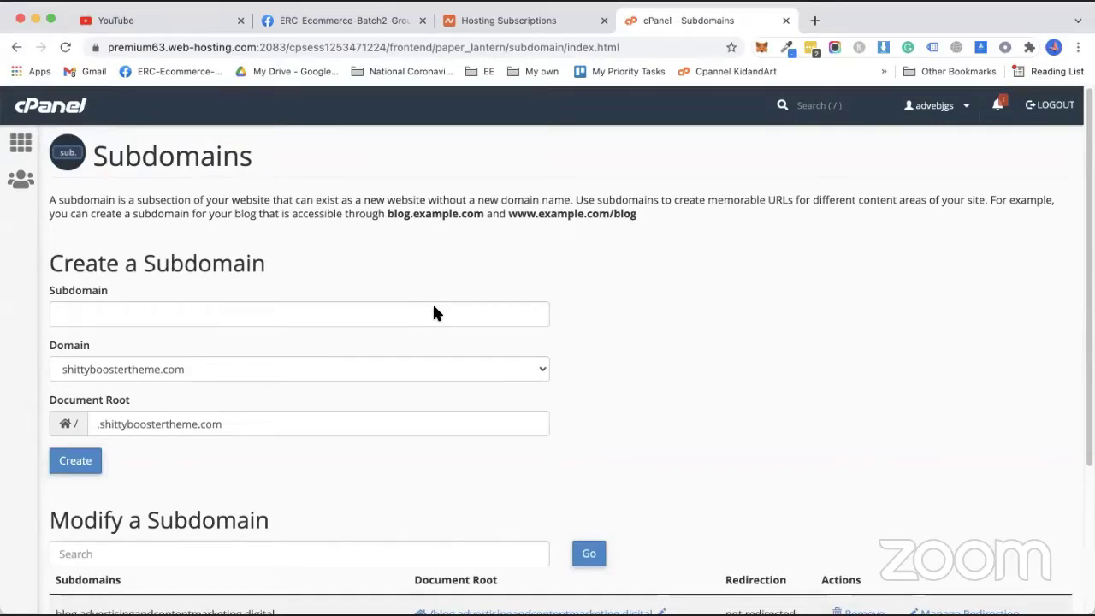
Leave the Subdomains page with the browser Back shortcut to reach the cPanel main dashboard.
click(369, 310)
key(super+bracketleft)
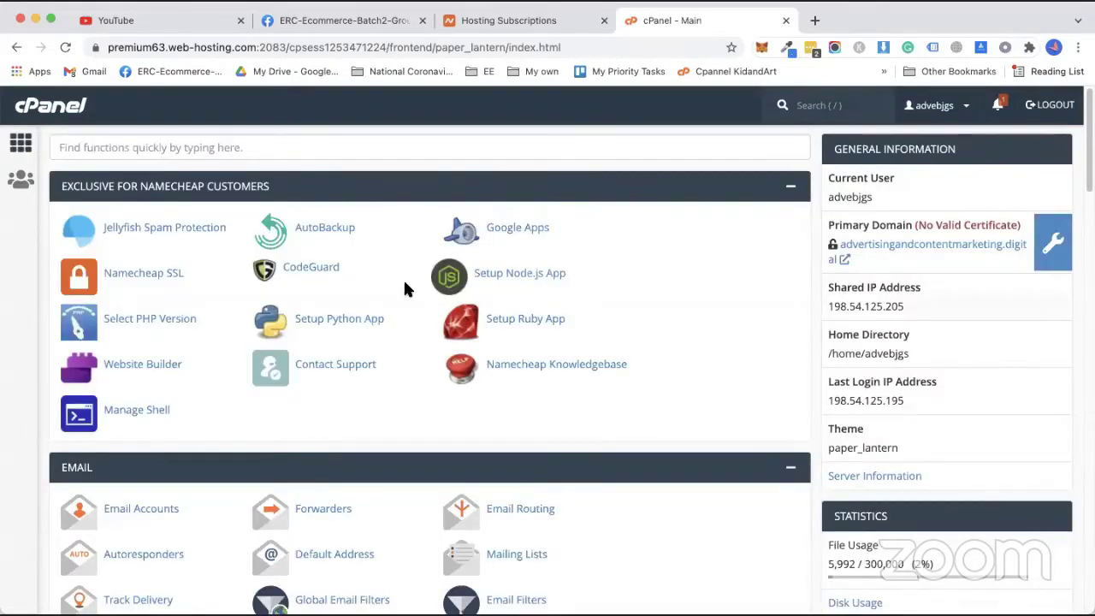
Switch to the Namecheap Hosting Subscriptions tab listing the Stellar Plus plan.
click(528, 12)
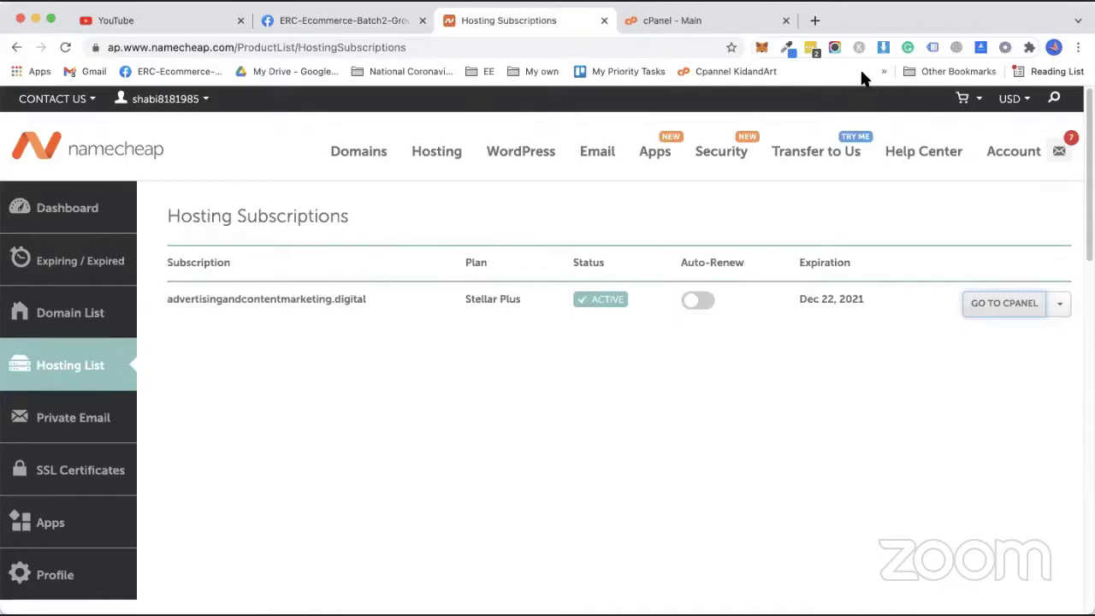
Open a new browser tab showing the Google start page.
click(814, 19)
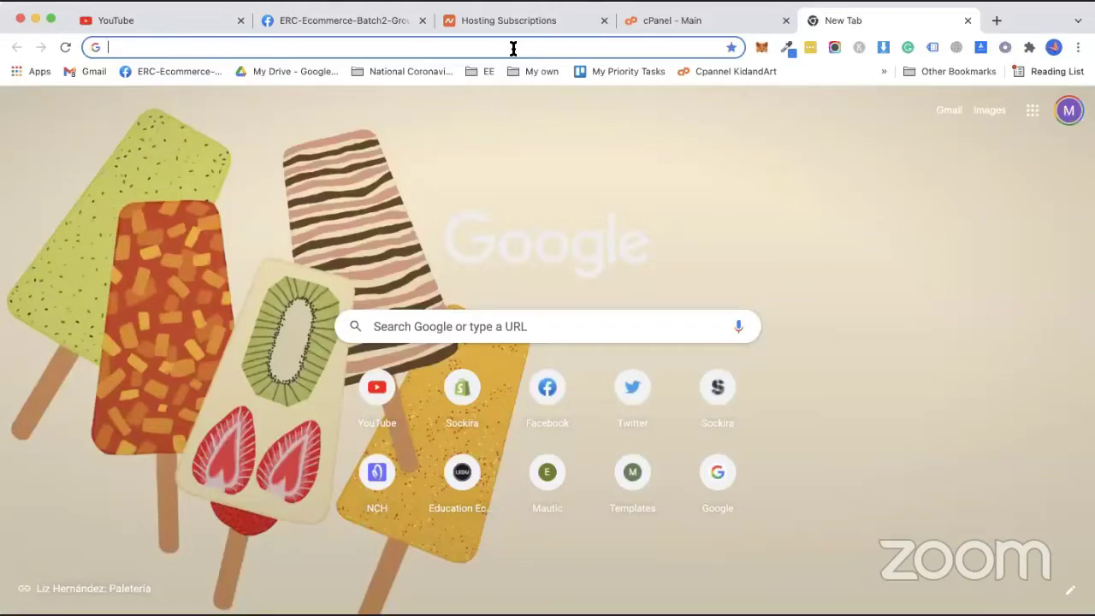
Enter sockira.com/cpannel in the new tab's address bar, then go back to the cPanel tab.
text(sockira)
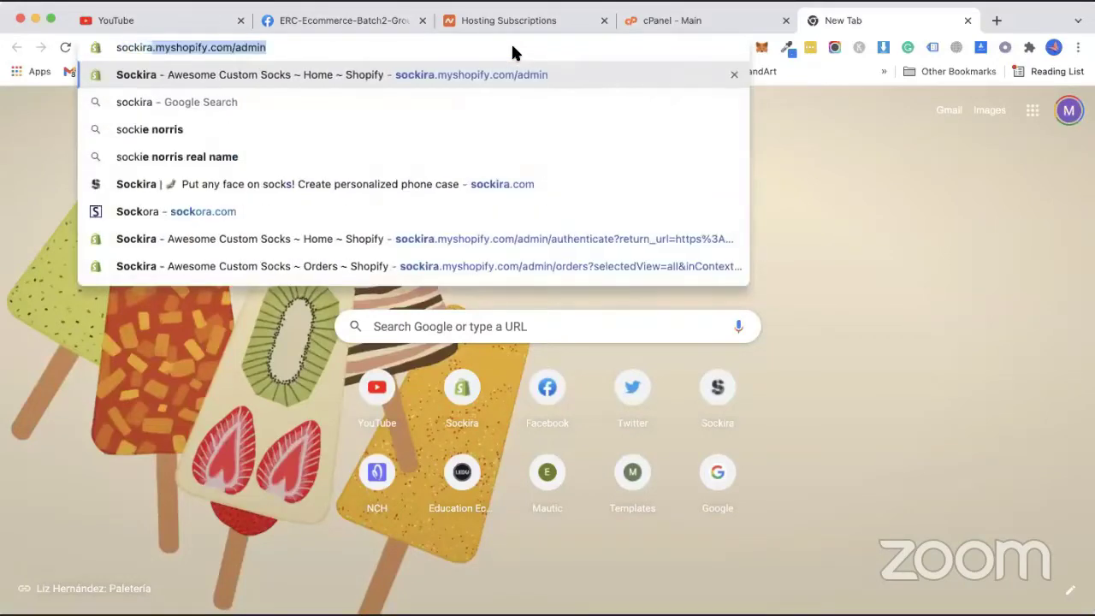
text(.com/cpannel)
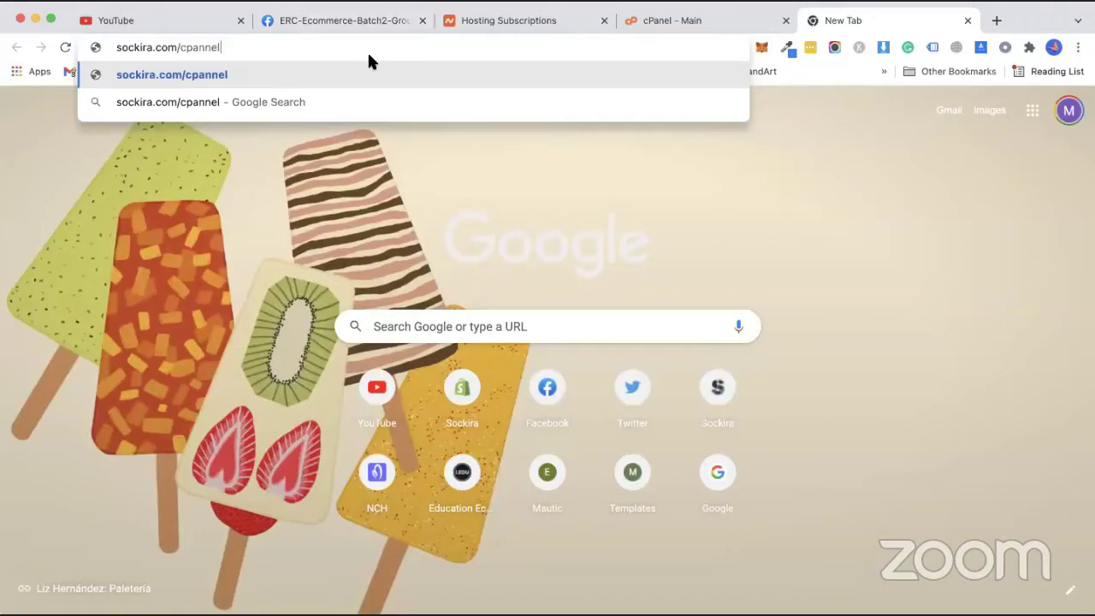
click(160, 221)
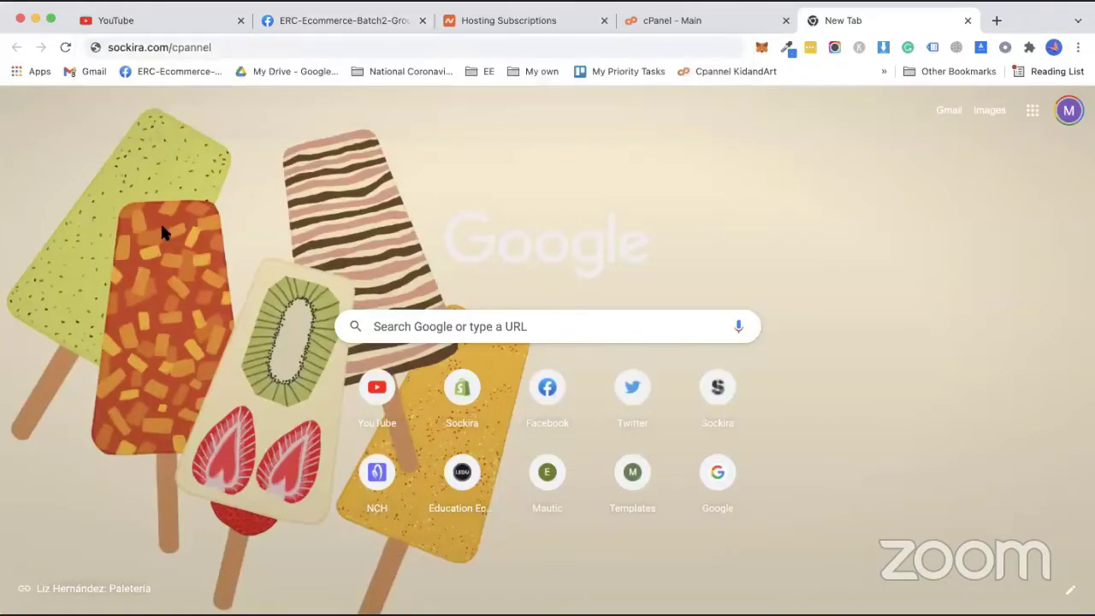
click(660, 17)
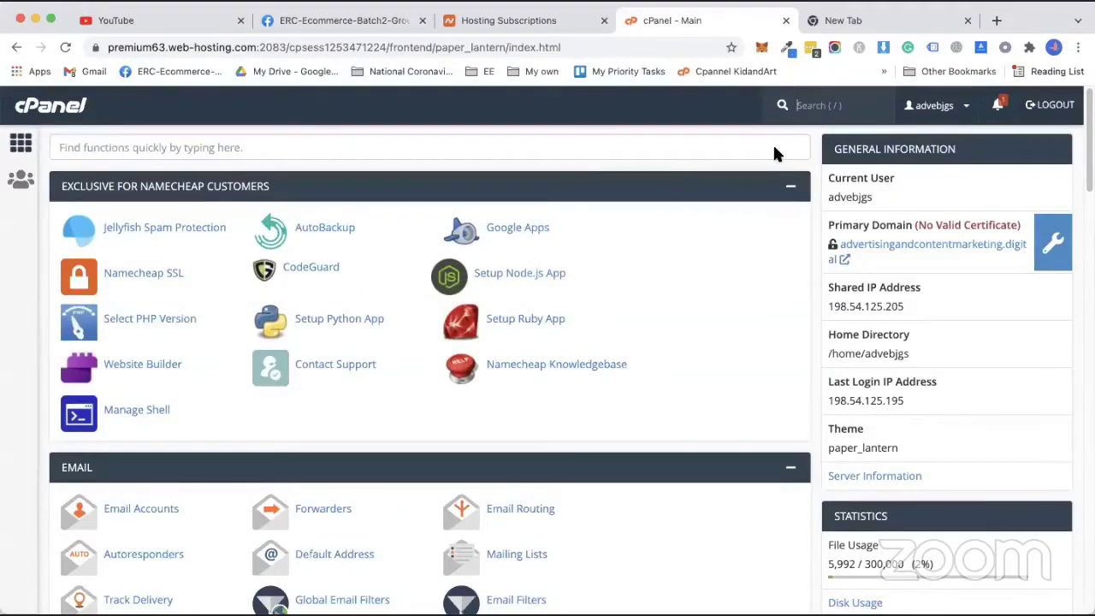
Review the cPanel sections down to Softaculous Apps Installer, then return to the sockira.com/cpannel tab.
scroll(384, 391, down, 5)
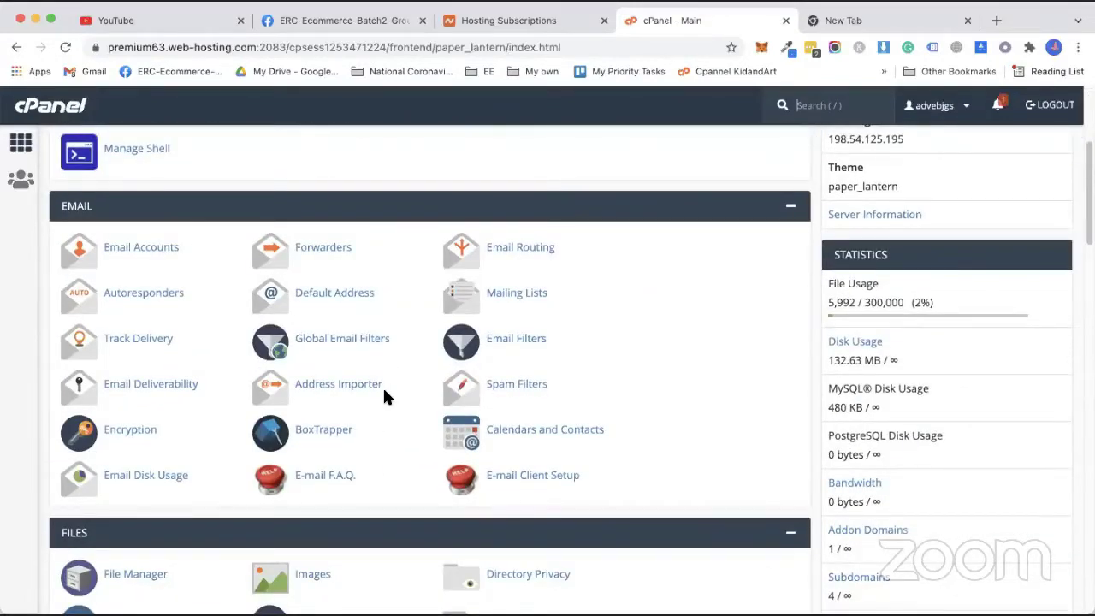
scroll(385, 391, down, 5)
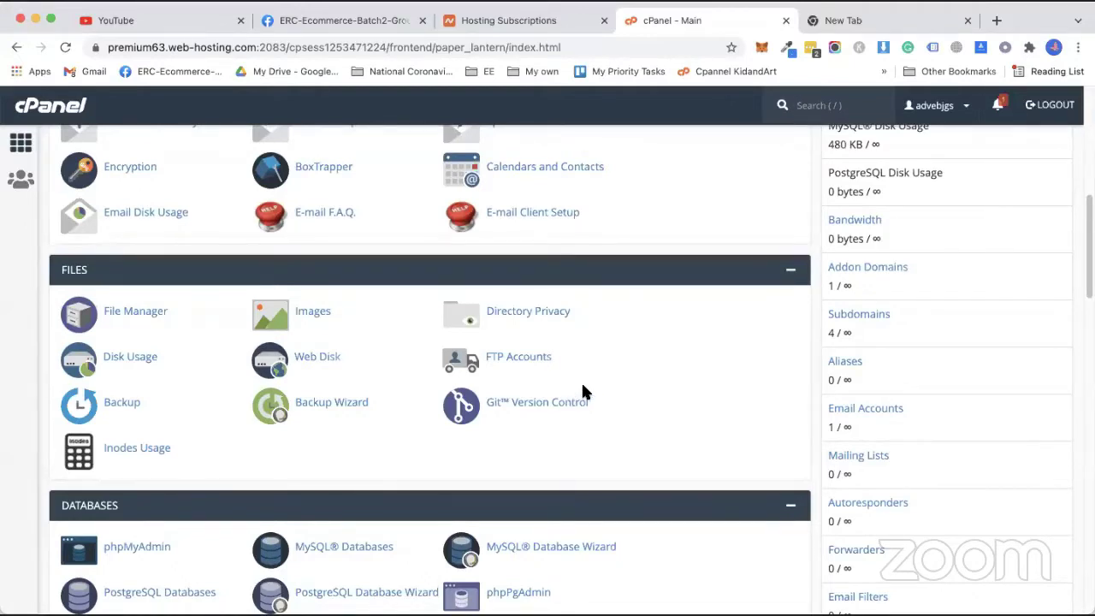
scroll(524, 299, up, 10)
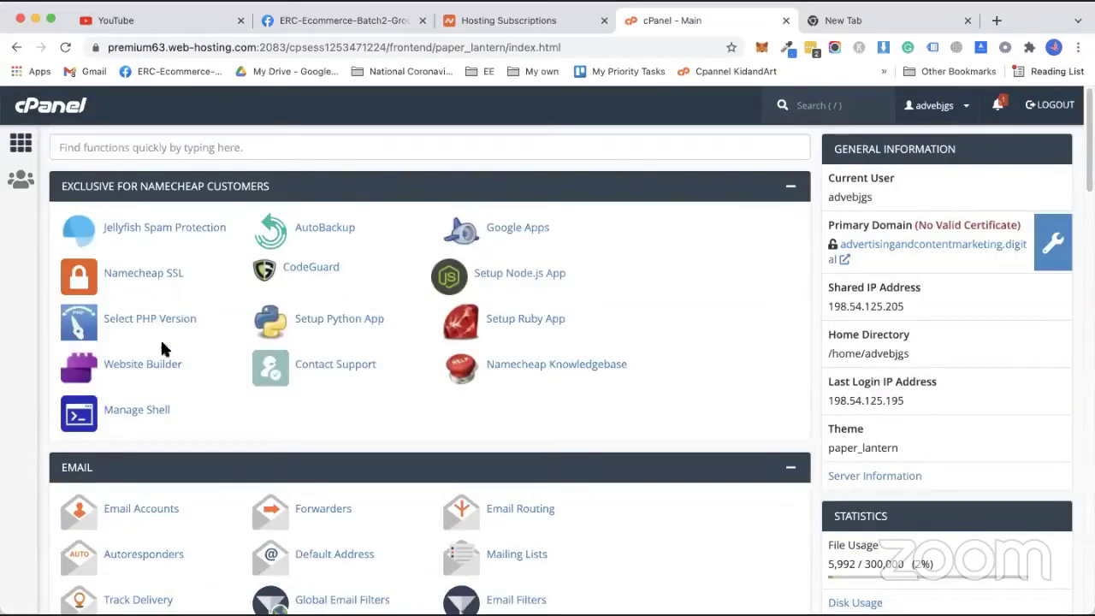
scroll(164, 349, down, 10)
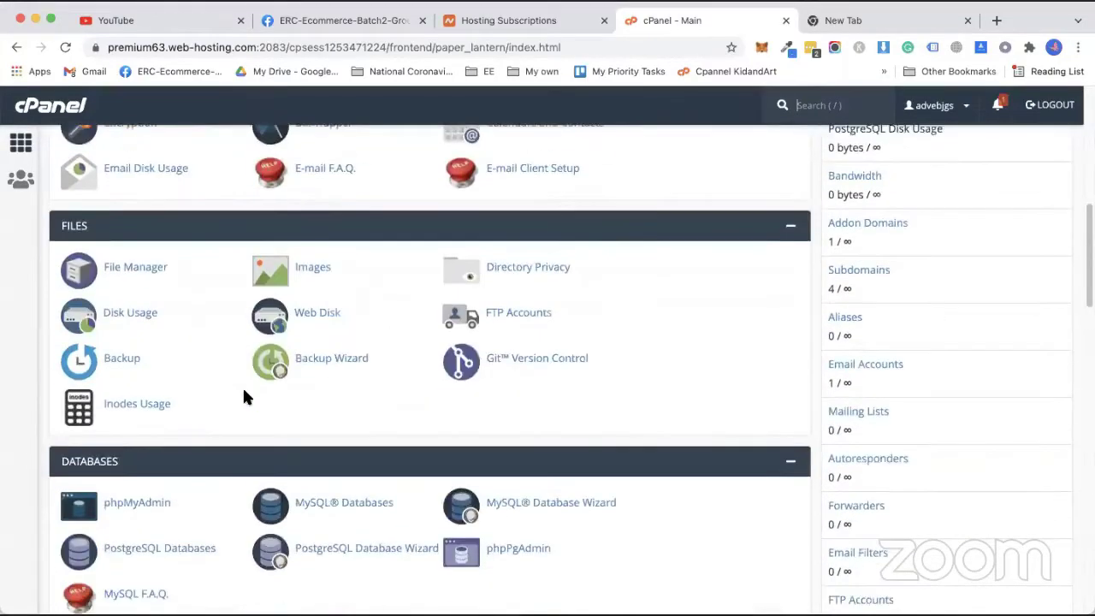
scroll(244, 396, down, 7)
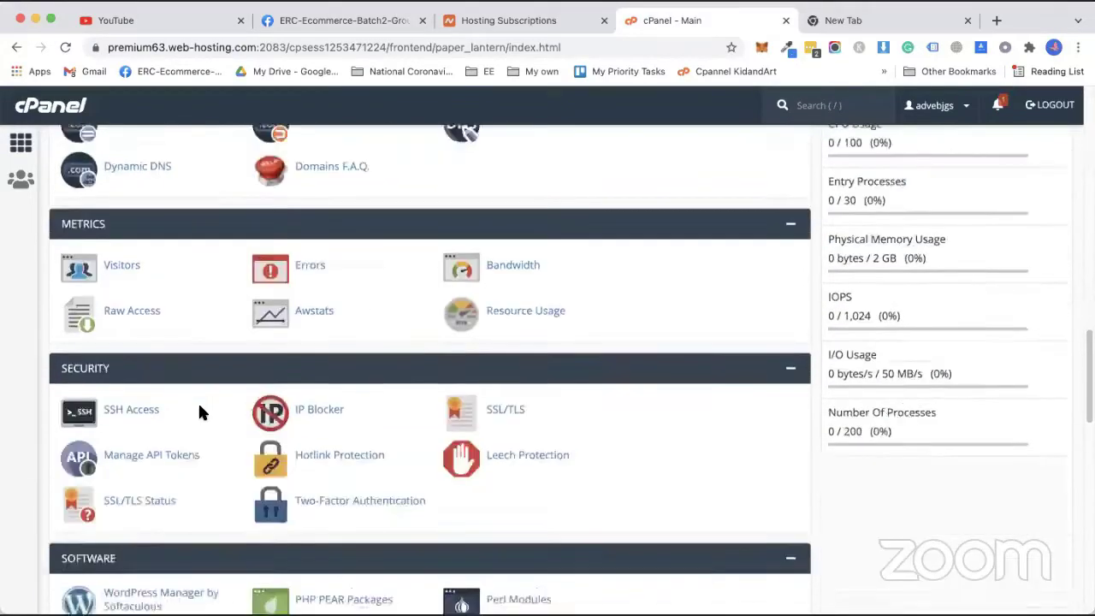
scroll(199, 408, down, 8)
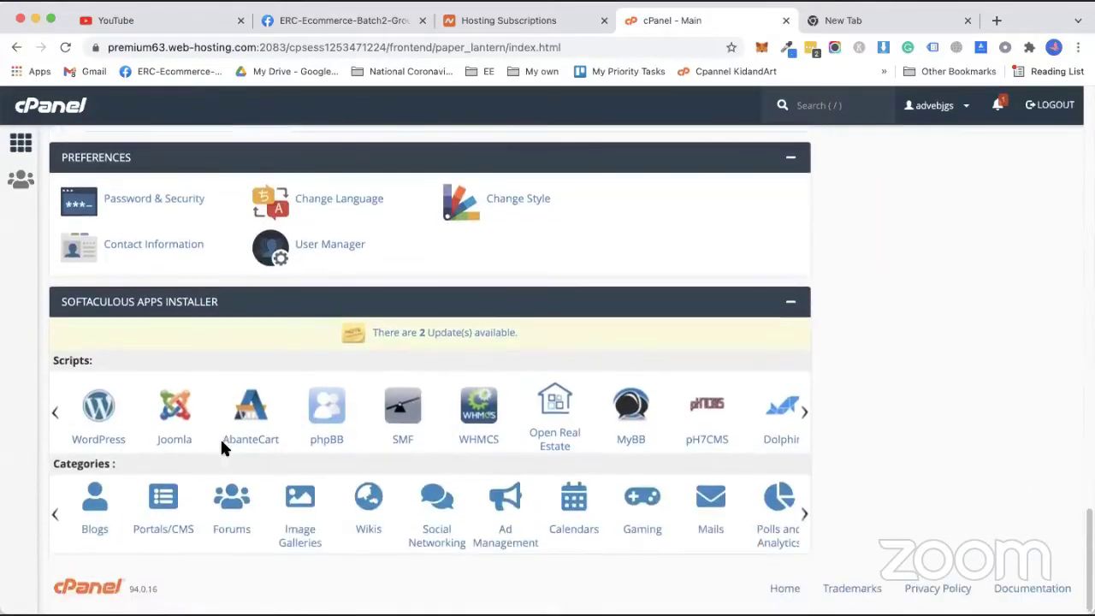
scroll(222, 447, up, 20)
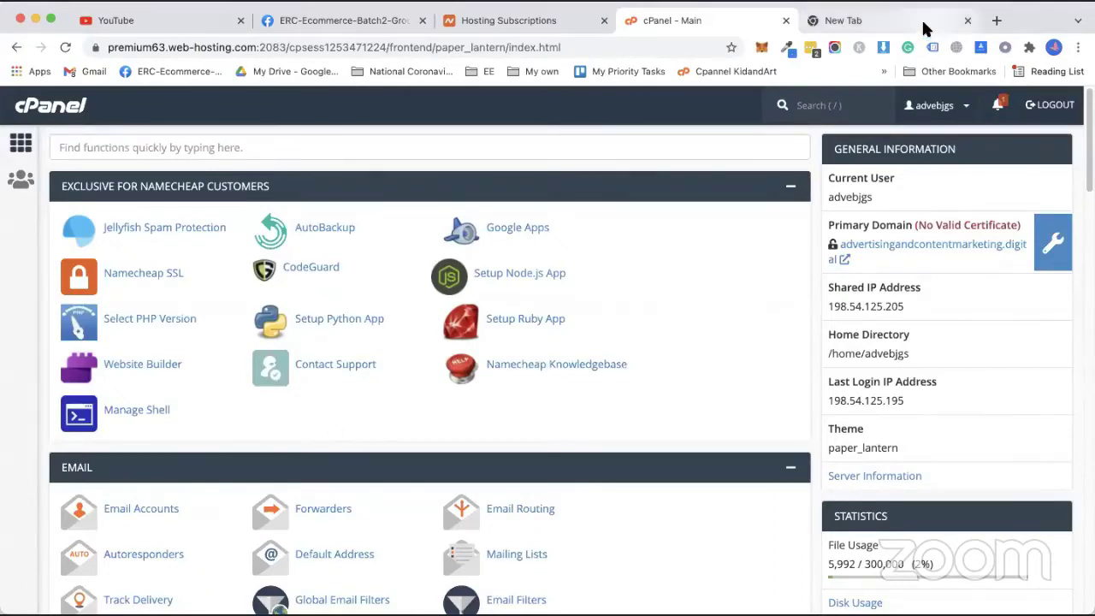
click(884, 26)
Replace the new tab's address with bluehost.com and load the Bluehost homepage.
click(595, 48)
triple_click(596, 51)
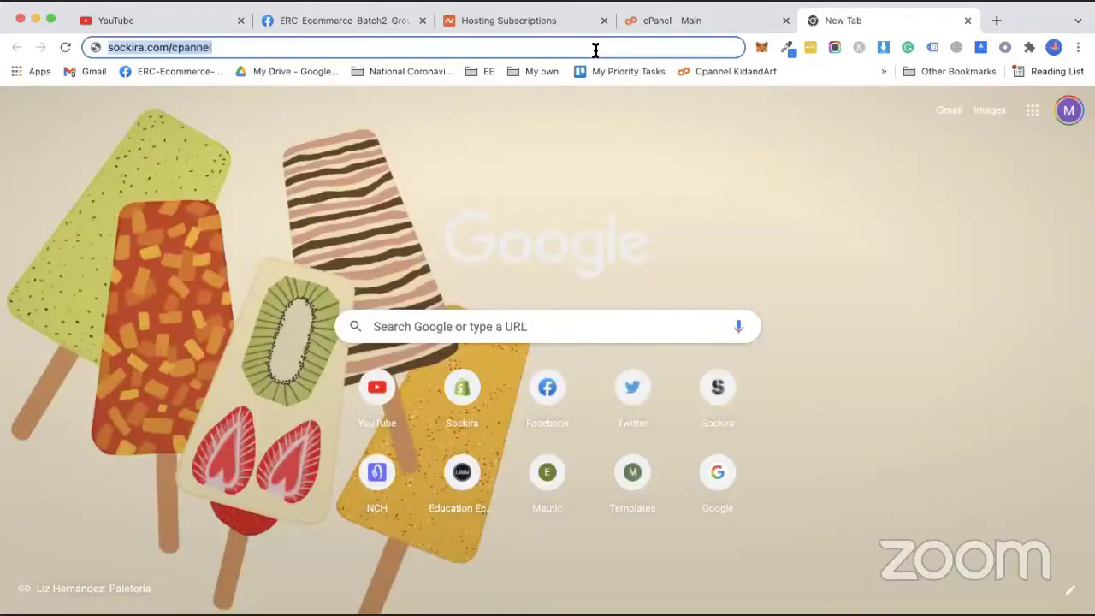
text(bluehost.com)
key(Return)
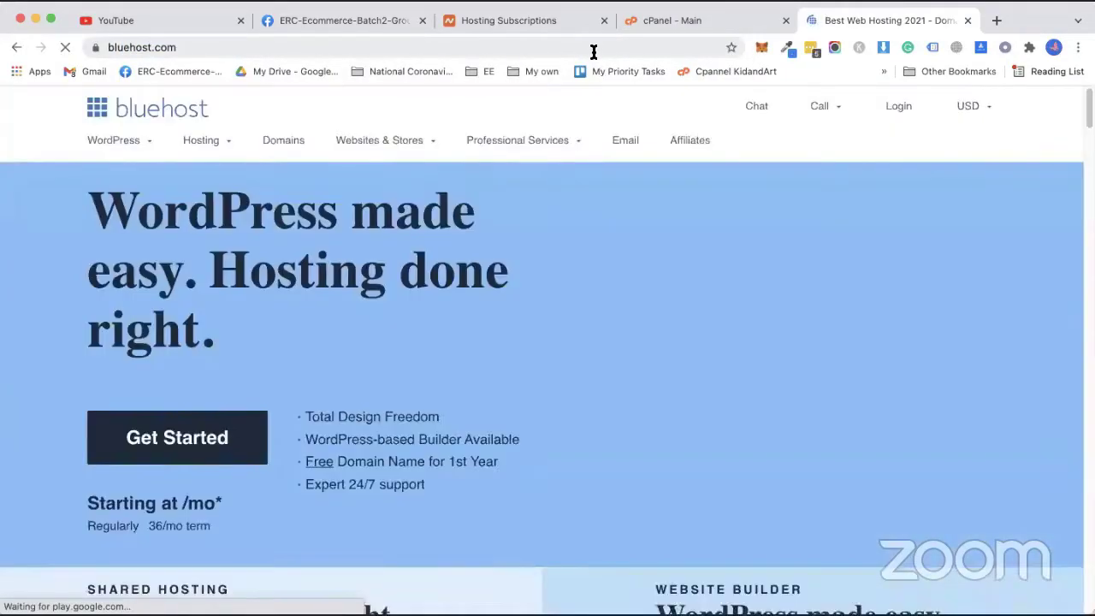
mouse_move(526, 166)
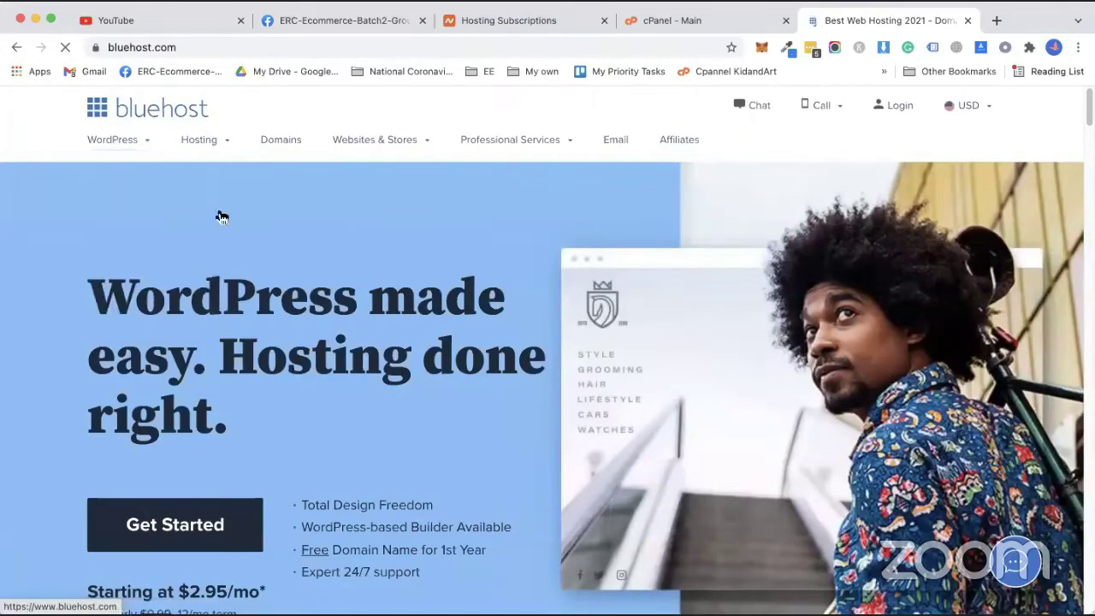
Glance at the cPanel and Namecheap tabs, then open another blank tab.
click(685, 24)
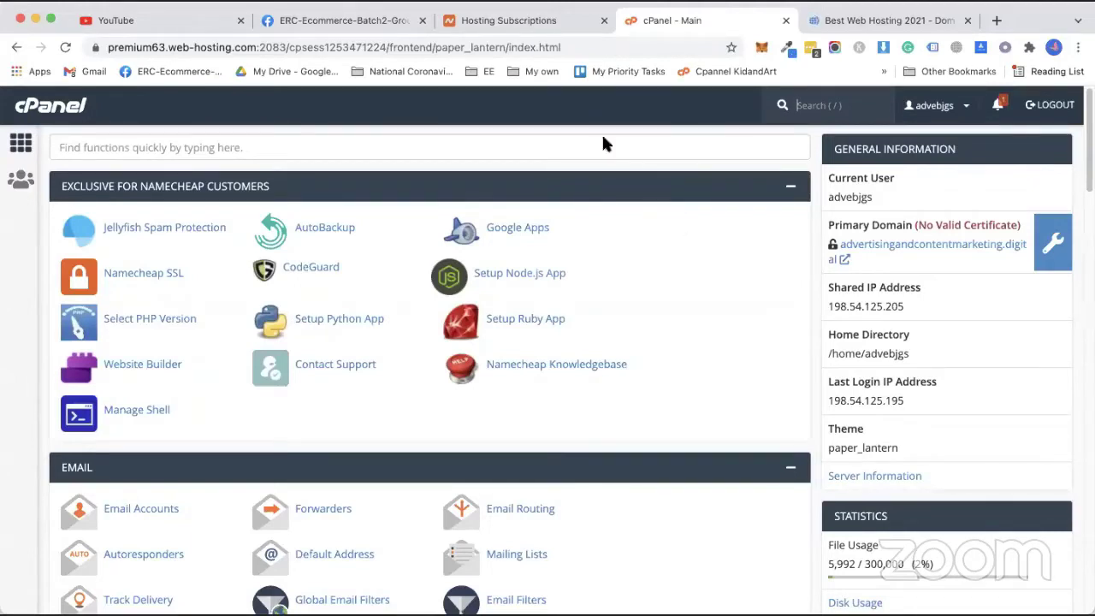
click(550, 24)
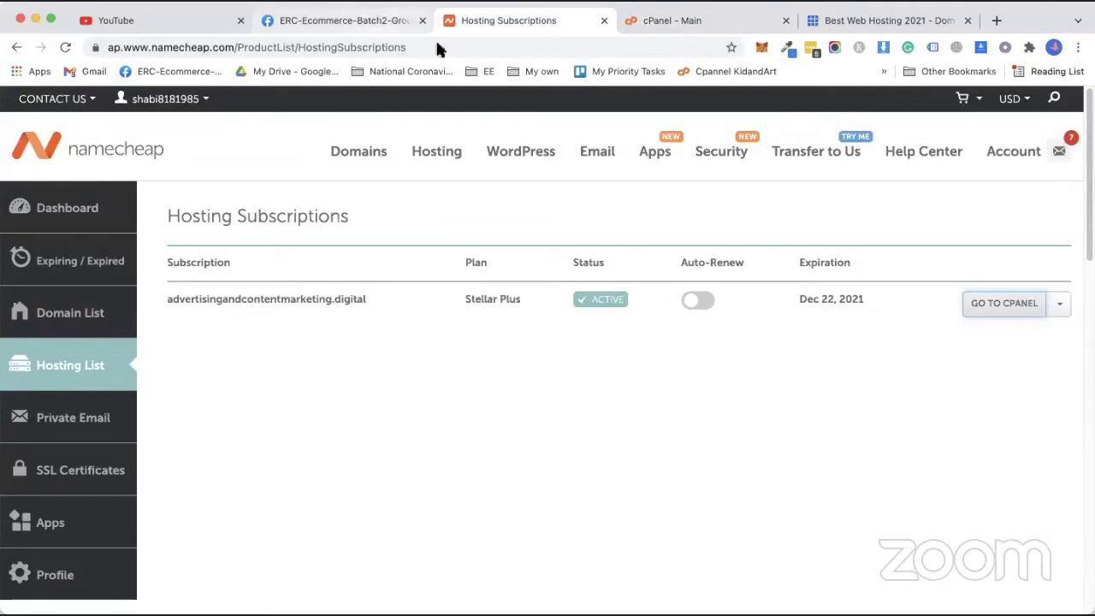
key(super+t)
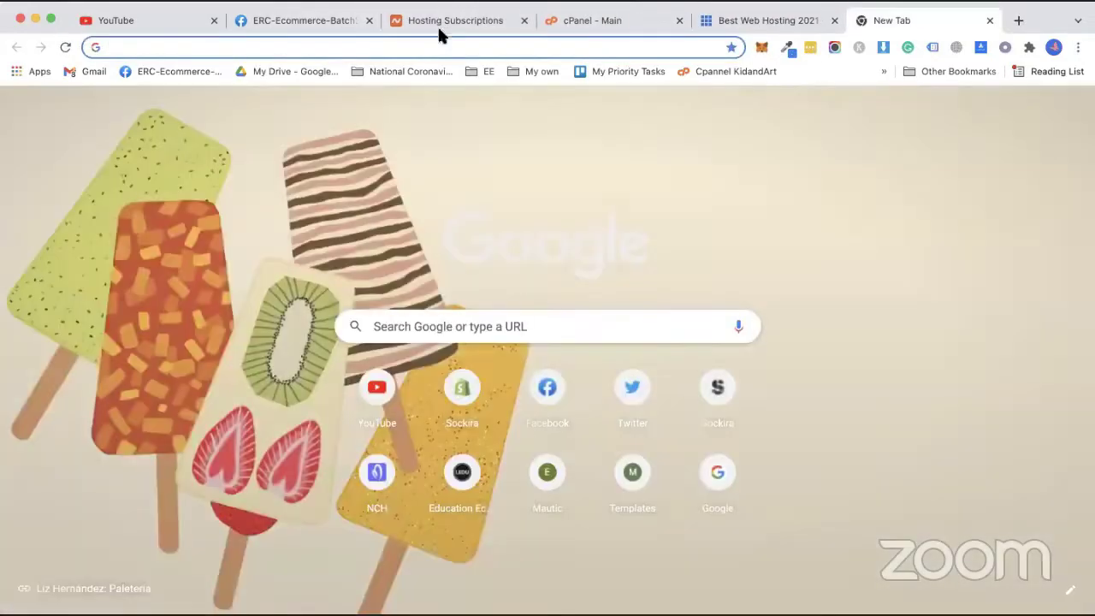
Load digitalocean.com in the blank tab, then close it to show Namecheap's Hosting Subscriptions.
click(441, 45)
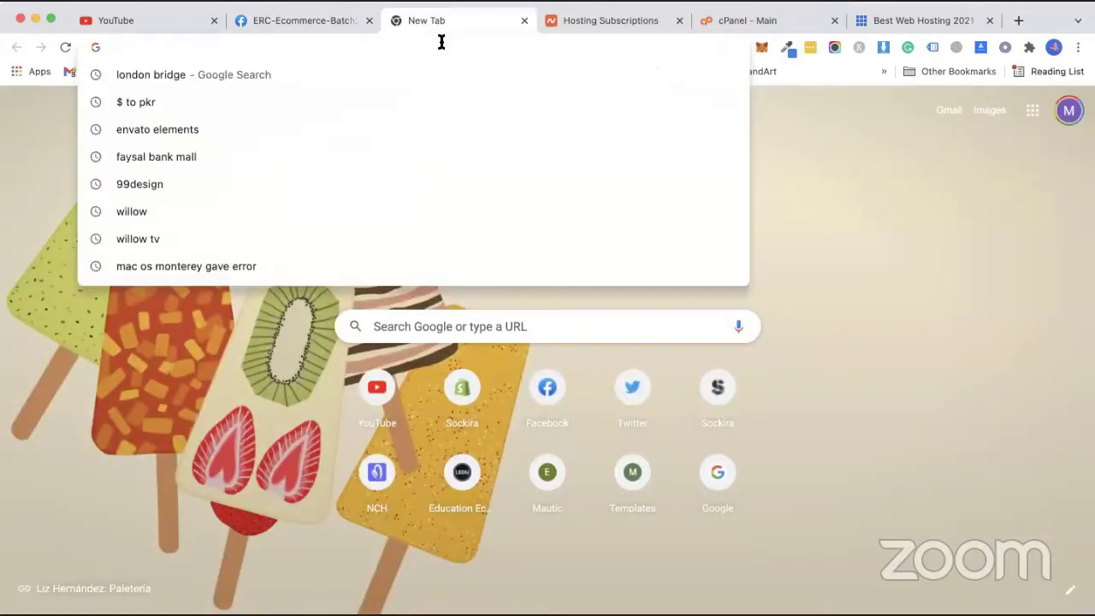
text(digitalc)
key(BackSpace)
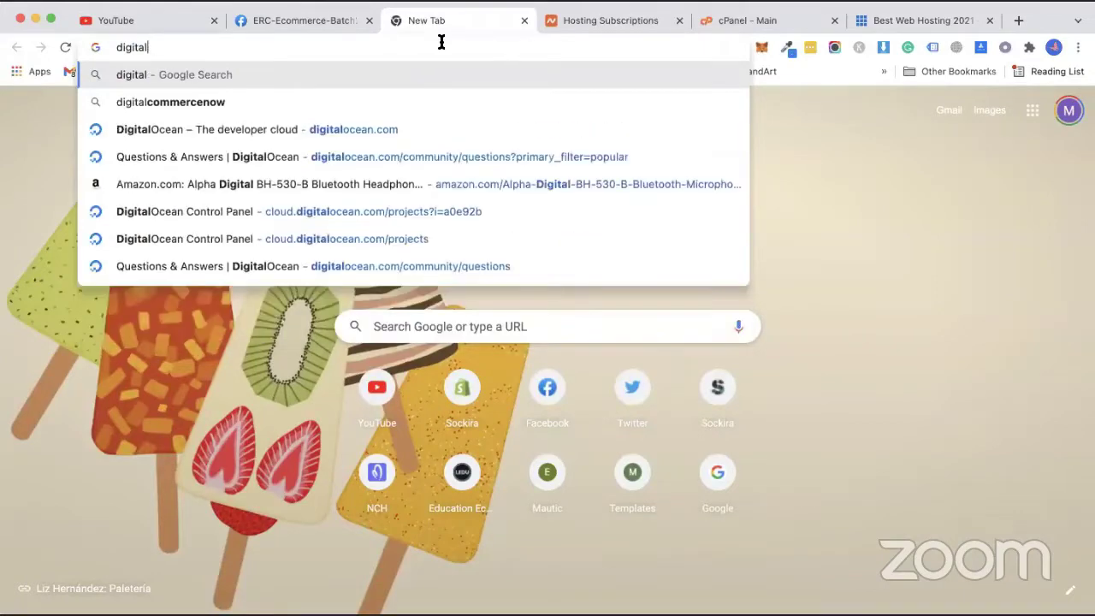
text(o)
key(Return)
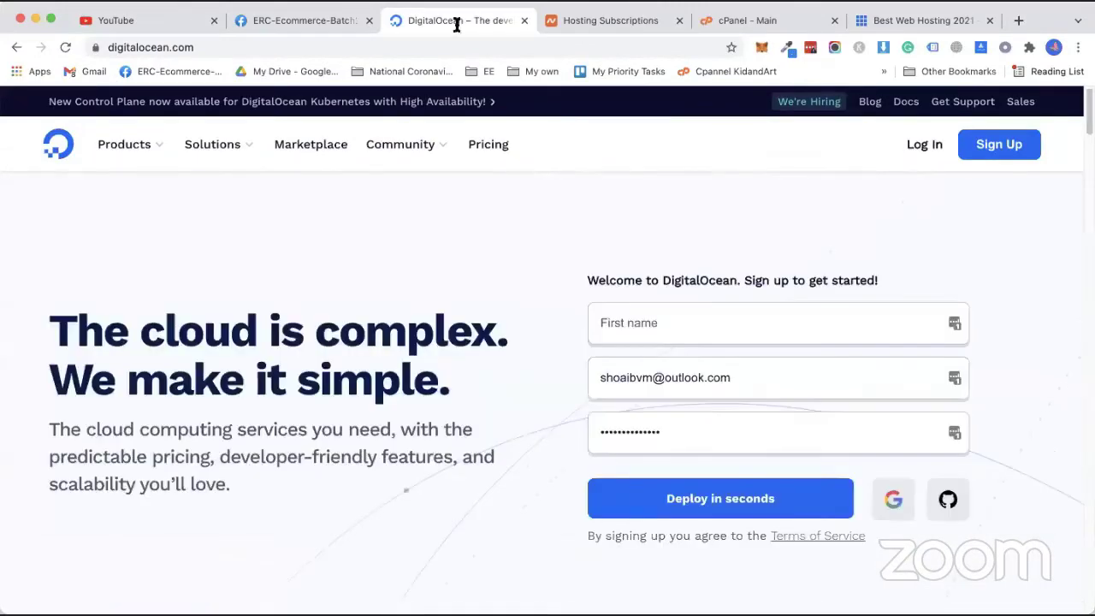
click(525, 22)
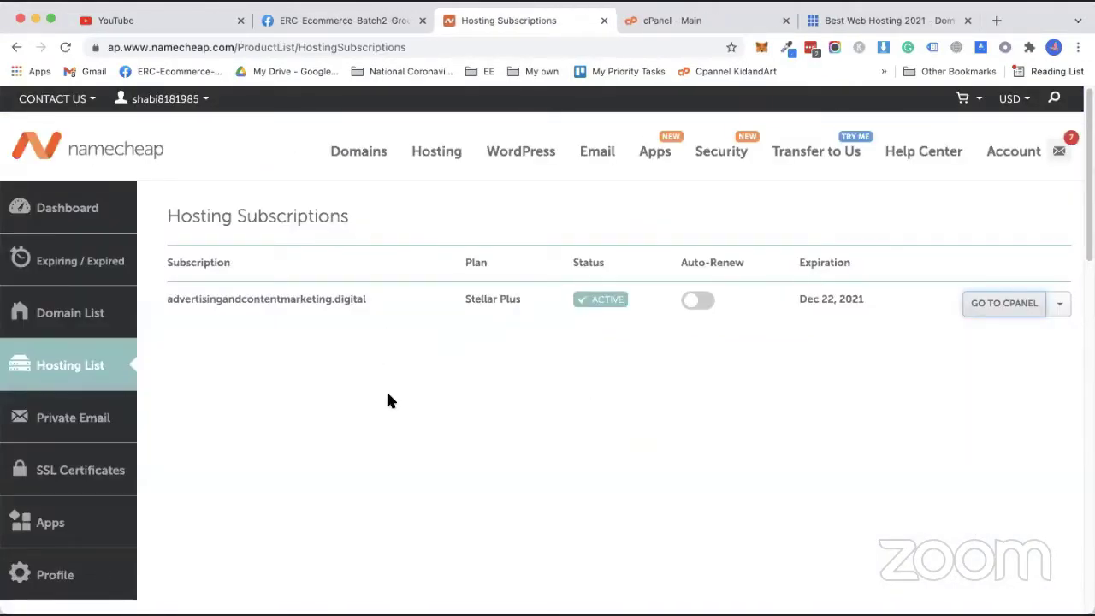
Scroll the Namecheap cPanel down to Softaculous Apps Installer, then switch to the Bluehost homepage tab.
click(648, 20)
scroll(399, 372, down, 5)
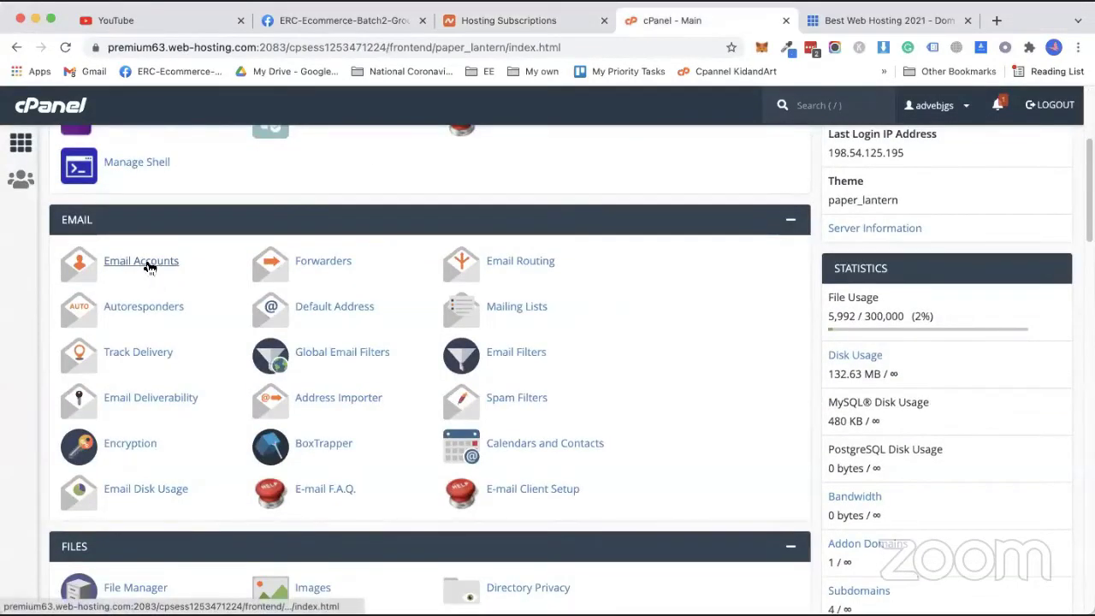
scroll(164, 377, up, 5)
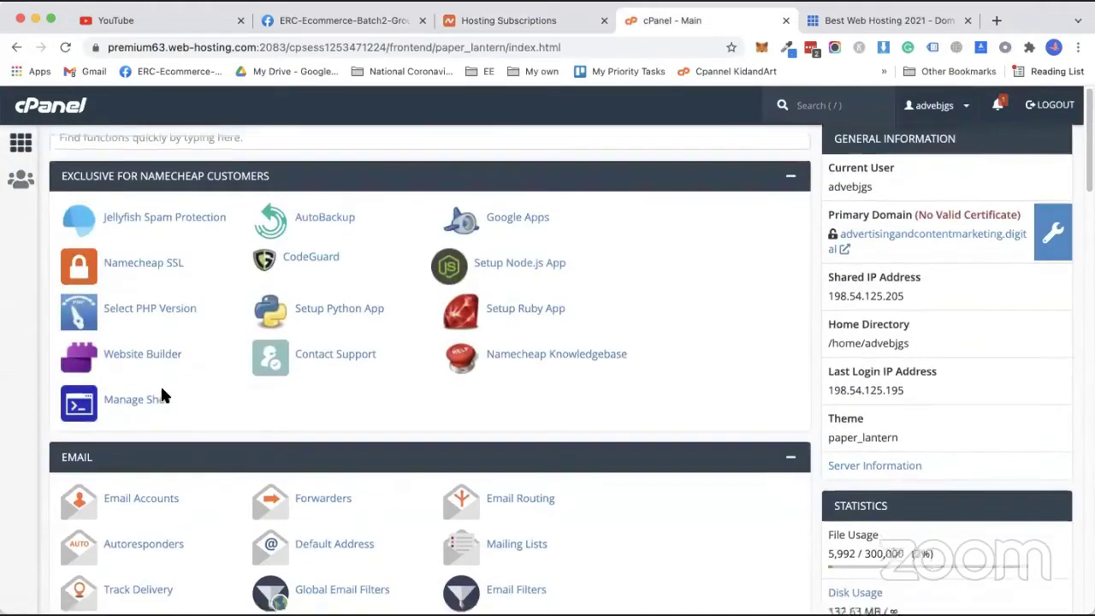
scroll(161, 390, down, 10)
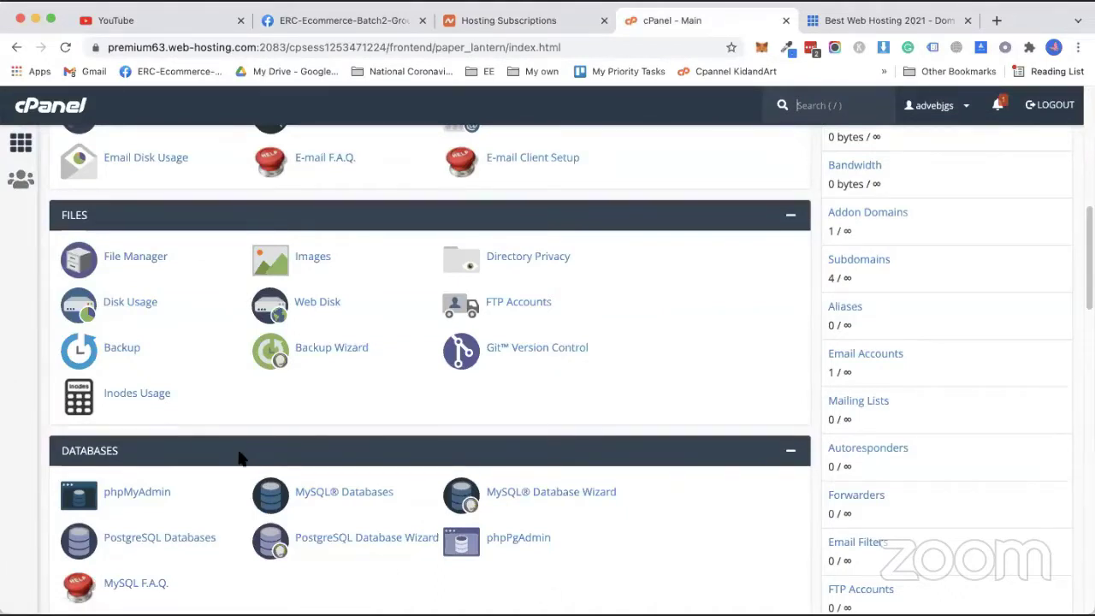
scroll(169, 404, down, 4)
scroll(79, 405, down, 5)
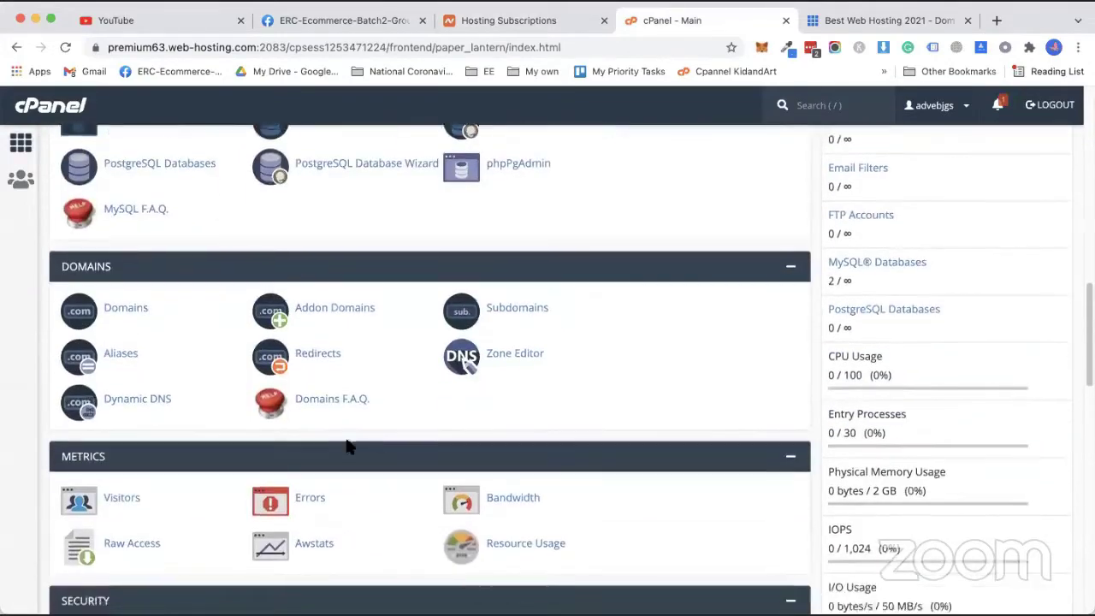
scroll(274, 410, up, 10)
scroll(187, 271, up, 1)
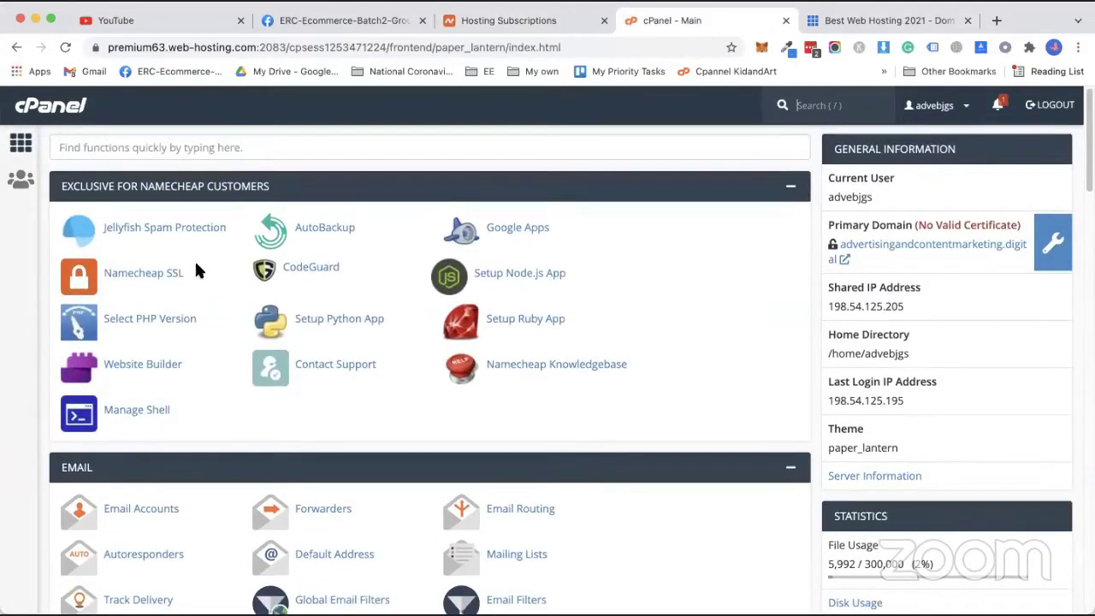
scroll(189, 288, down, 5)
scroll(192, 317, down, 15)
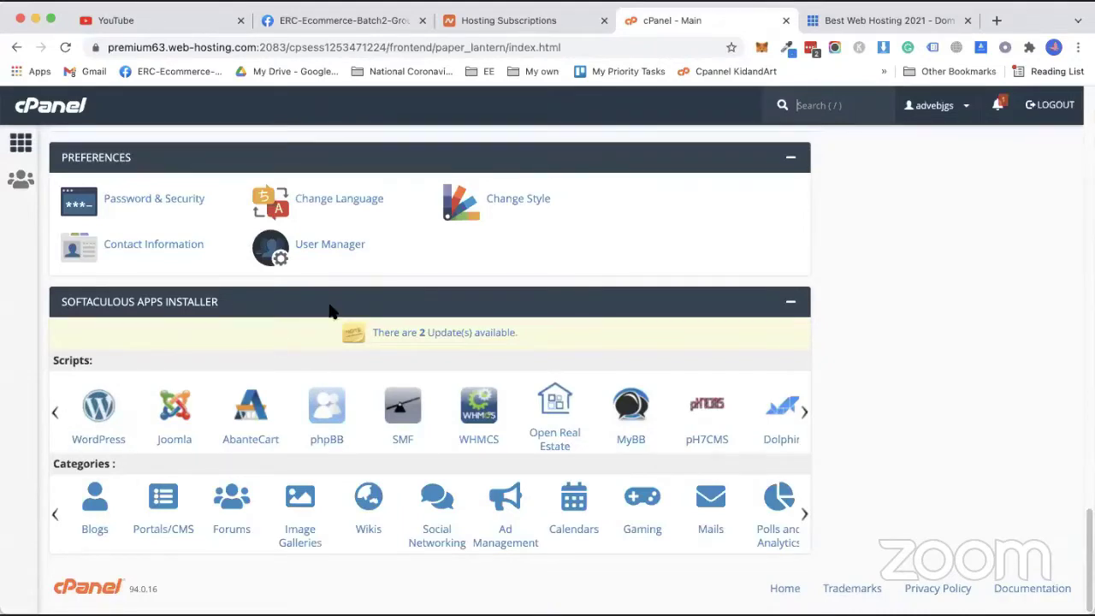
click(847, 21)
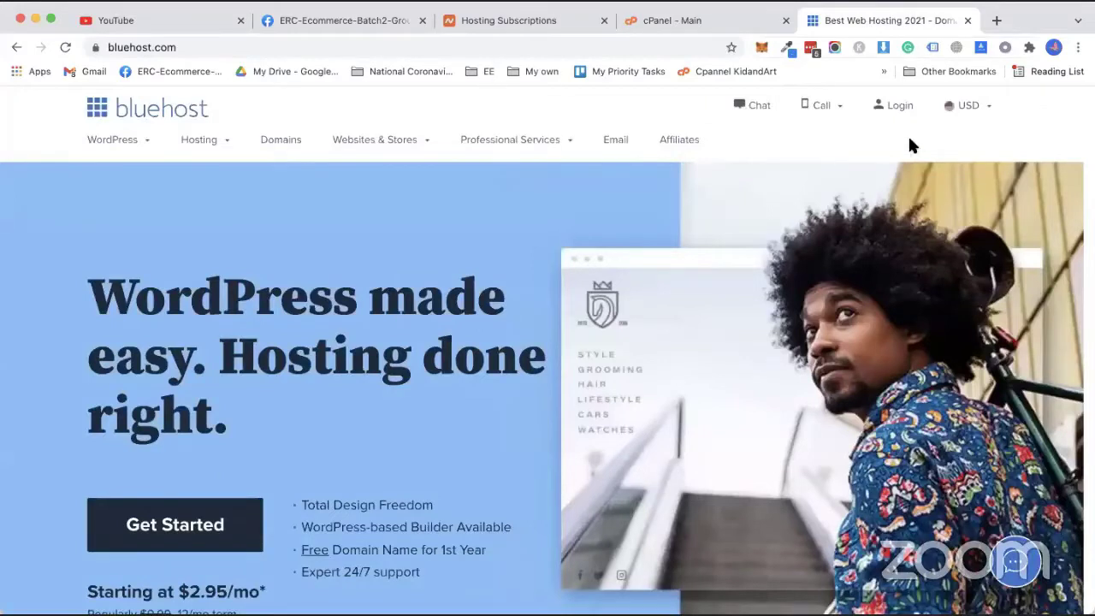
Go from the Bluehost homepage to the hosting login page at my.bluehost.com/web-hosting/cplogin.
click(899, 106)
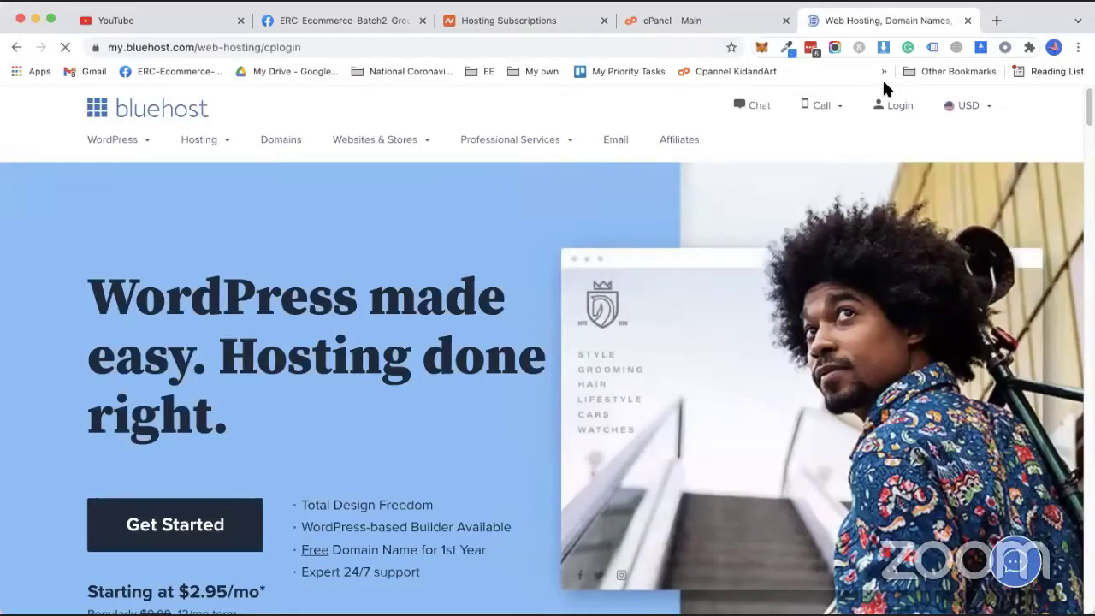
scroll(447, 334, down, 10)
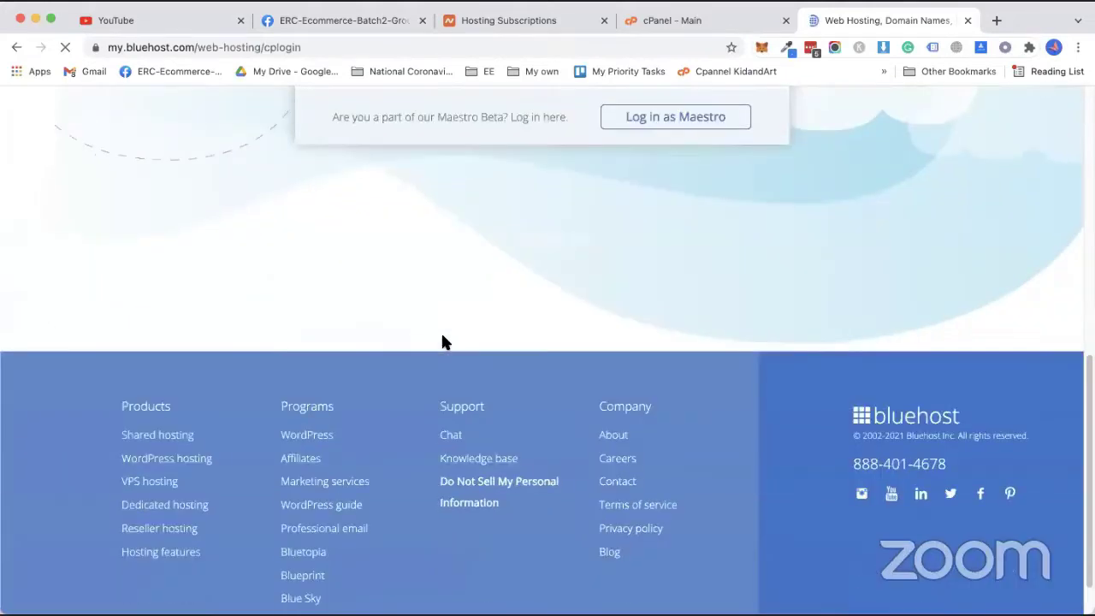
scroll(428, 316, up, 10)
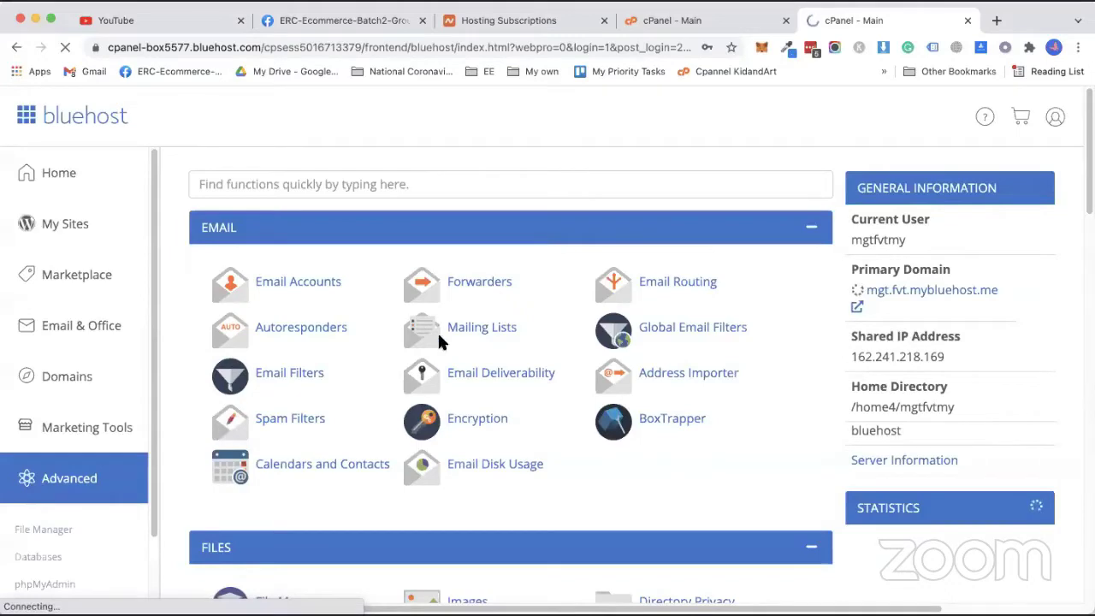
Scroll the Bluehost cPanel down to its Softaculous section.
scroll(511, 345, down, 3)
scroll(552, 368, down, 4)
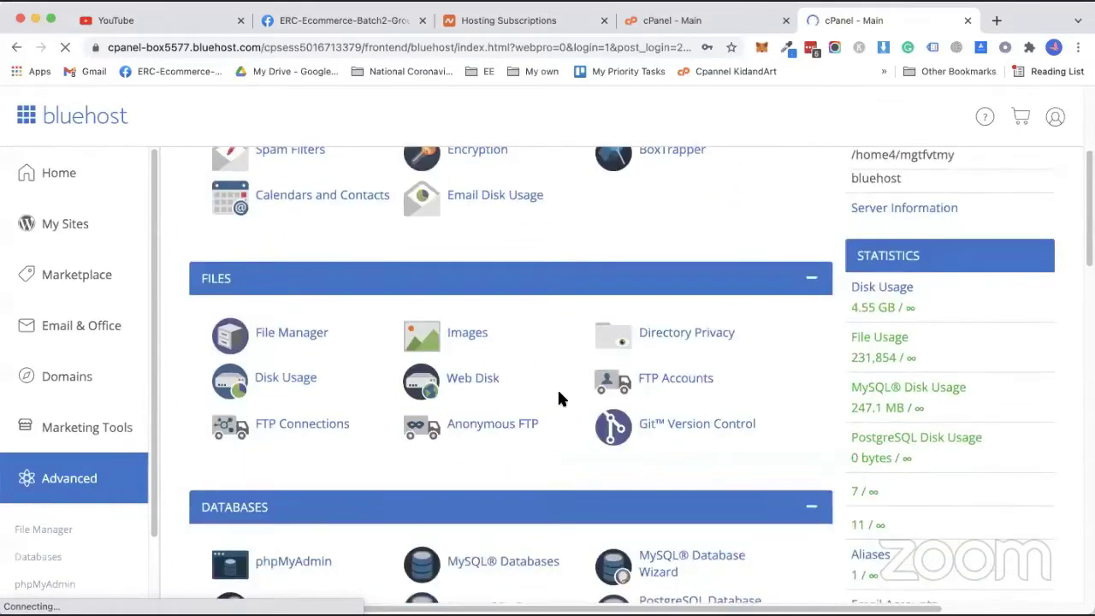
scroll(546, 393, down, 20)
scroll(547, 380, down, 5)
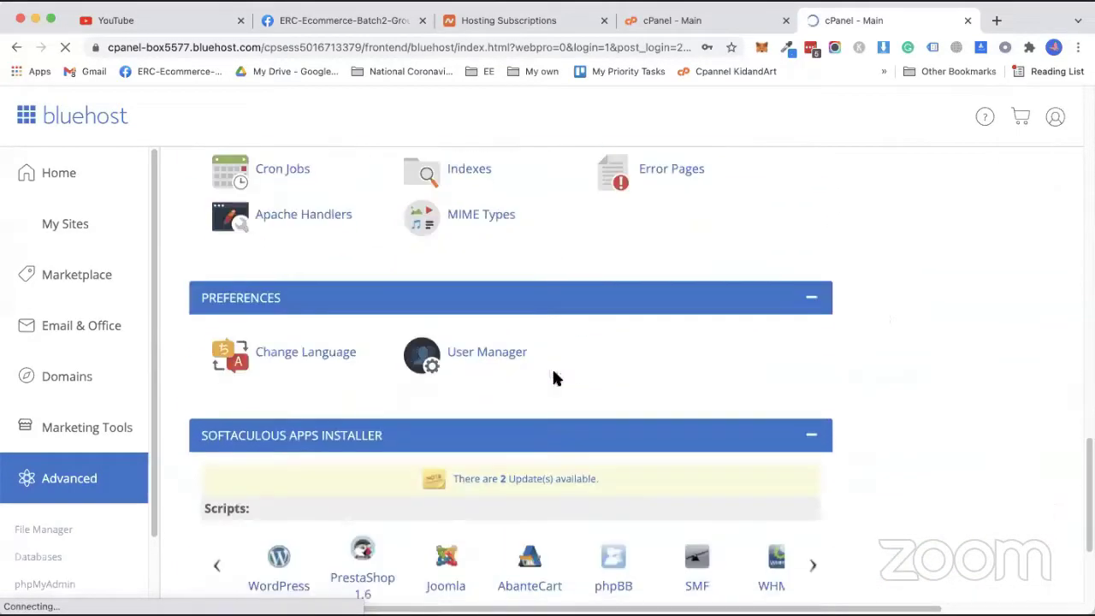
scroll(528, 388, down, 3)
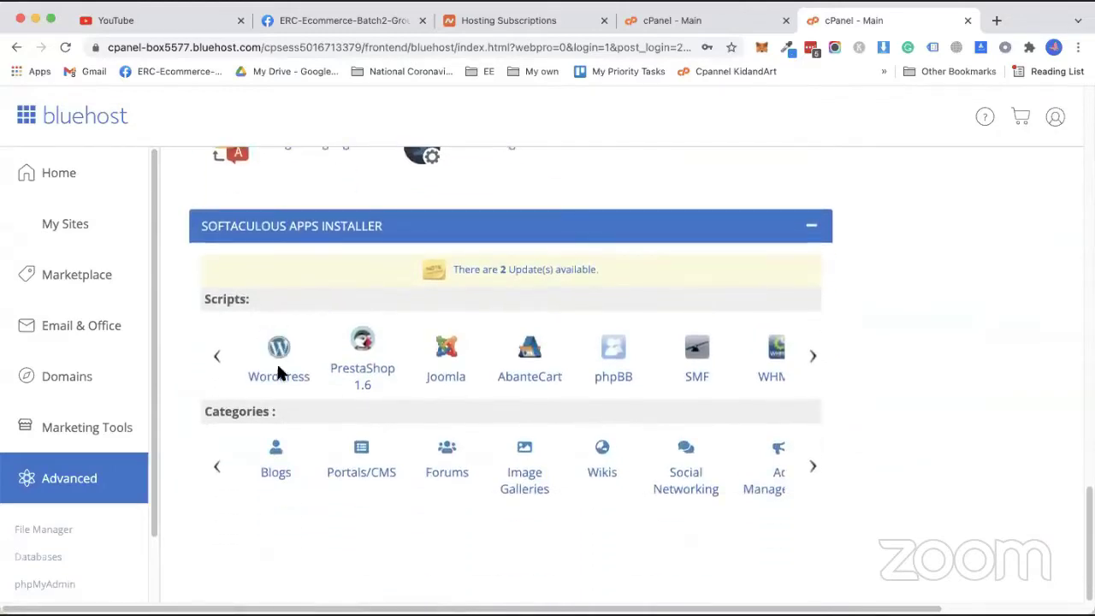
Flip between the Namecheap and Bluehost cPanel tabs to compare them, ending on Namecheap.
click(711, 24)
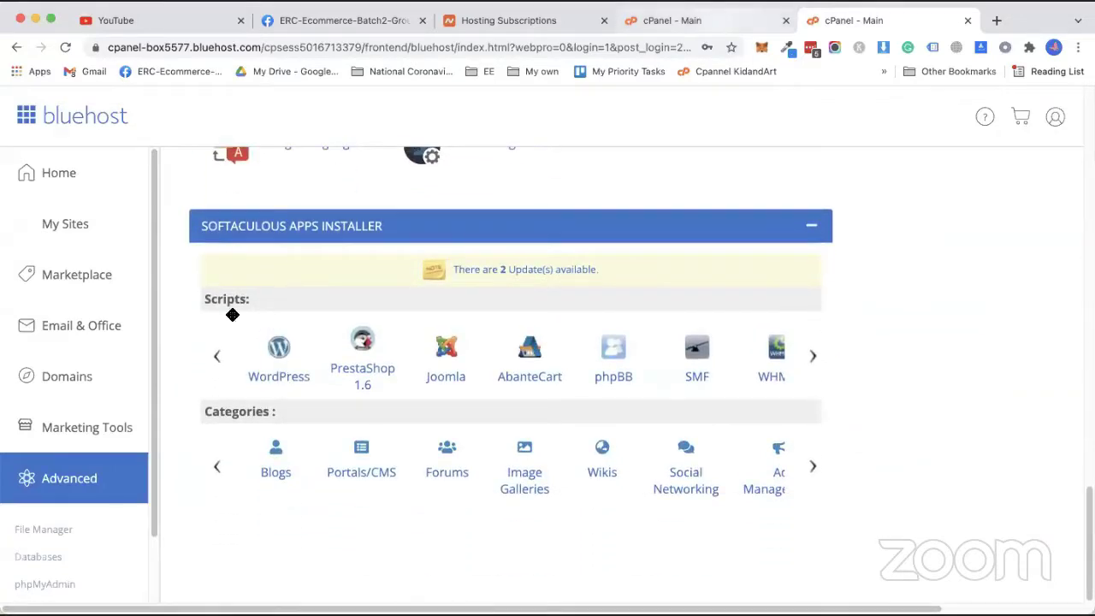
scroll(284, 310, up, 15)
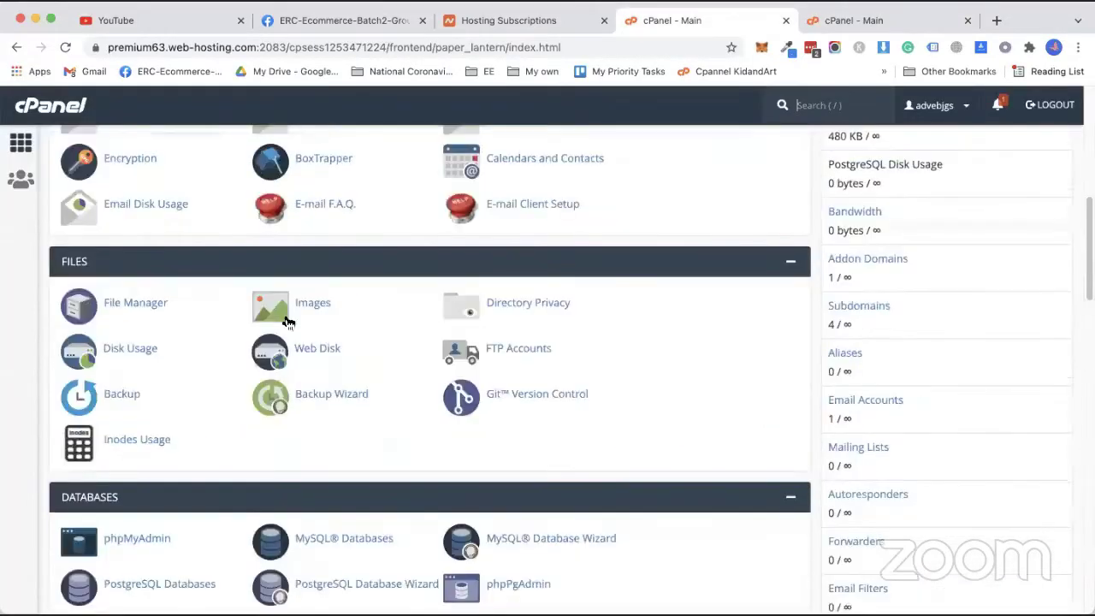
scroll(285, 349, down, 15)
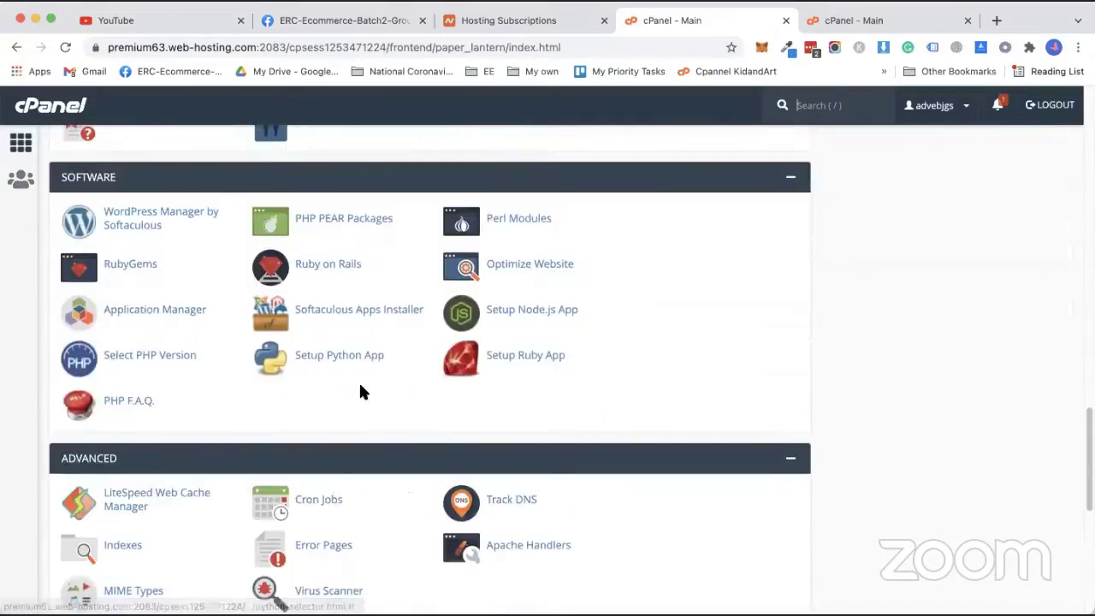
click(851, 21)
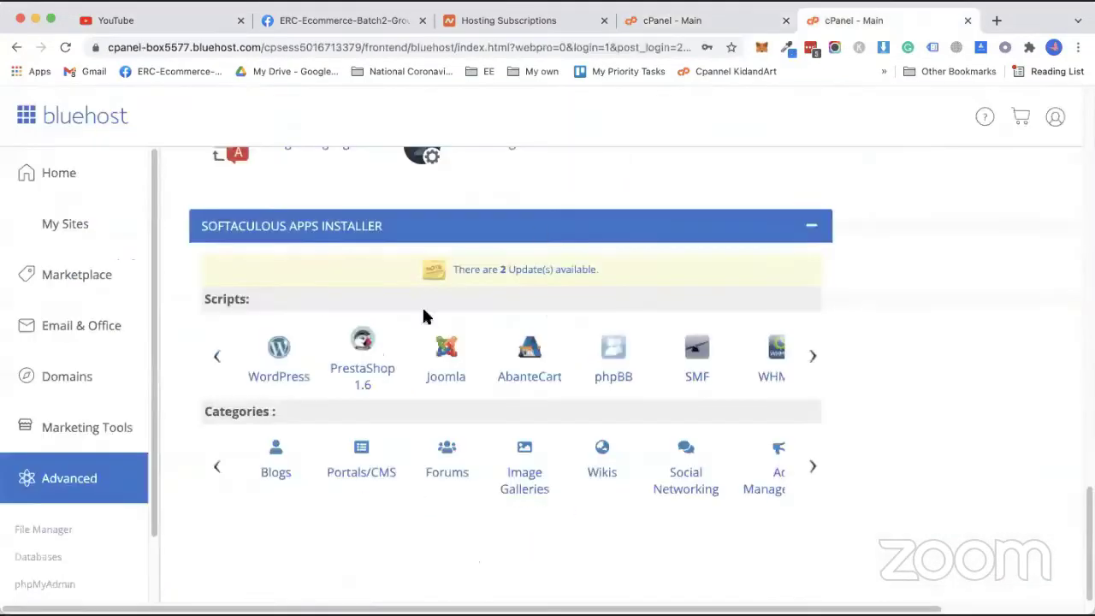
scroll(445, 421, up, 3)
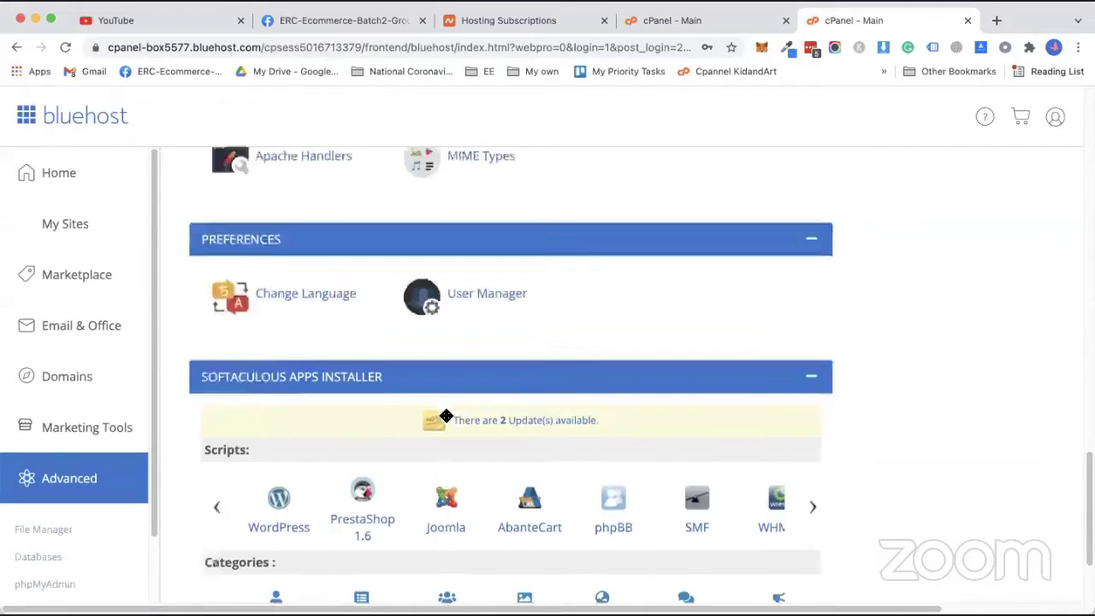
scroll(659, 329, up, 15)
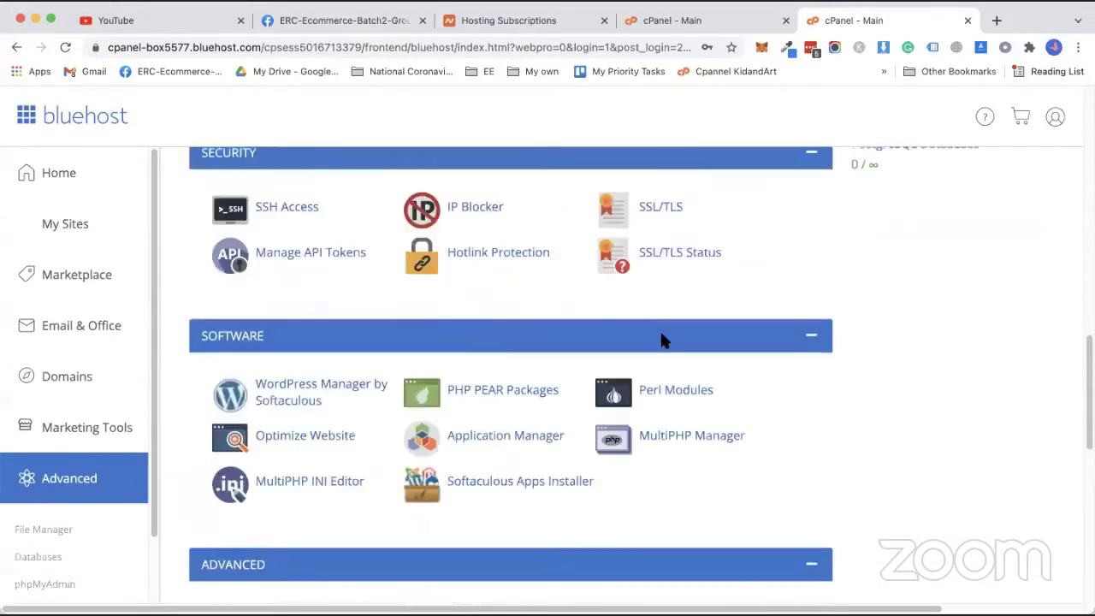
scroll(663, 342, up, 5)
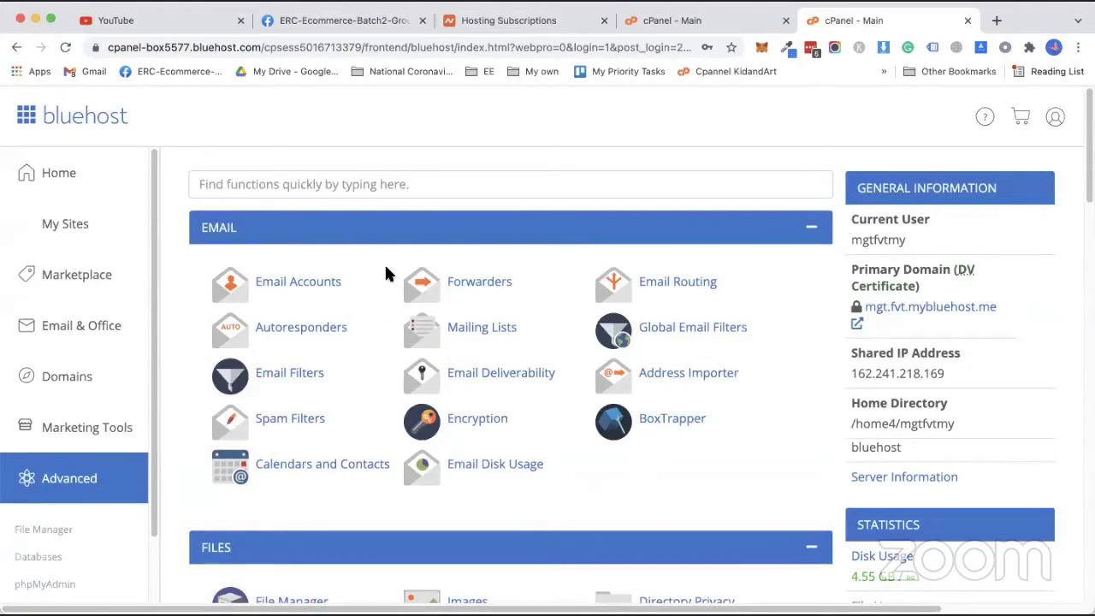
click(650, 22)
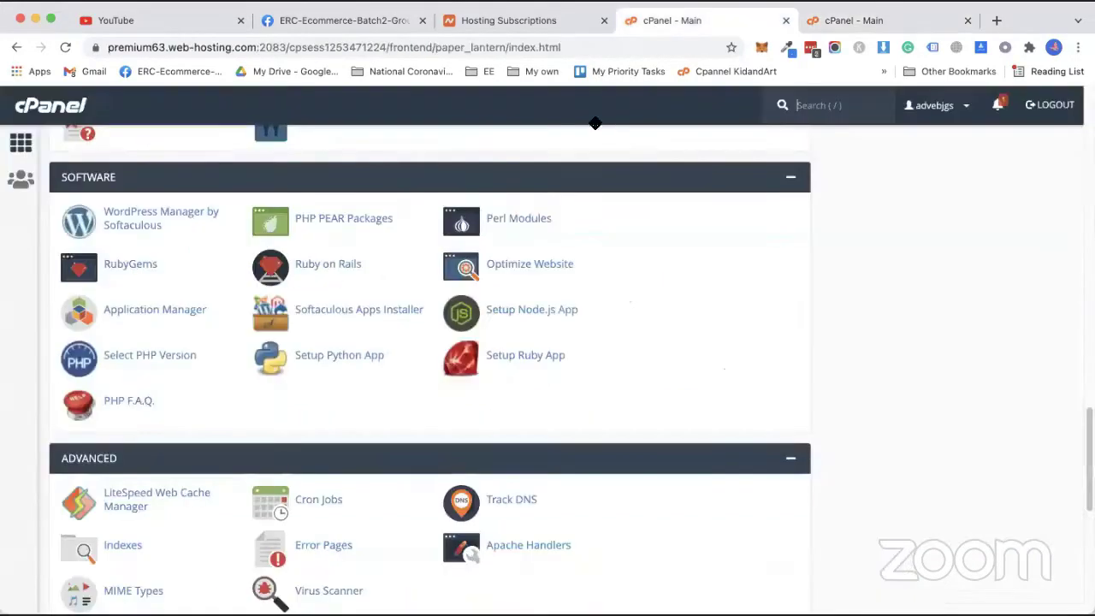
Close the Bluehost 'cPanel - Main' tab and scroll Namecheap's dashboard down to Softaculous Apps Installer.
scroll(528, 340, up, 10)
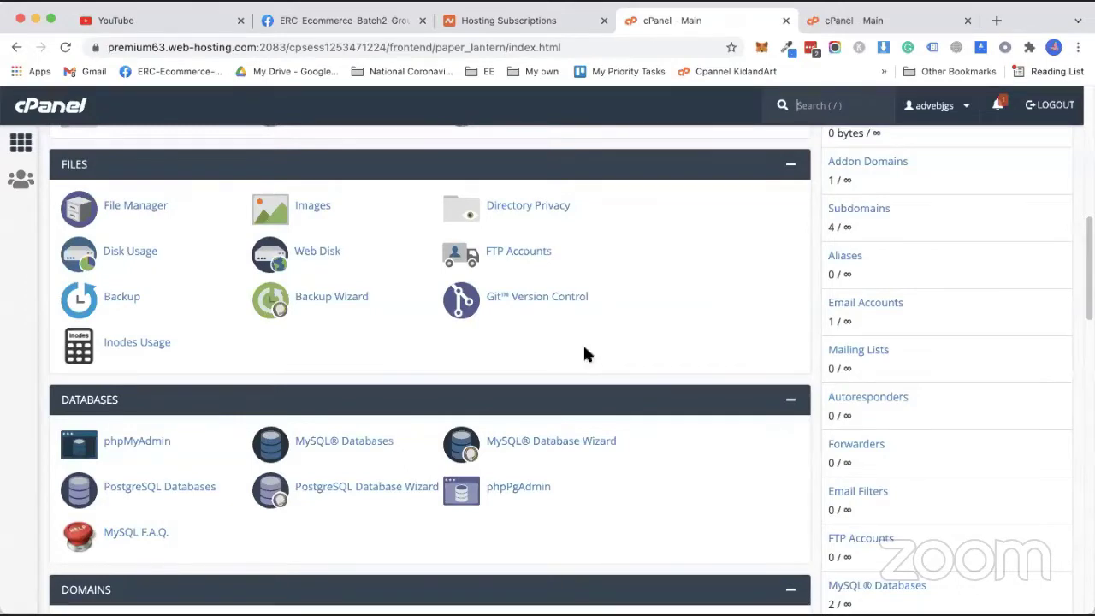
click(969, 20)
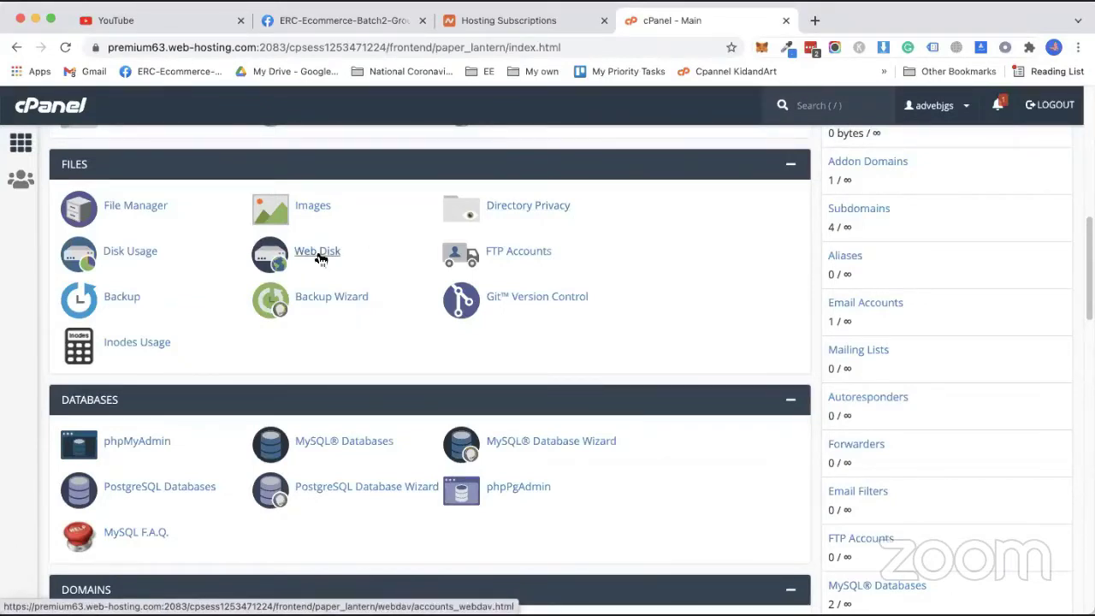
key(/)
scroll(235, 311, up, 10)
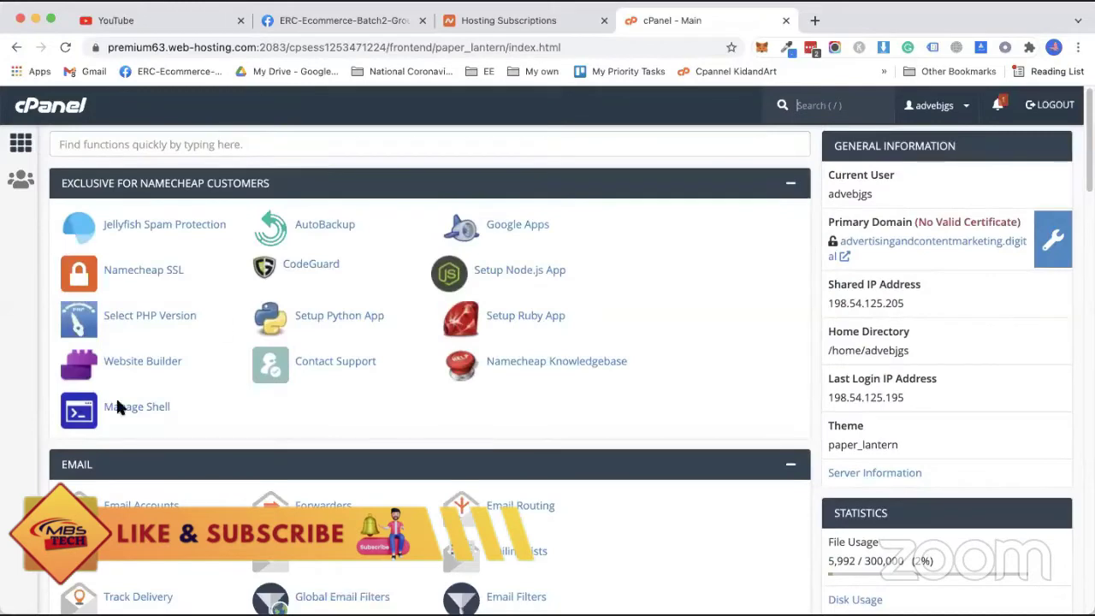
scroll(143, 410, down, 1)
scroll(157, 382, down, 20)
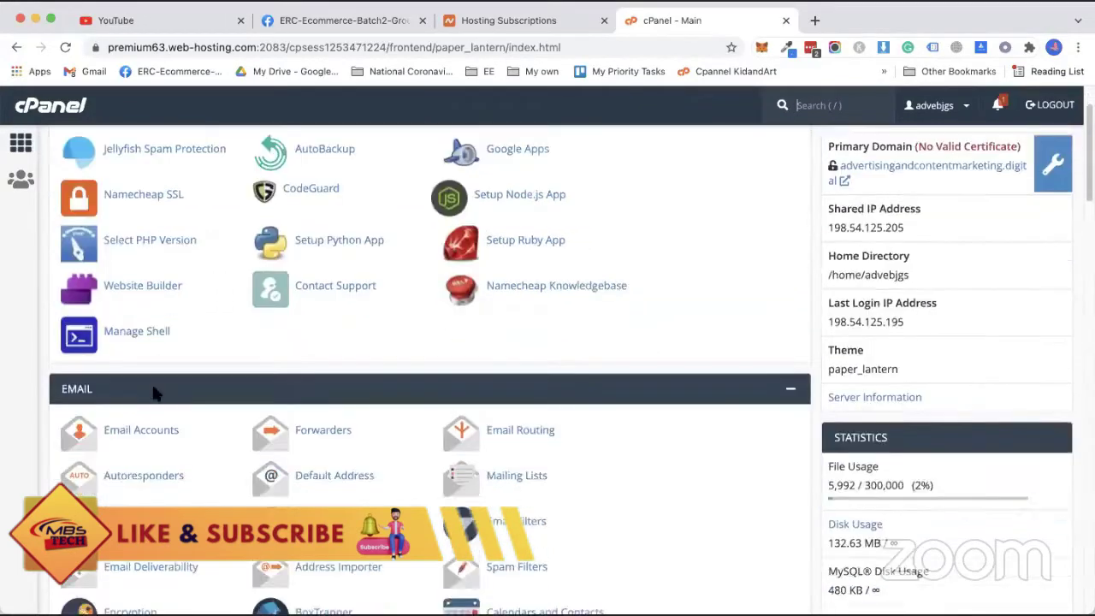
scroll(99, 409, down, 1)
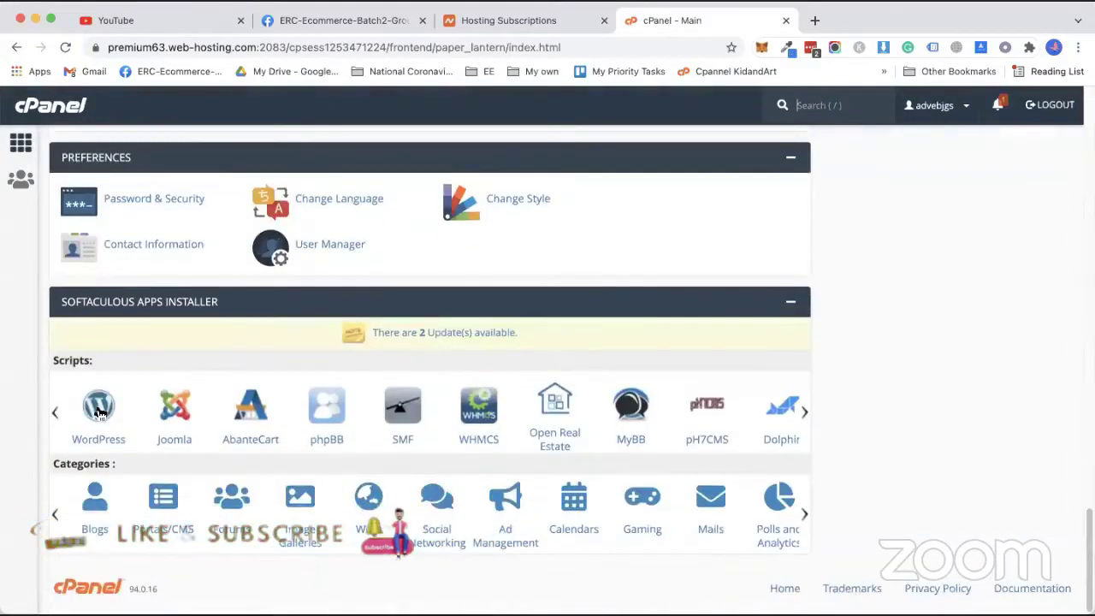
Open WordPress from Softaculous Scripts and start Install Now to reach the install form.
click(98, 415)
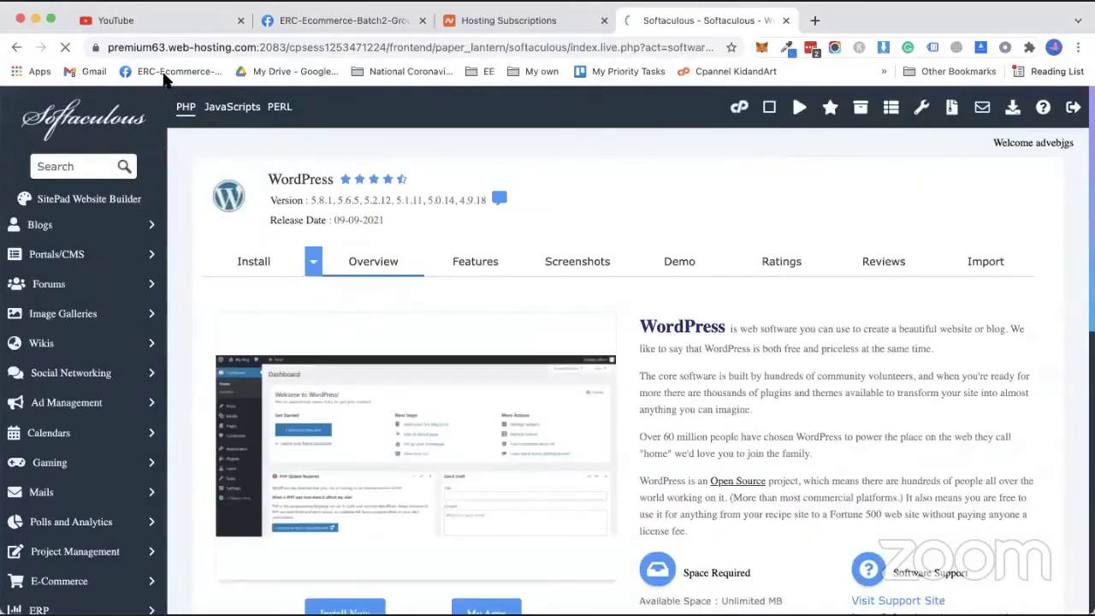
scroll(420, 275, down, 5)
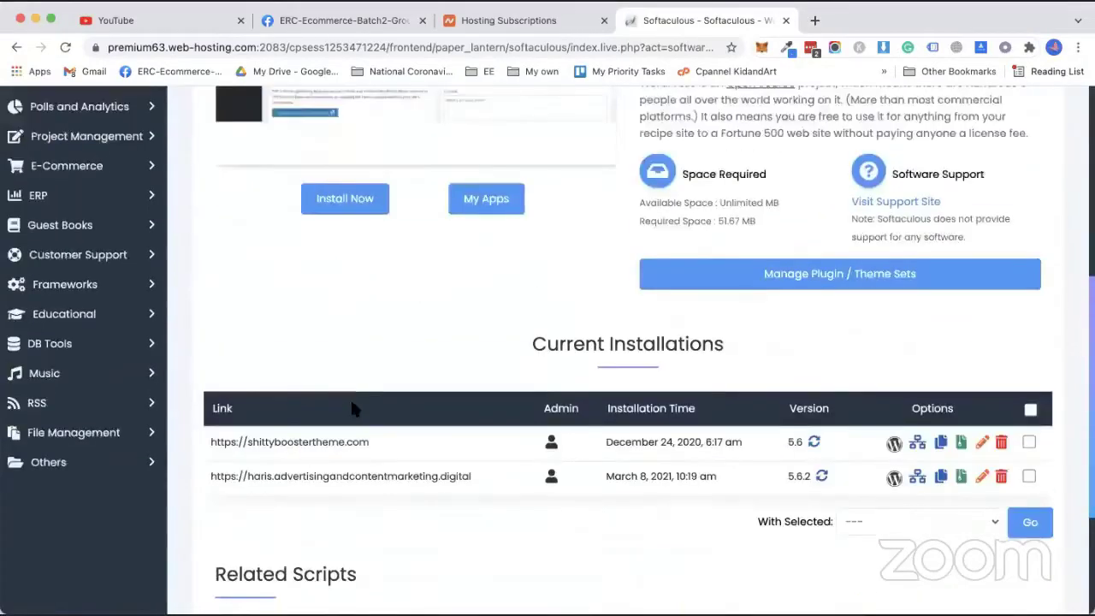
scroll(350, 397, up, 1)
scroll(383, 343, up, 5)
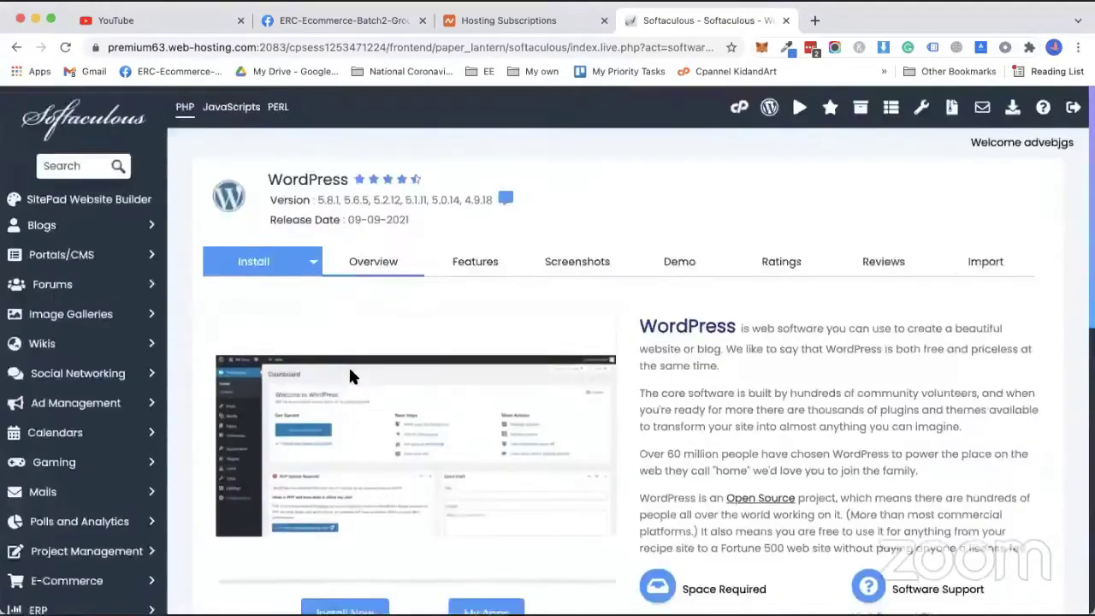
scroll(353, 394, down, 3)
click(362, 433)
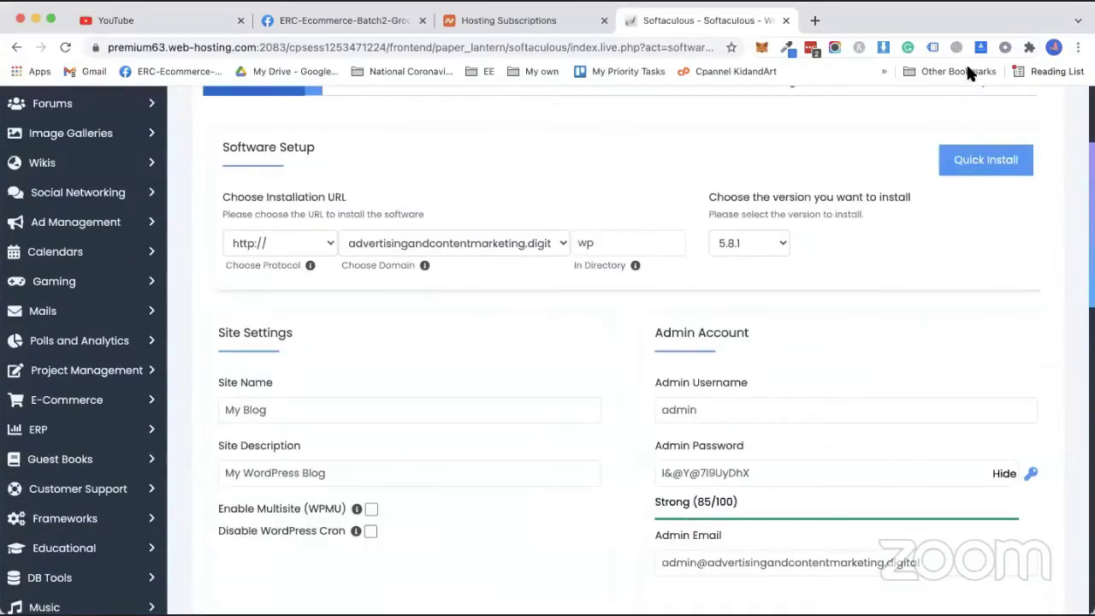
Choose ecombatch2.shittyboostertheme.com as the WordPress install domain.
click(493, 246)
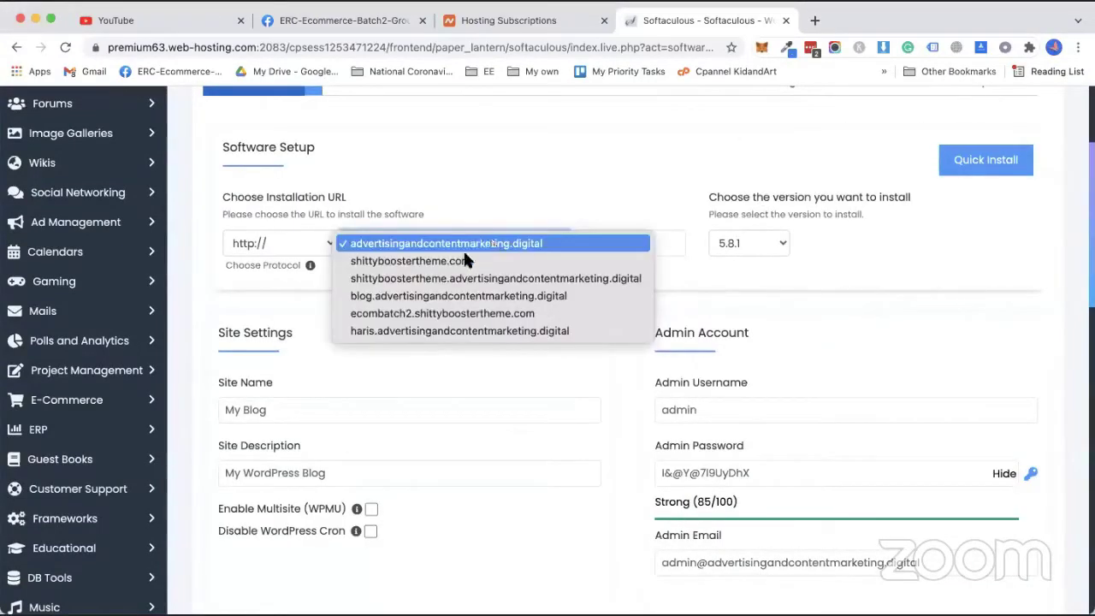
click(488, 190)
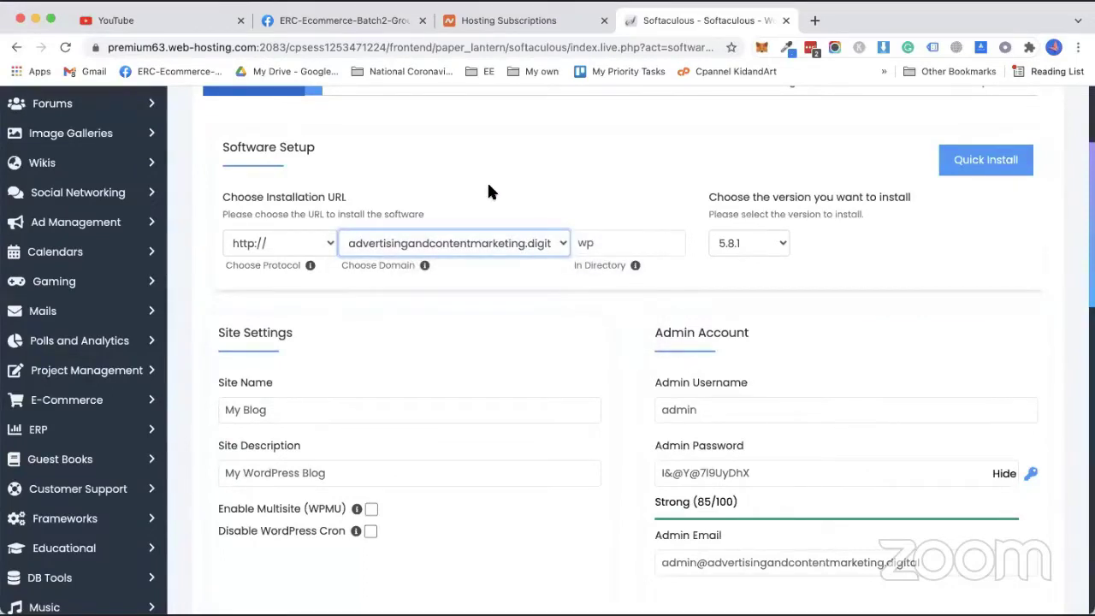
click(475, 247)
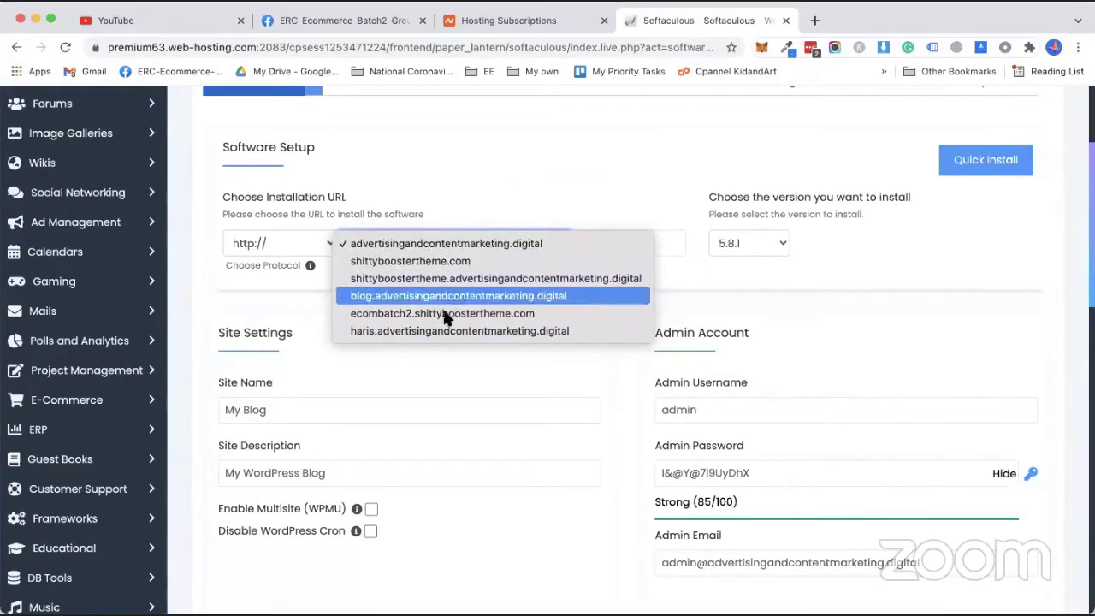
click(428, 314)
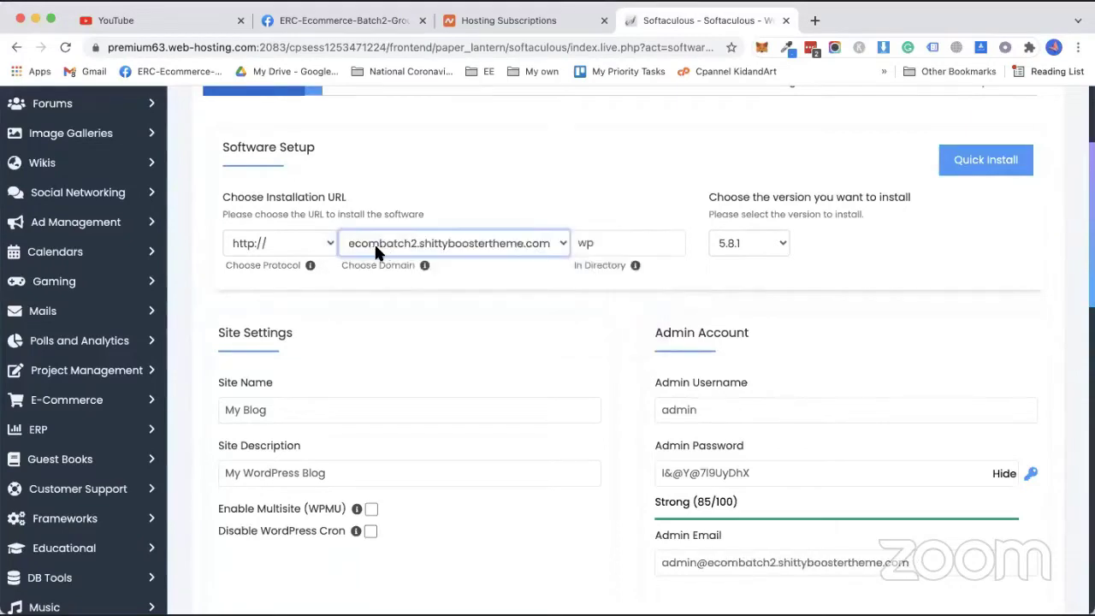
click(308, 248)
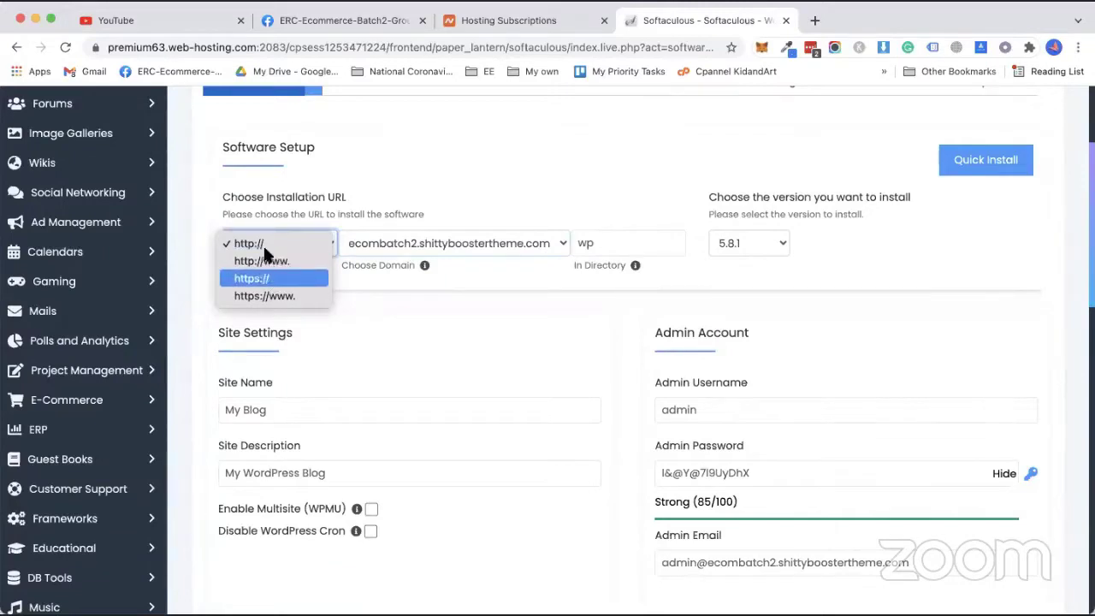
click(272, 278)
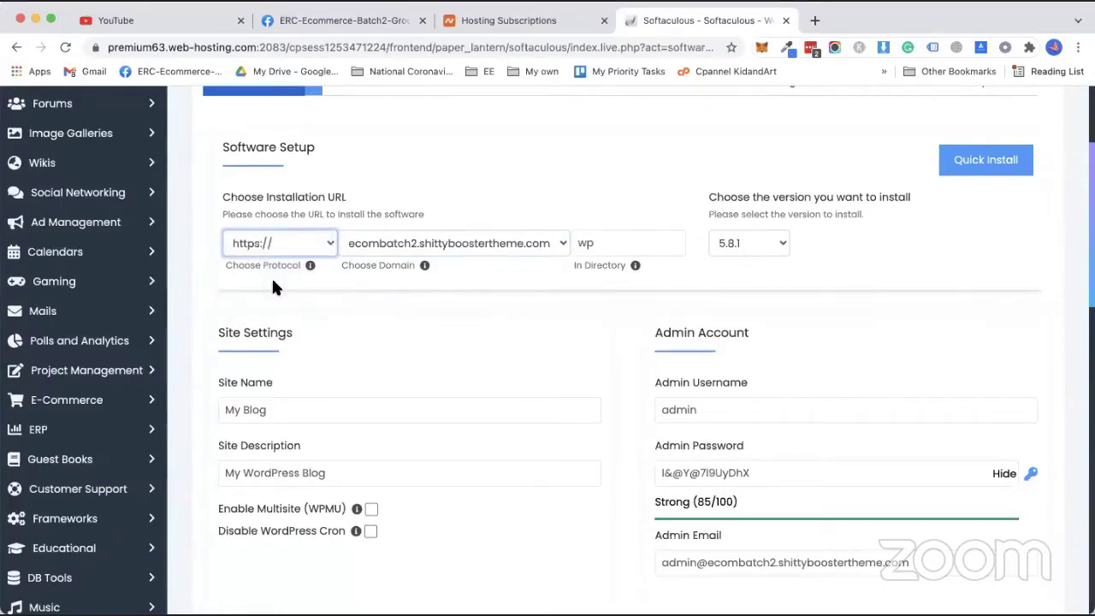
click(289, 250)
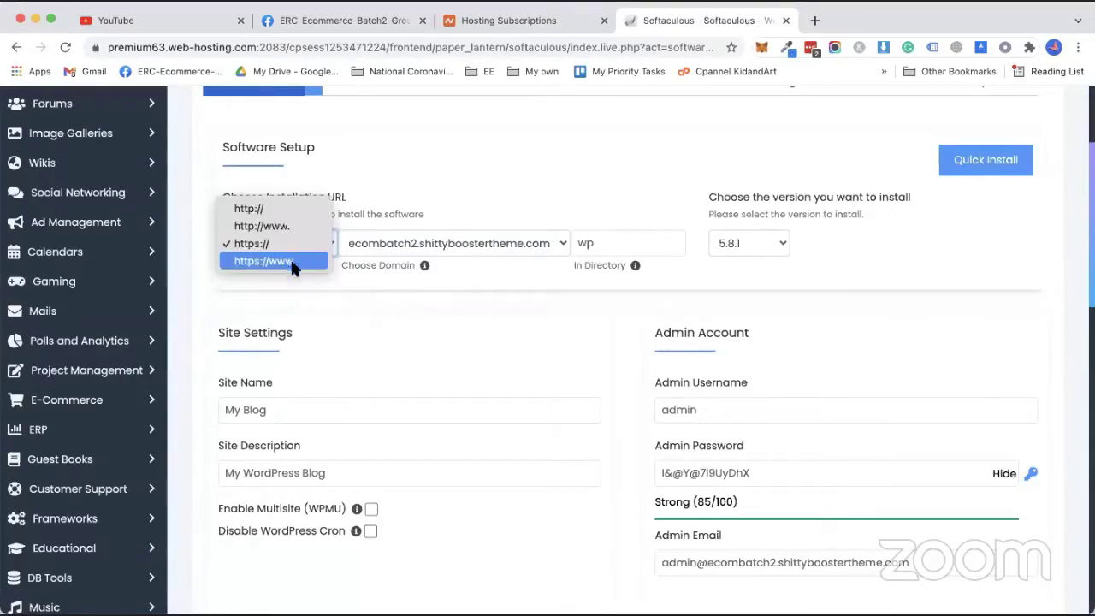
click(283, 210)
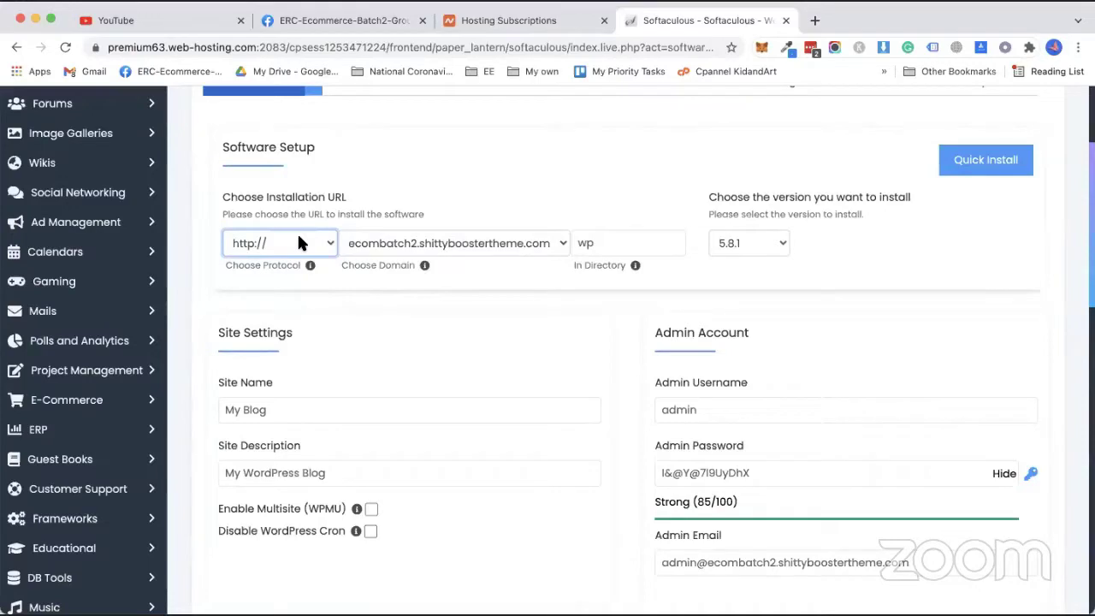
click(299, 243)
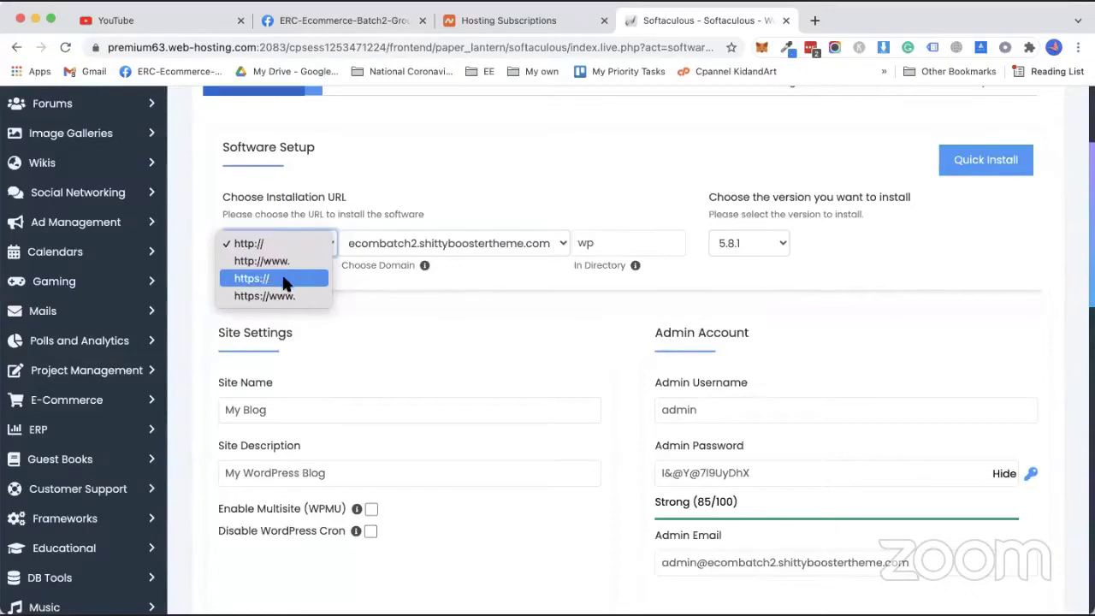
click(285, 283)
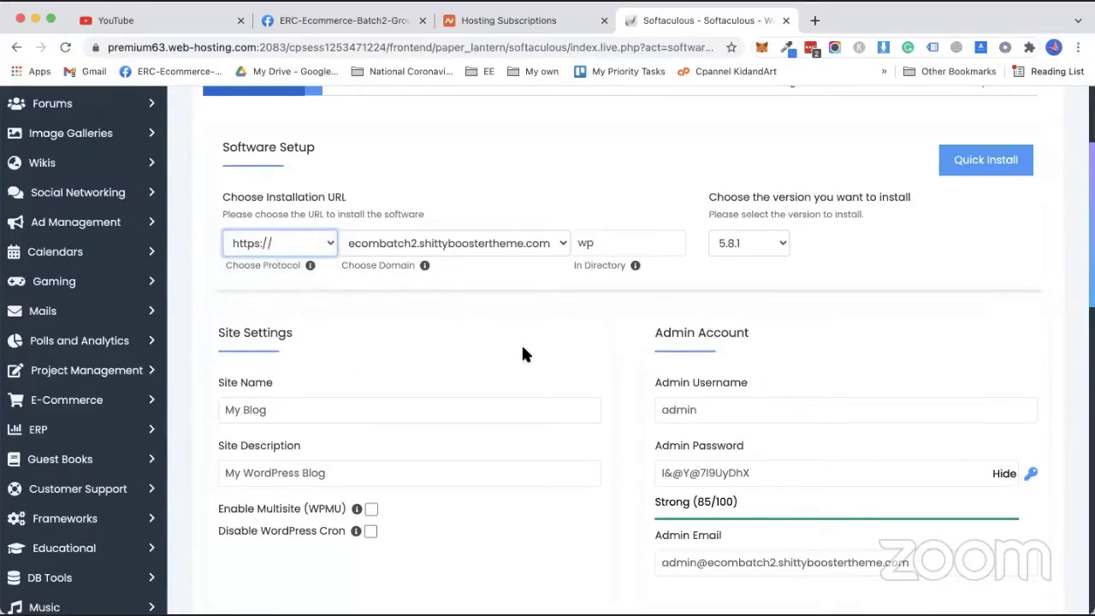
click(596, 244)
click(501, 20)
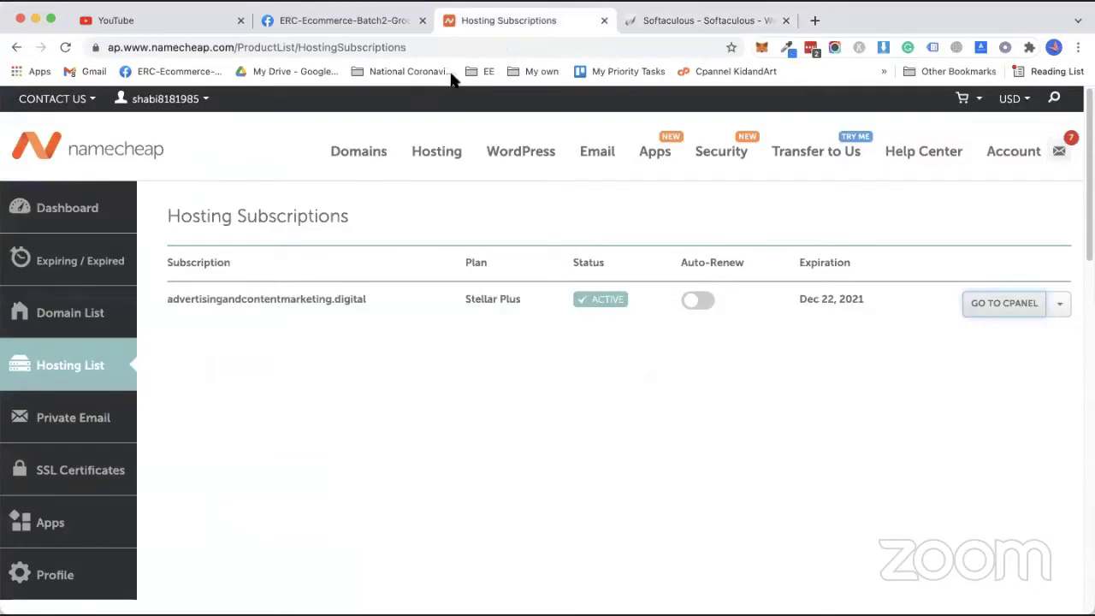
Open cPanel for the Namecheap hosting subscription with GO TO CPANEL.
click(1004, 306)
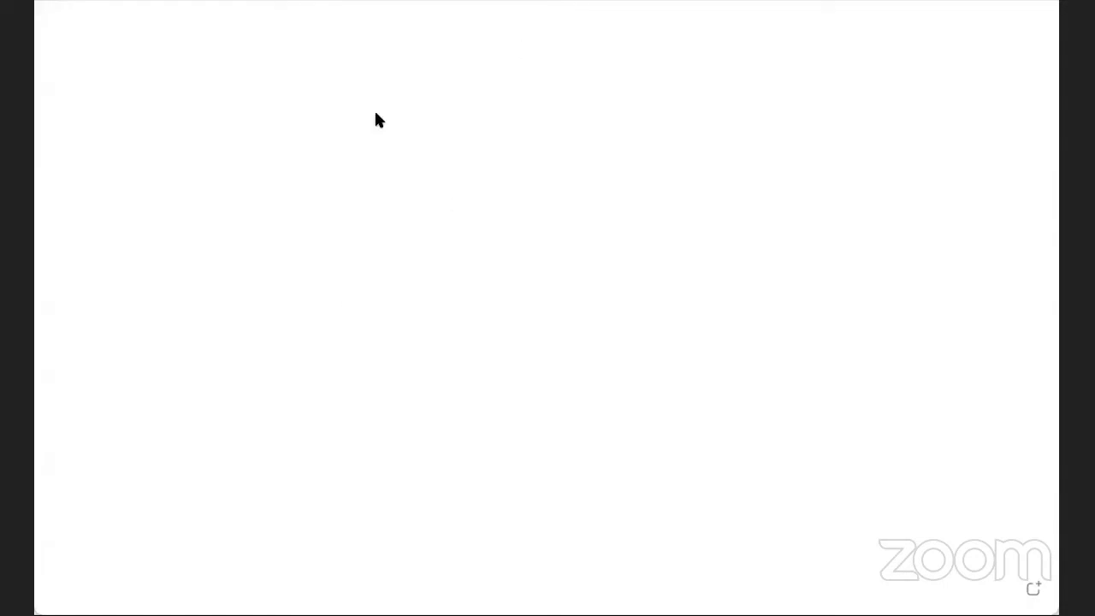
Write a note with the heading 'File Manager' followed by Sockira, Sockora and Eatpakistanifood on separate lines.
click(242, 107)
text(File Manager)
key(Return)
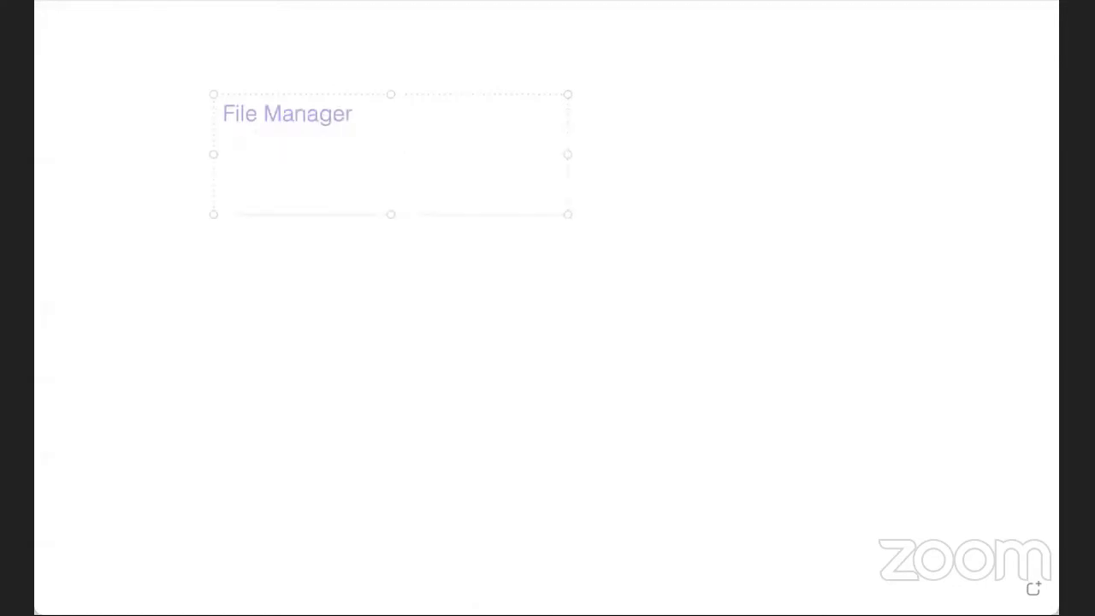
text(SOckit)
key(BackSpace)
key(BackSpace)
key(BackSpace)
key(BackSpace)
key(BackSpace)
text(ockira)
key(Return)
text(Sockora)
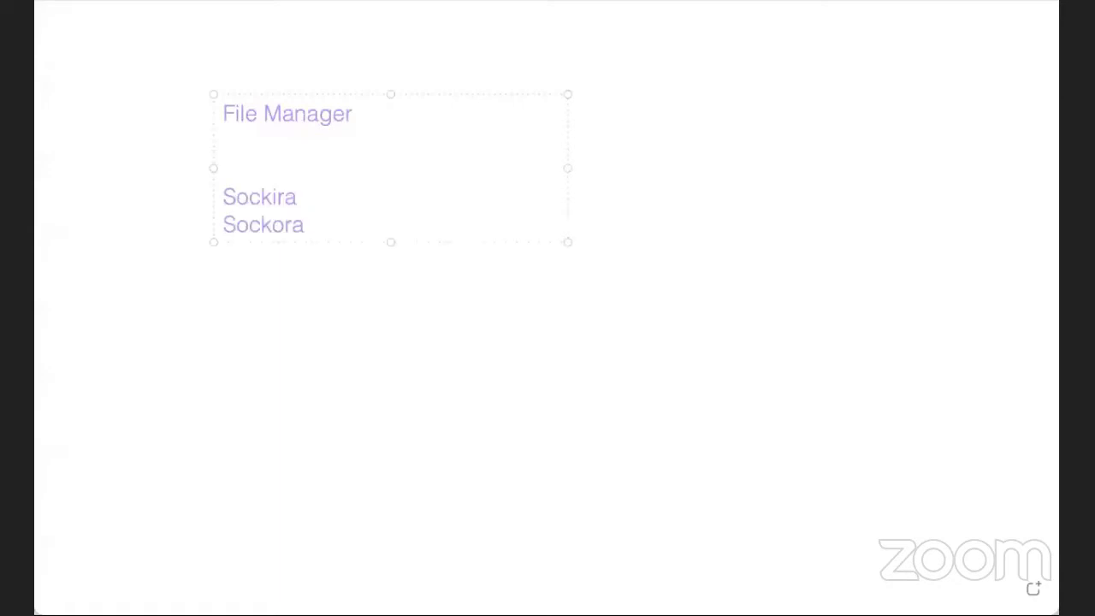
key(Return)
text(Eatpakistanifood)
key(BackSpace)
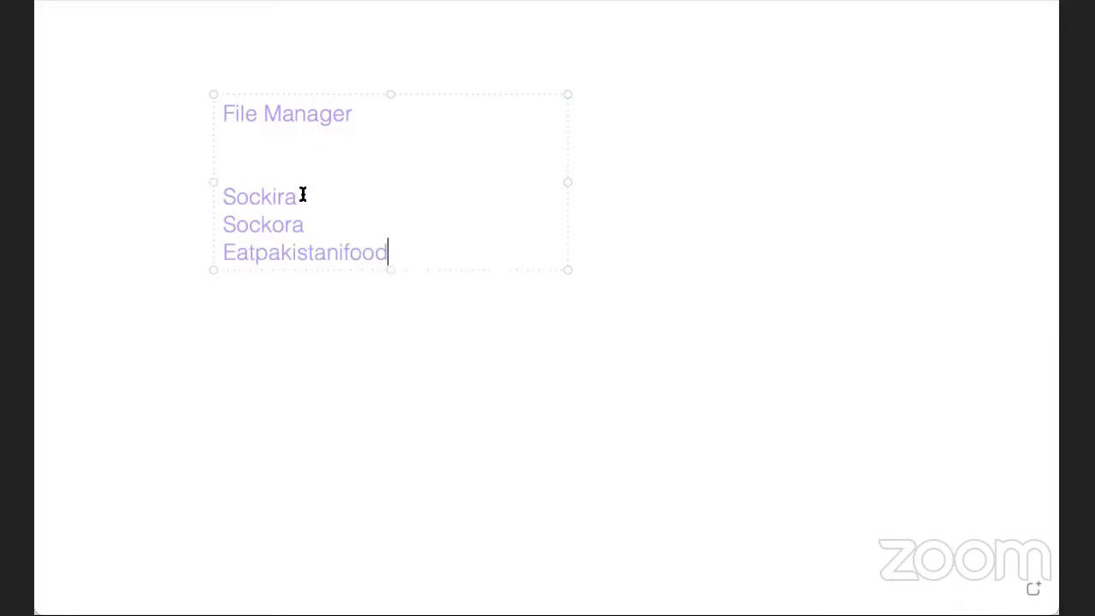
Highlight the folder names in the note to go over them, then finish editing it.
drag(303, 195, 228, 196)
drag(310, 222, 222, 225)
drag(386, 252, 208, 251)
drag(310, 226, 225, 222)
drag(303, 197, 203, 198)
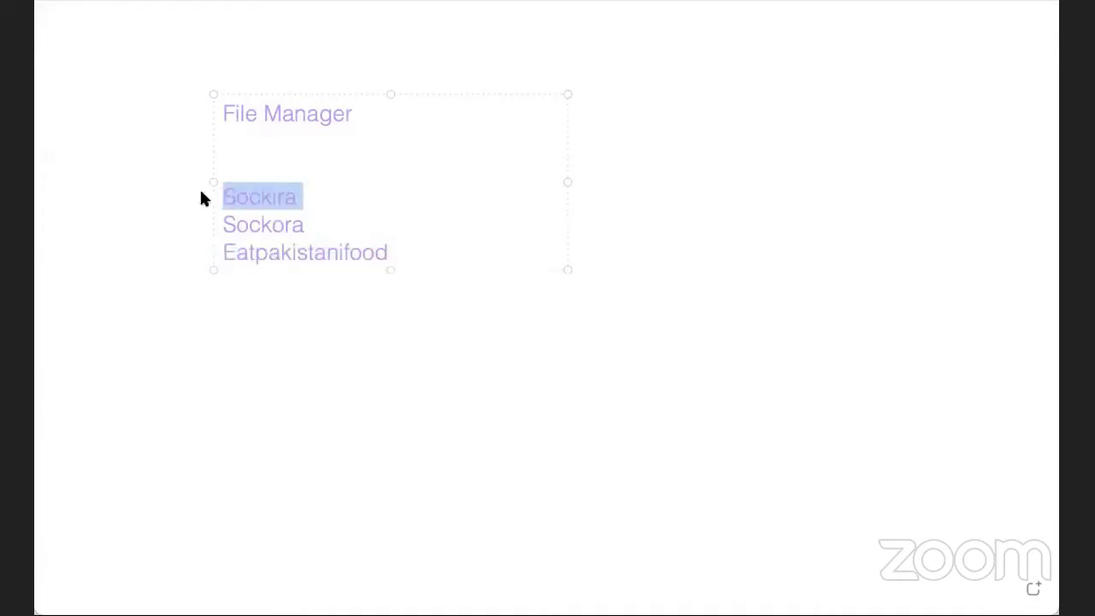
click(368, 110)
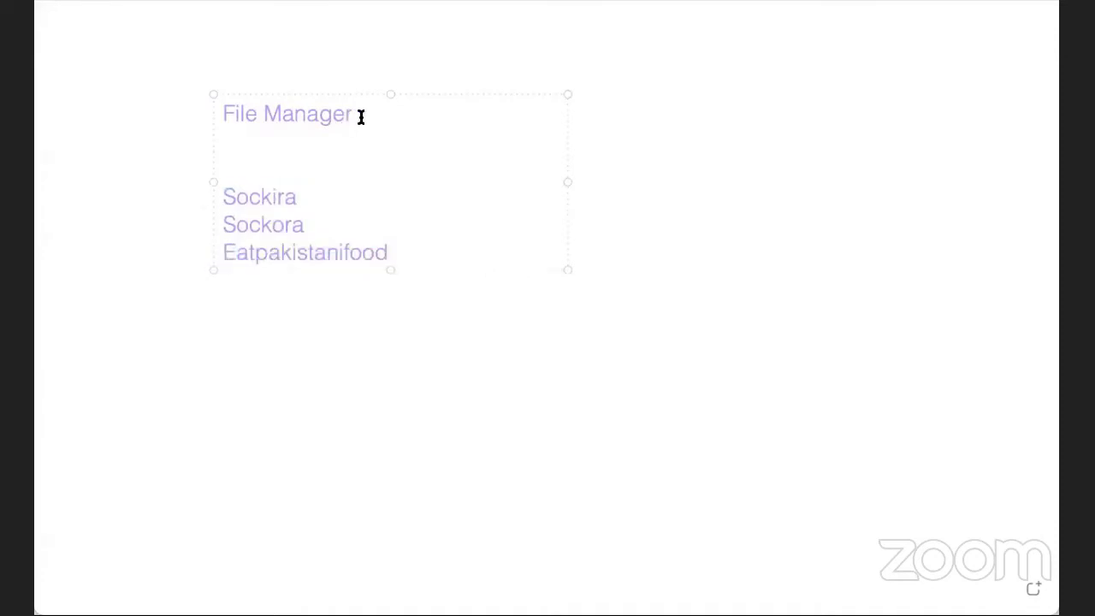
drag(361, 117, 403, 245)
click(231, 139)
click(405, 249)
drag(239, 143, 397, 250)
click(397, 251)
click(238, 366)
click(270, 197)
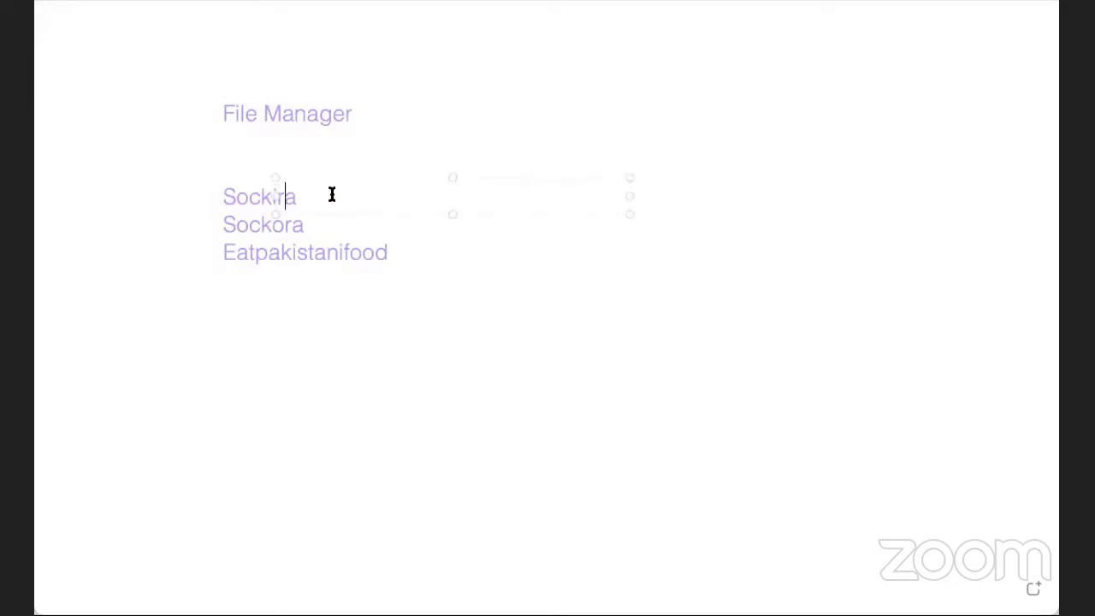
Add a note reading '/sockora' to the right of Sockira.
drag(359, 212, 394, 218)
text(/sockira)
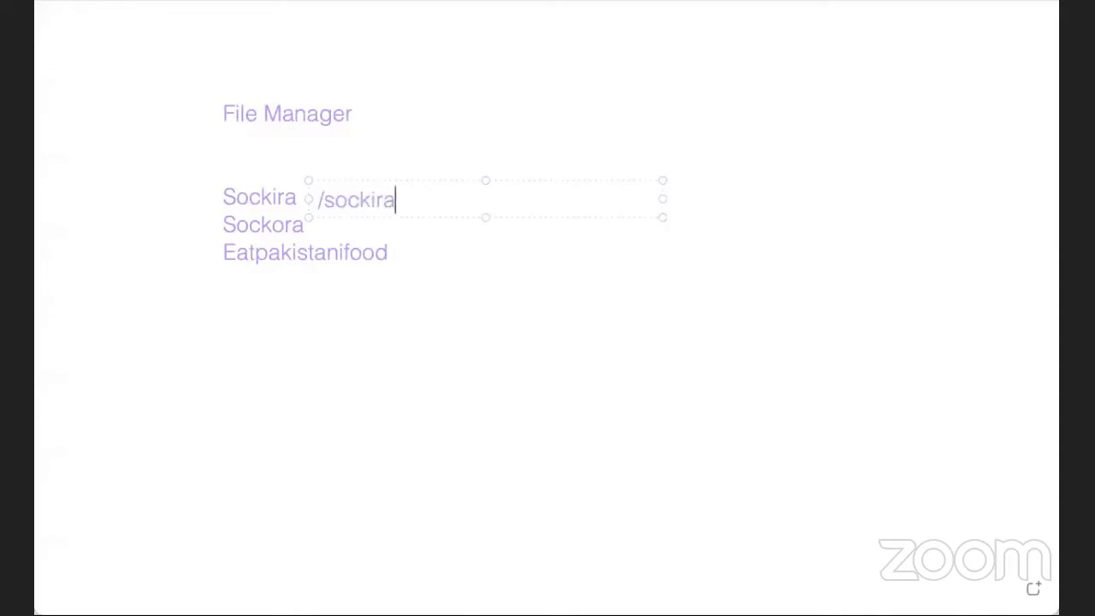
key(BackSpace)
key(BackSpace)
key(BackSpace)
text(ora)
click(344, 298)
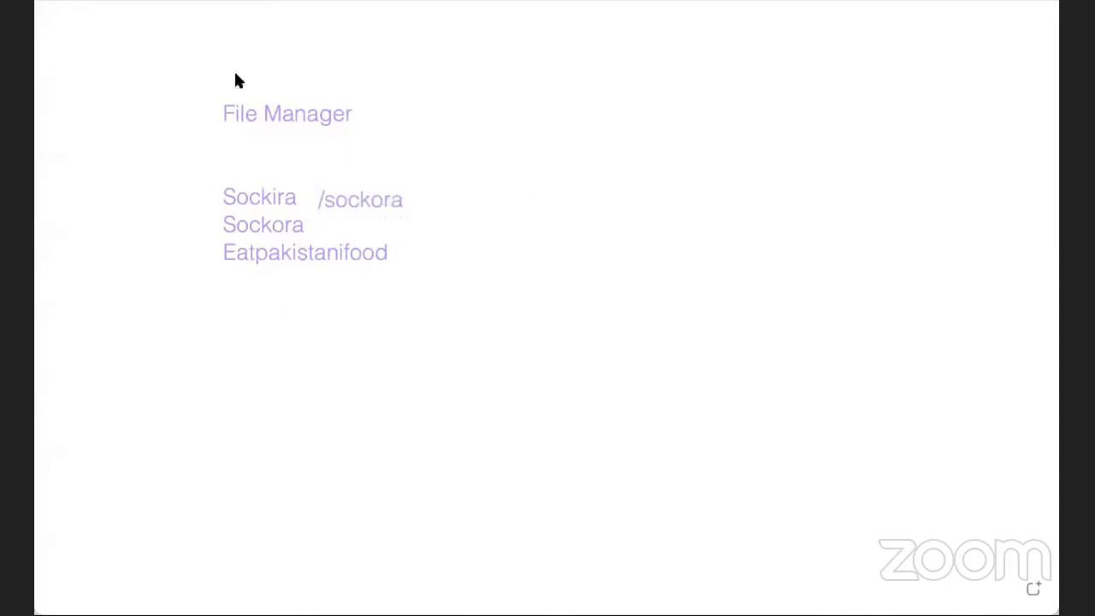
click(223, 377)
text(www.sockir)
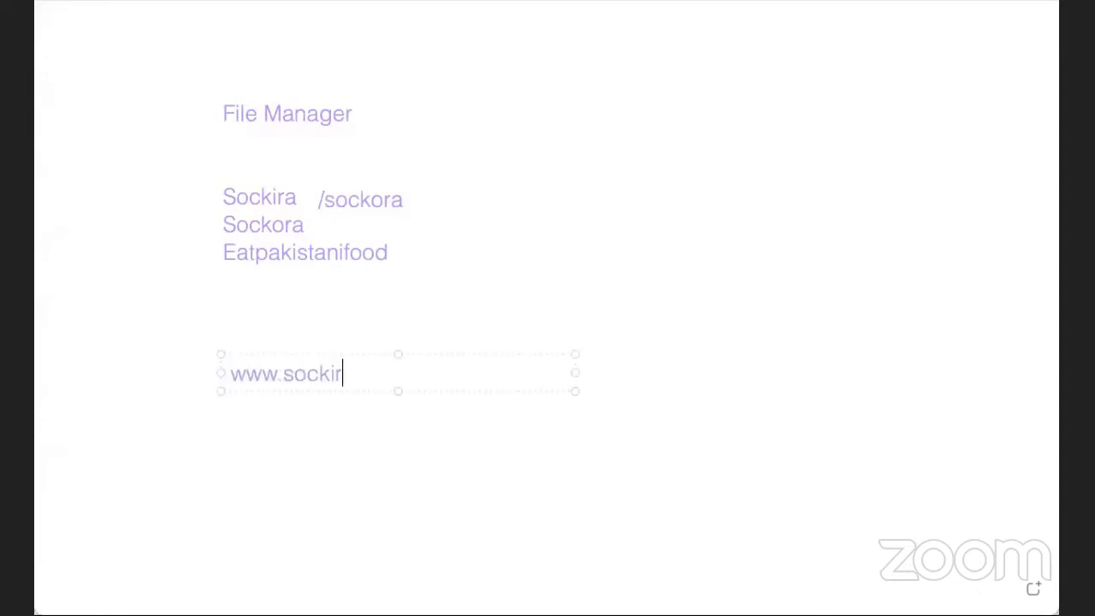
text(a.com)
text(/)
text(sockira)
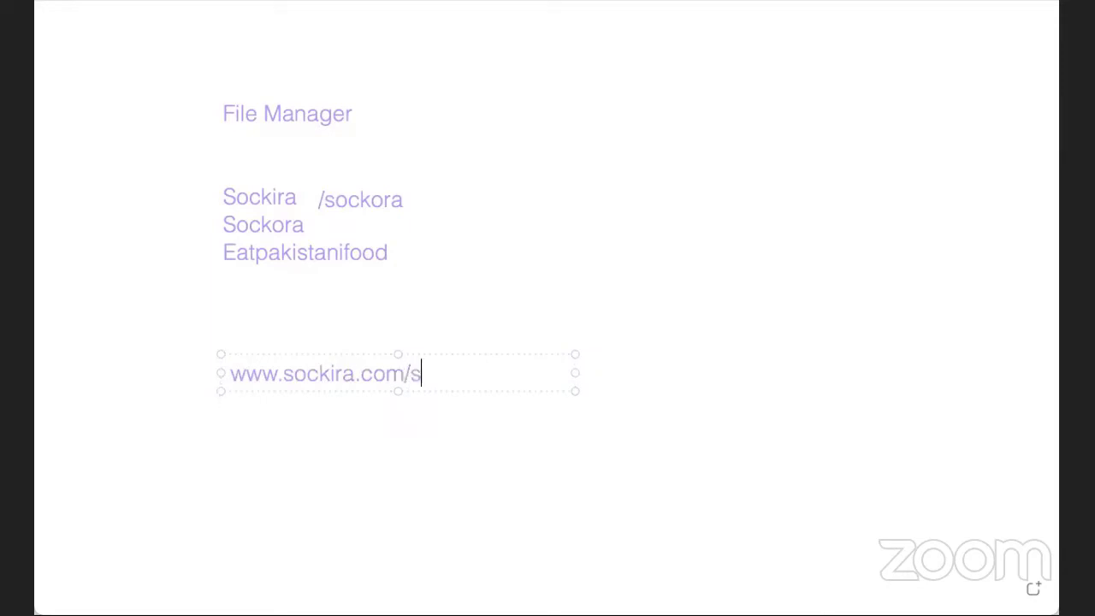
key(BackSpace)
key(BackSpace)
key(BackSpace)
text(ora)
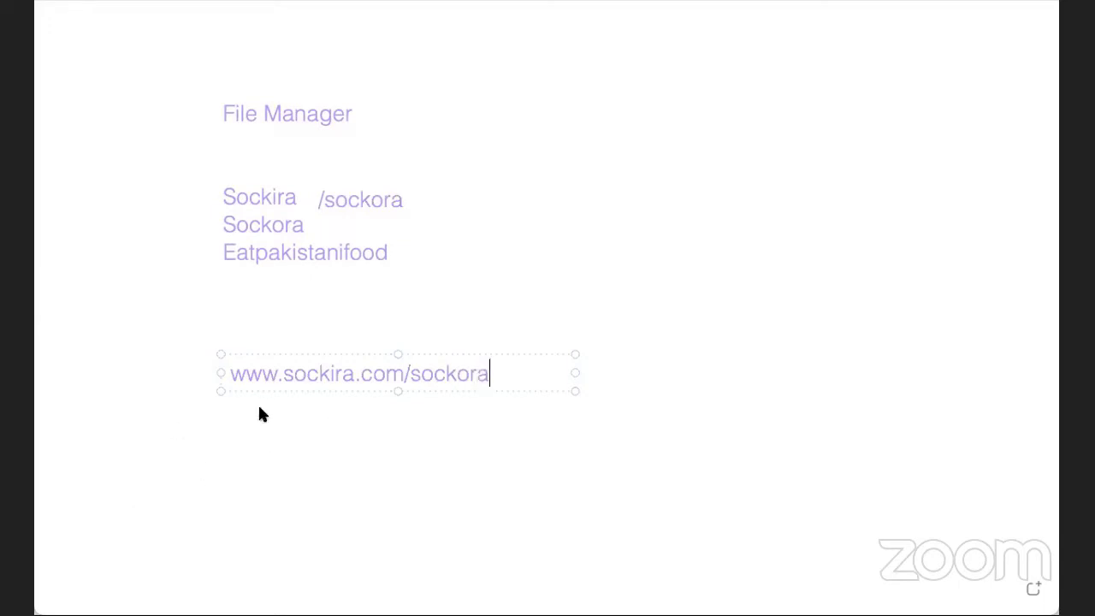
click(314, 449)
Add a sample C:/programming/… path ending in cv.docx beside /sockora, widened to one line.
click(529, 196)
drag(579, 174, 487, 194)
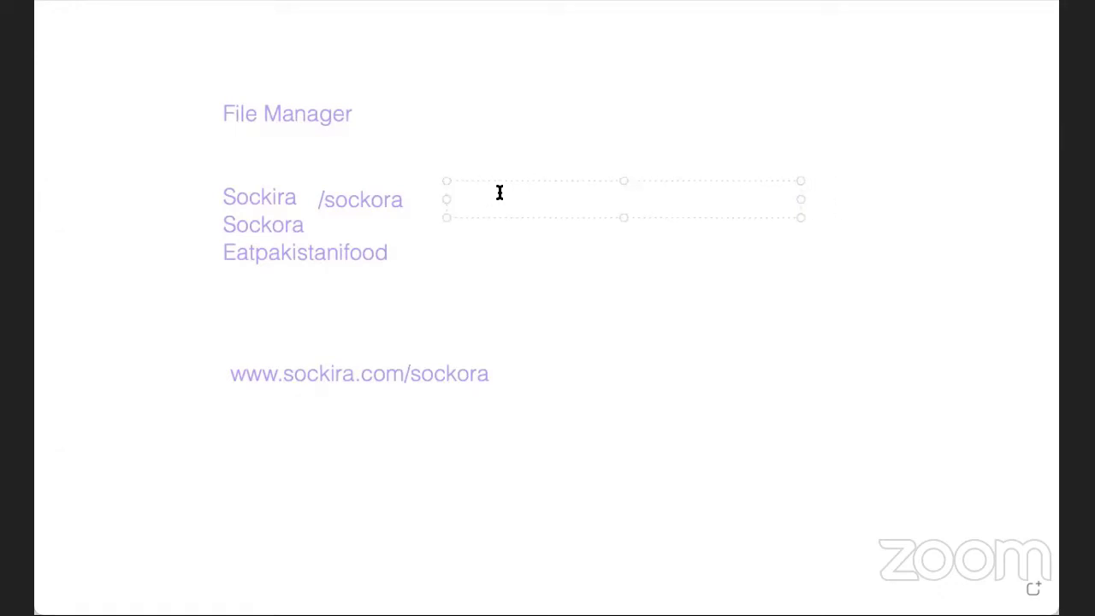
text(C:/programming/)
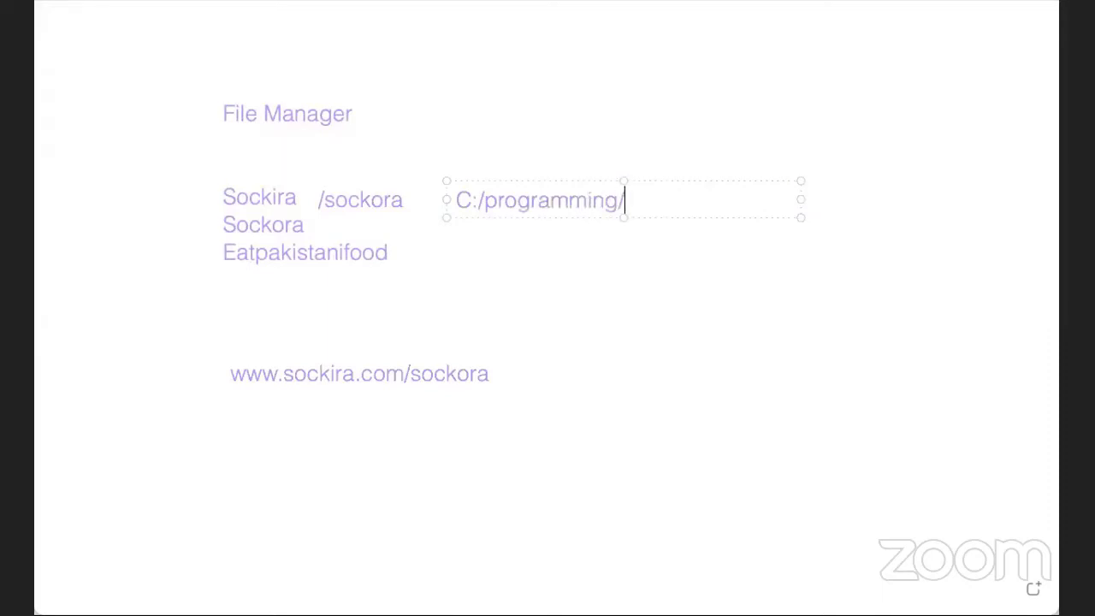
text(ali)
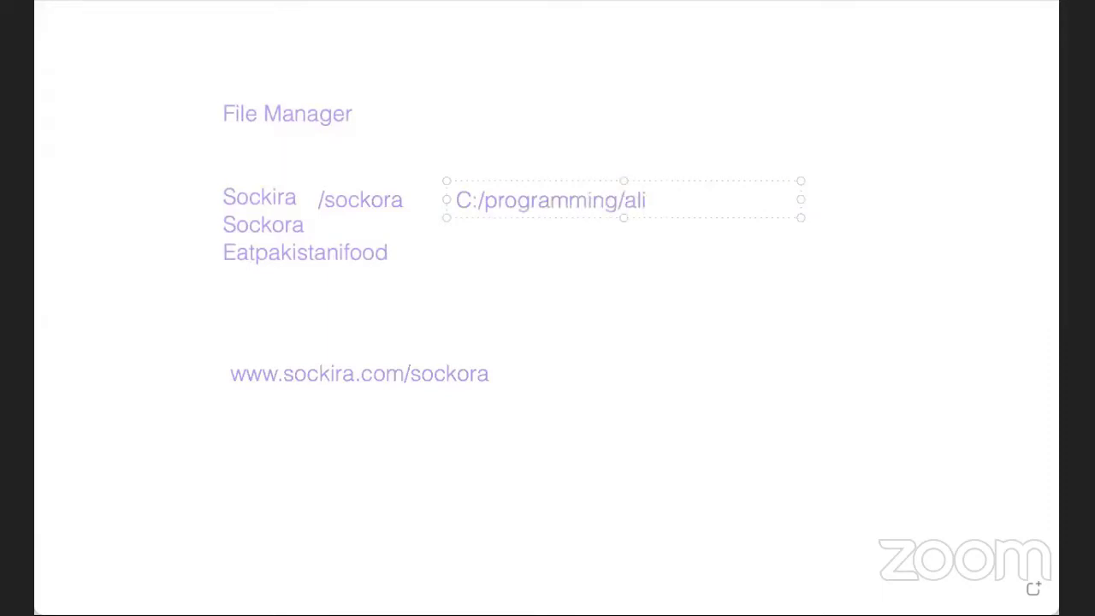
text(/ahmed/)
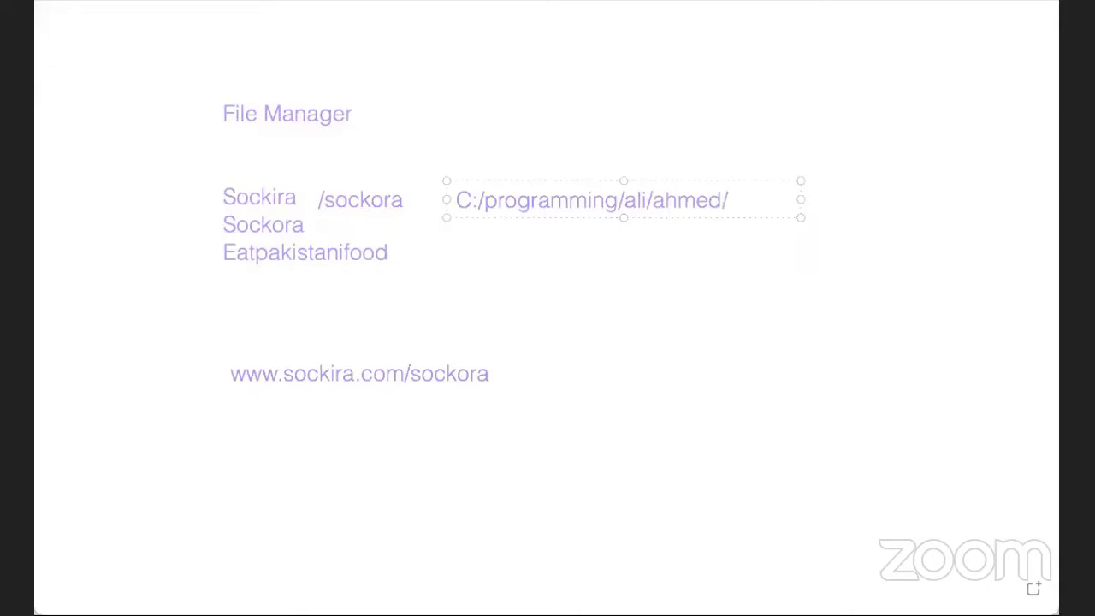
text(cv.docx)
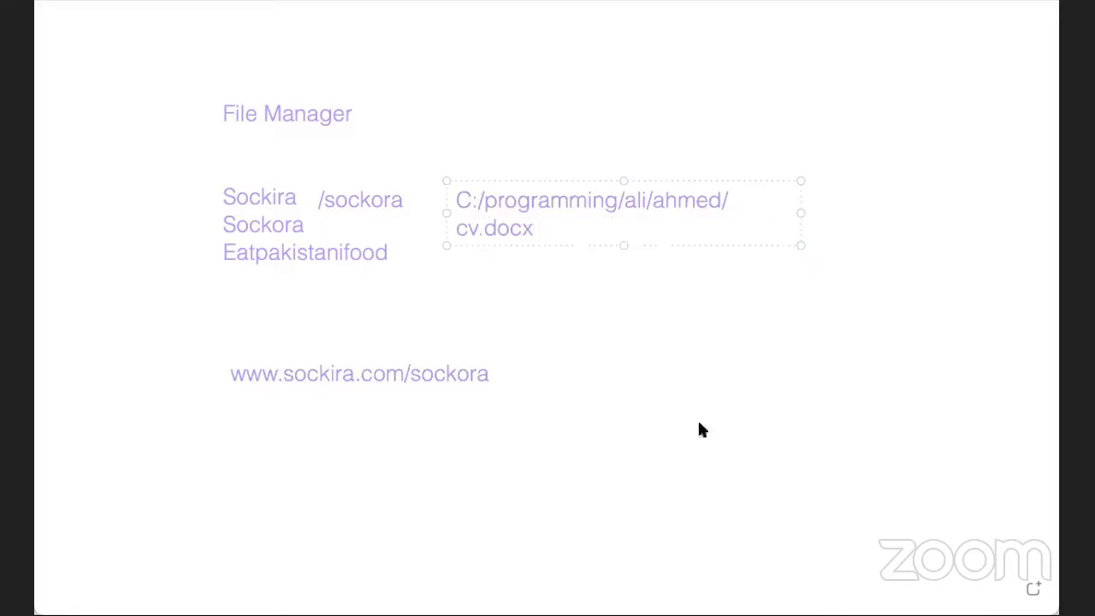
drag(802, 211, 866, 202)
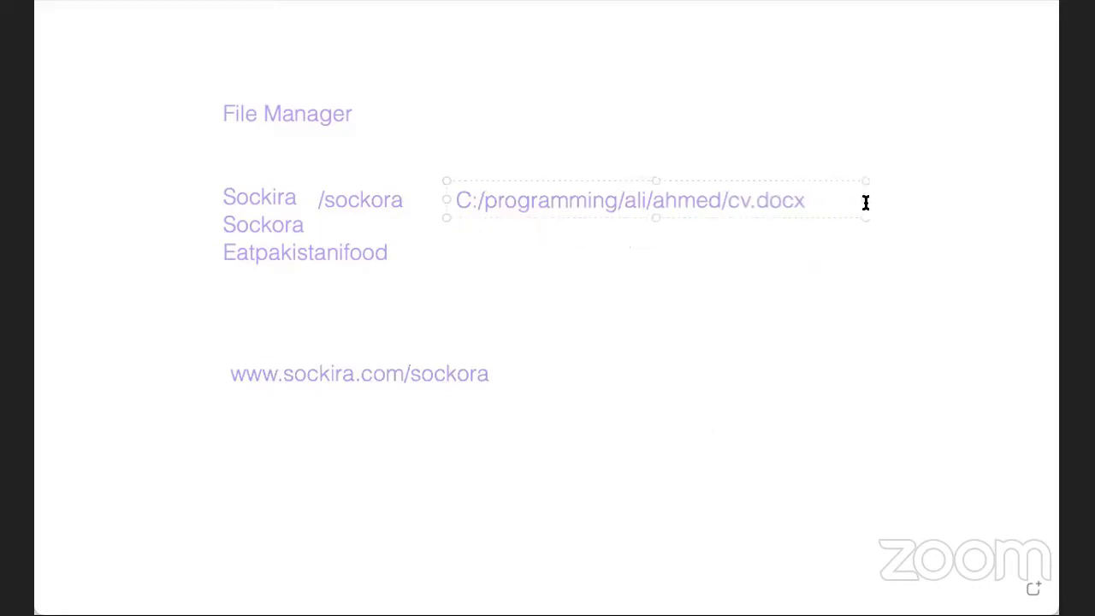
click(684, 276)
click(497, 257)
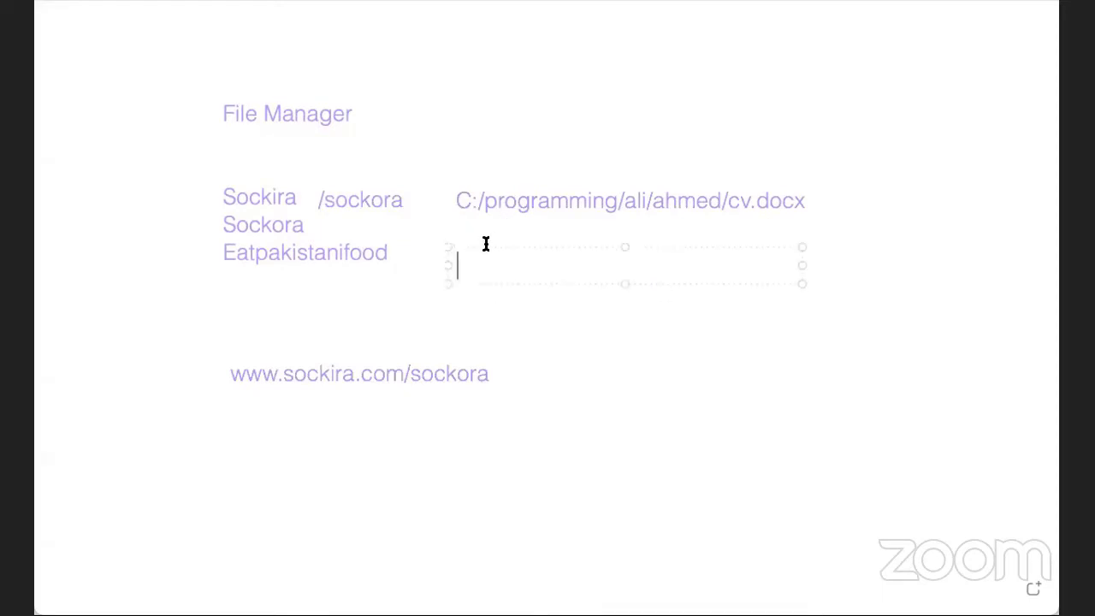
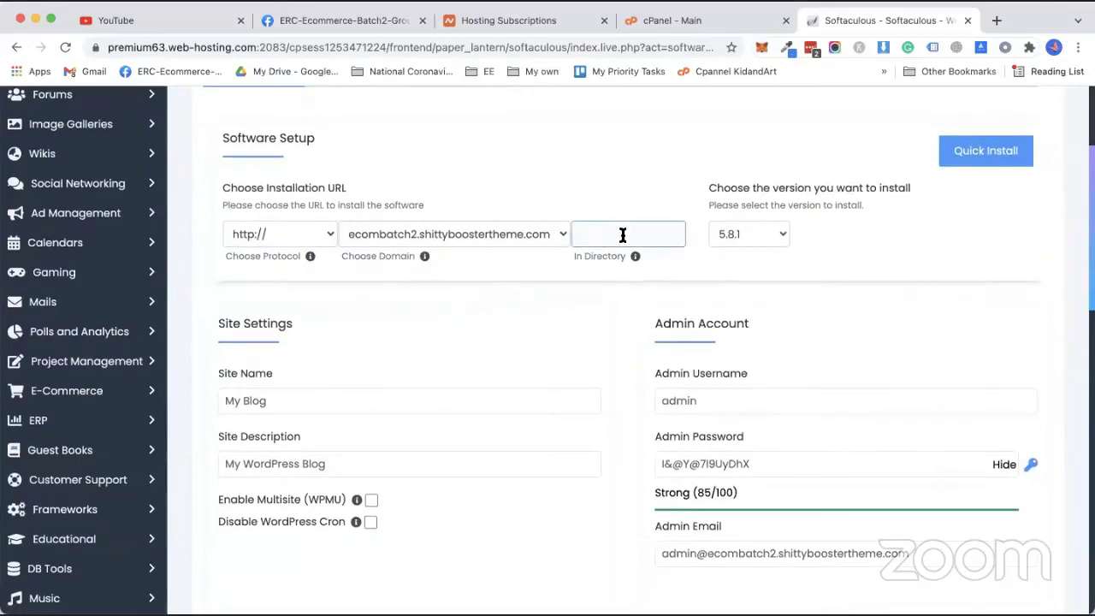
Replace the generated admin password with a custom one rated Strong (84/100), then select the Admin Email field.
scroll(309, 378, down, 1)
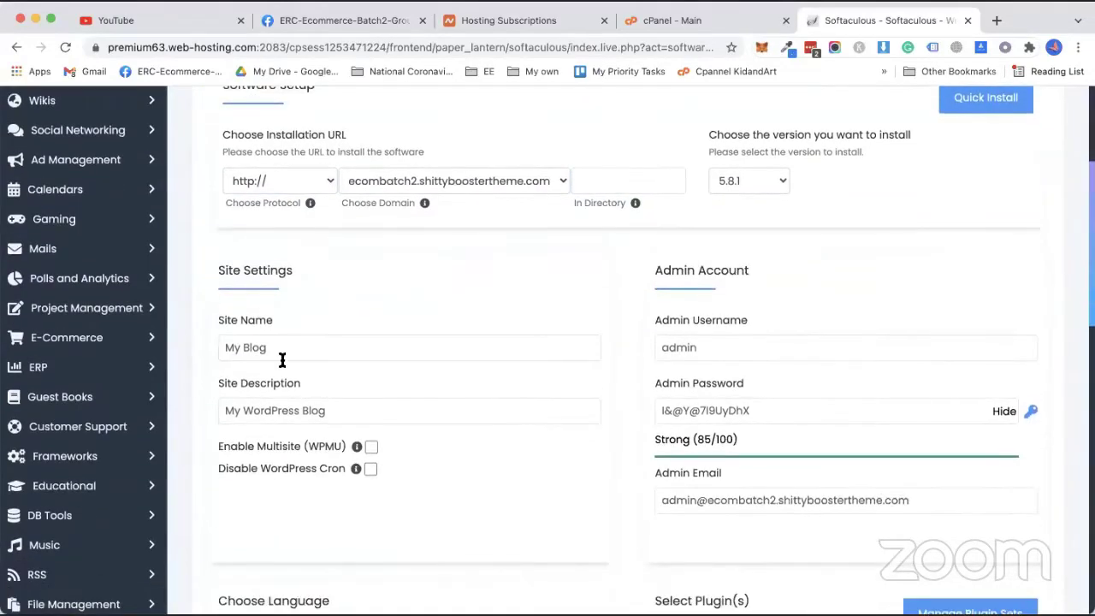
scroll(291, 376, down, 4)
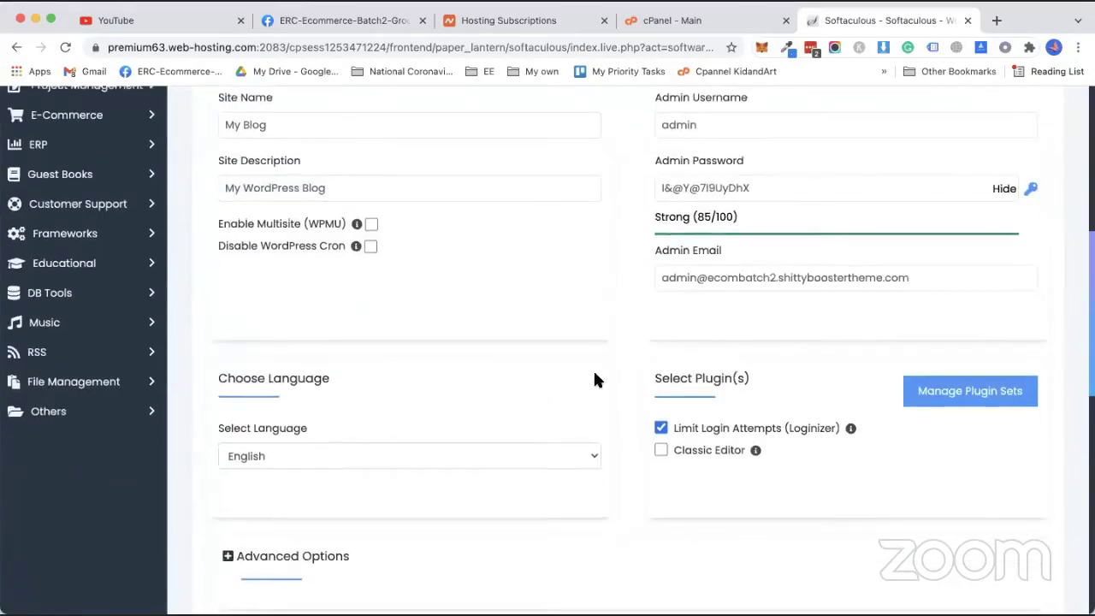
scroll(593, 369, up, 4)
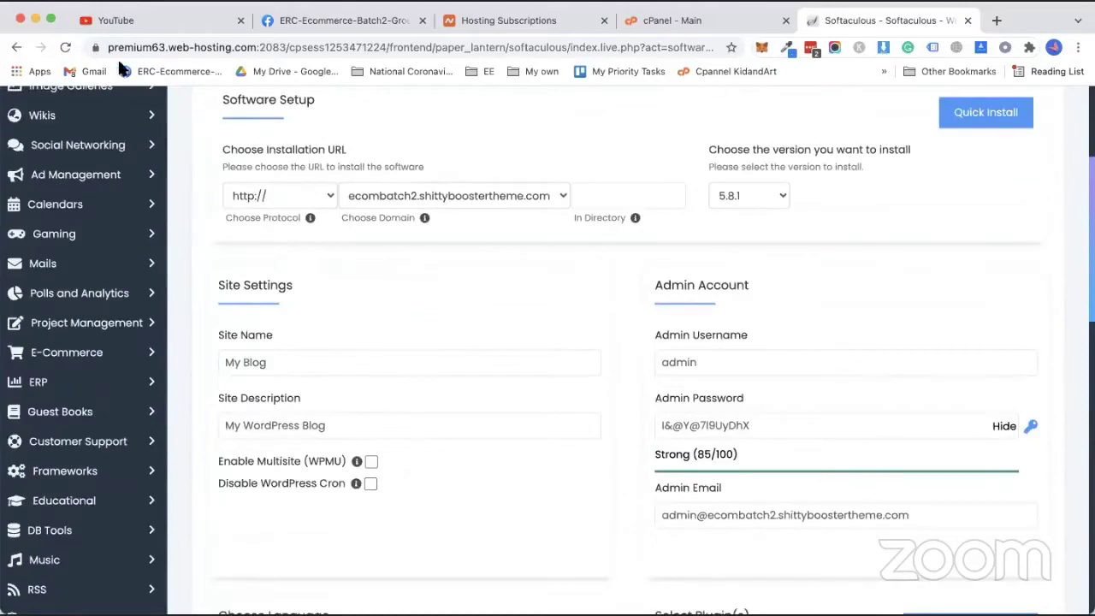
scroll(685, 334, down, 4)
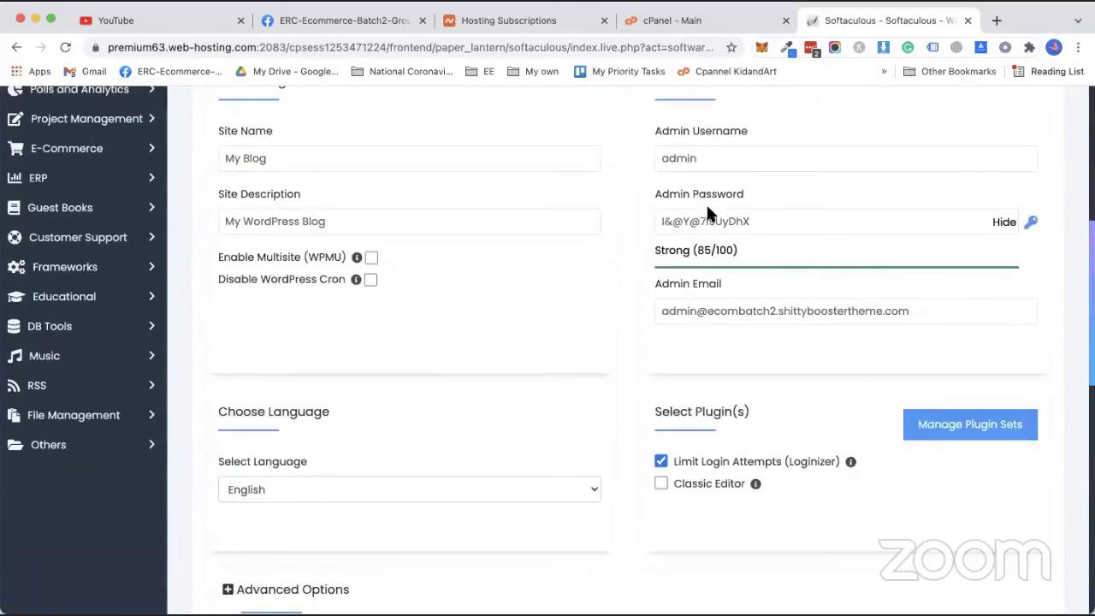
drag(754, 221, 631, 227)
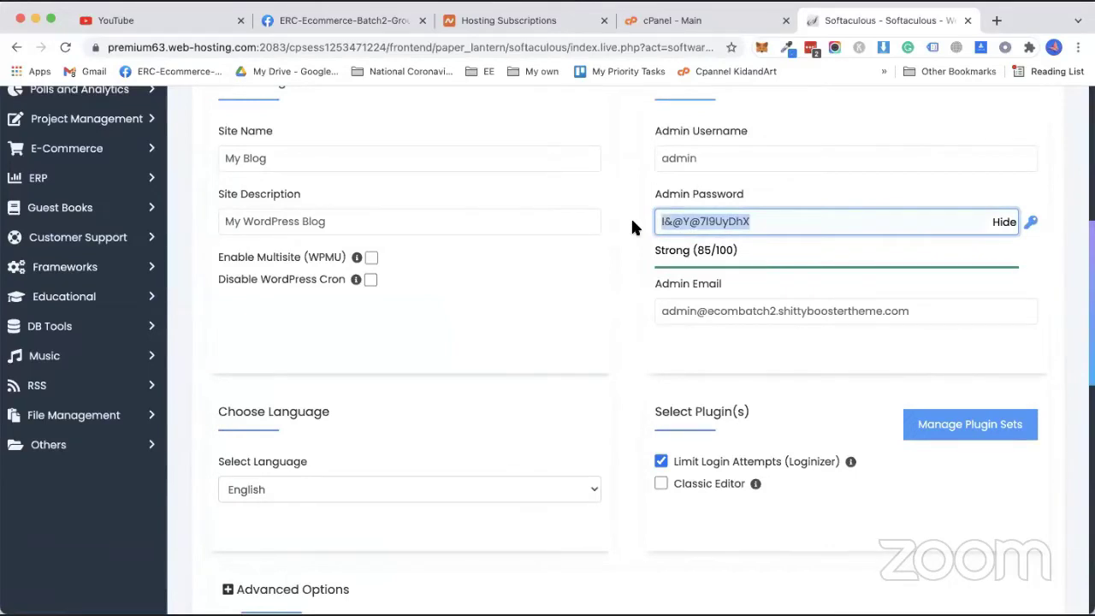
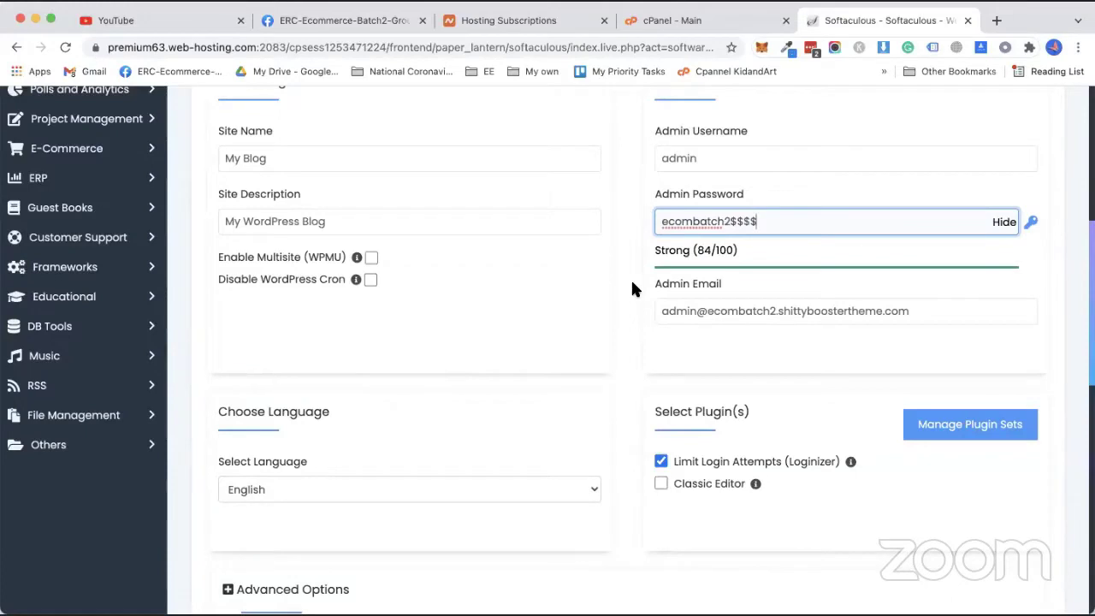
click(665, 304)
triple_click(666, 312)
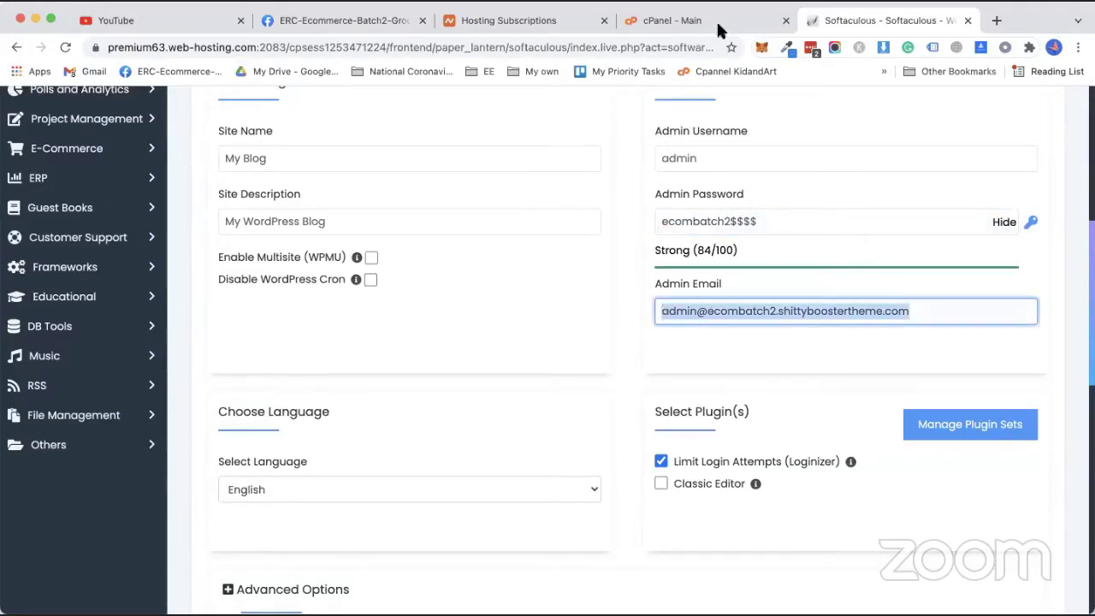
scroll(348, 392, down, 2)
scroll(343, 389, down, 2)
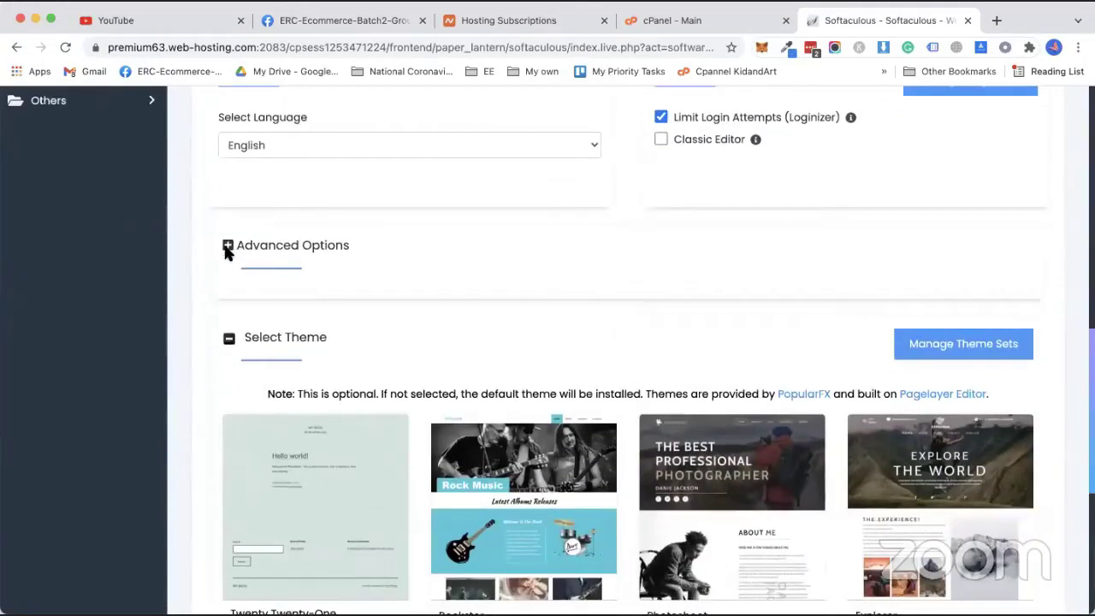
Expand Advanced Options and select the database name wp467.
click(228, 246)
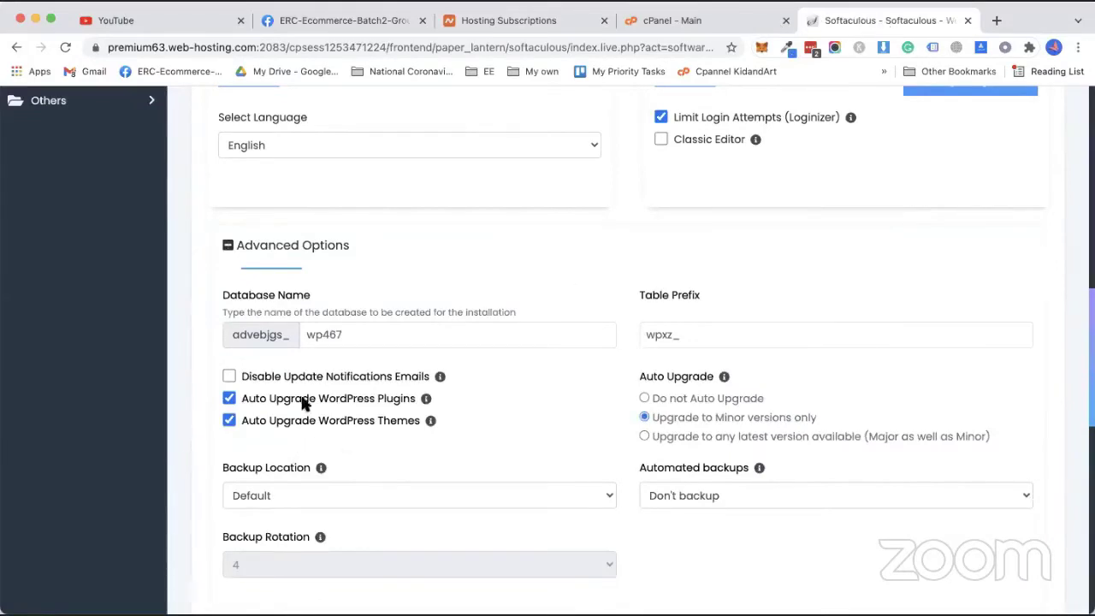
click(346, 335)
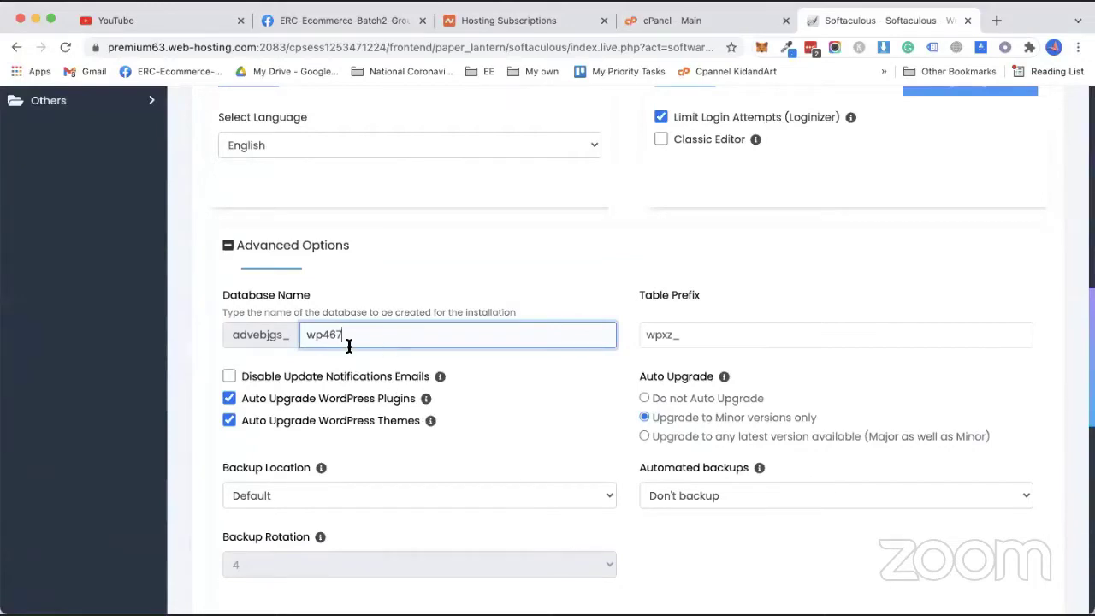
drag(349, 338, 257, 335)
click(358, 335)
double_click(344, 335)
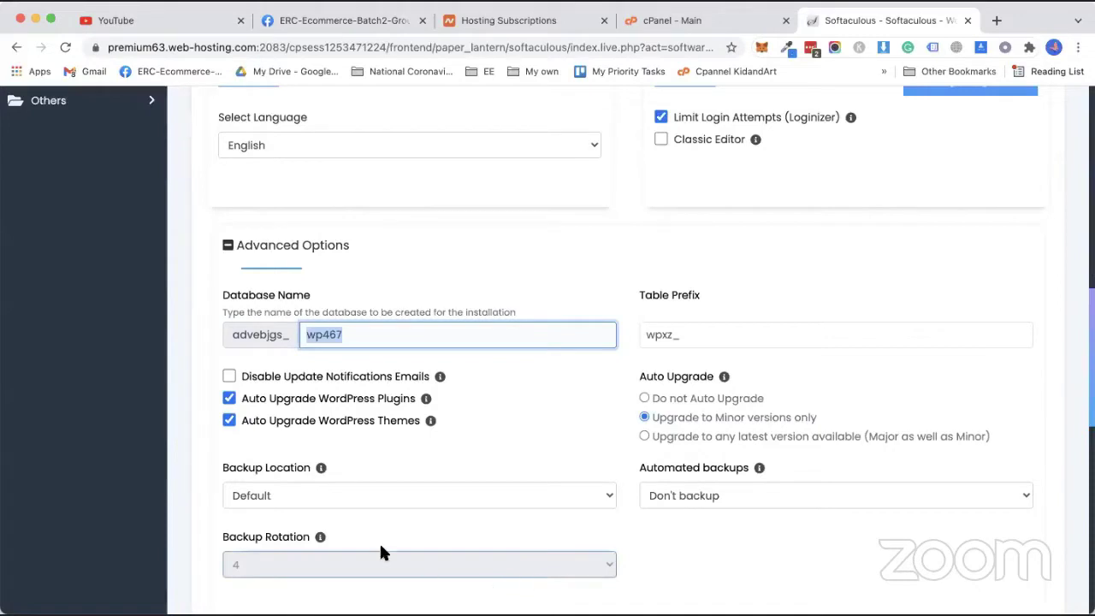
scroll(327, 390, up, 1)
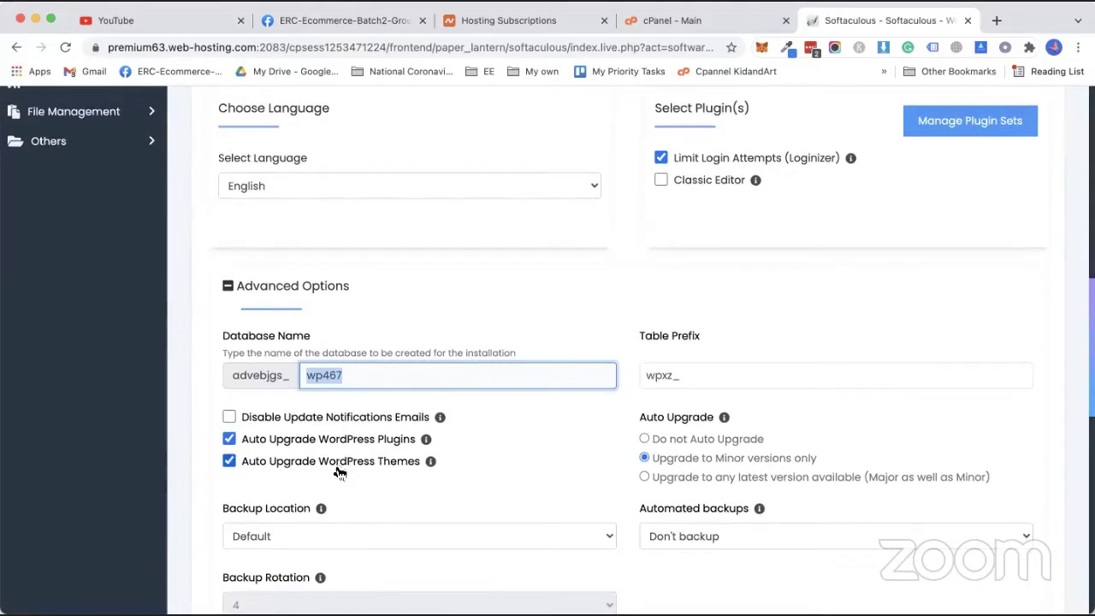
scroll(379, 469, down, 1)
scroll(374, 466, down, 4)
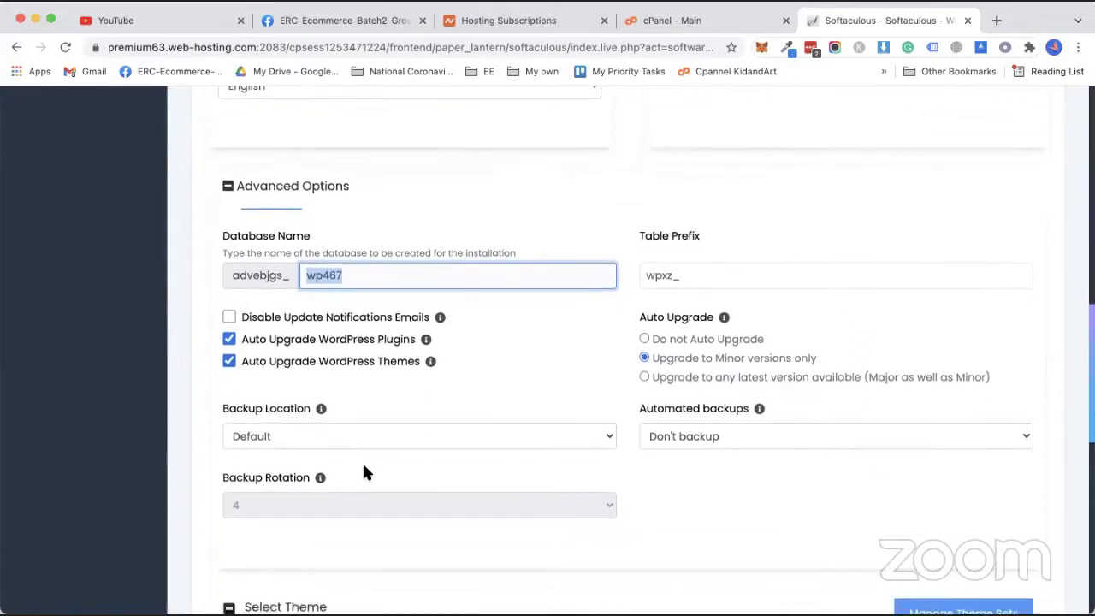
scroll(364, 472, up, 3)
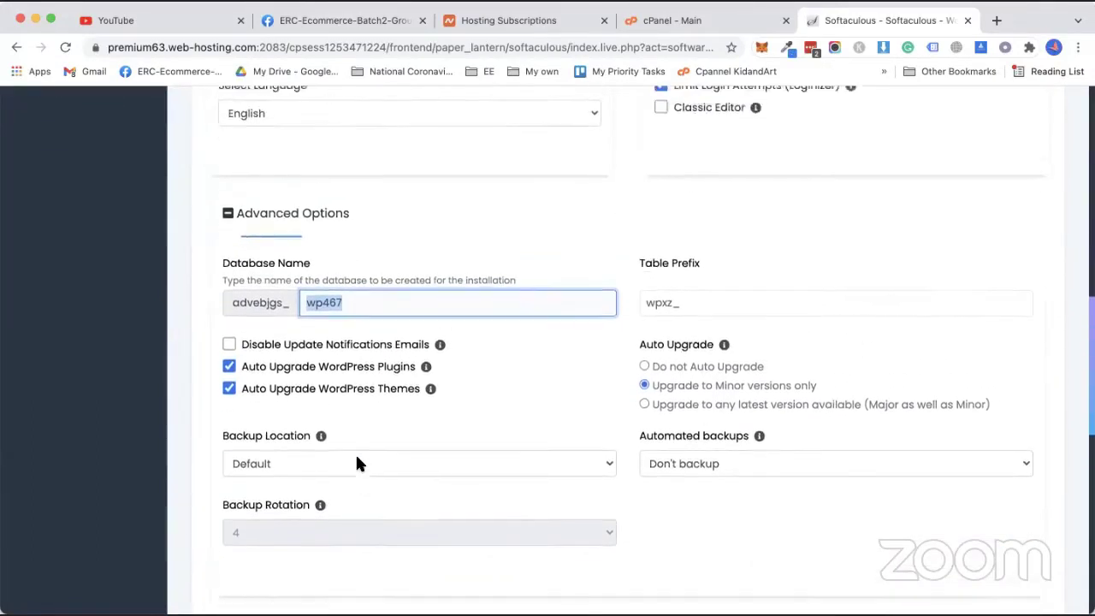
Replace the database name wp467 with ecom1 and collapse Advanced Options.
click(347, 357)
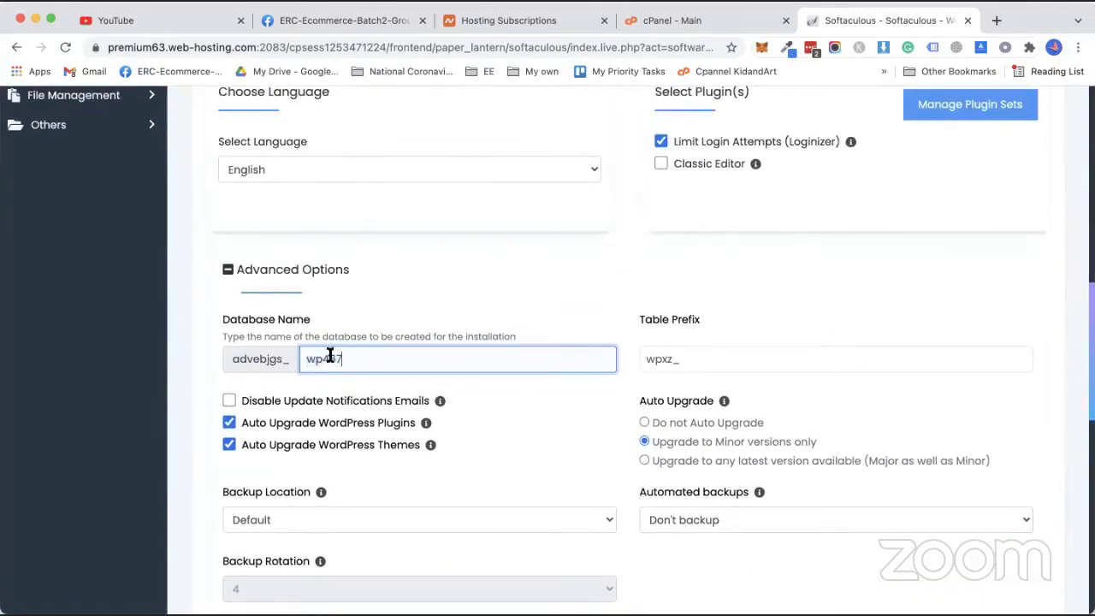
drag(337, 356, 290, 350)
click(373, 359)
drag(350, 362, 307, 361)
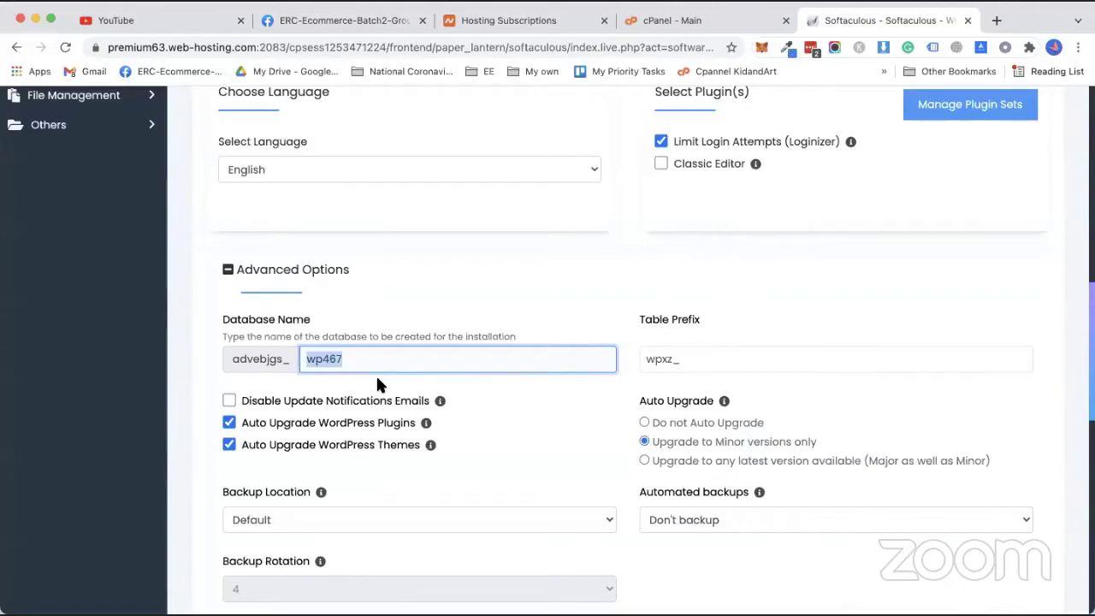
key(BackSpace)
text(ecom1)
click(460, 281)
Set 'Email installation details to' to the owner's saved e-mail address.
click(317, 278)
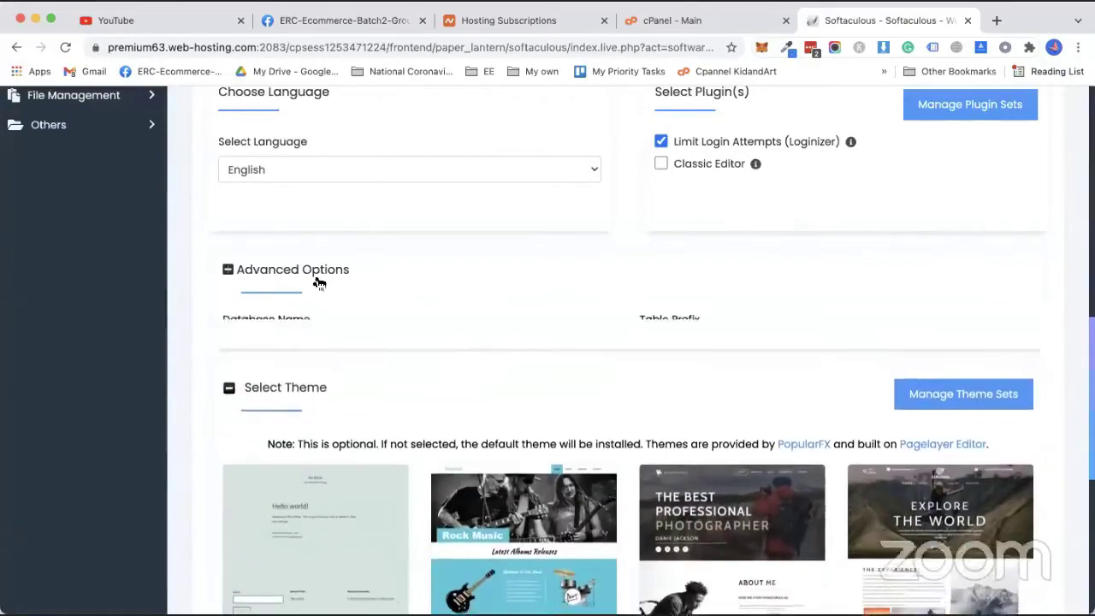
click(366, 351)
scroll(411, 248, up, 10)
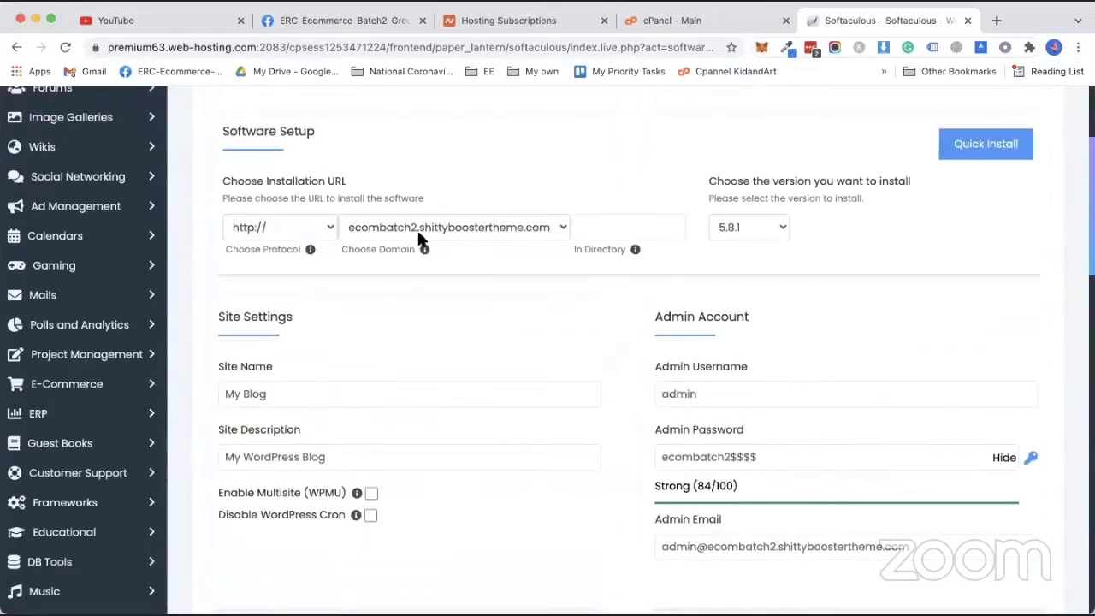
scroll(428, 318, down, 5)
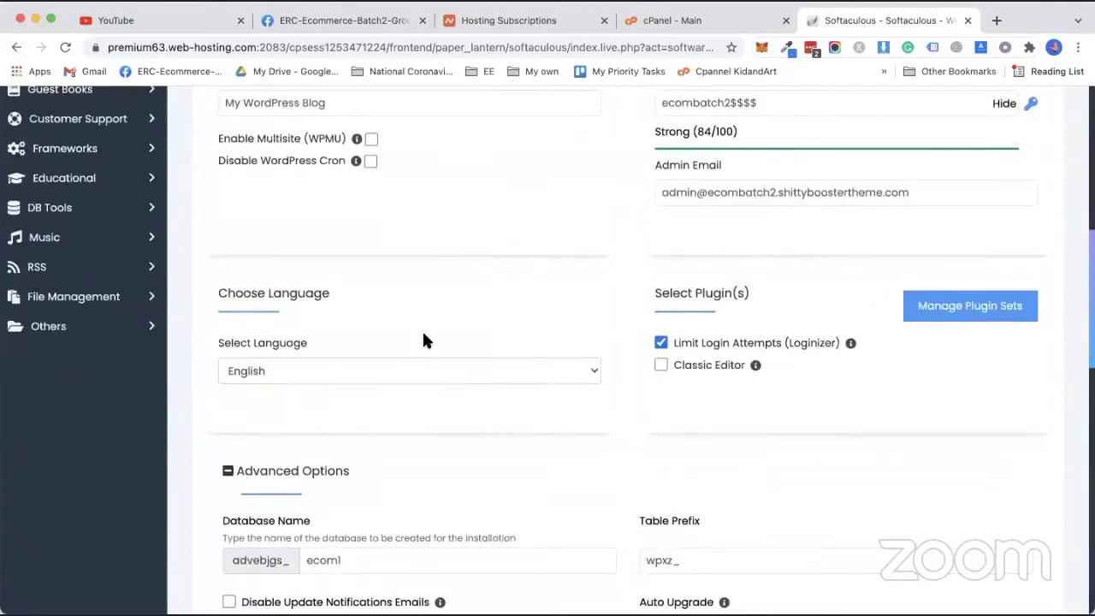
scroll(422, 329, down, 3)
scroll(271, 330, down, 10)
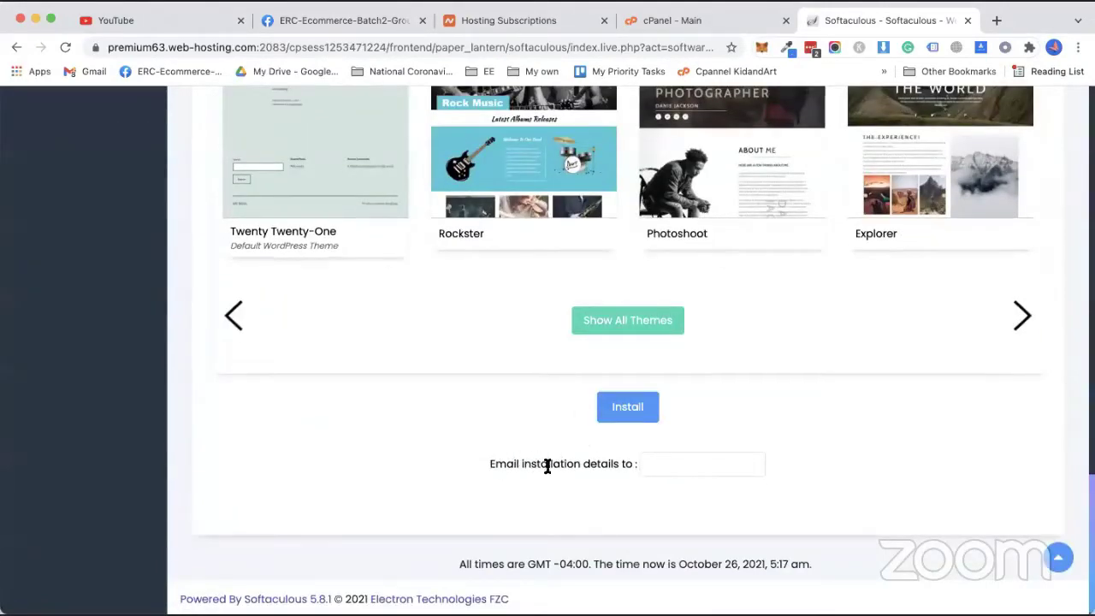
click(645, 465)
click(688, 467)
click(676, 115)
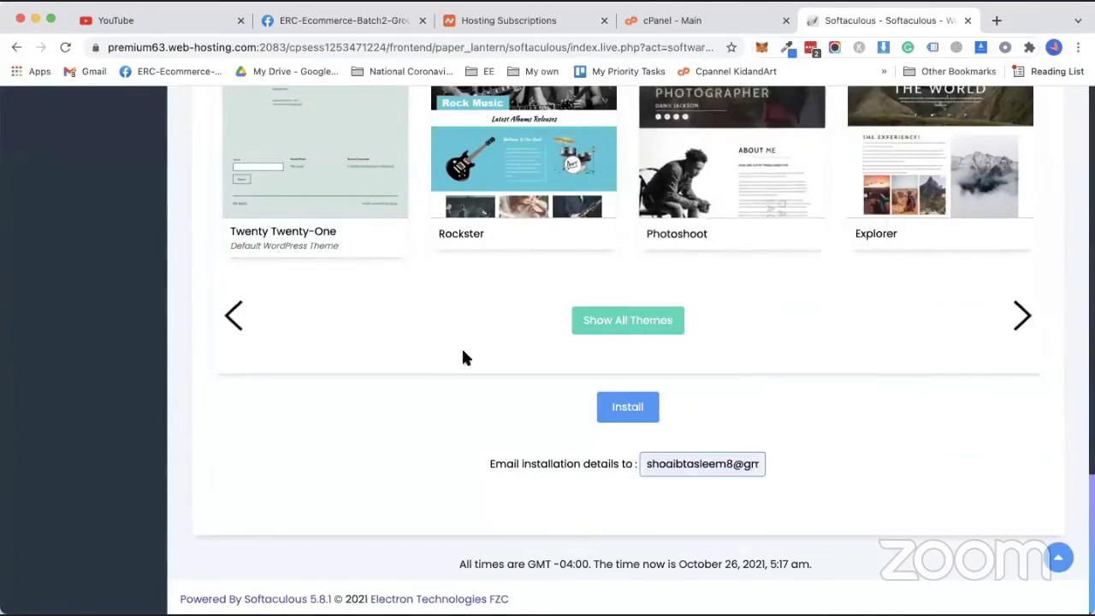
click(459, 402)
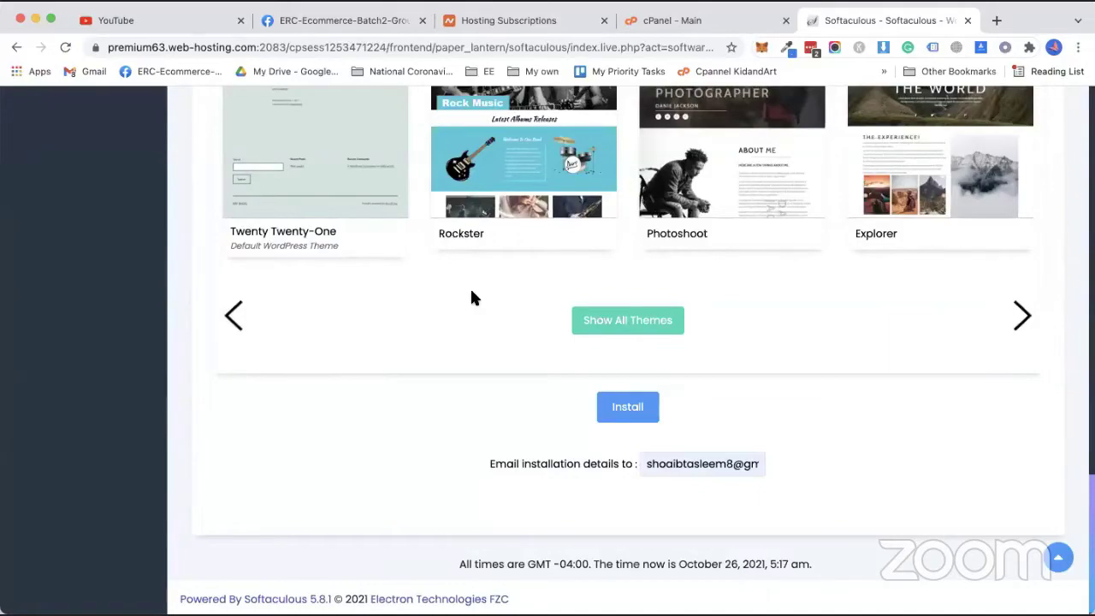
Start the WordPress installation on ecombatch2.
scroll(588, 388, up, 10)
scroll(588, 388, up, 10)
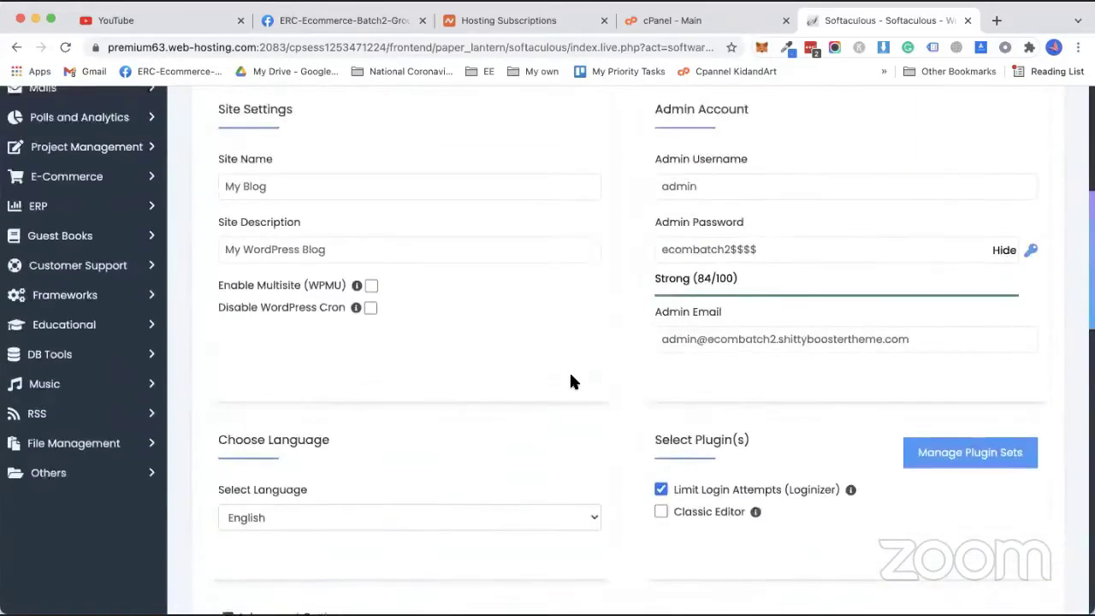
scroll(569, 379, down, 20)
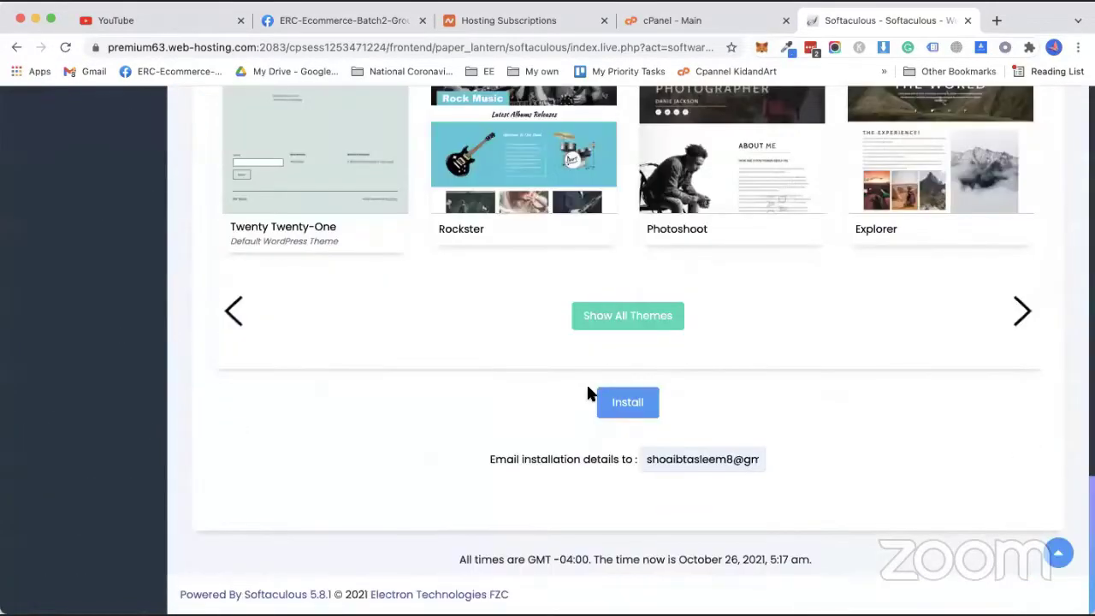
click(624, 404)
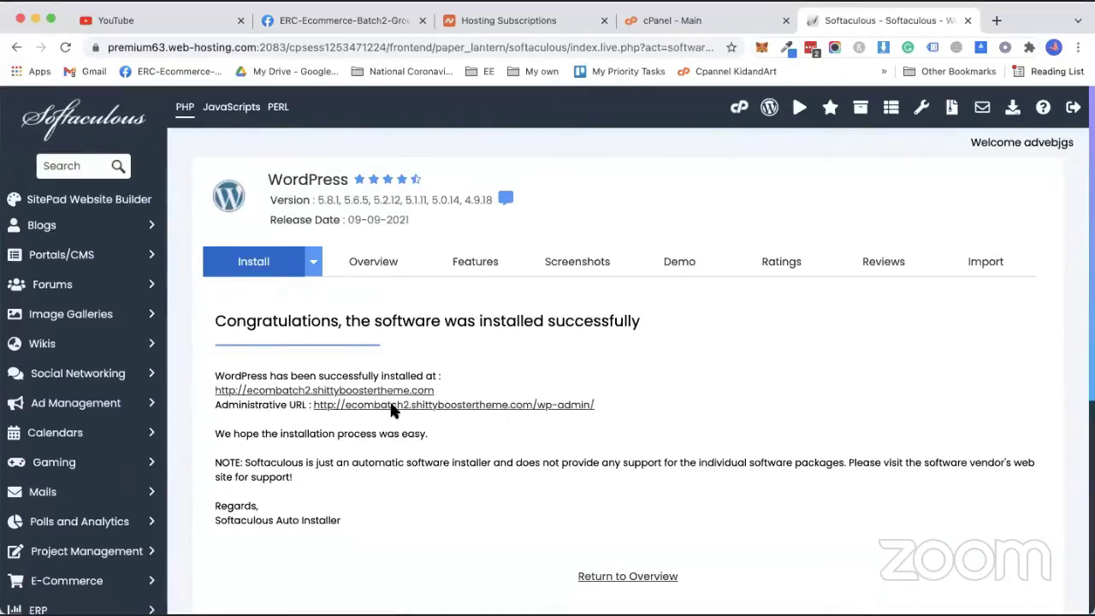
After the success message, open the new site's wp-admin Administrative URL.
click(452, 406)
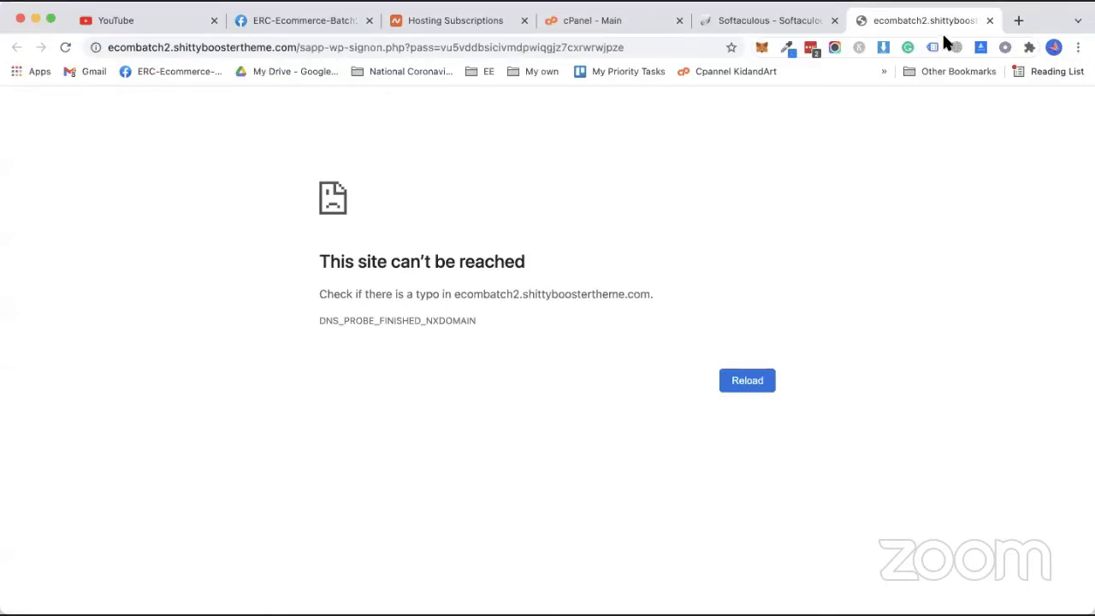
Retry the unreachable site, then load ecombatch2.shittyboostertheme.com/wp-admin directly.
click(747, 384)
click(747, 383)
drag(299, 47, 833, 49)
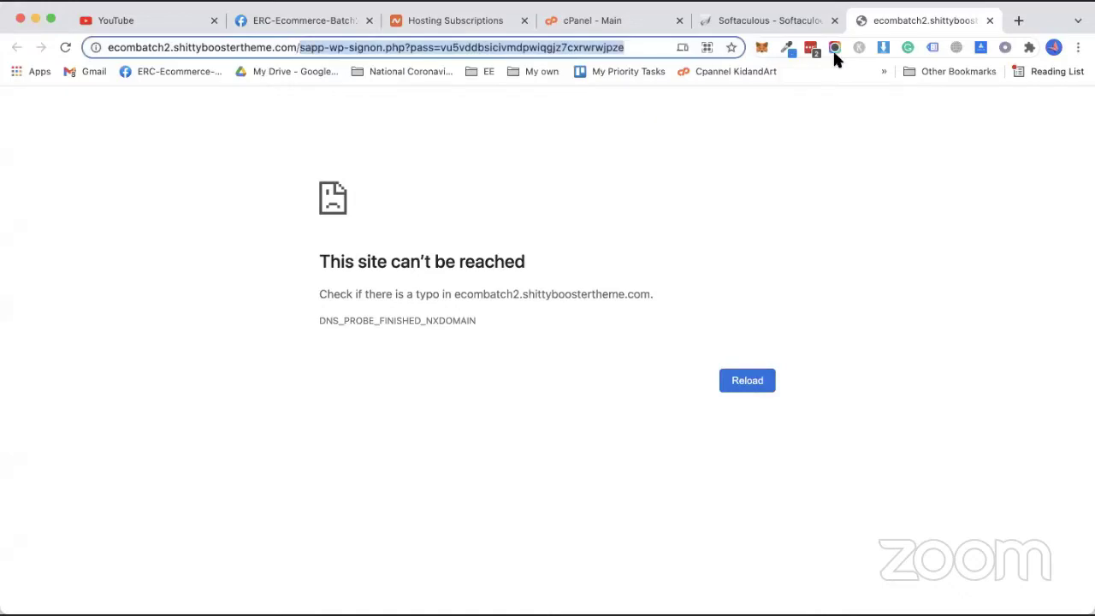
text(wp-admin)
key(Return)
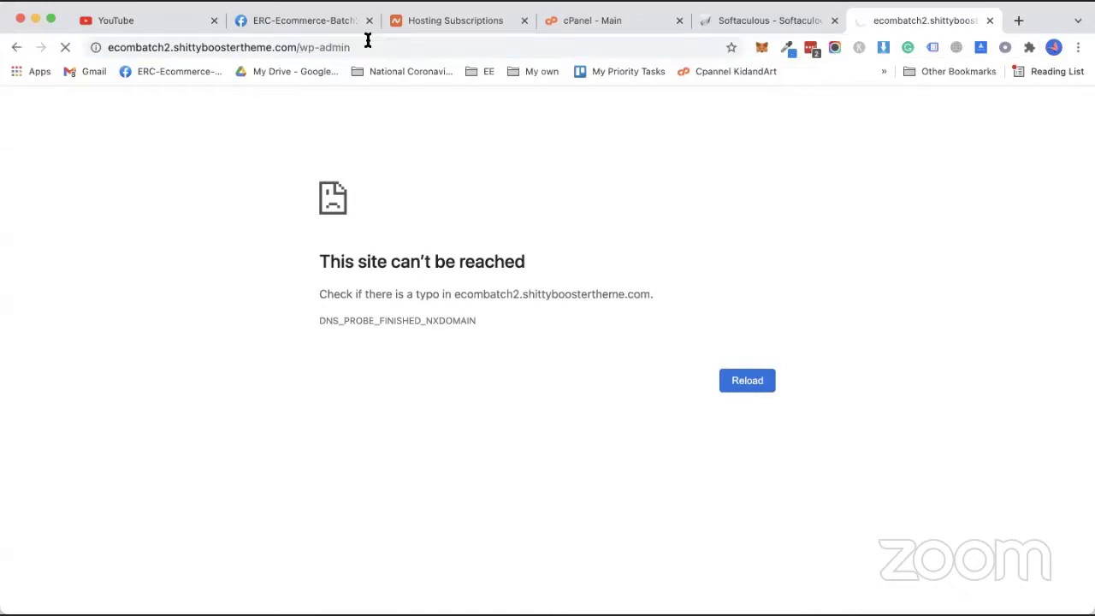
Open Create a New Domain under cPanel Domains, then return to Namecheap Hosting Subscriptions.
click(599, 21)
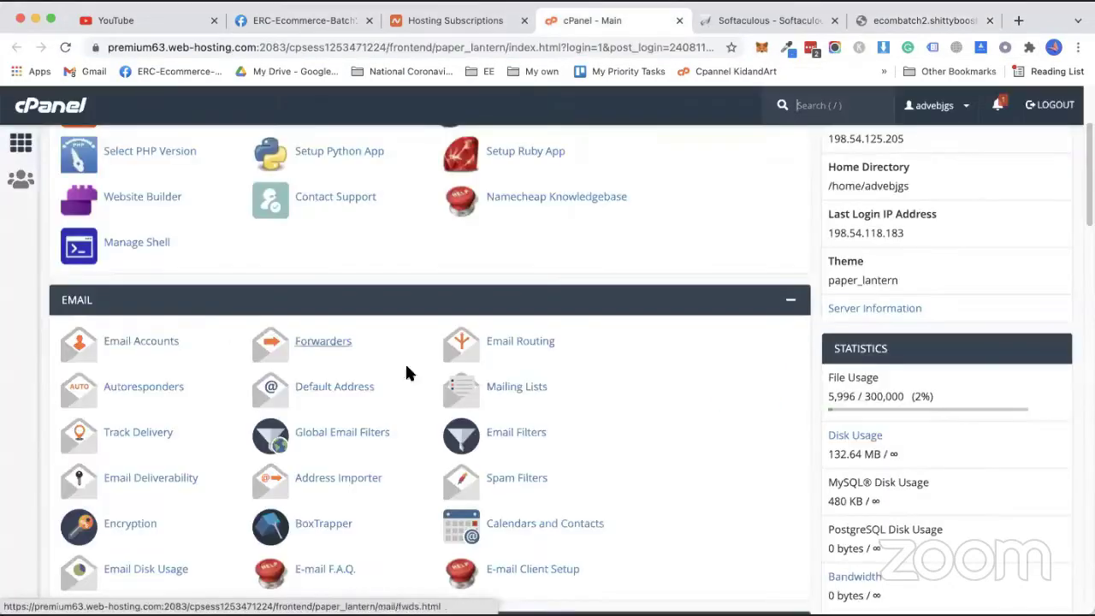
scroll(307, 452, down, 1)
scroll(306, 452, down, 4)
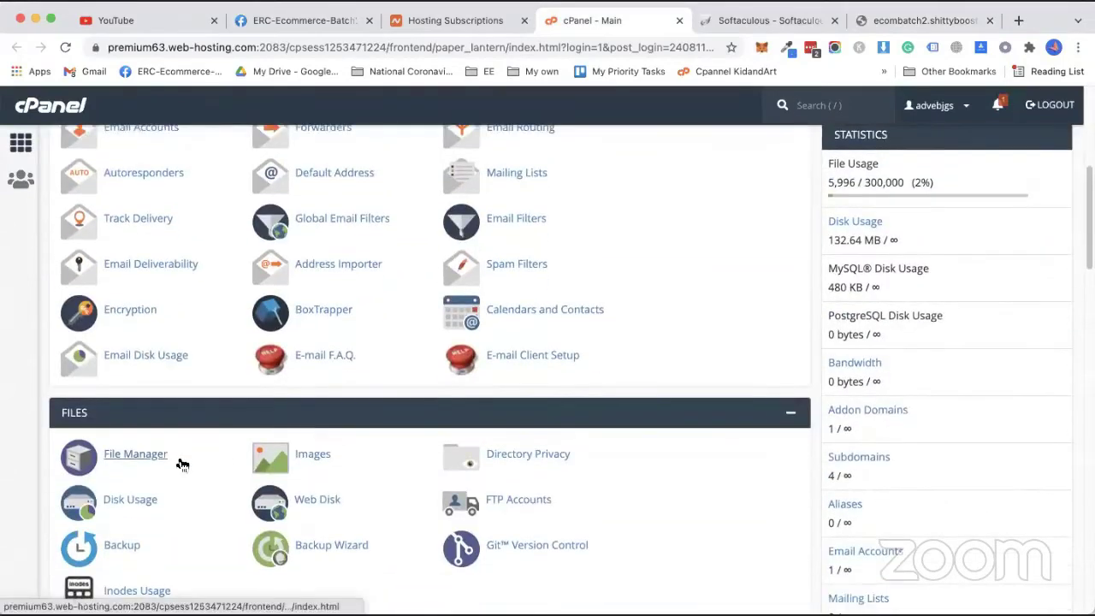
scroll(208, 459, down, 1)
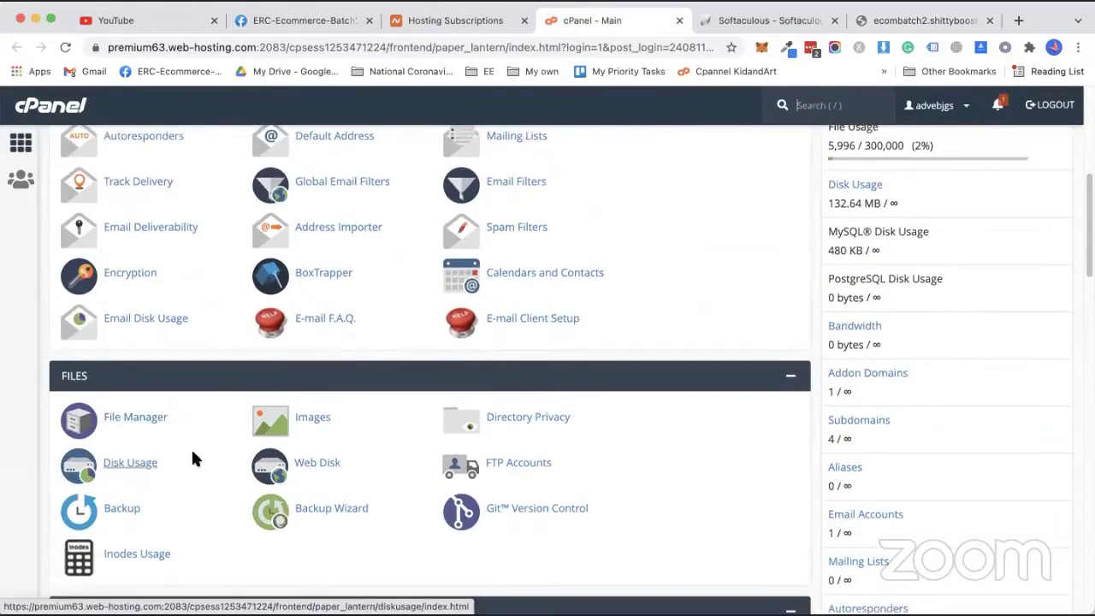
scroll(325, 484, down, 6)
scroll(274, 458, up, 14)
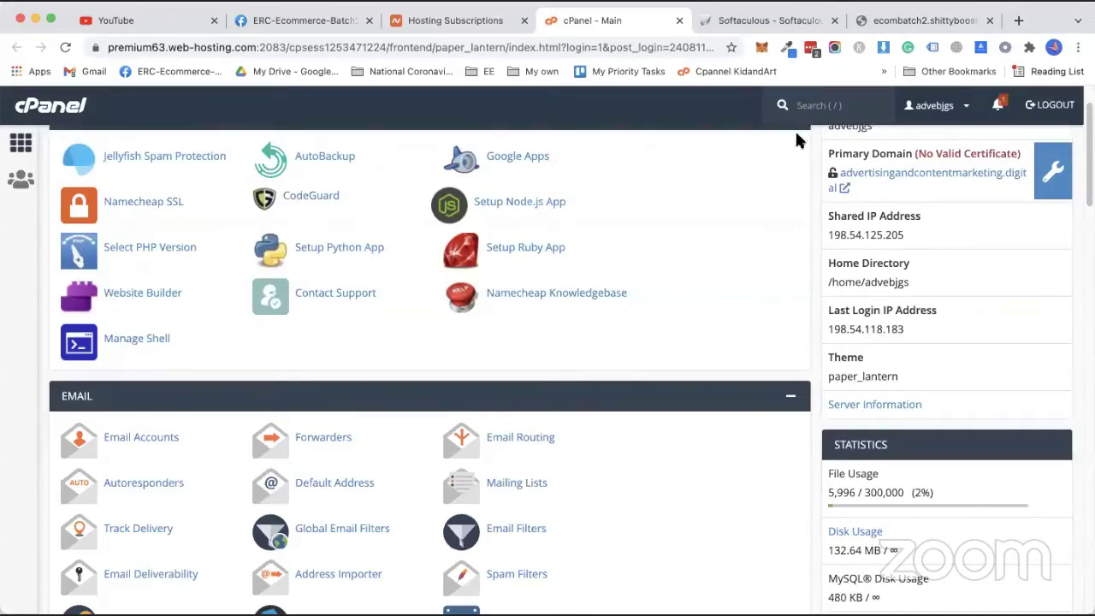
scroll(171, 381, down, 5)
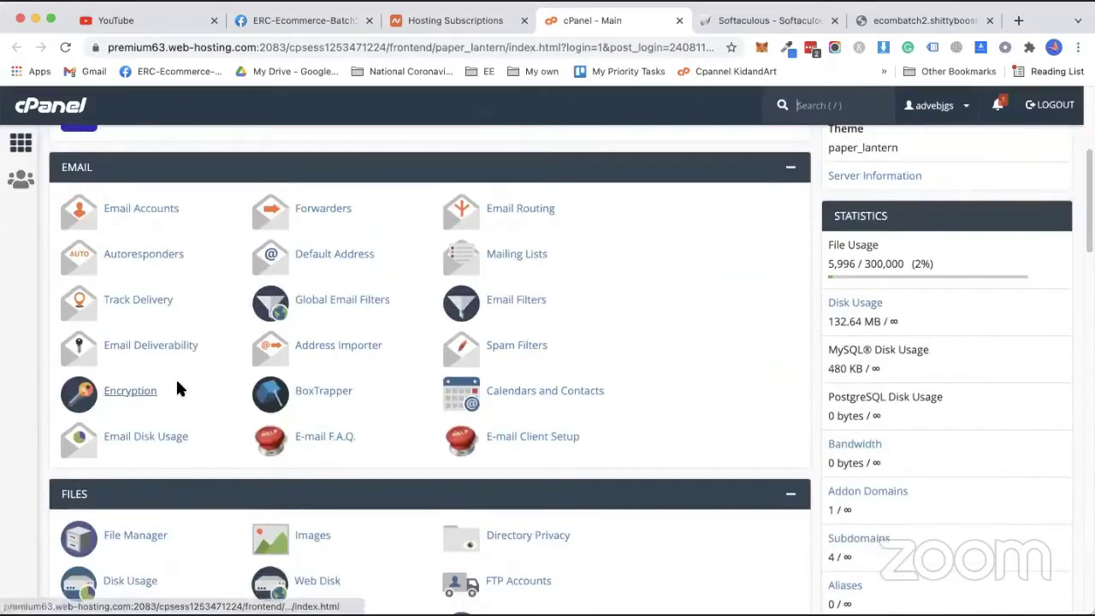
scroll(189, 410, down, 2)
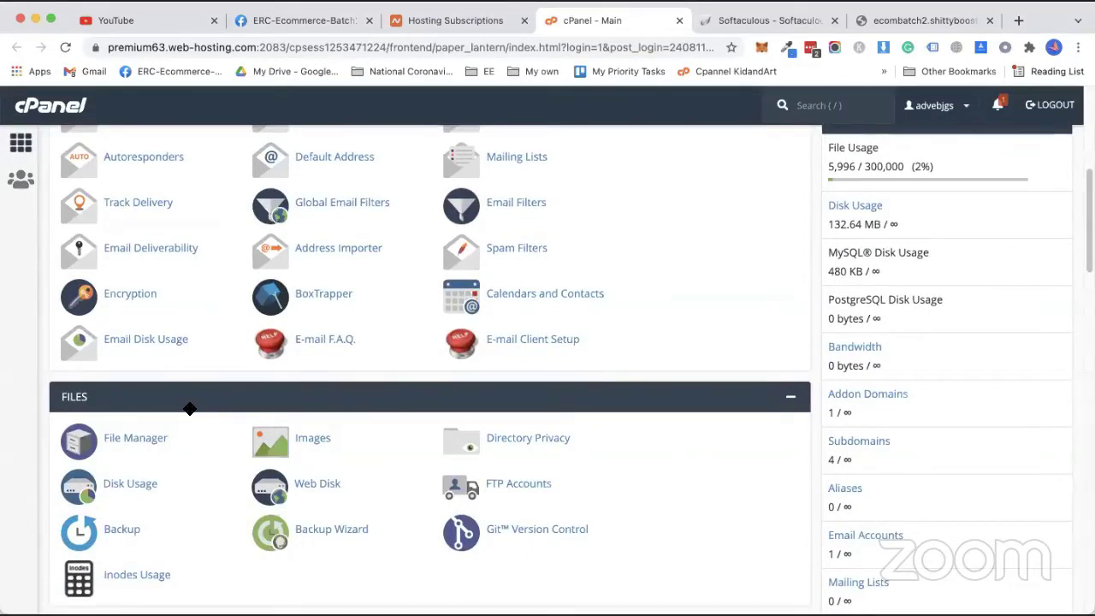
scroll(193, 417, down, 8)
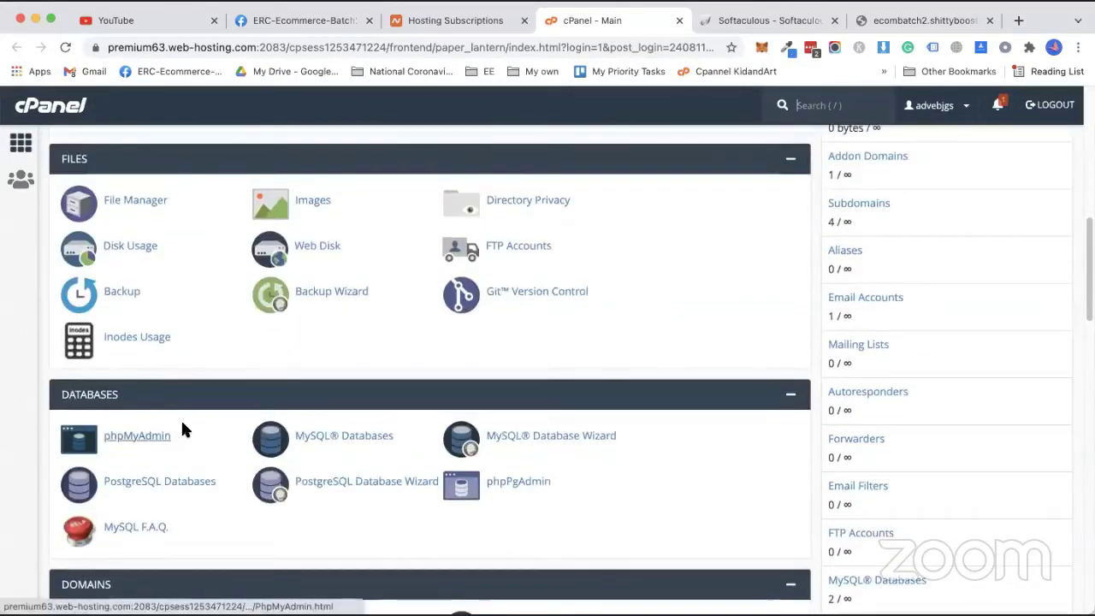
scroll(185, 432, down, 2)
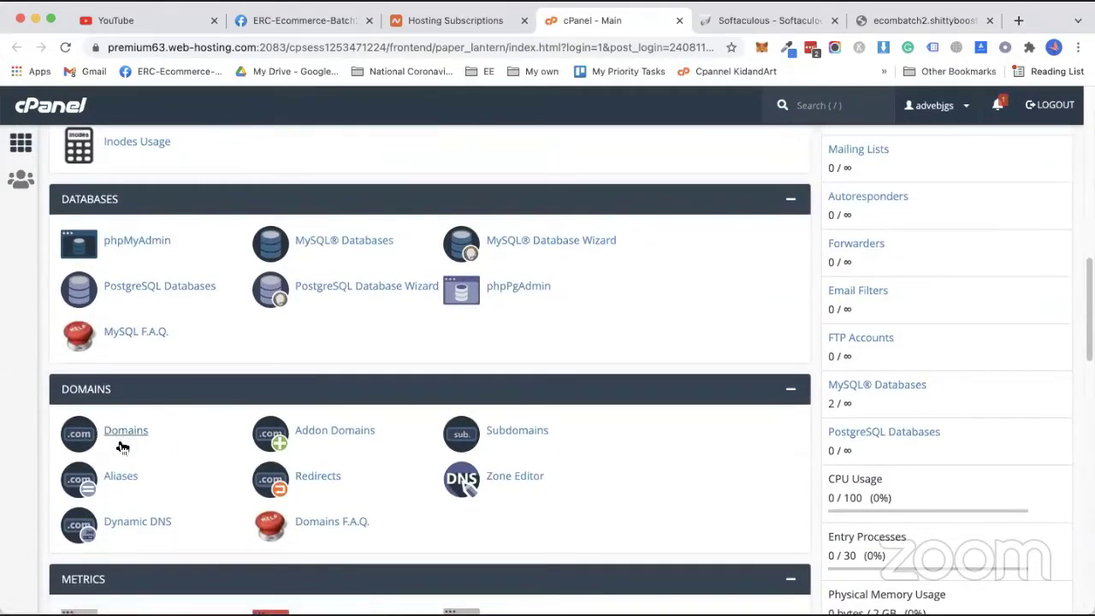
click(128, 435)
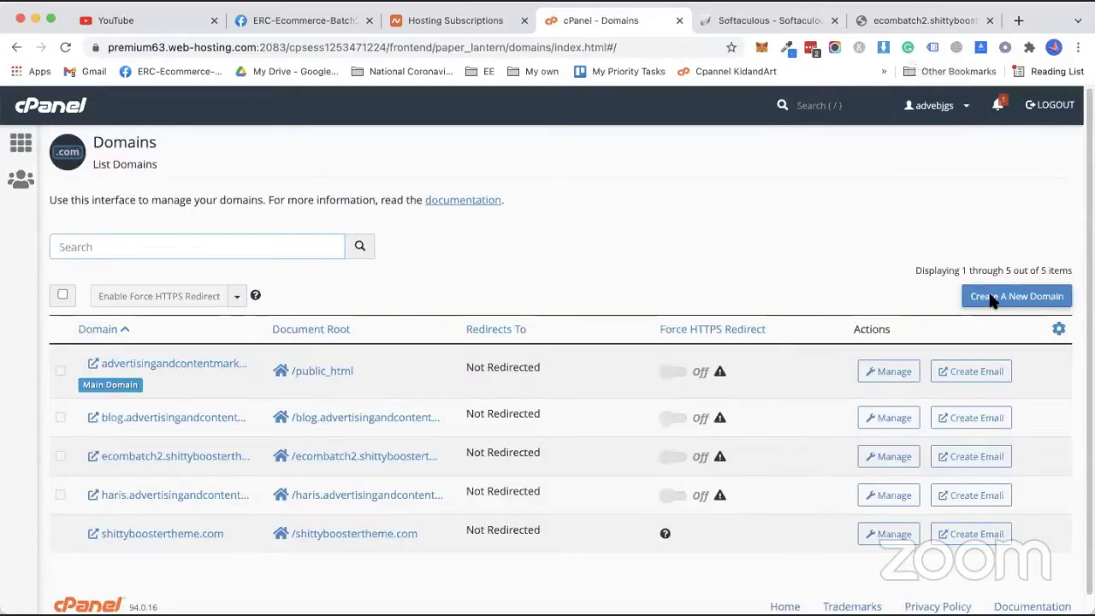
click(991, 299)
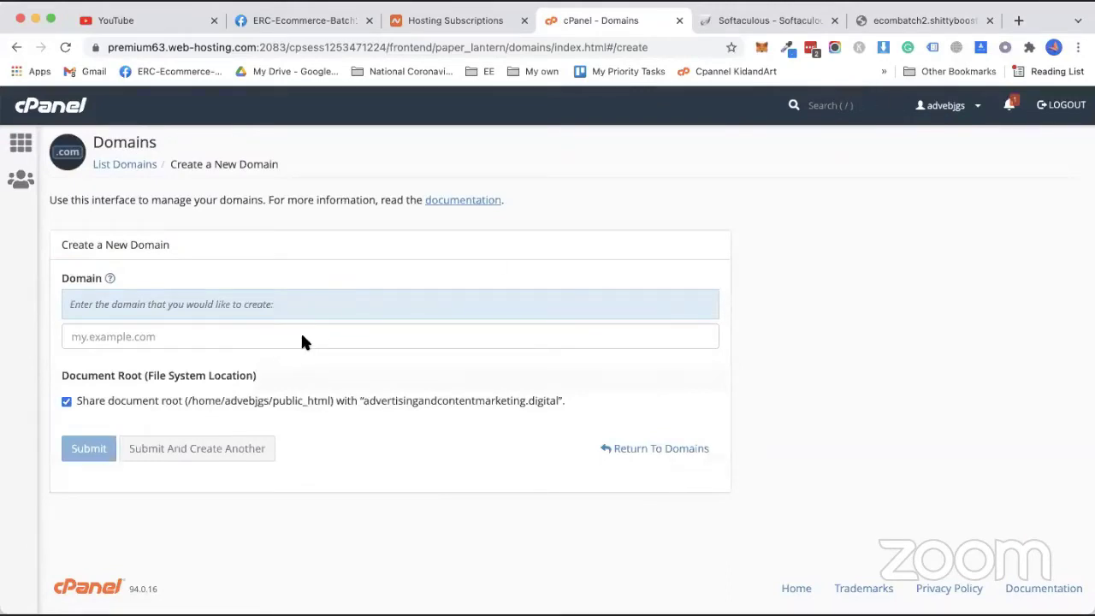
click(448, 20)
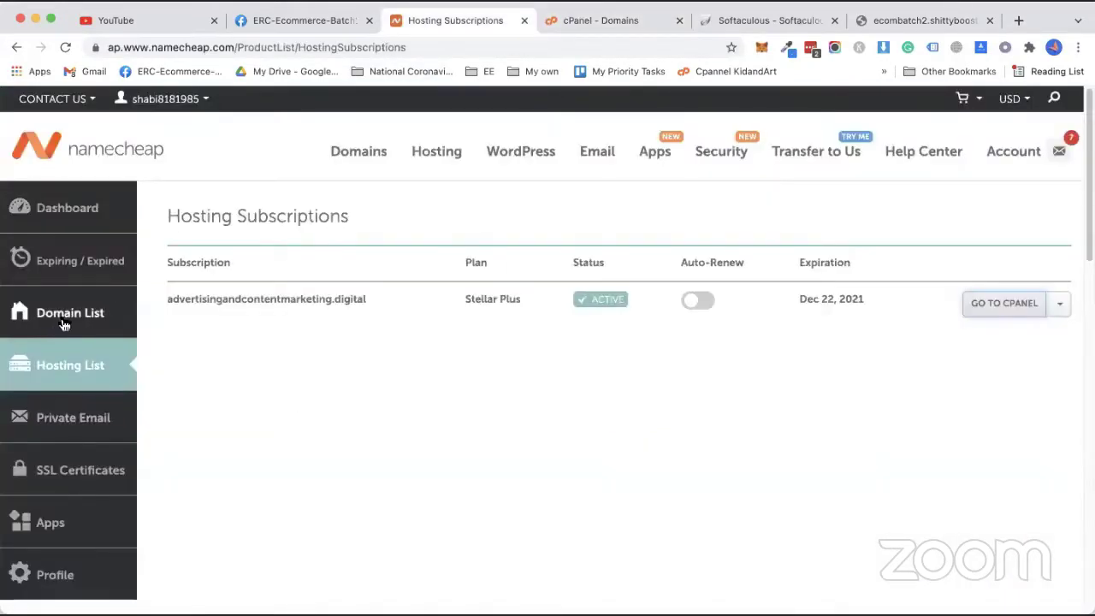
Copy dreasypeasy.com from Namecheap's Domain List.
click(69, 325)
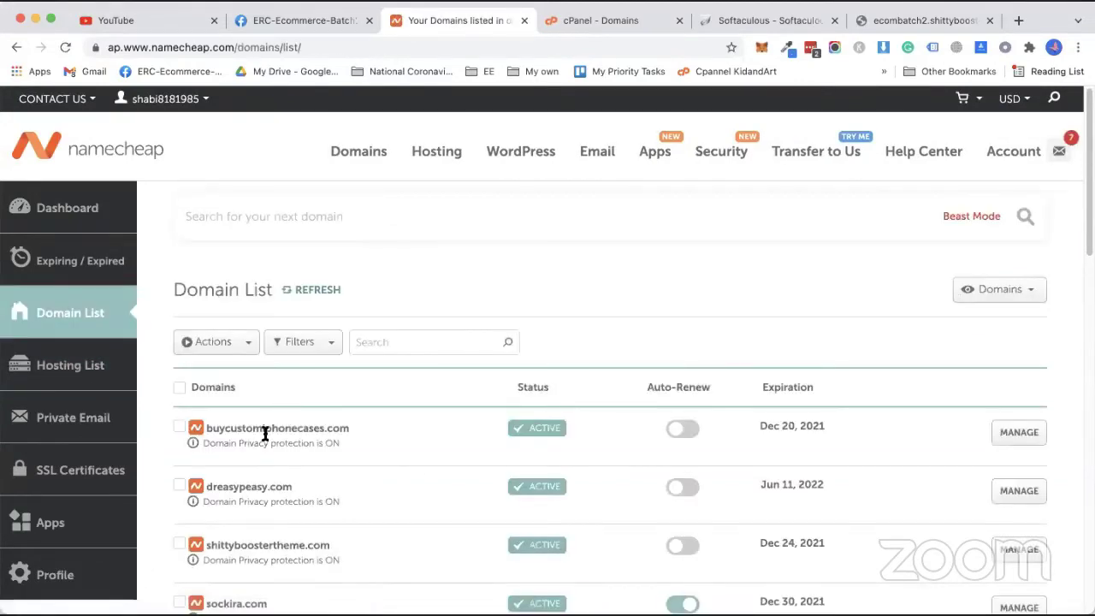
scroll(269, 443, down, 1)
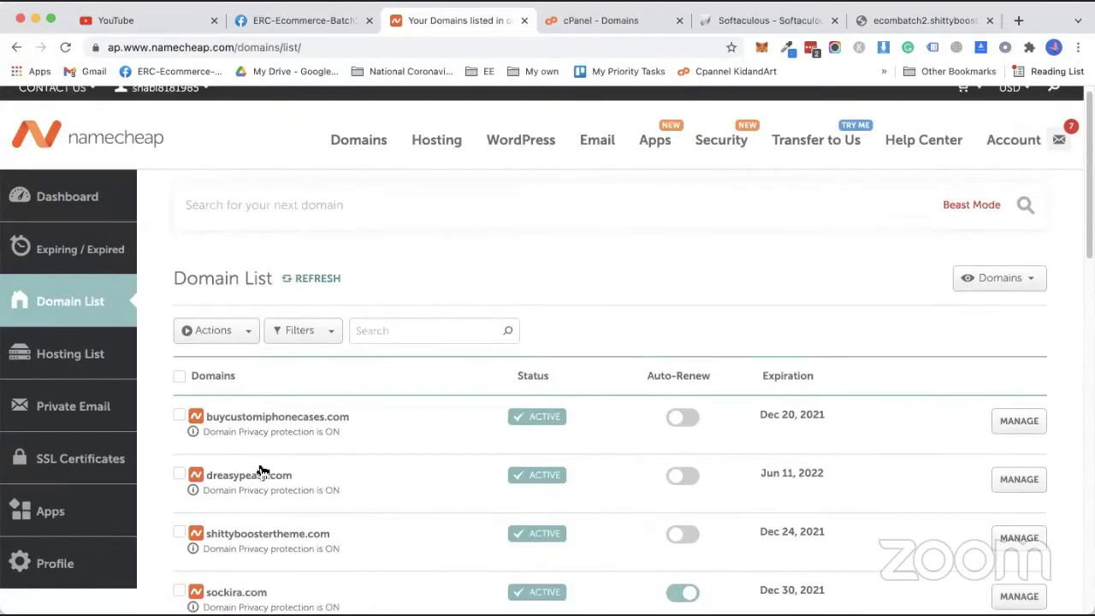
scroll(276, 477, down, 1)
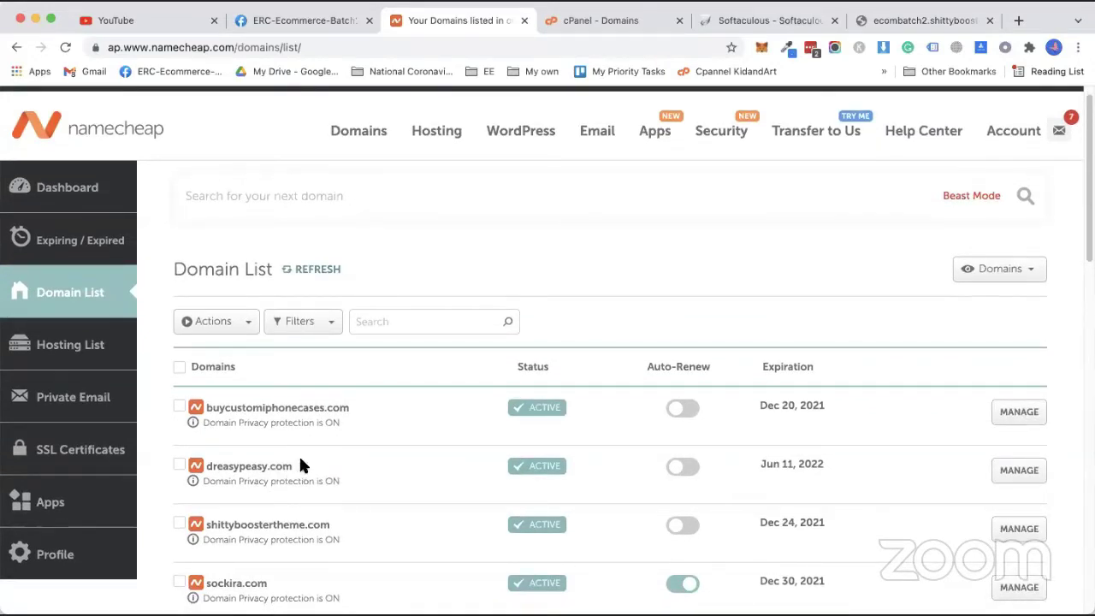
drag(299, 465, 210, 470)
key(super+c)
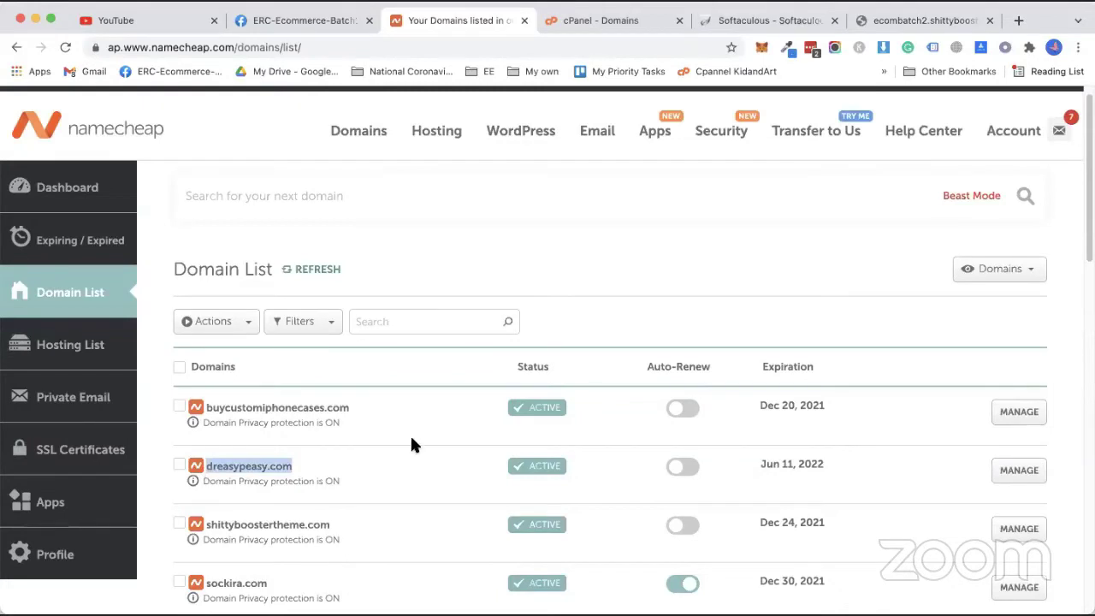
Add dreasypeasy.com as a new cPanel domain, then return to Namecheap.
click(636, 17)
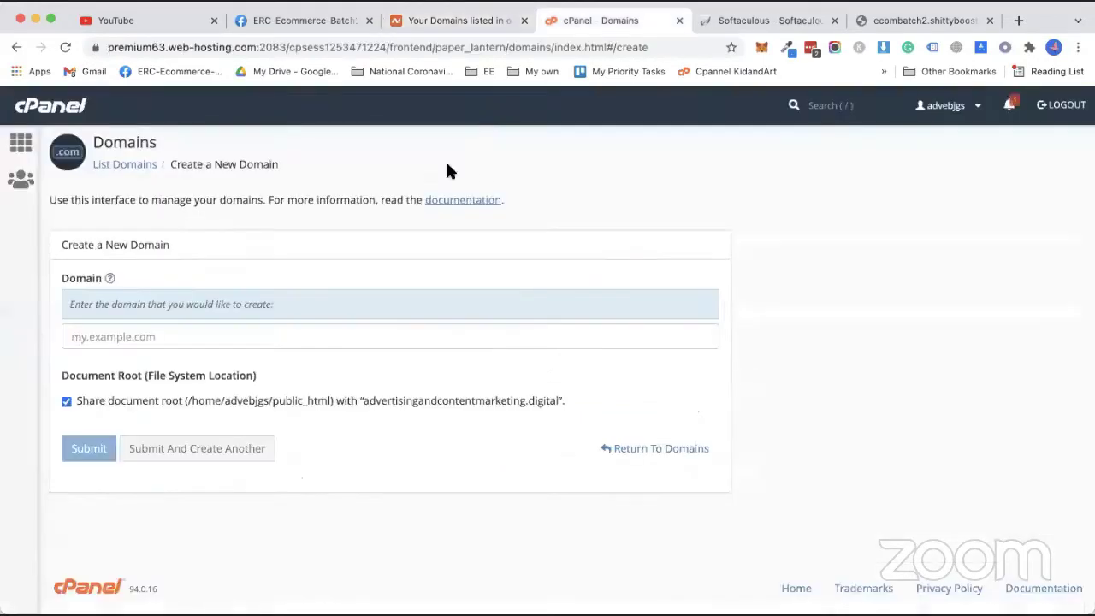
click(231, 334)
key(super+v)
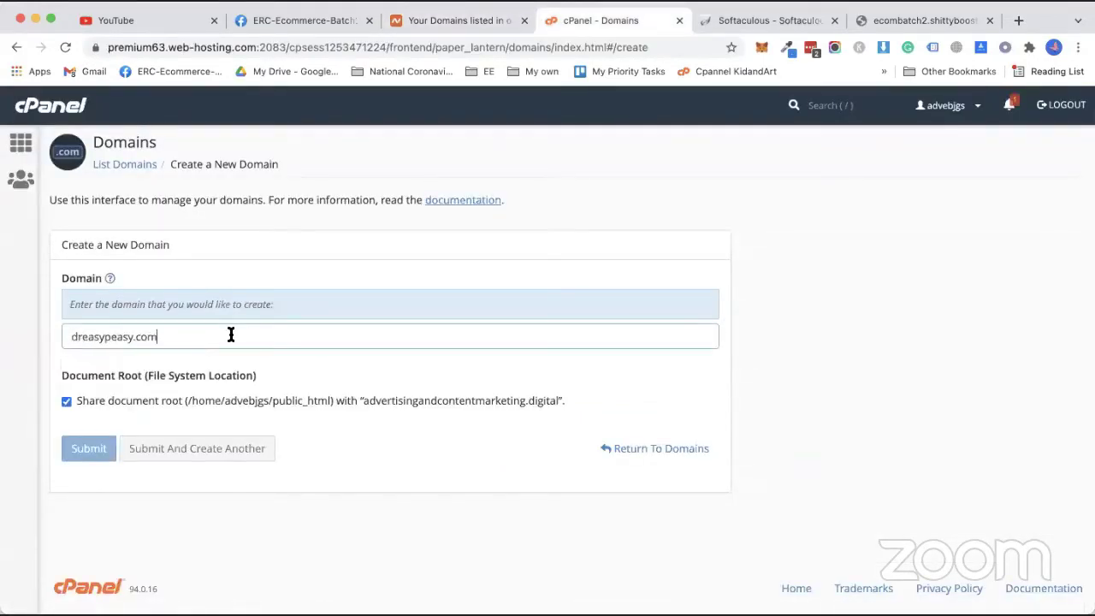
click(87, 454)
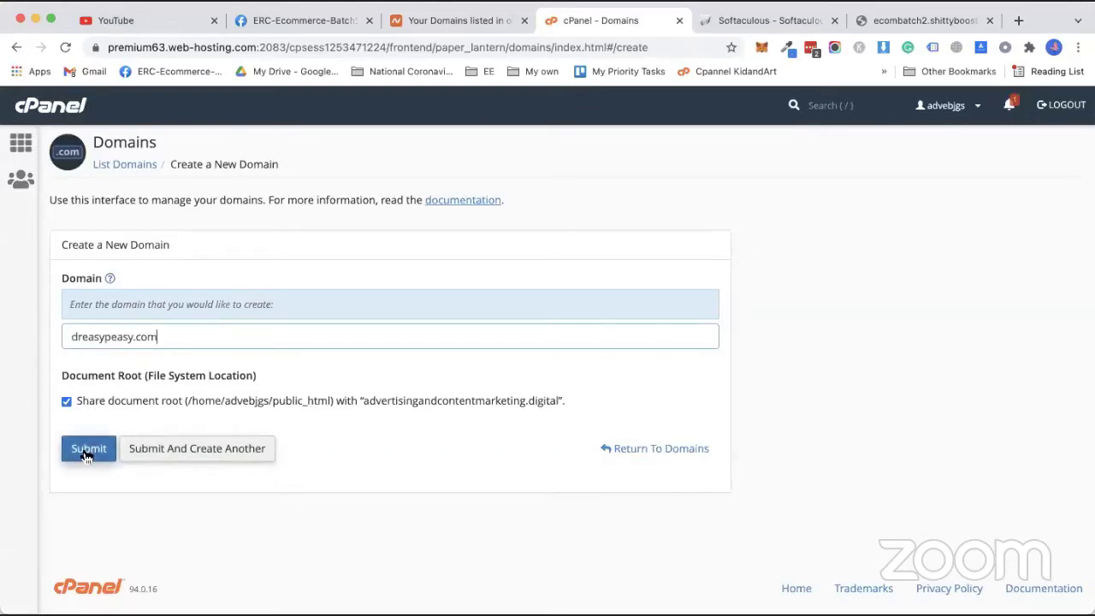
click(87, 456)
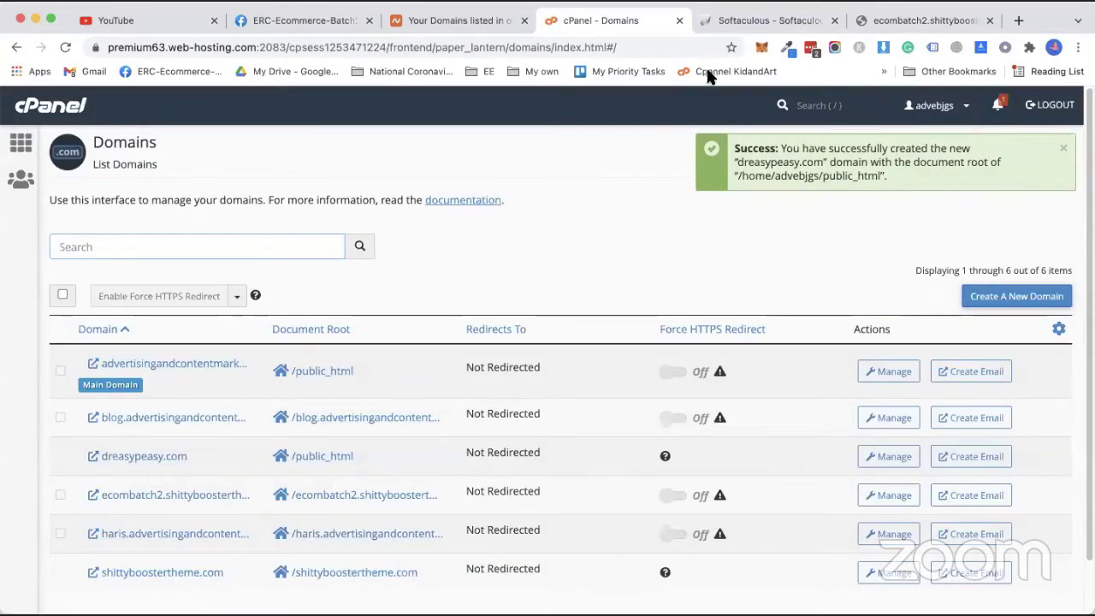
click(416, 20)
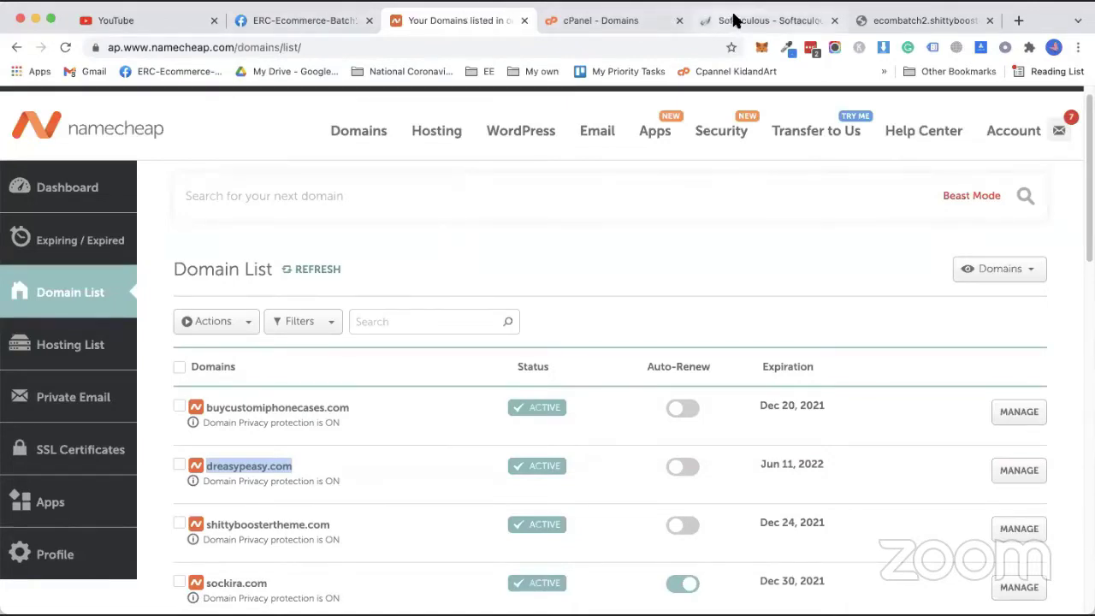
Check the WordPress install confirmation, then replace the ecombatch2 tab with Gmail.
click(909, 20)
click(729, 30)
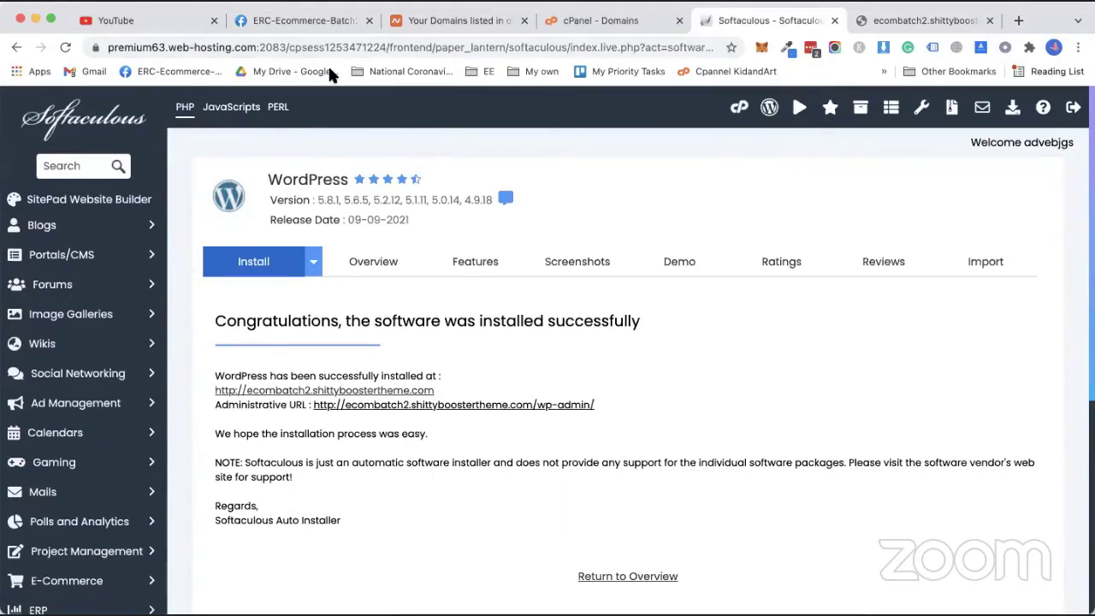
click(947, 22)
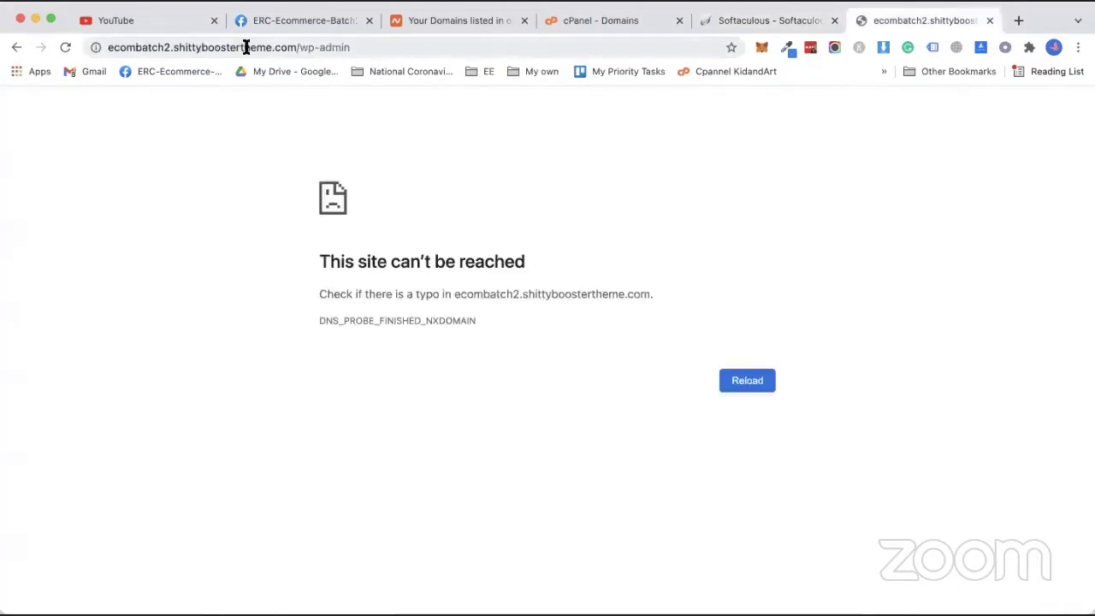
click(208, 49)
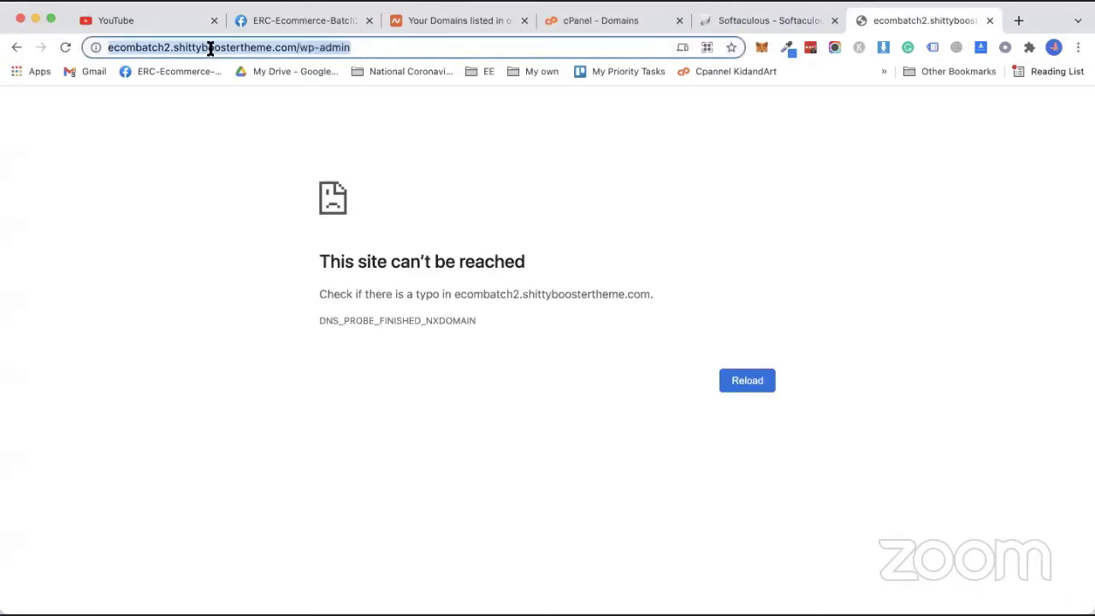
text(gm)
key(Return)
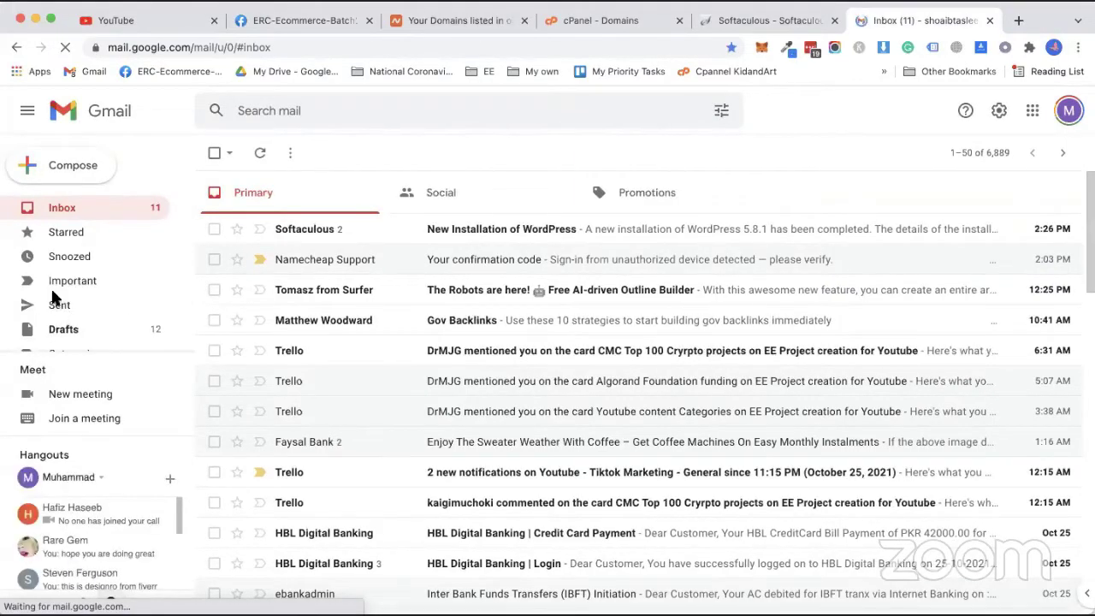
Find ns1/ns2.bluehost.com in the Welcome to Bluehost e-mail, then return to Namecheap.
scroll(86, 293, down, 5)
click(120, 286)
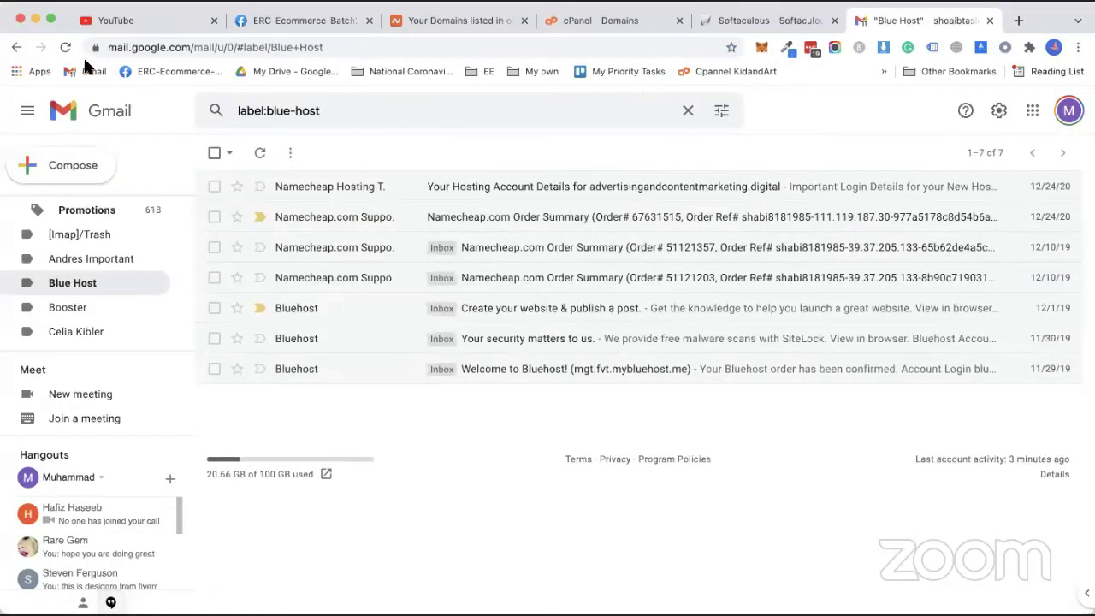
click(552, 370)
scroll(616, 400, down, 15)
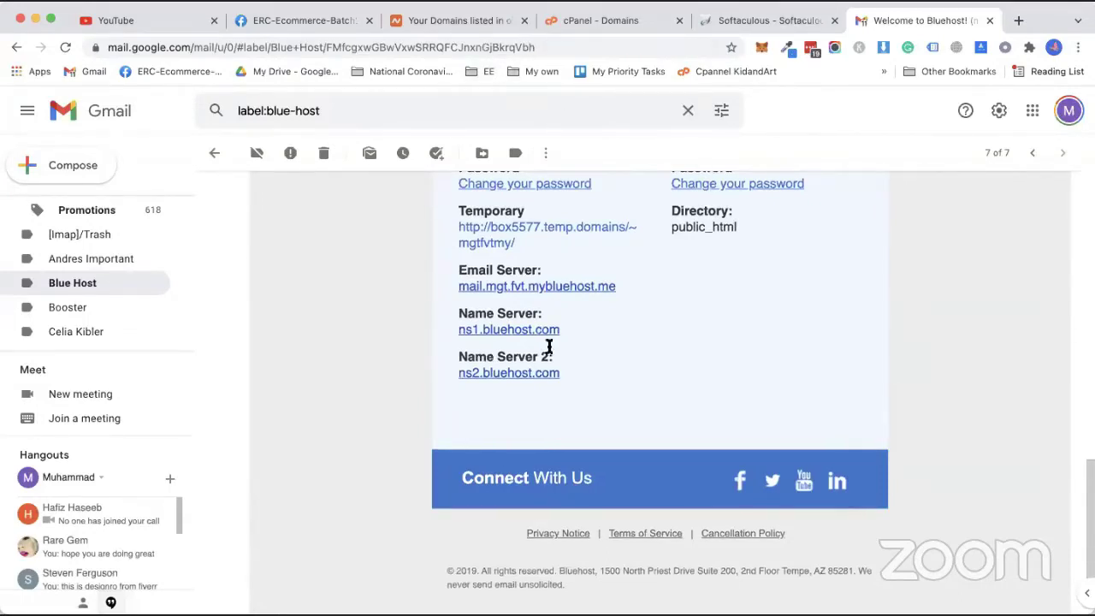
click(466, 20)
scroll(552, 371, down, 3)
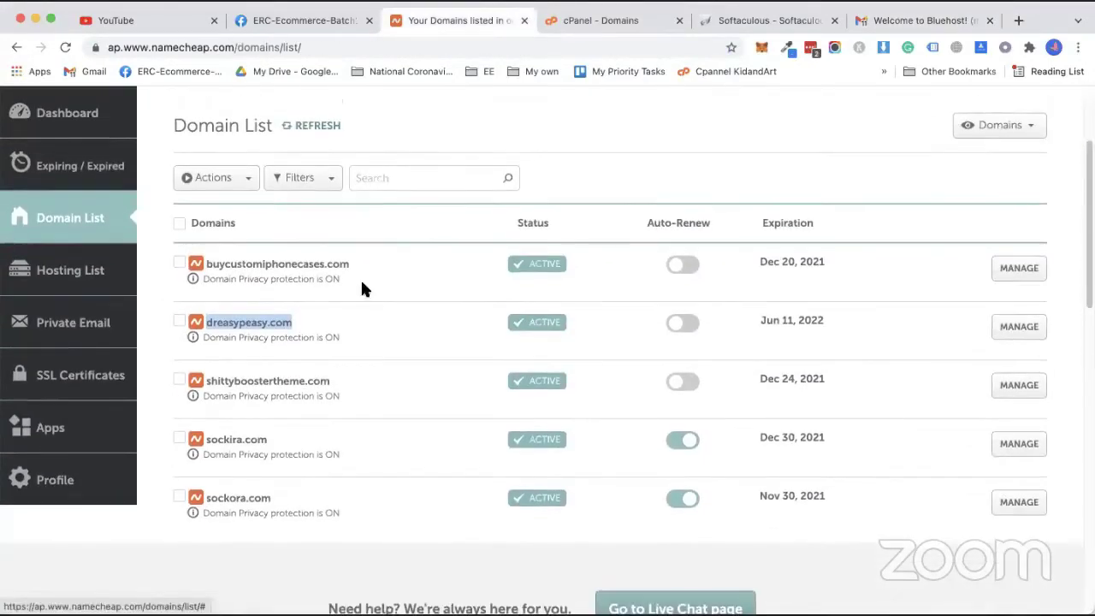
Open buycustomiphonecases.com's settings to view nameservers NS1.BLUEHOST.COM and NS2.BLUEHOST.COM.
click(1018, 270)
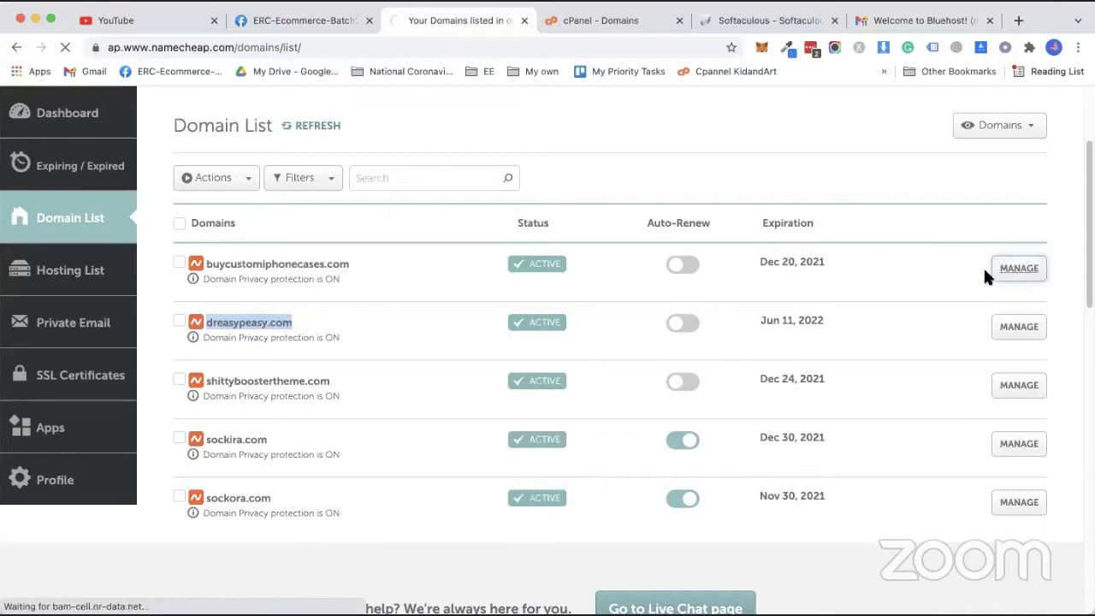
scroll(514, 347, down, 5)
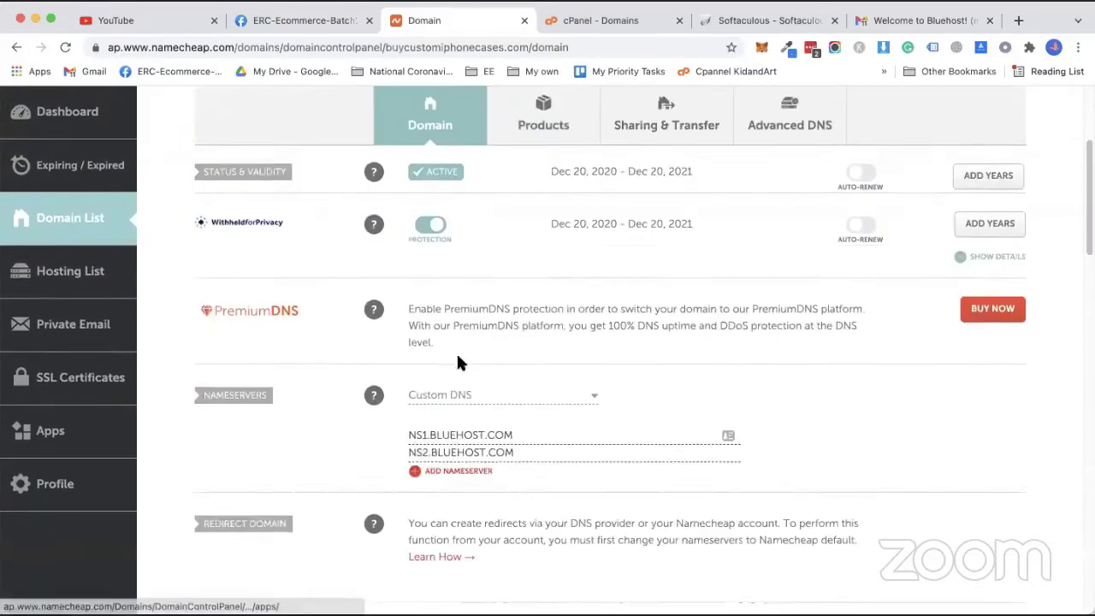
scroll(458, 364, down, 1)
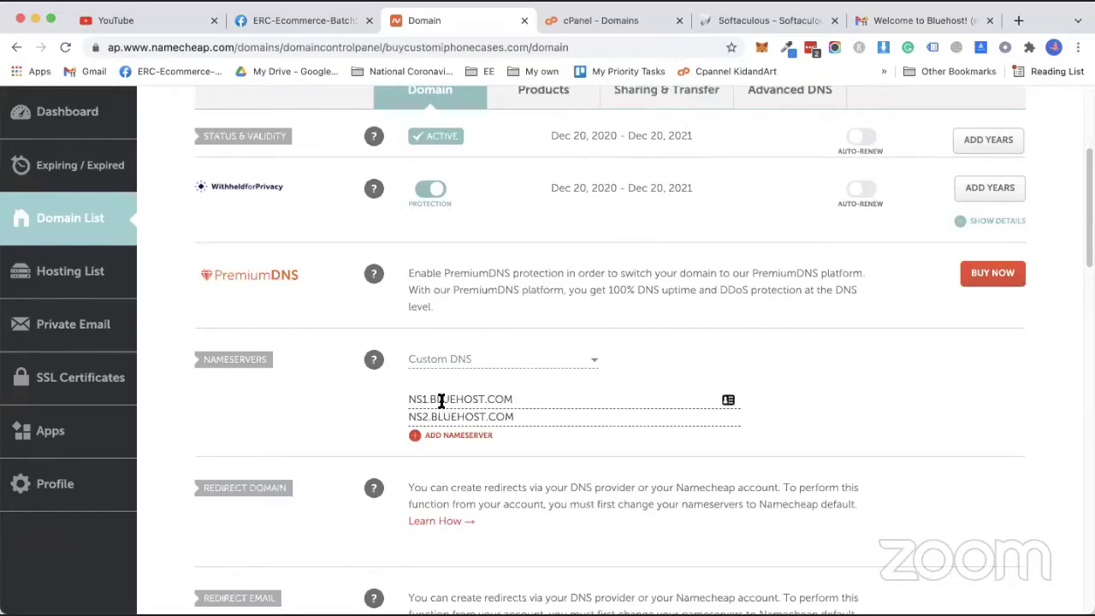
Scroll the Namecheap domain page and open a new blank Chrome tab beside it.
scroll(787, 316, down, 1)
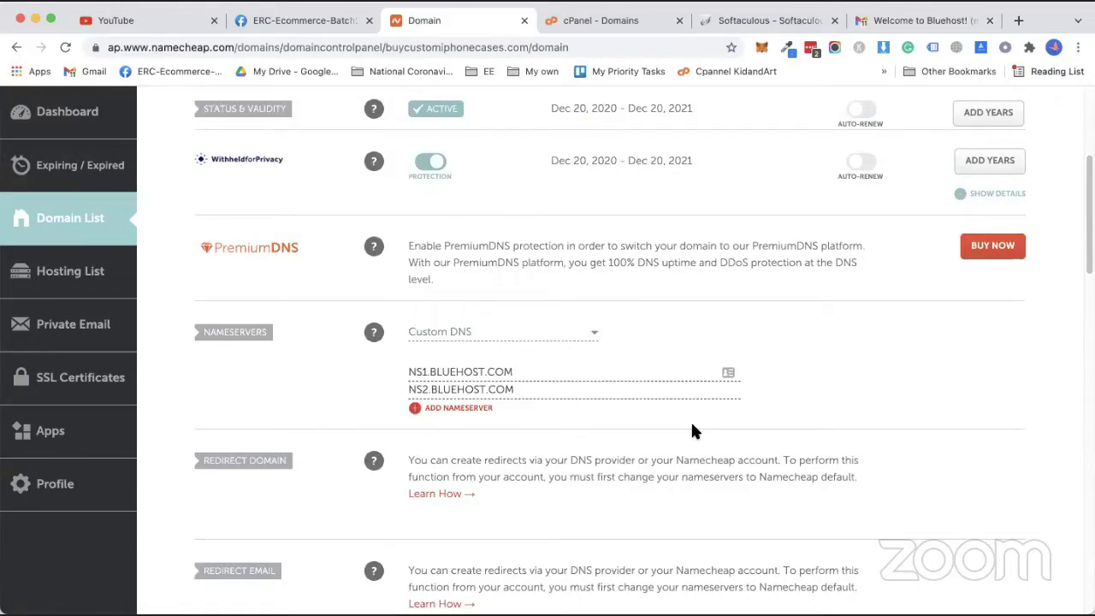
click(1018, 21)
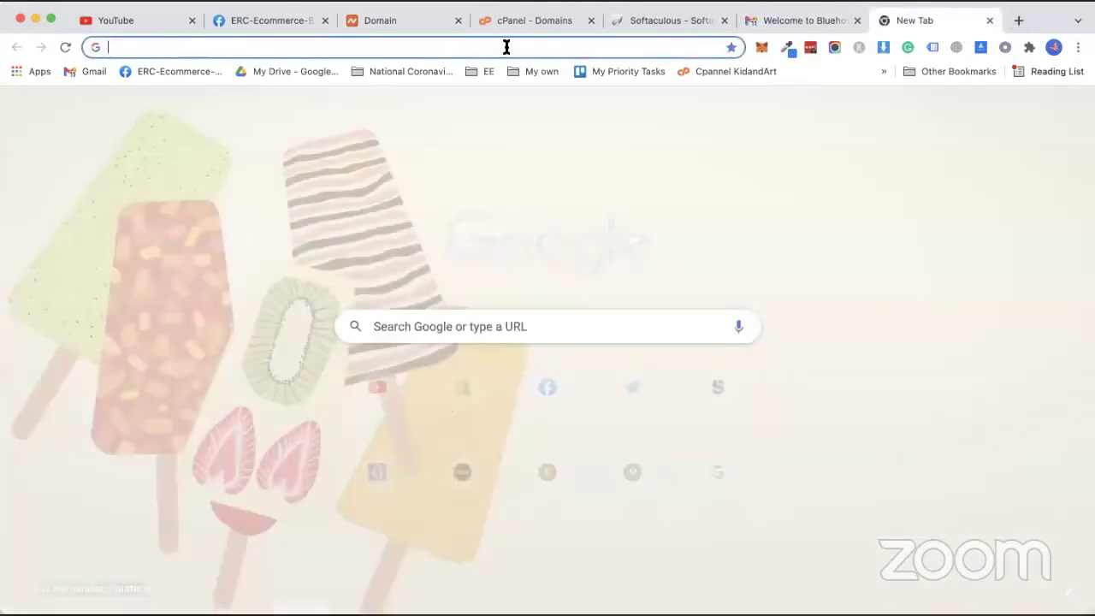
Google '000host' and open the 000webhost site from the results.
text(000host)
key(Return)
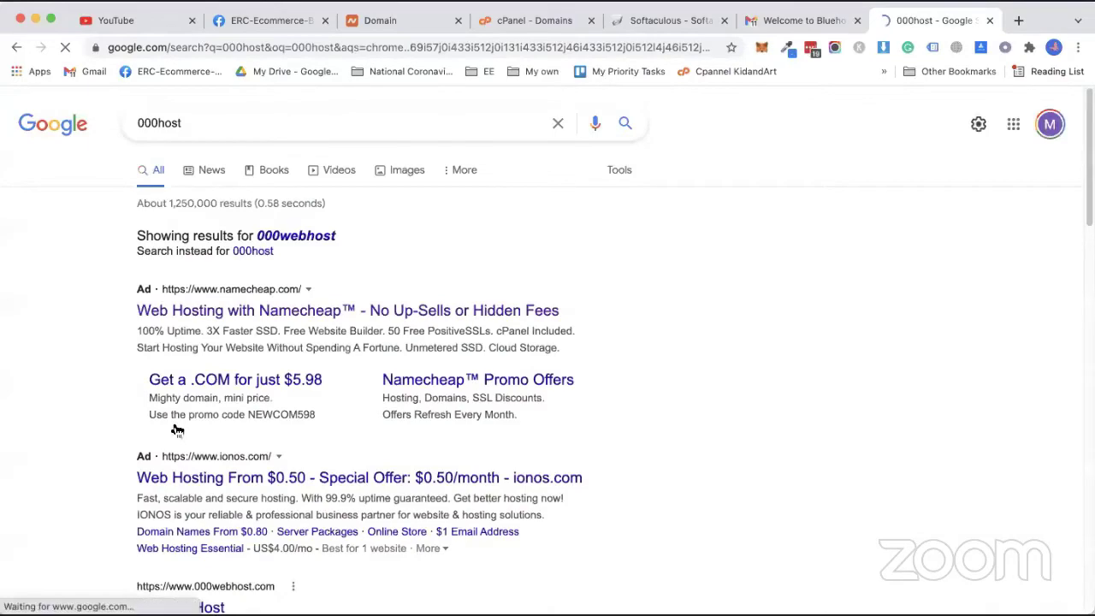
scroll(154, 404, down, 3)
click(190, 347)
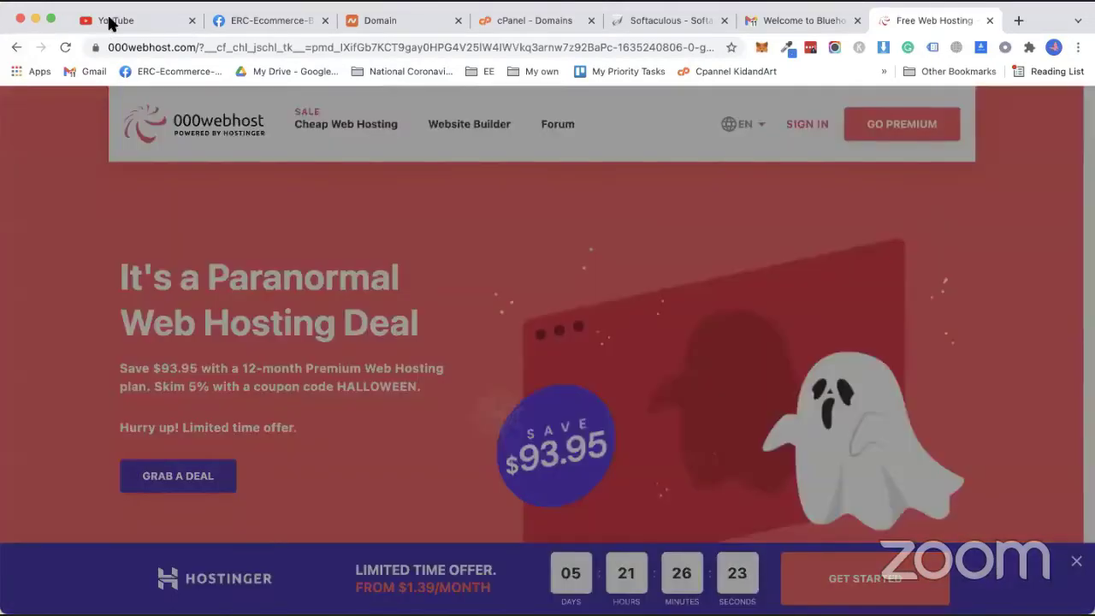
Return to the results and enter 'how to install wordpress on 000host' in YouTube's search.
click(109, 21)
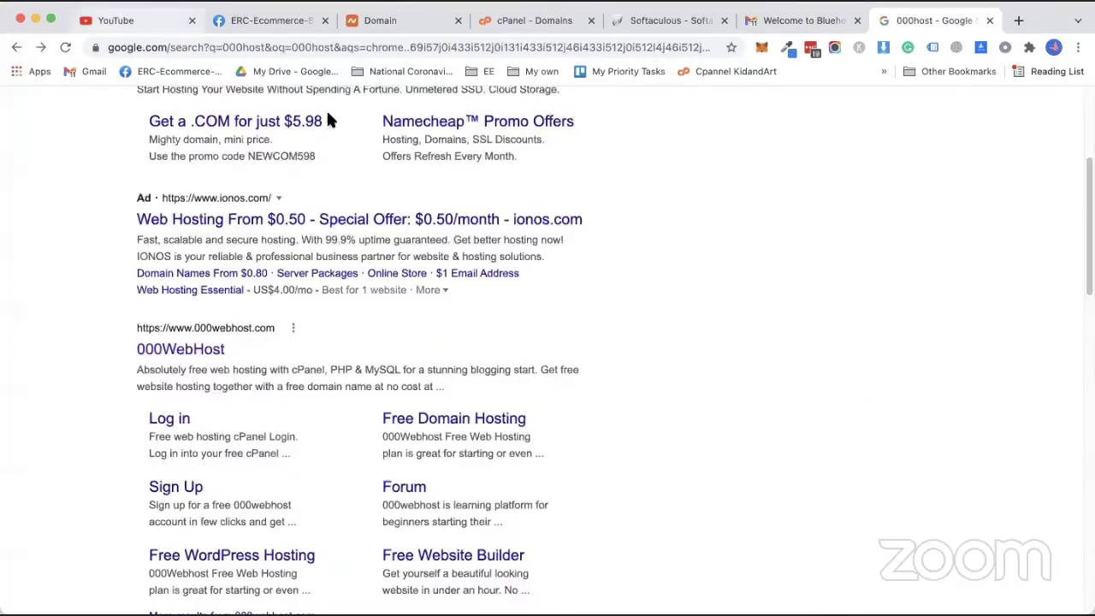
click(330, 108)
text(how to )
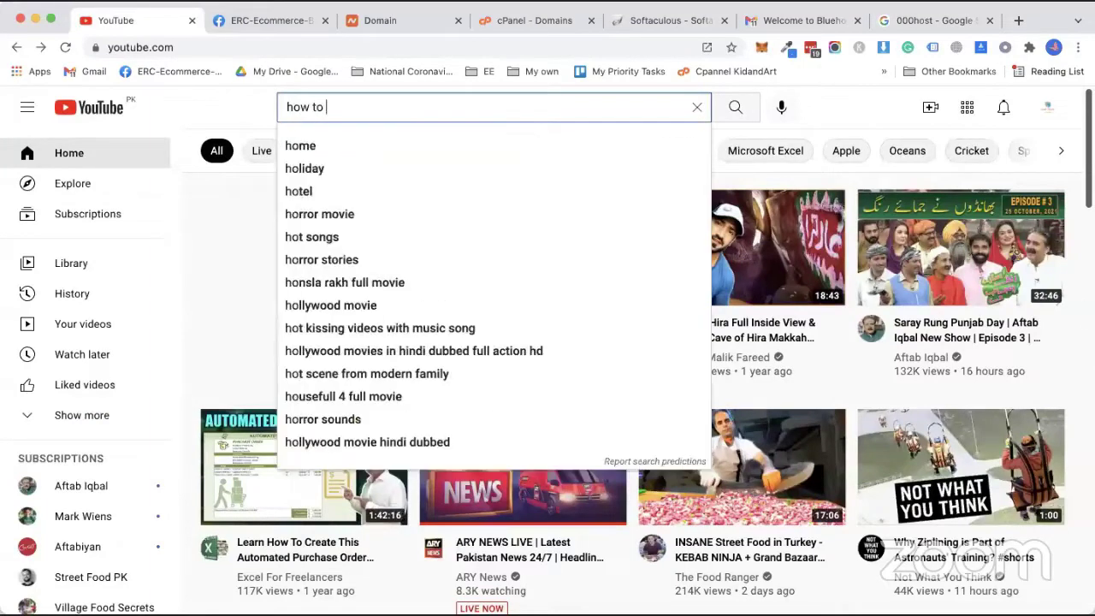
text(install wo)
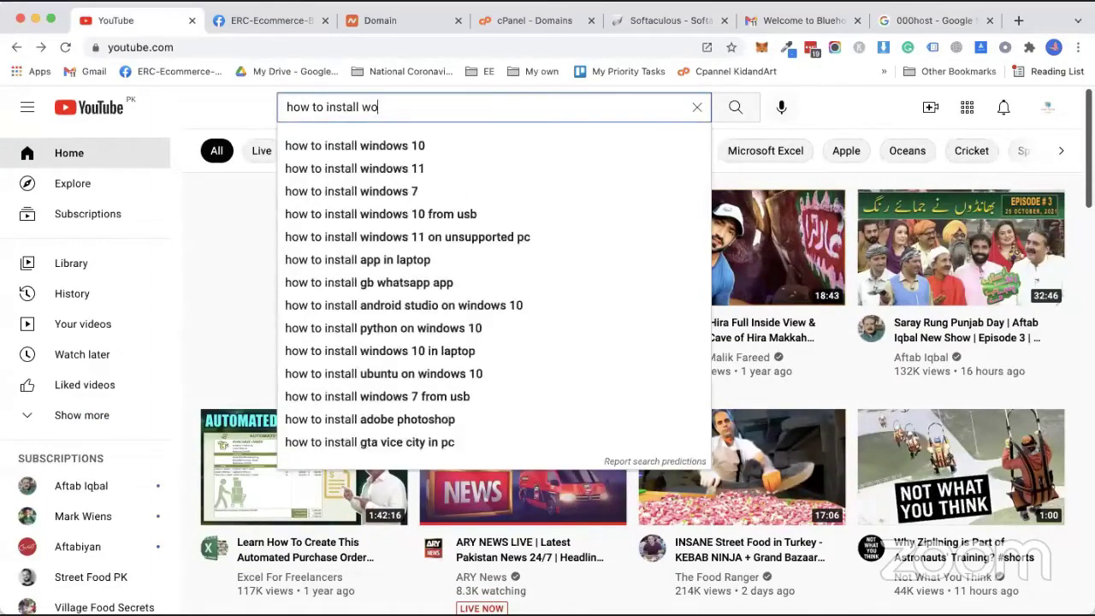
text(rdpress on 000)
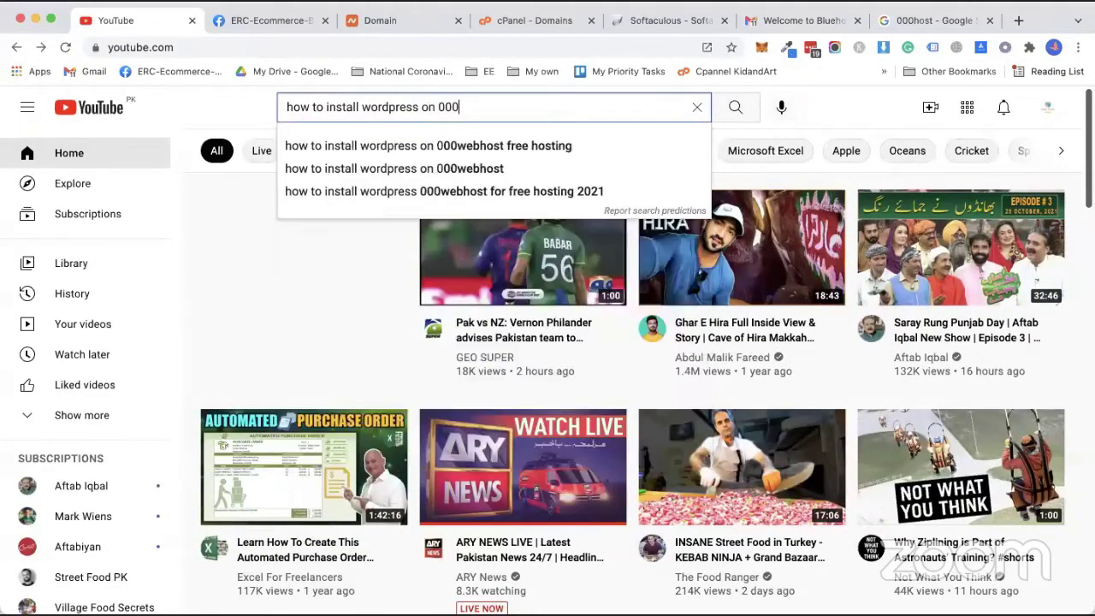
text(host)
Run the YouTube search for 'how to install wordpress on 000host', browse the videos, and return to the 000host Google tab.
key(Return)
scroll(535, 402, down, 5)
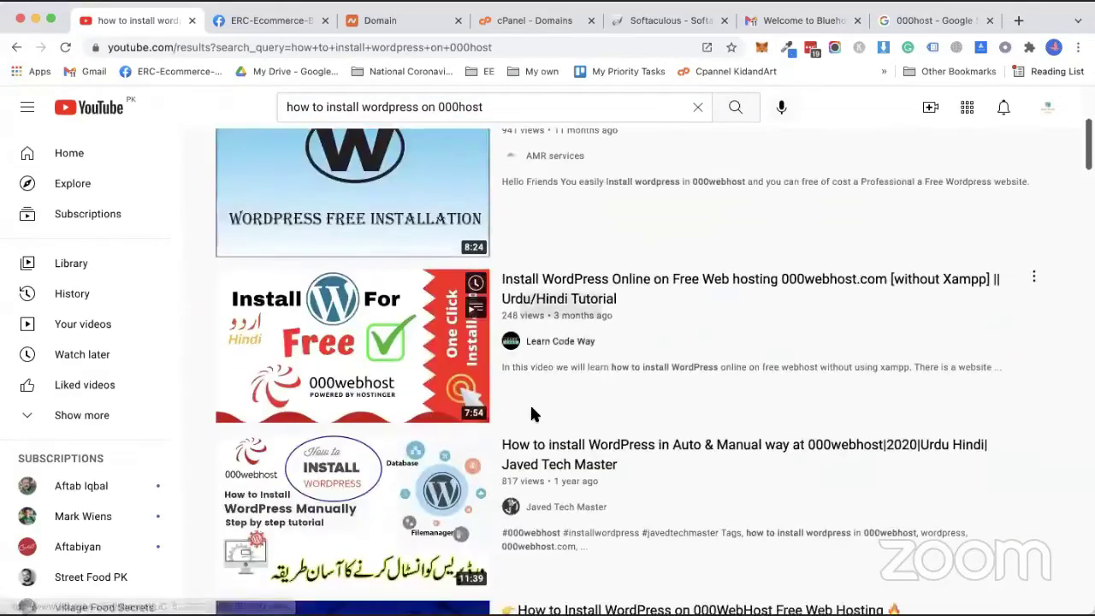
scroll(542, 460, down, 10)
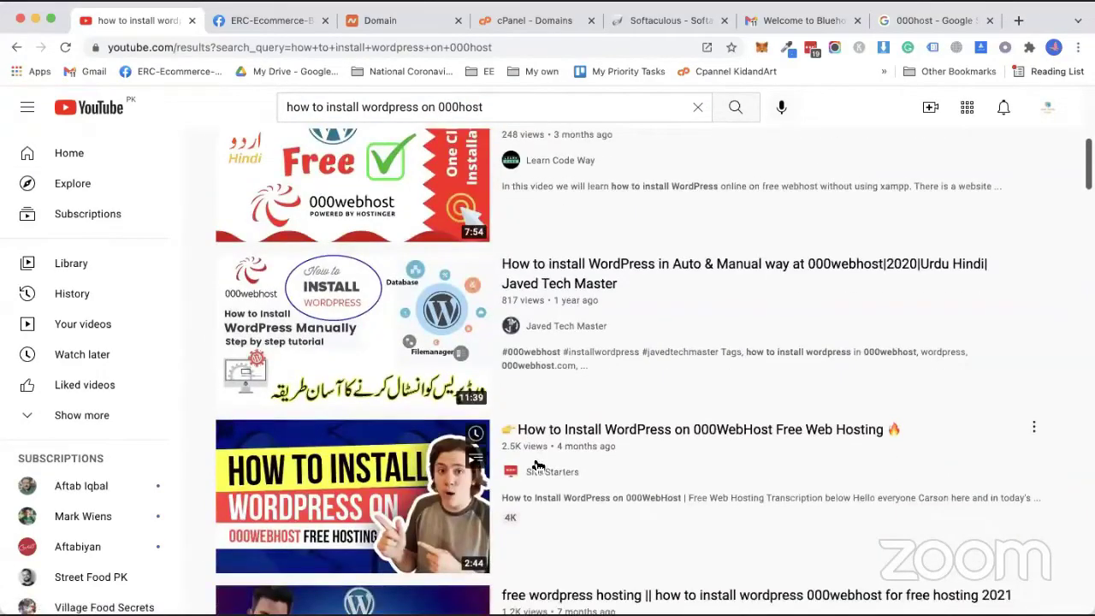
scroll(556, 501, down, 6)
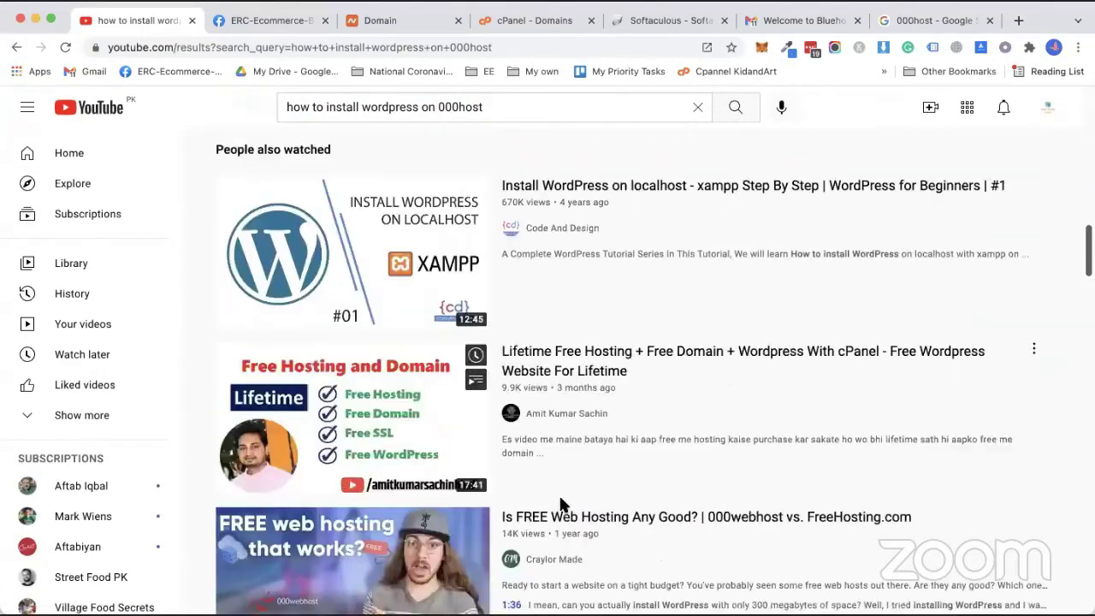
scroll(559, 493, down, 12)
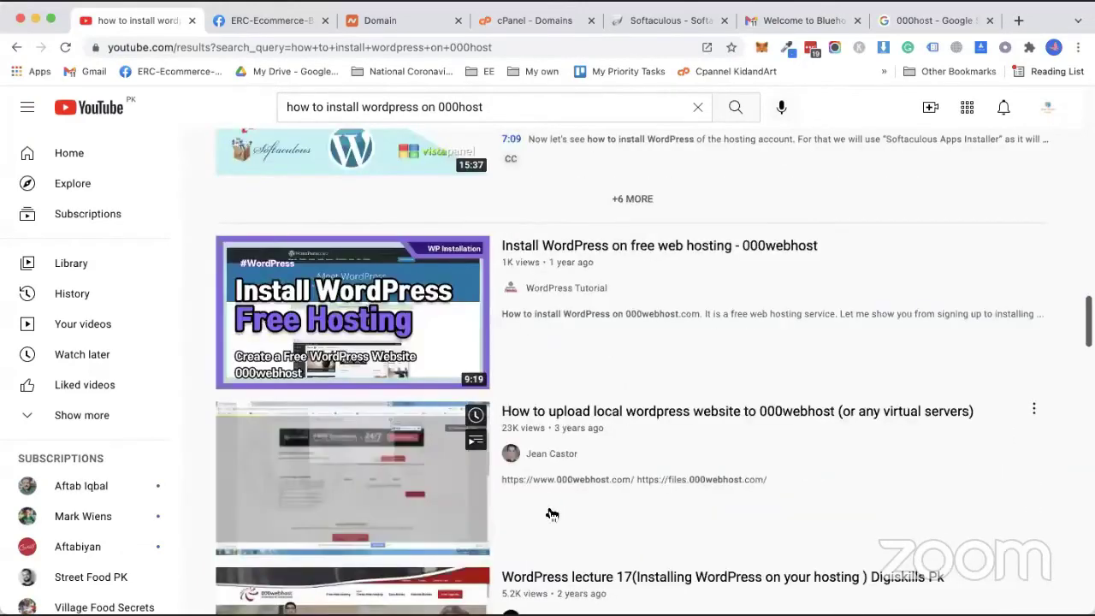
scroll(556, 496, down, 8)
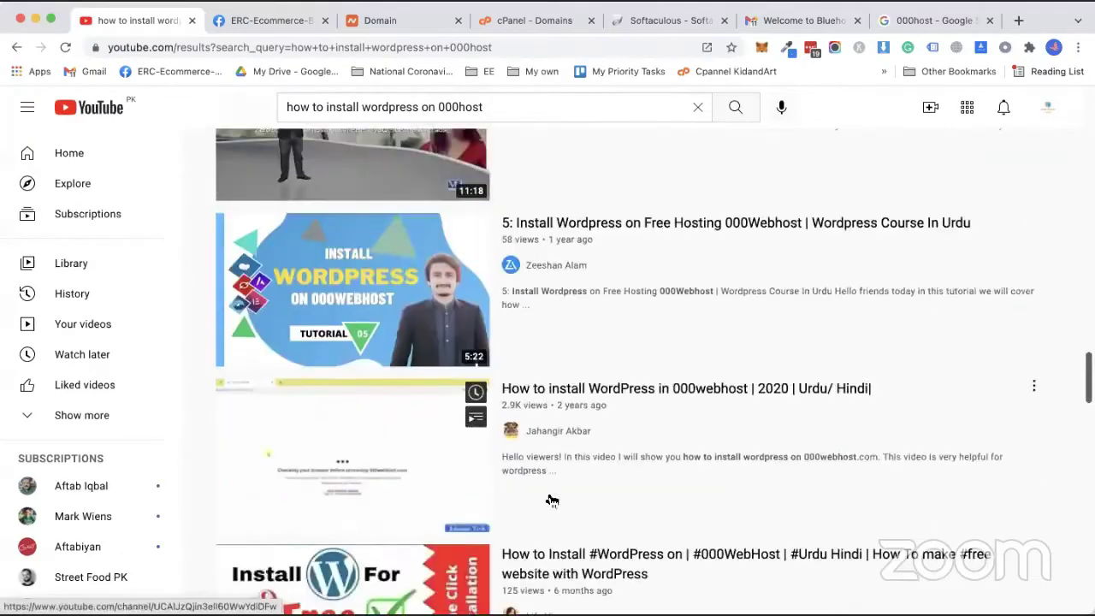
scroll(552, 499, down, 4)
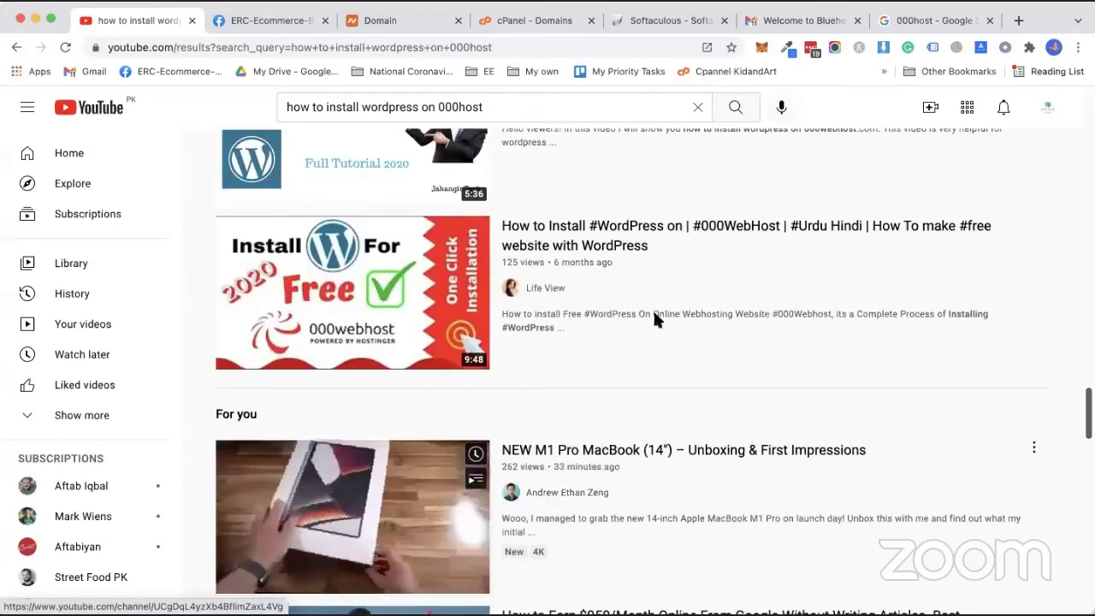
click(926, 21)
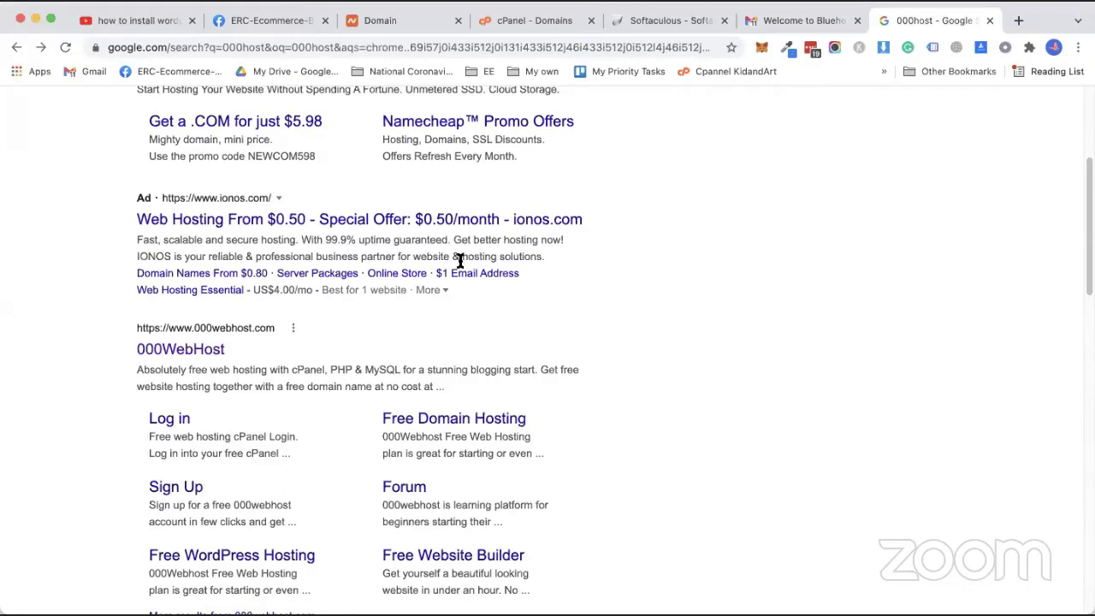
Switch to the Namecheap tab and scroll up to buycustomiphonecases.com's Bluehost nameservers.
click(393, 19)
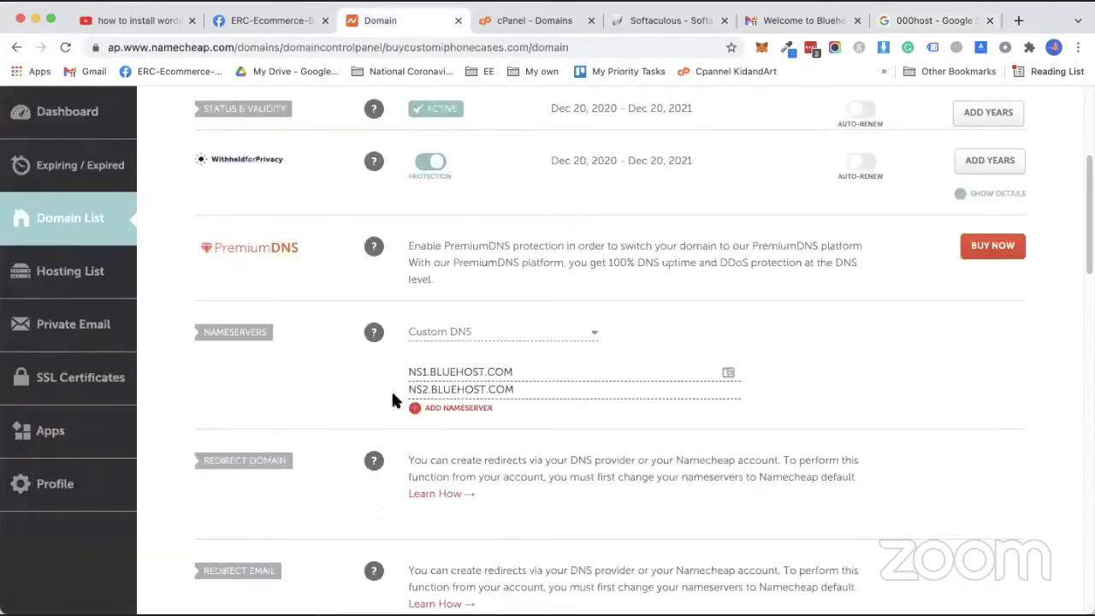
scroll(482, 430, up, 2)
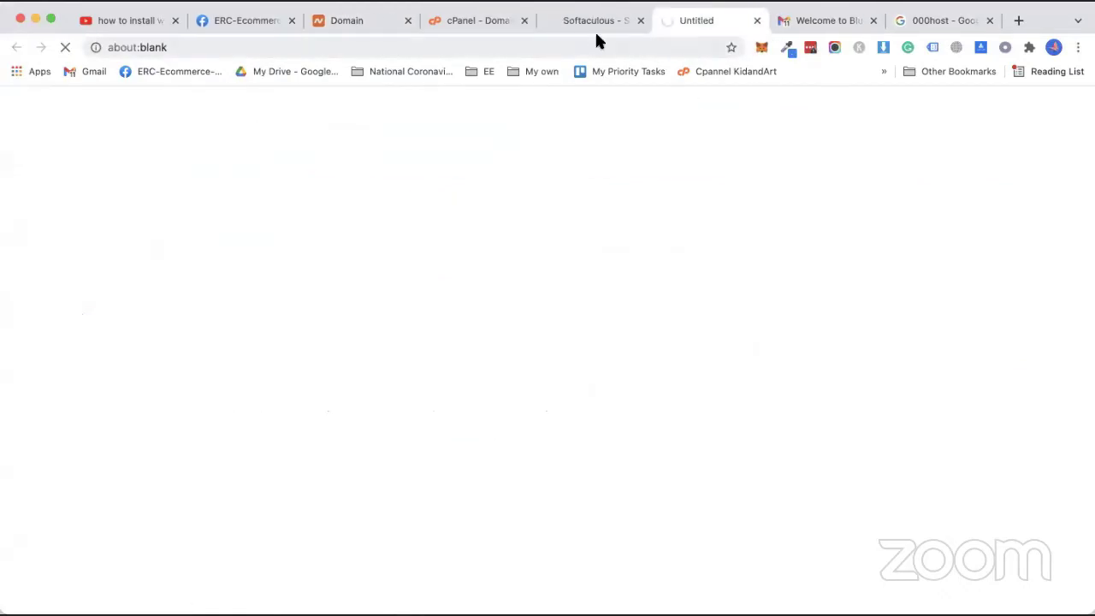
Load bluehost.com in a new tab and close the 000host search results tab.
click(252, 47)
text(bluehost.com)
key(Return)
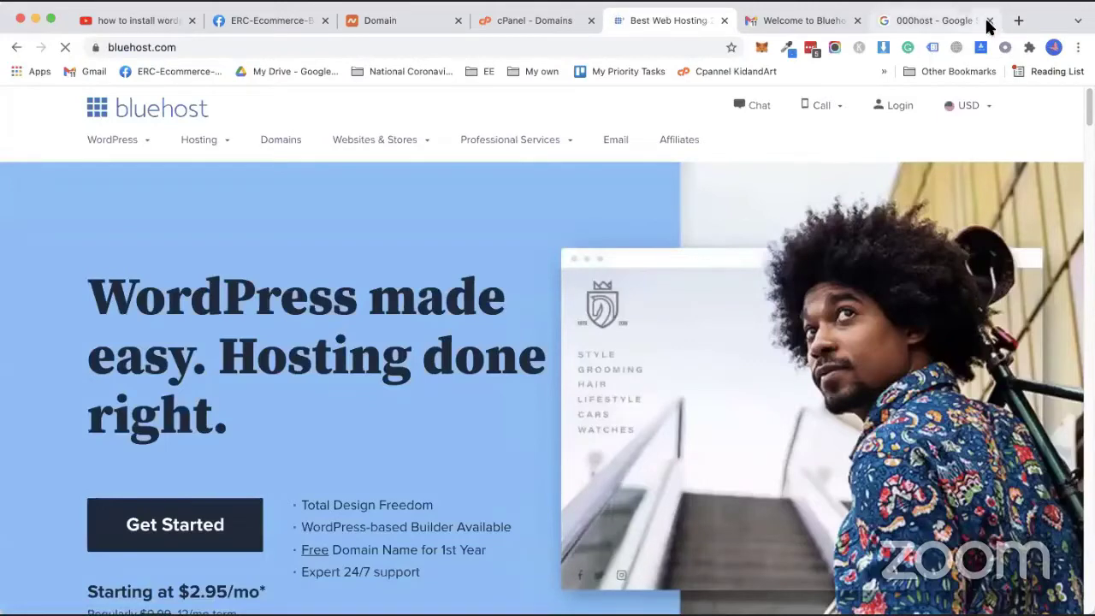
click(990, 21)
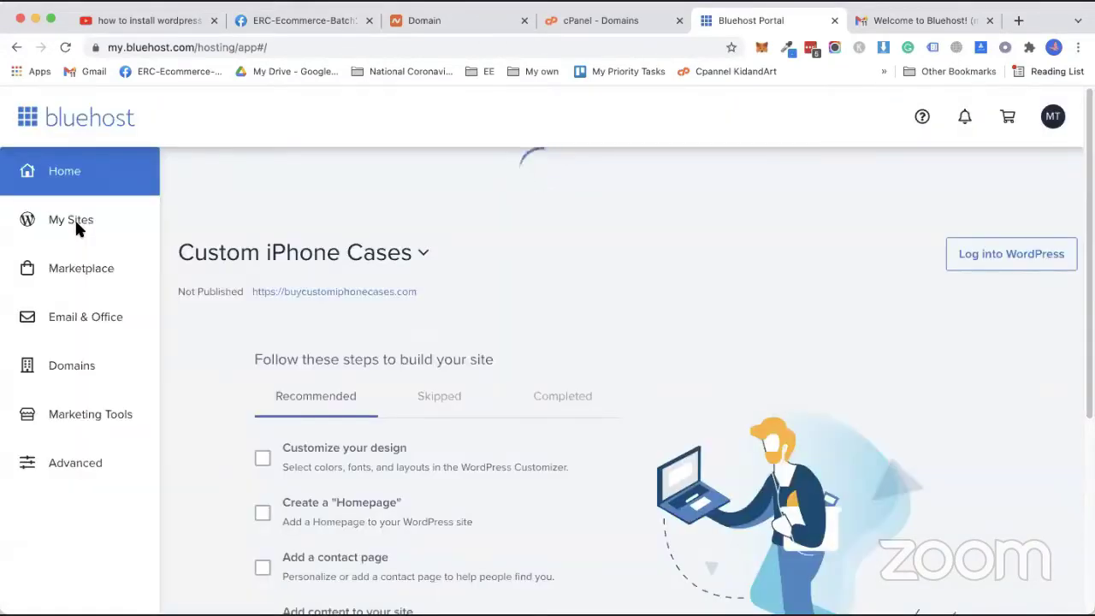
In the Bluehost portal, go through Advanced tools and My Domains to the Subdomains page.
click(69, 462)
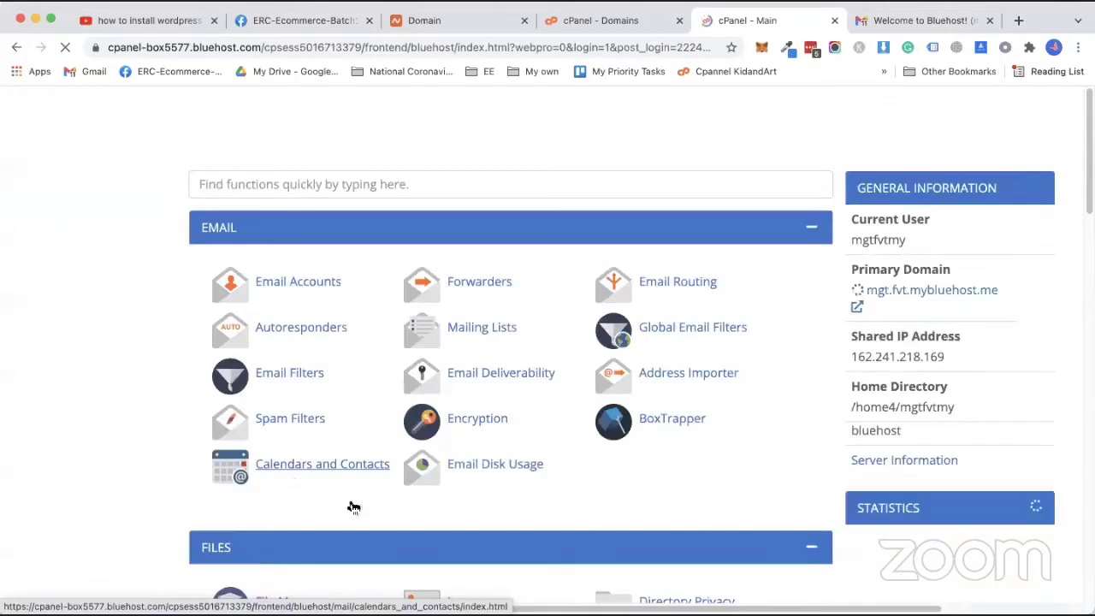
scroll(655, 416, down, 5)
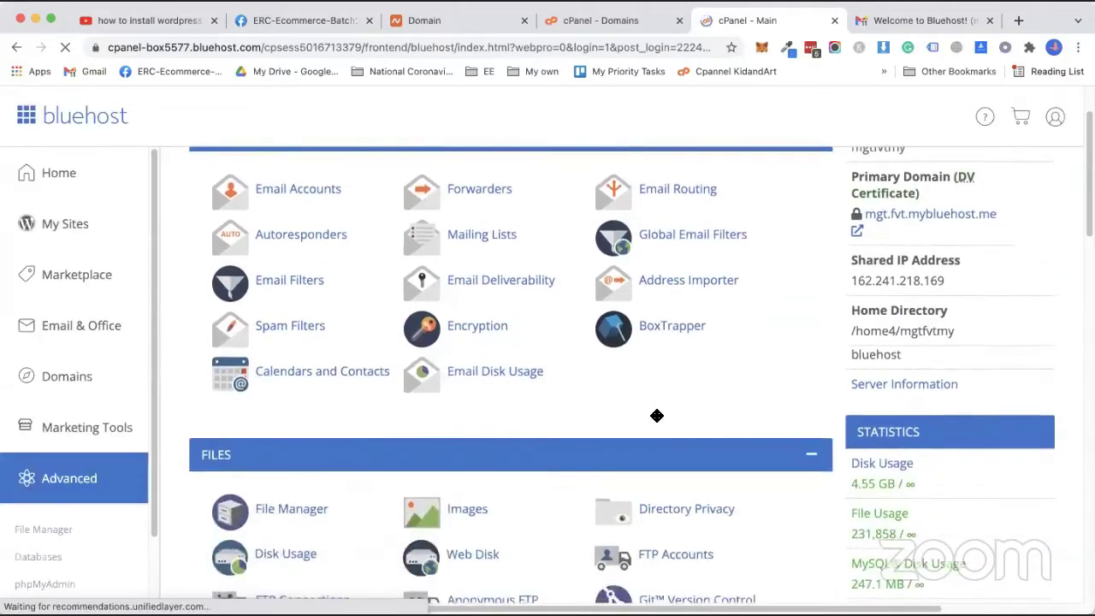
scroll(655, 417, down, 10)
scroll(640, 505, up, 15)
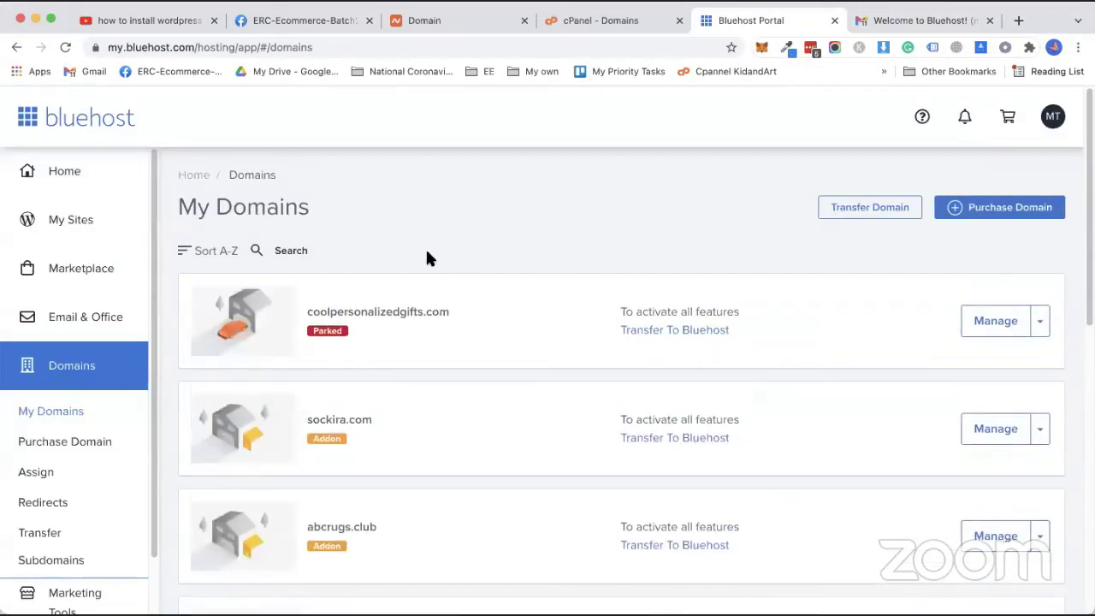
scroll(435, 270, down, 3)
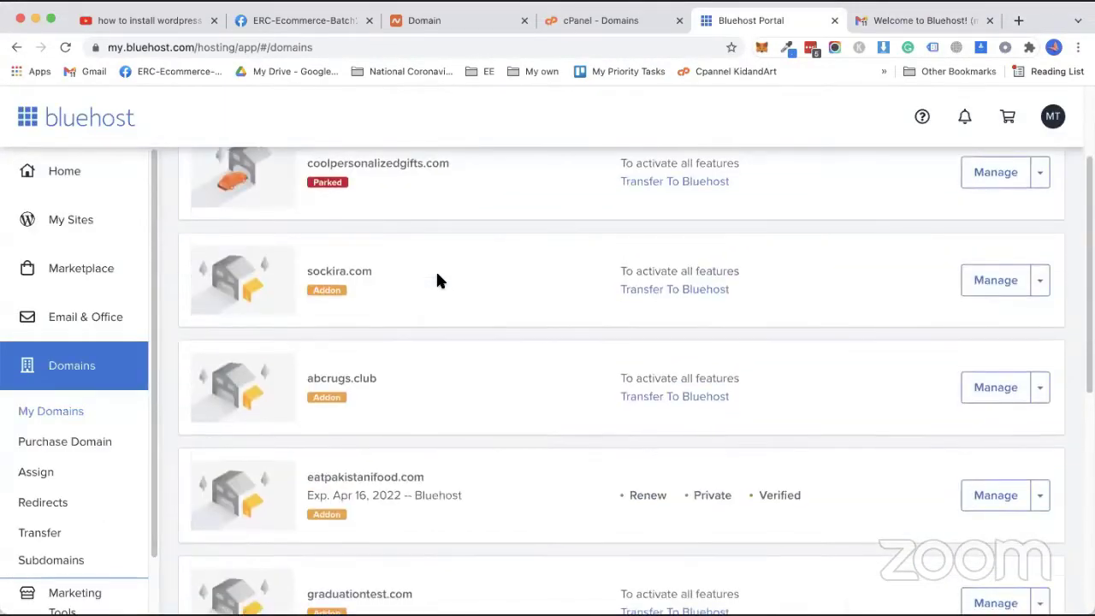
scroll(599, 197, up, 3)
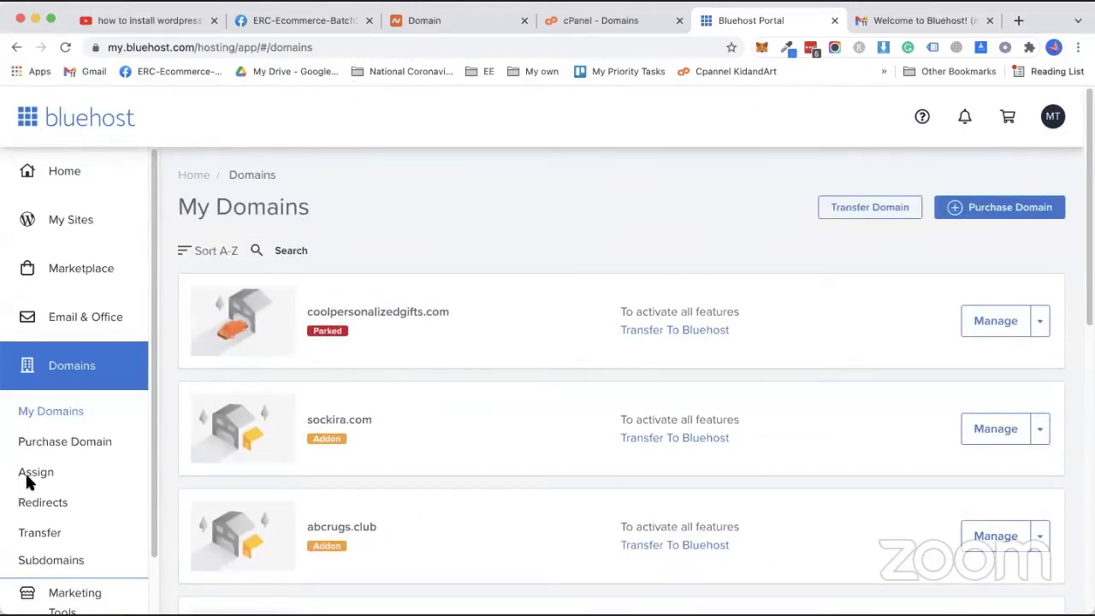
click(45, 560)
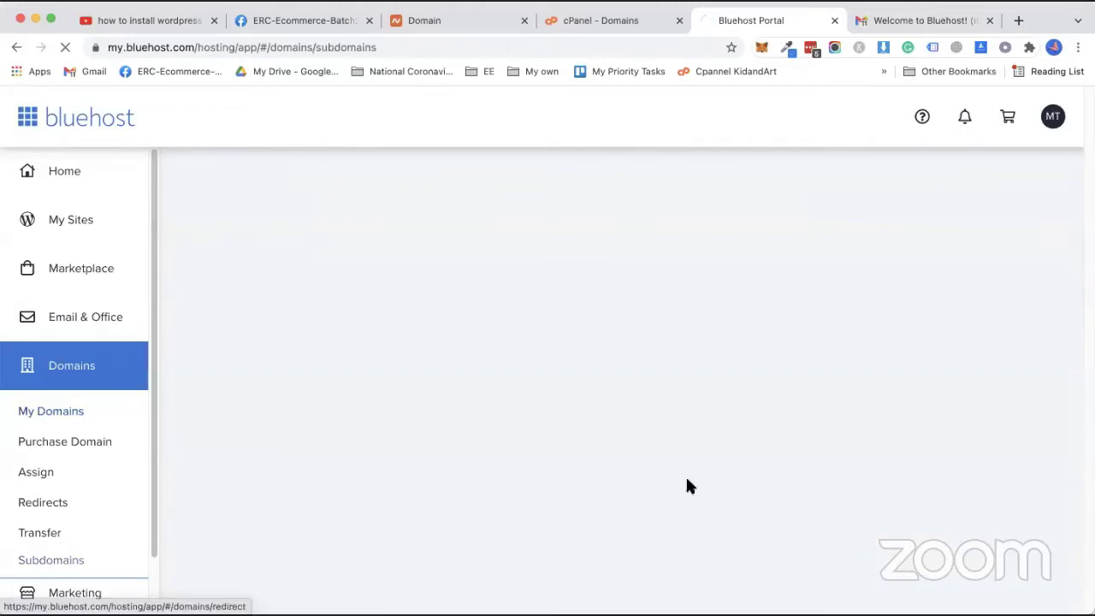
Create subdomain ecombatch2 under mobileaccessoriesonline.pk and go back to the Subdomains list.
click(445, 371)
scroll(477, 565, down, 4)
click(484, 496)
click(304, 370)
text(ecombatch2)
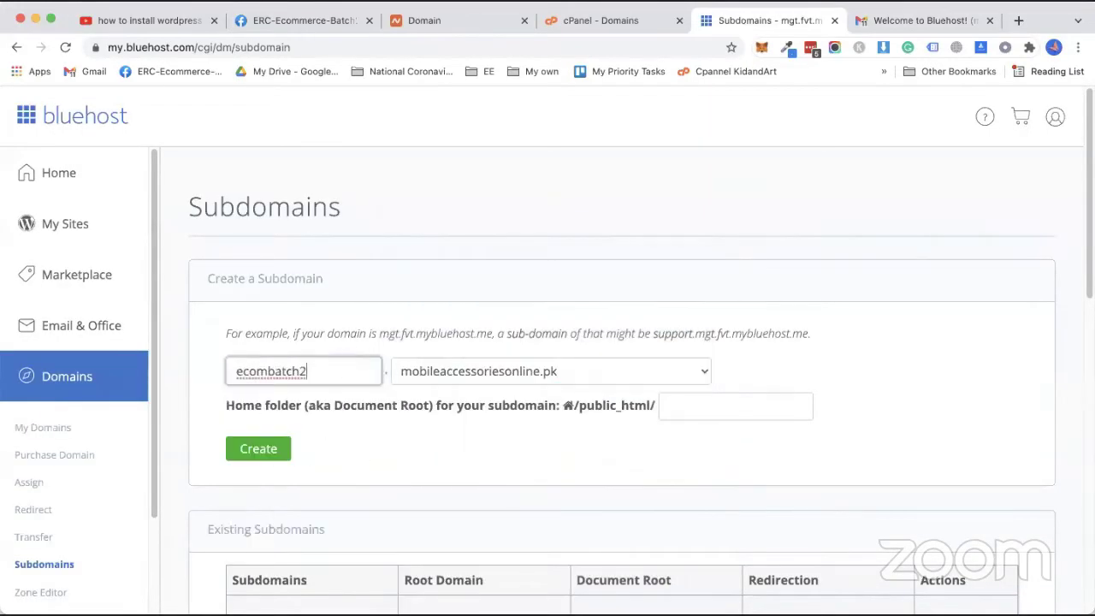
scroll(402, 400, down, 1)
scroll(325, 411, down, 1)
click(267, 396)
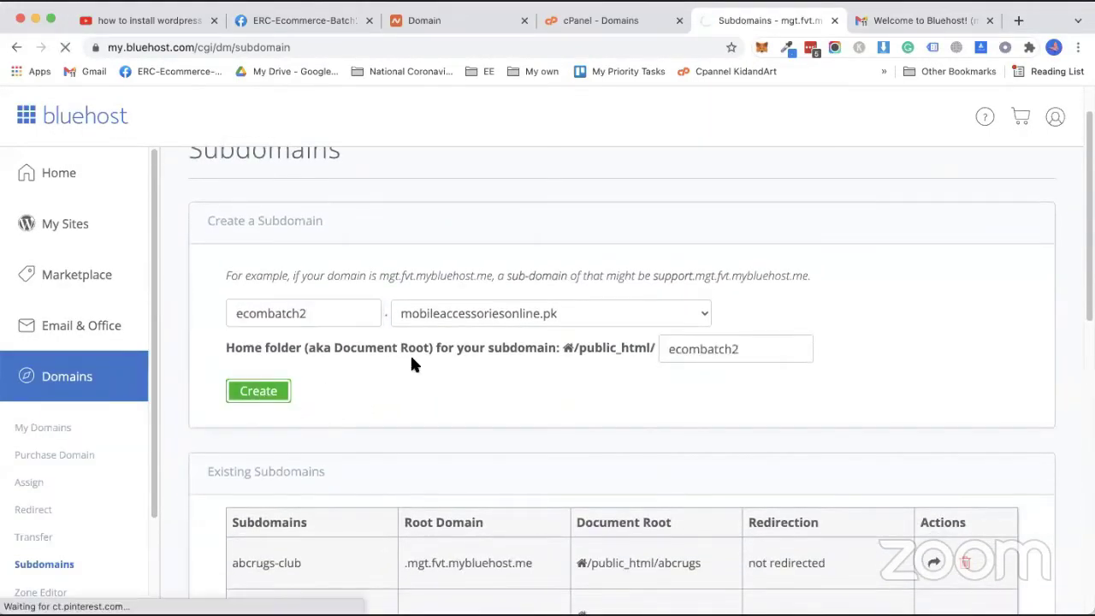
click(296, 325)
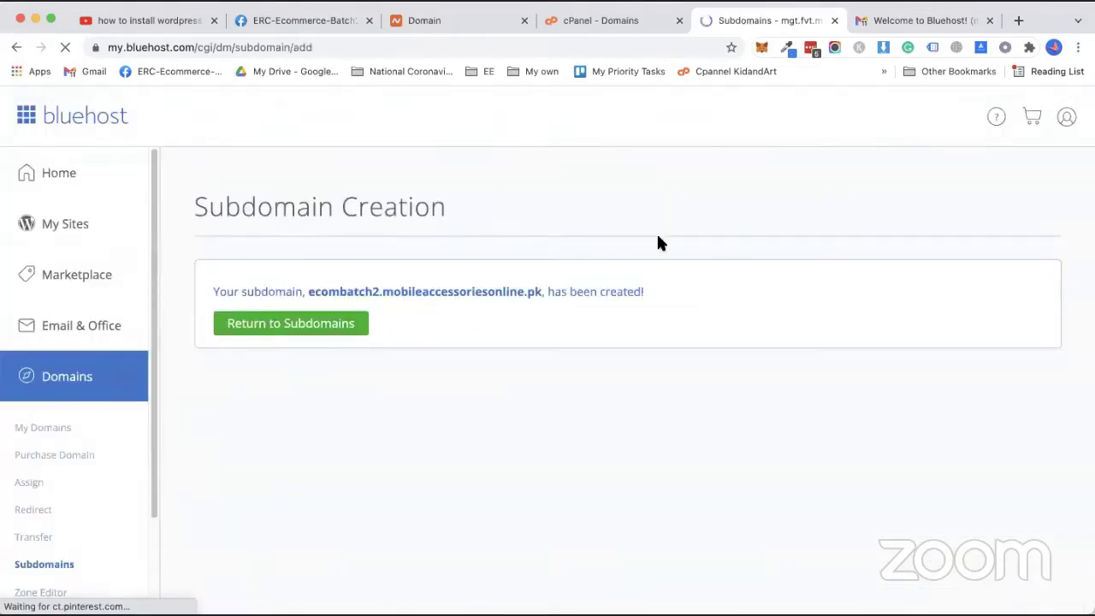
scroll(55, 522, down, 1)
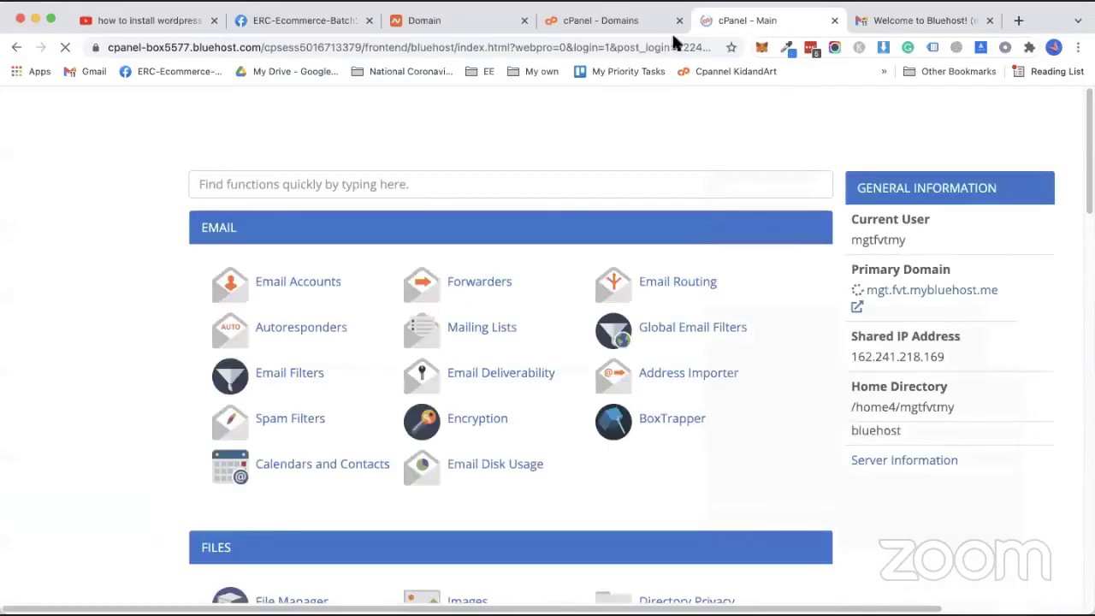
Open WordPress in the Softaculous installer and start a new installation.
scroll(326, 398, down, 20)
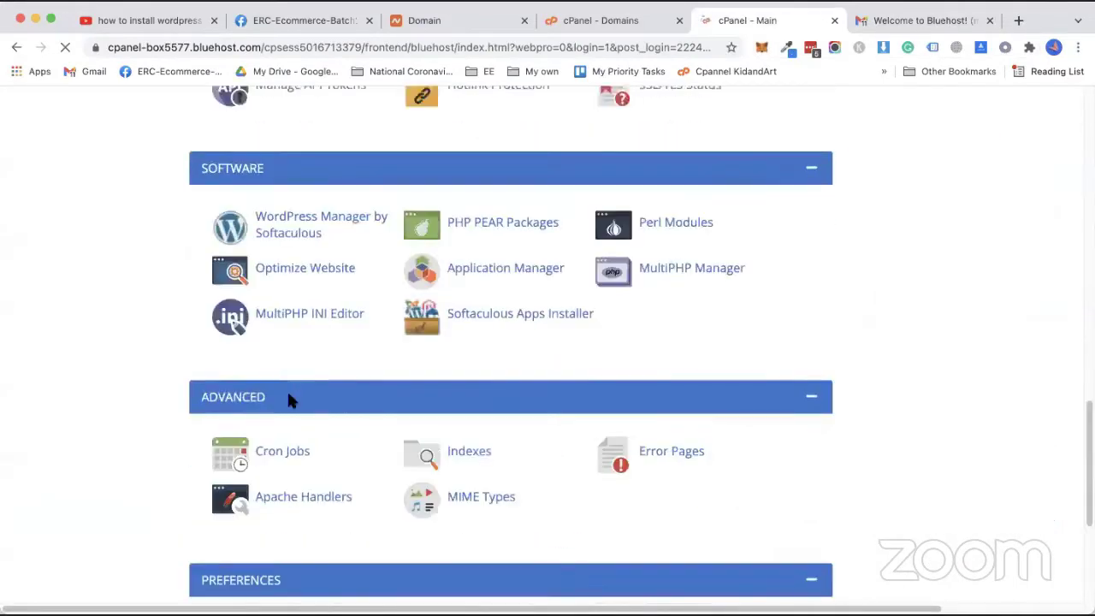
scroll(293, 488, down, 5)
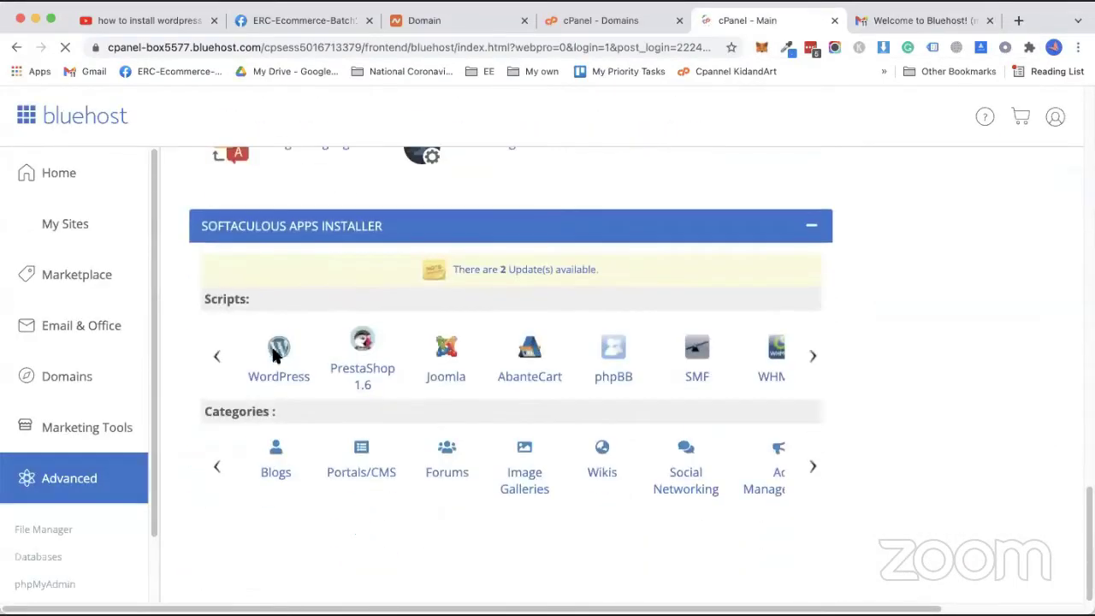
click(280, 348)
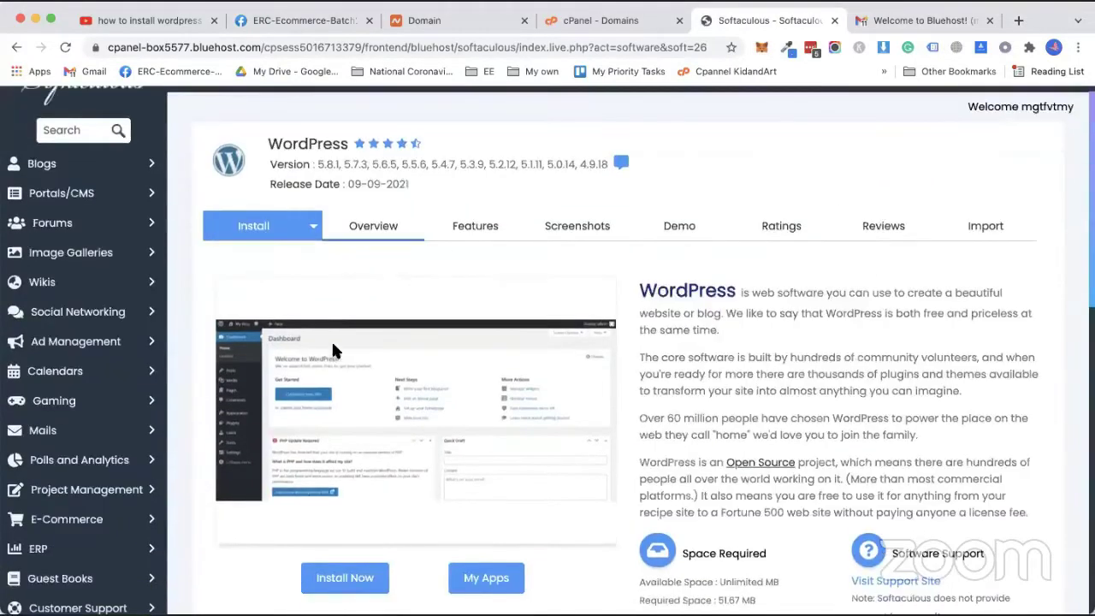
scroll(334, 346, down, 5)
scroll(342, 264, down, 5)
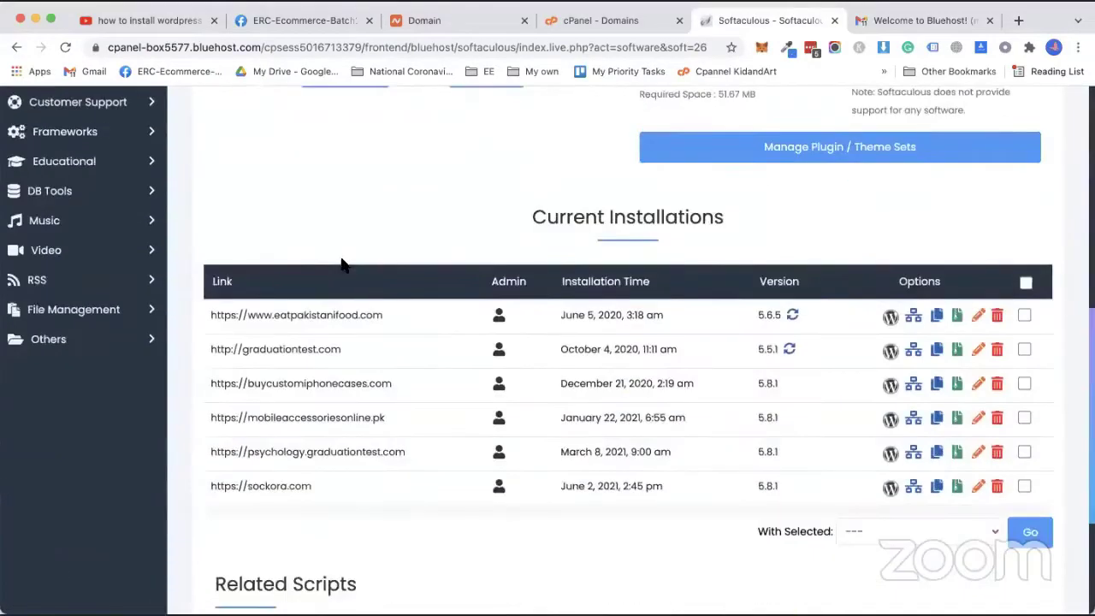
scroll(343, 235, up, 2)
click(346, 239)
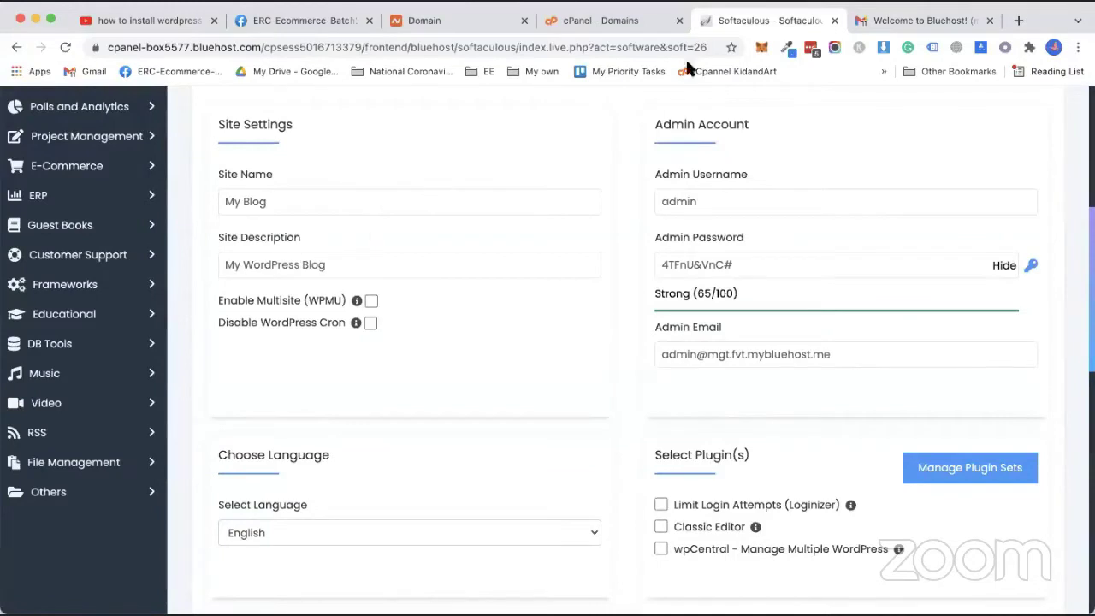
Replace the generated admin password with a stronger pasted one and mask it.
click(755, 266)
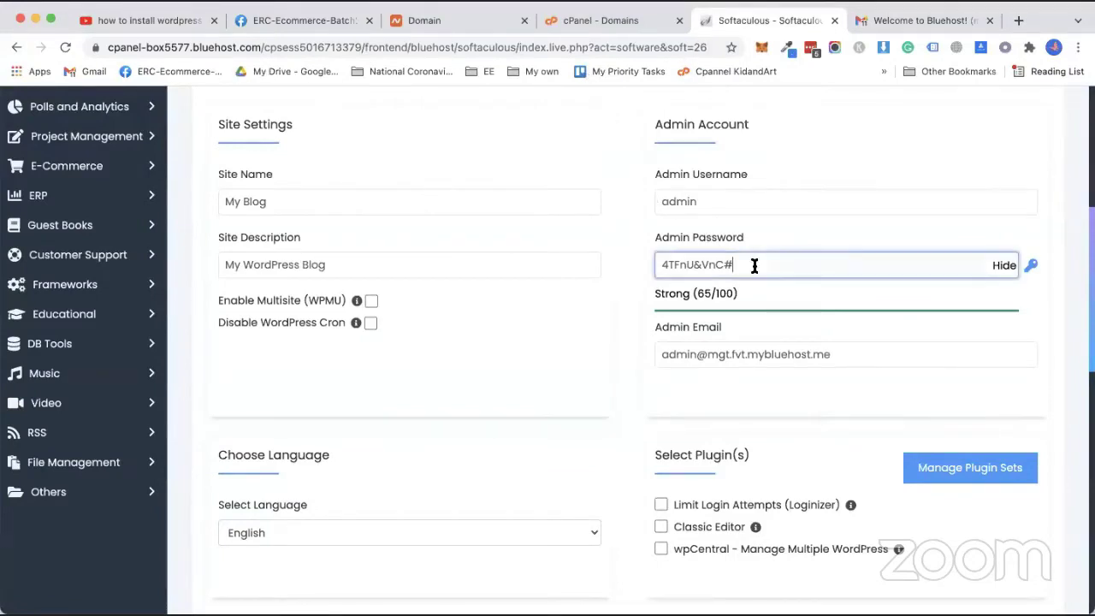
key(super+a)
click(1005, 265)
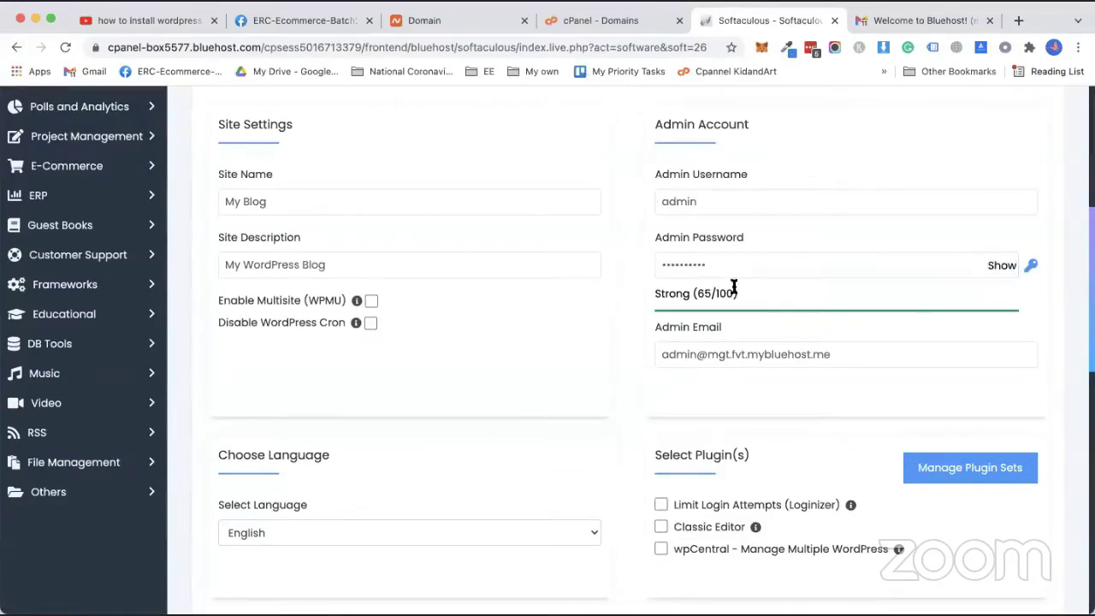
key(super+v)
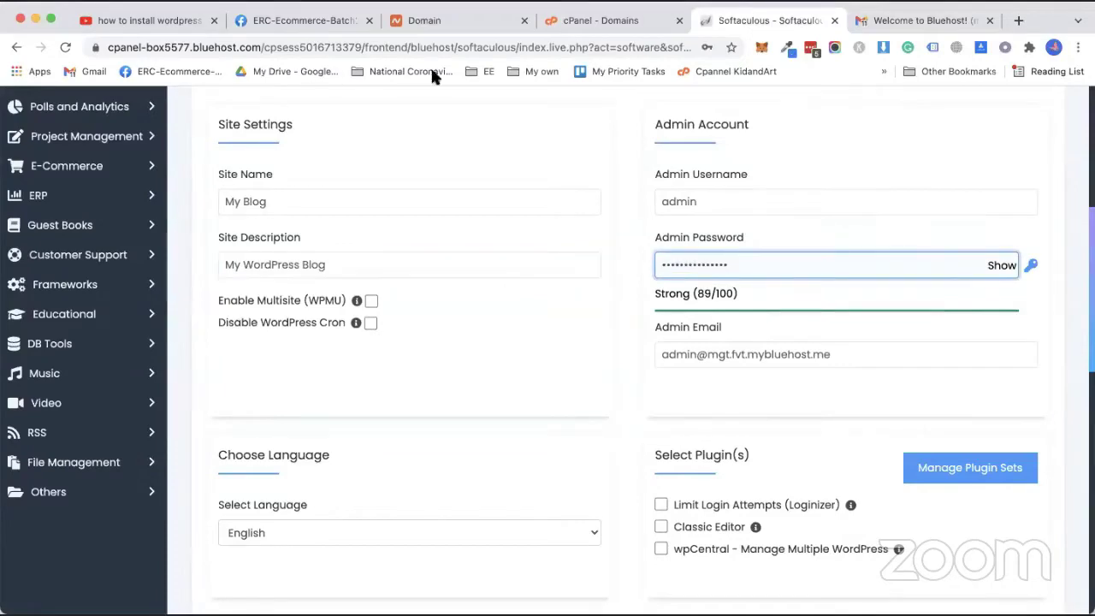
Fill the admin e-mail from the suggested address and submit the WordPress install.
scroll(319, 336, down, 6)
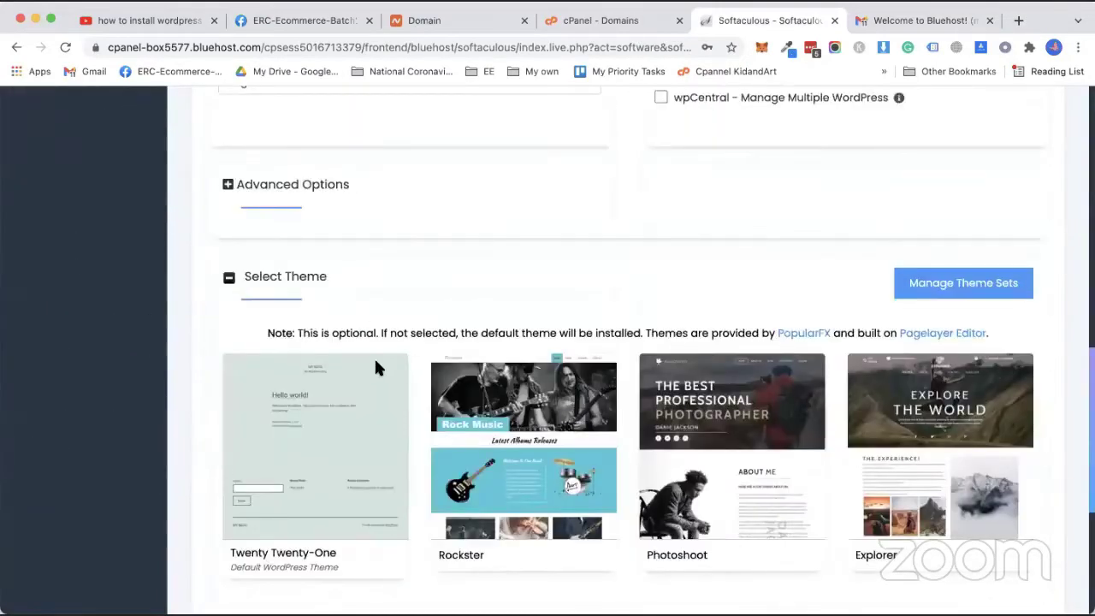
scroll(379, 366, down, 4)
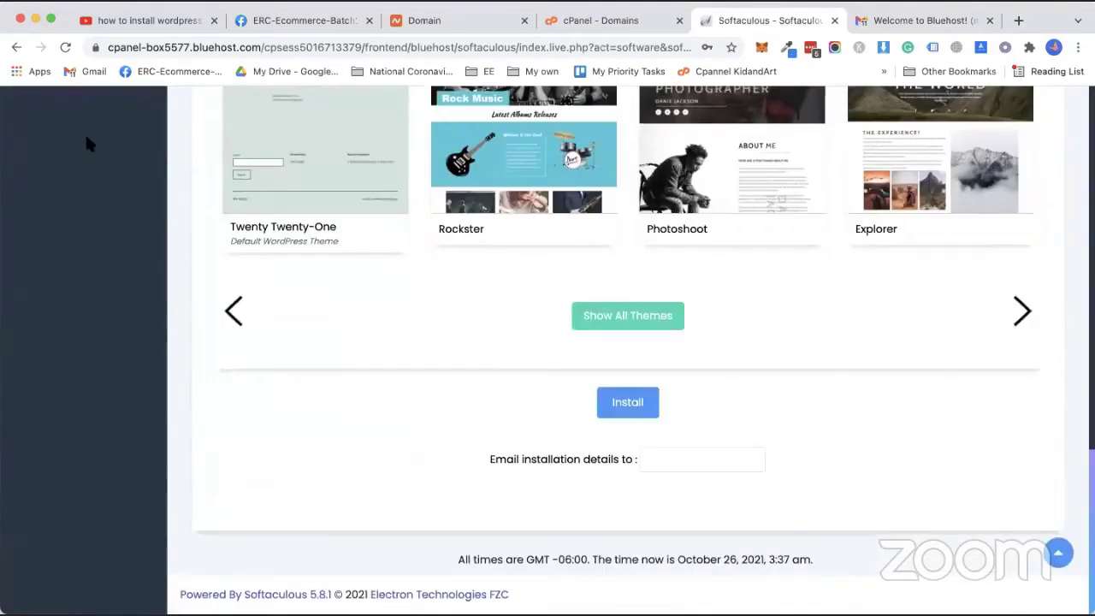
click(701, 460)
click(717, 229)
scroll(514, 480, up, 1)
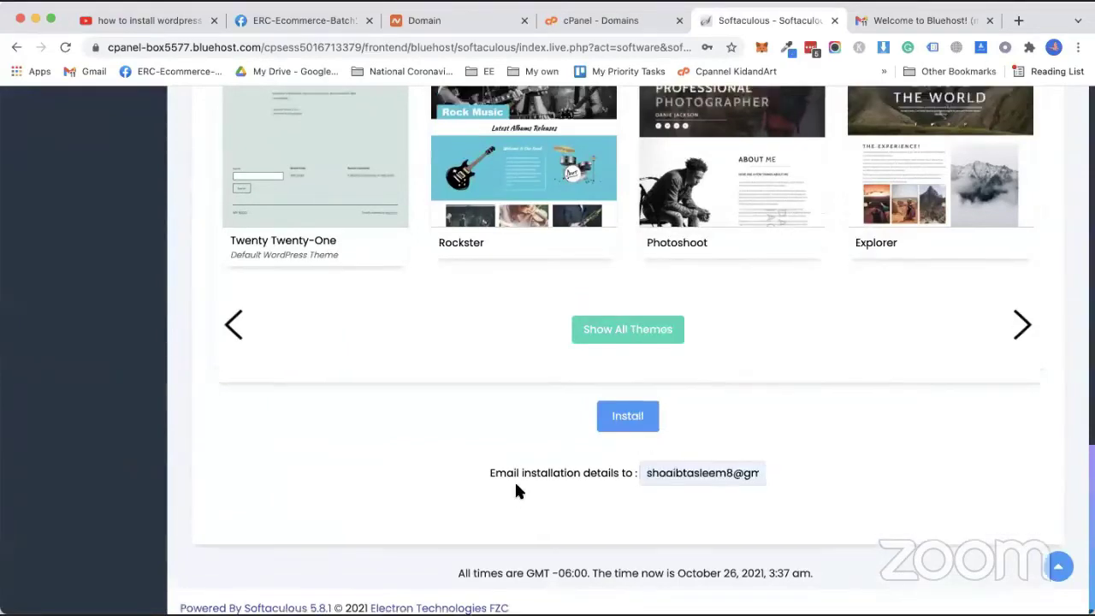
scroll(514, 480, up, 11)
scroll(482, 467, down, 11)
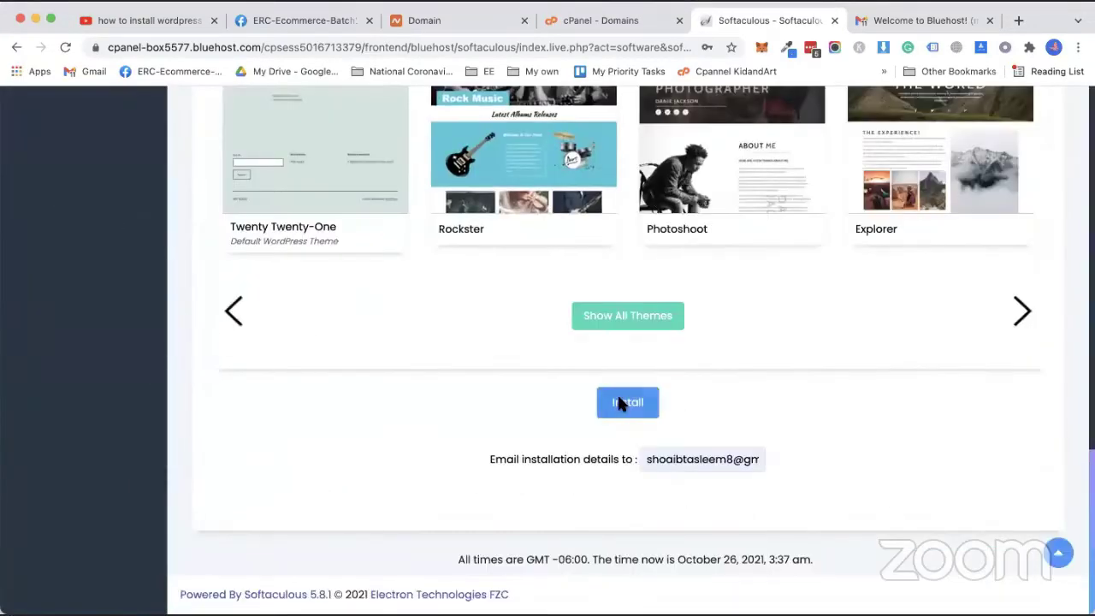
click(622, 404)
click(961, 200)
scroll(454, 411, down, 10)
Choose ecombatch2.mobileaccessoriesonline.pk as the WordPress install domain, then open a new blank tab.
scroll(454, 411, up, 8)
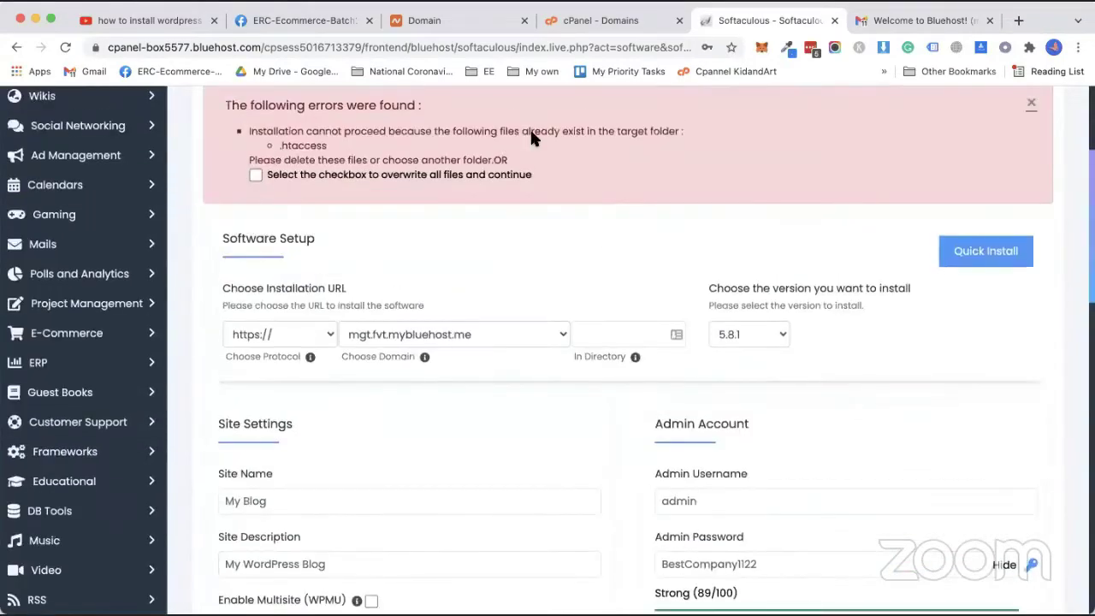
click(427, 340)
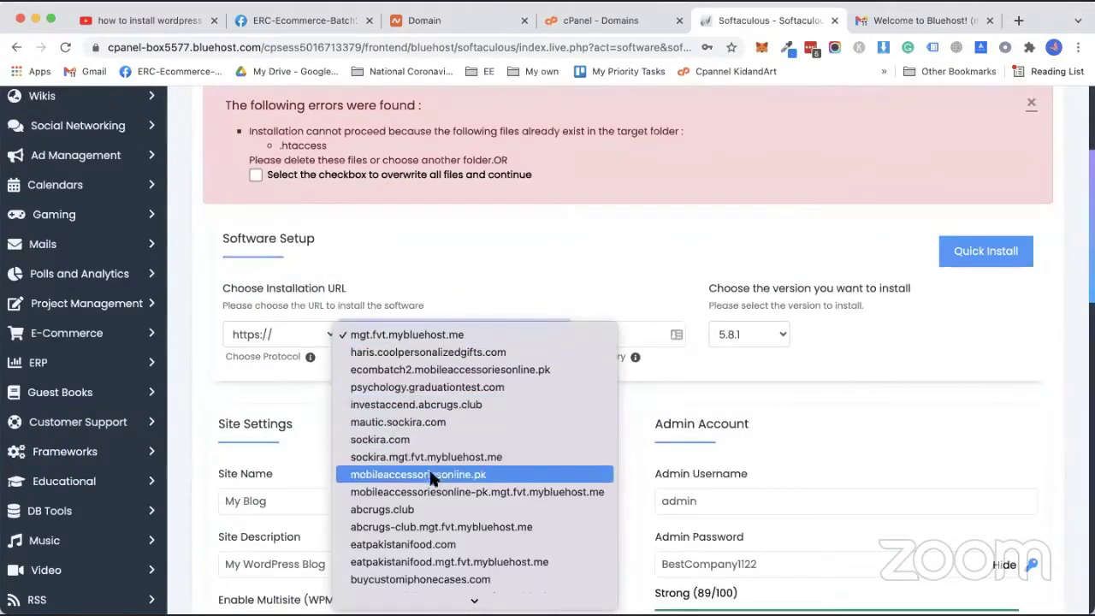
click(432, 369)
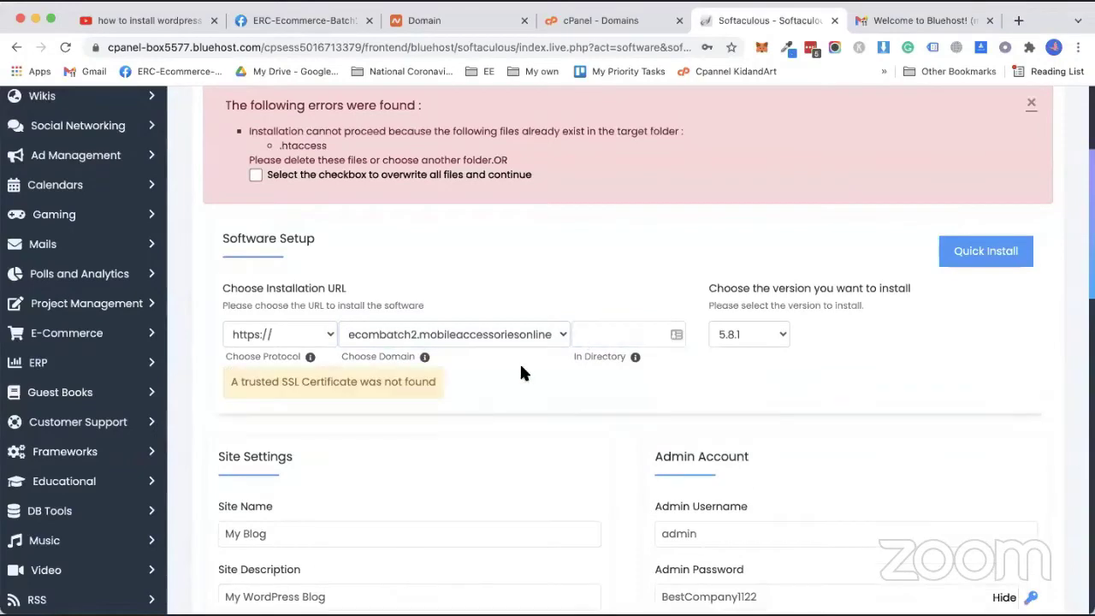
scroll(513, 385, down, 15)
scroll(503, 393, up, 3)
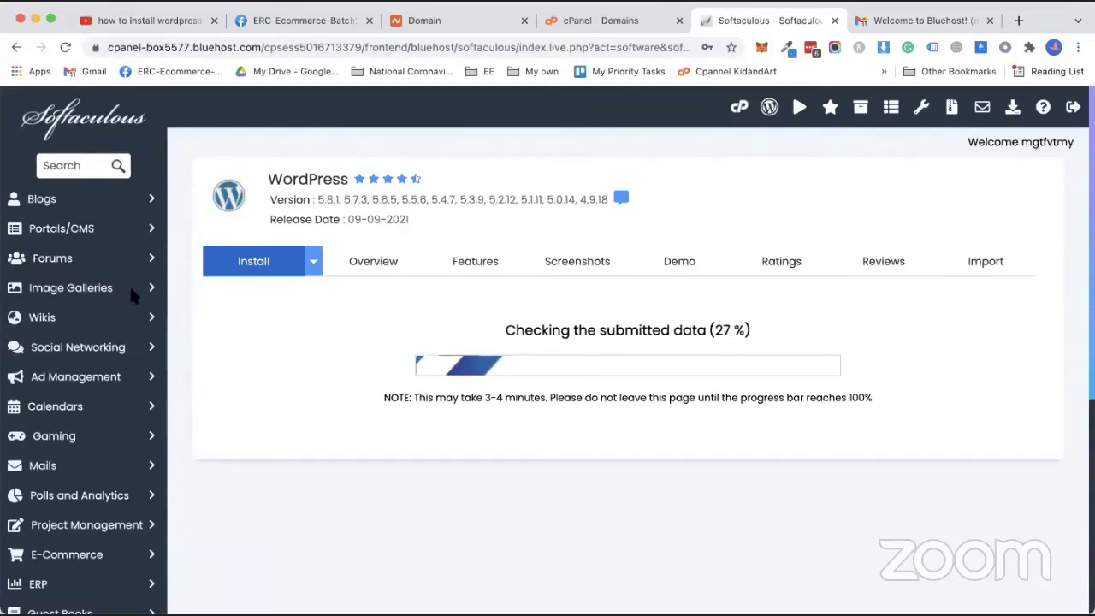
click(1020, 20)
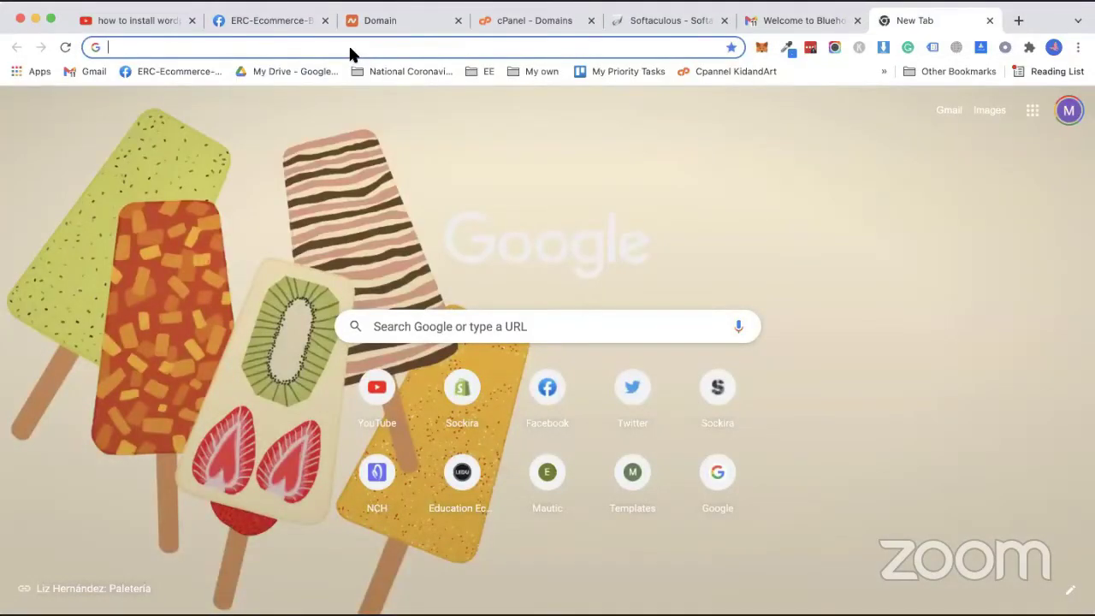
Search 'stackoverflow' from the address bar and open the Stack Overflow home page.
click(236, 234)
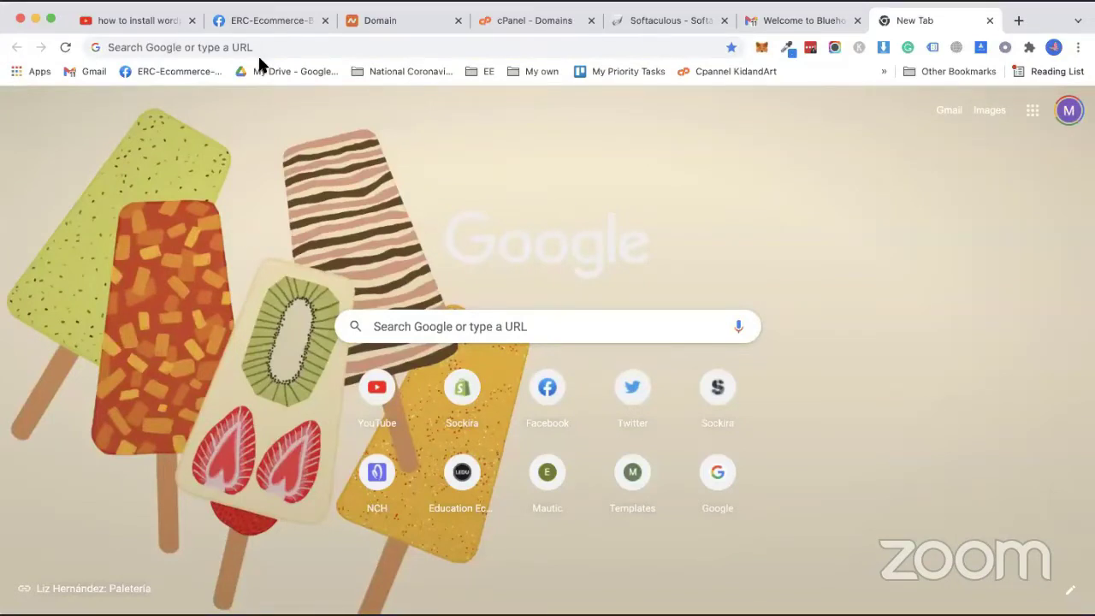
click(284, 47)
text(stackoverflo)
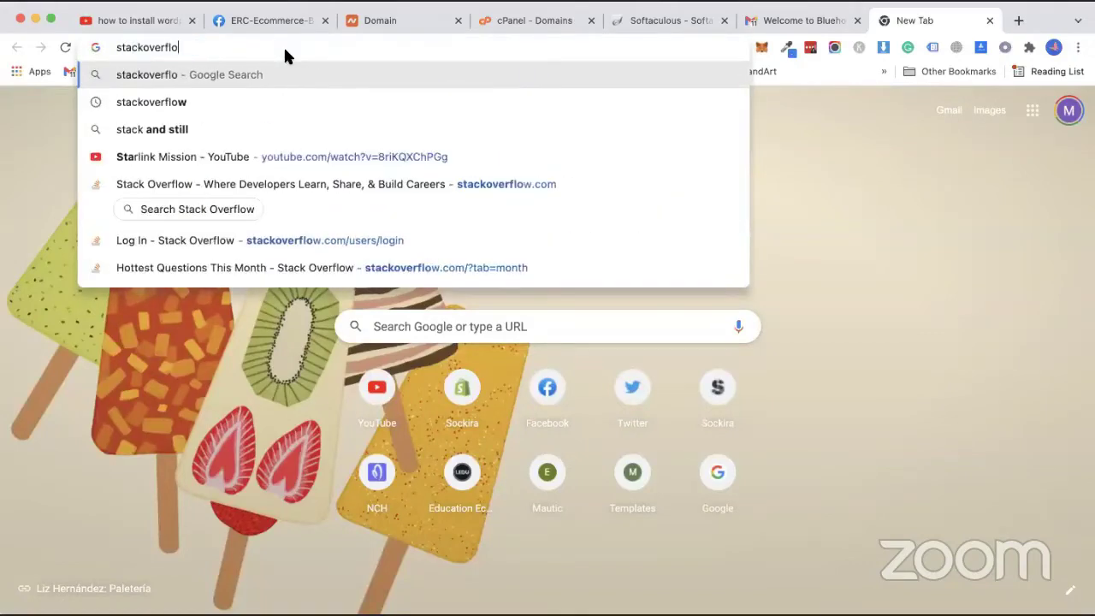
text(w)
key(Return)
click(260, 255)
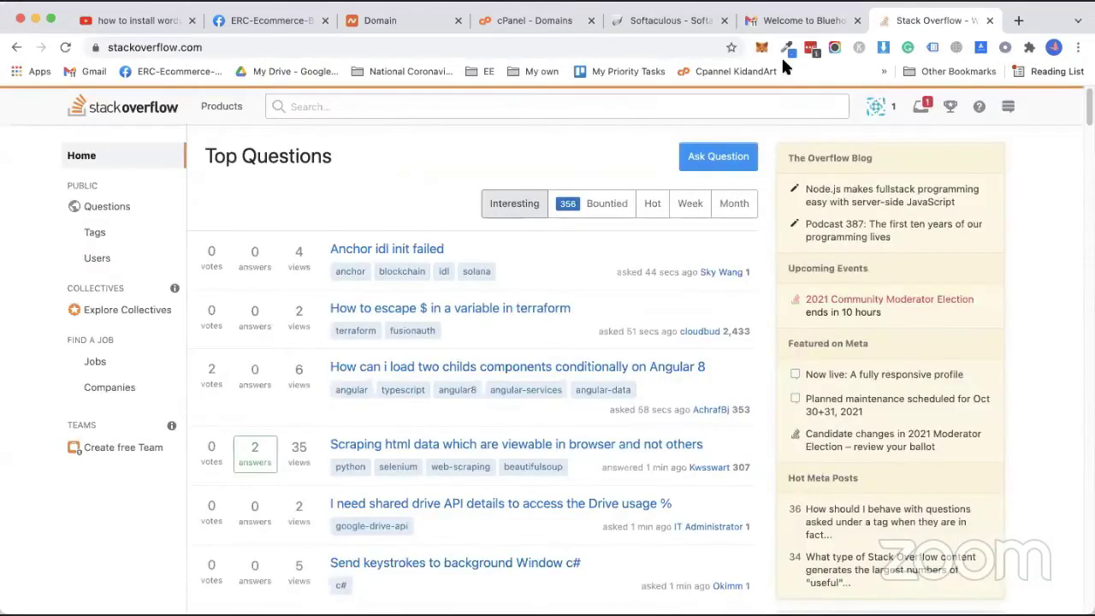
Back in Softaculous, open the new site's administrative URL and select the end of its address.
click(672, 20)
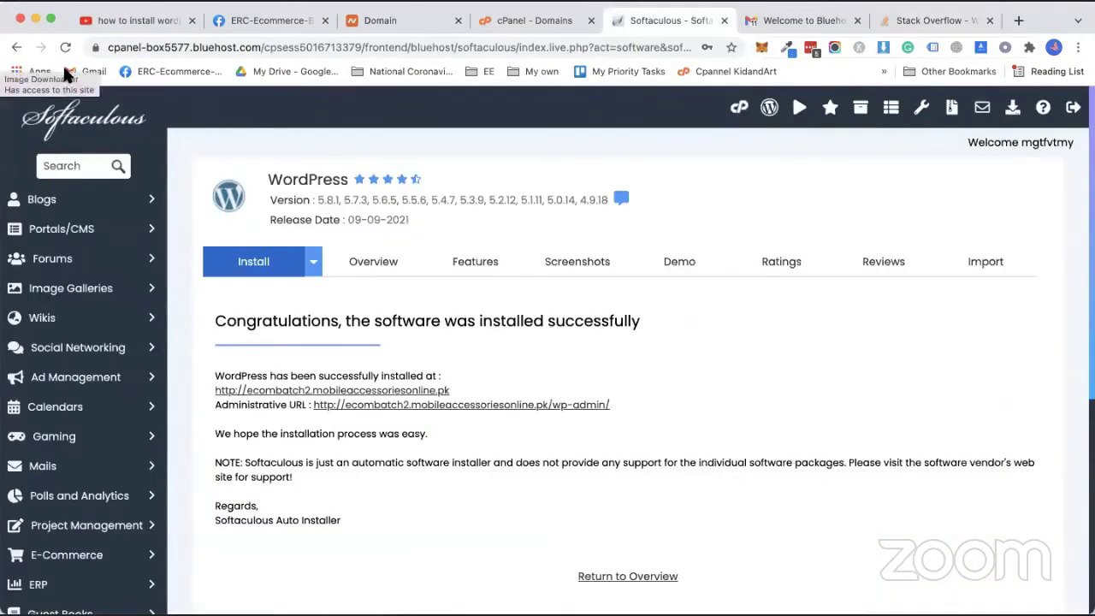
click(402, 404)
double_click(321, 48)
Change the address to end in wp-admin and load it.
key(shift+End)
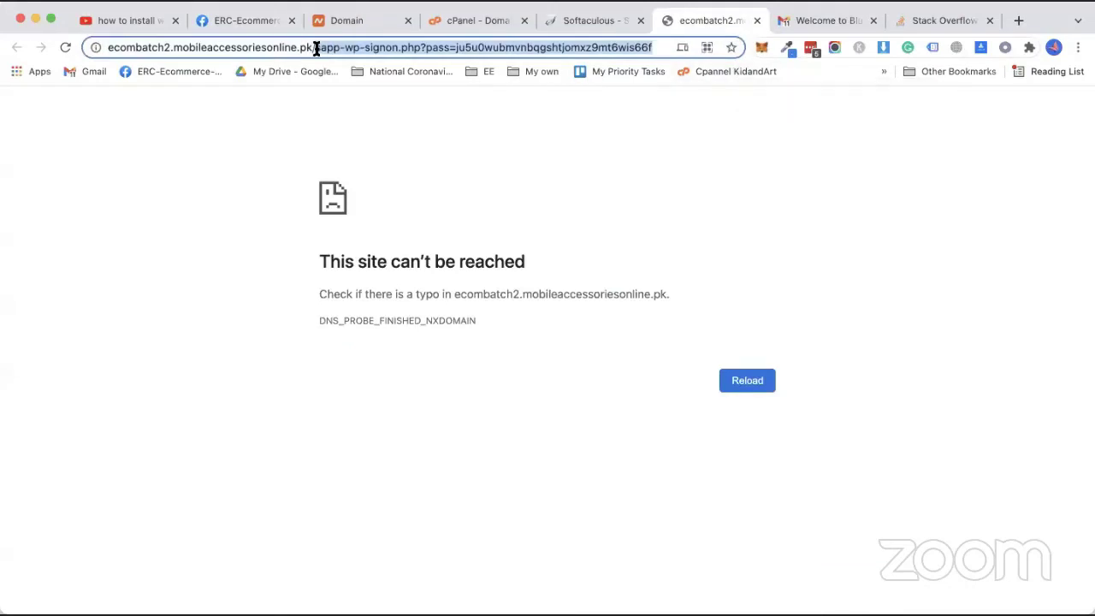
text(wp-admin)
key(Return)
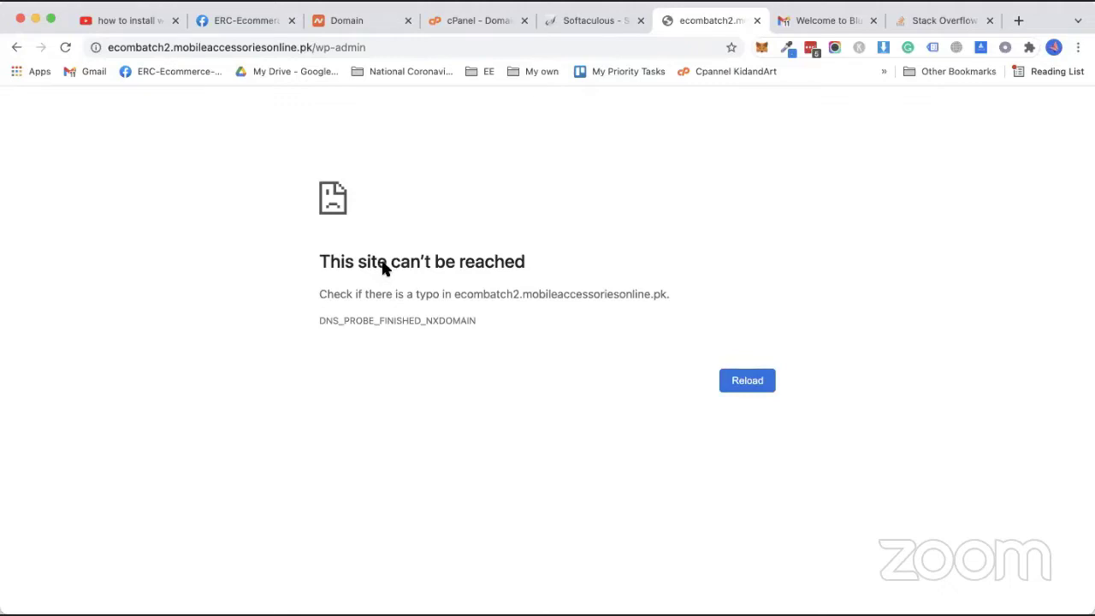
Clear Chrome's all-time cached images and files, then return to the Softaculous tab.
click(1078, 48)
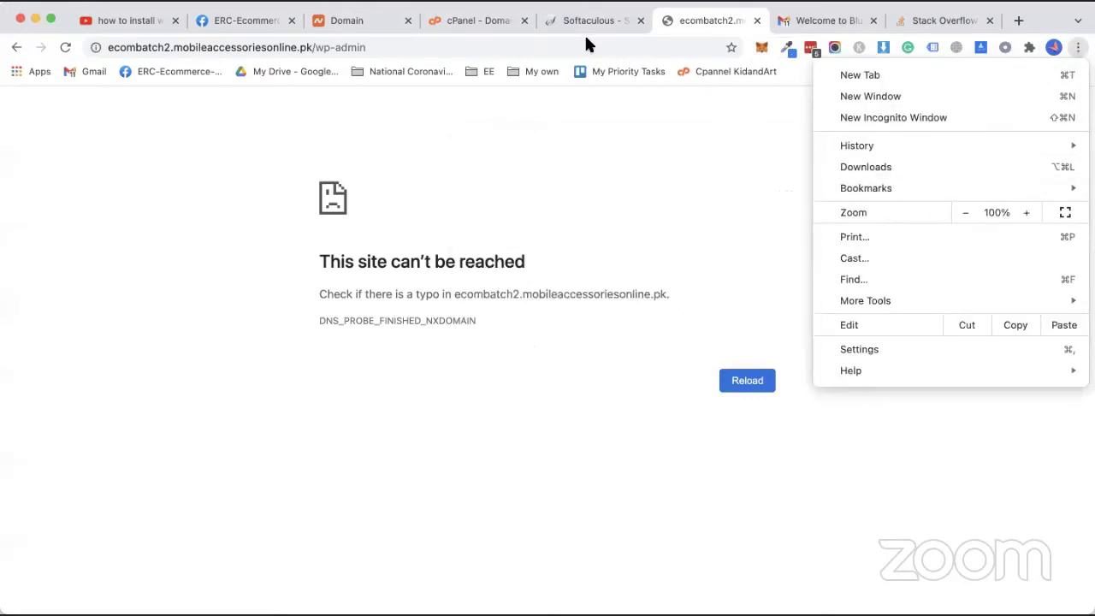
mouse_move(836, 145)
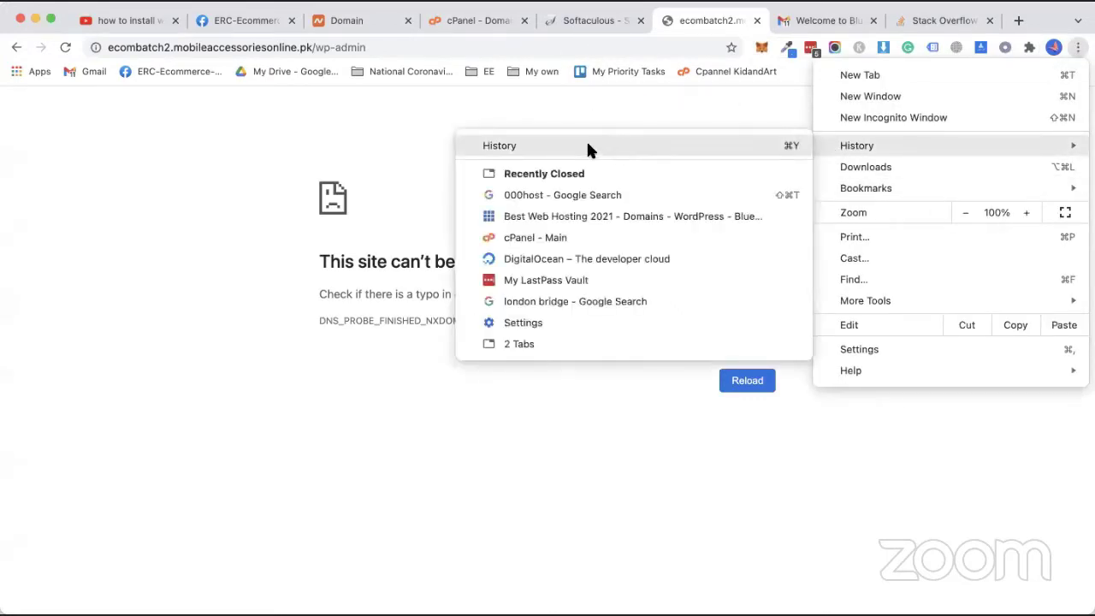
key(super+y)
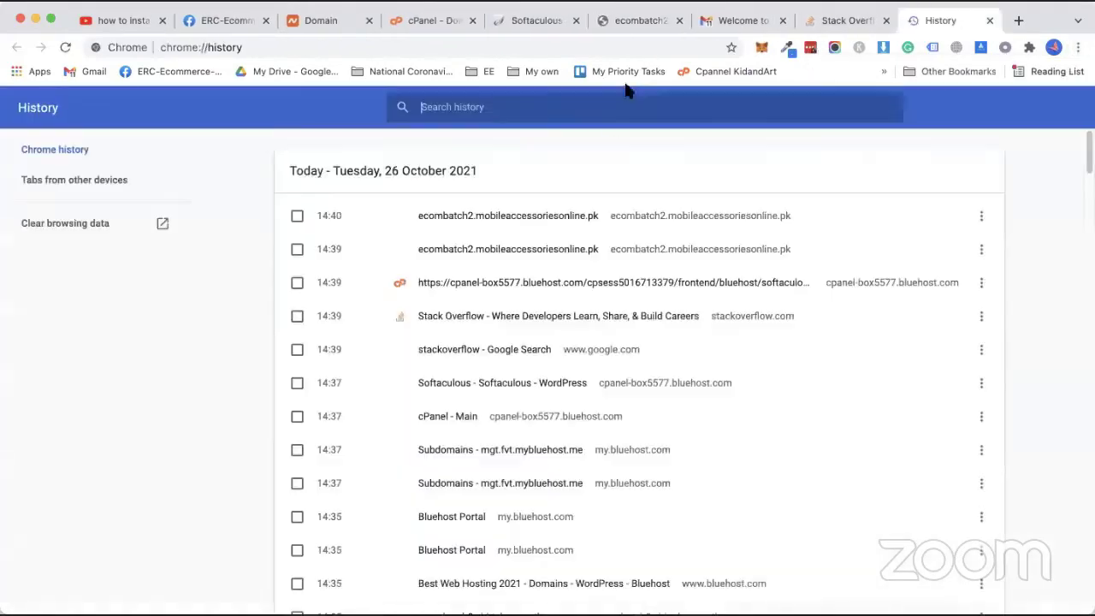
click(81, 225)
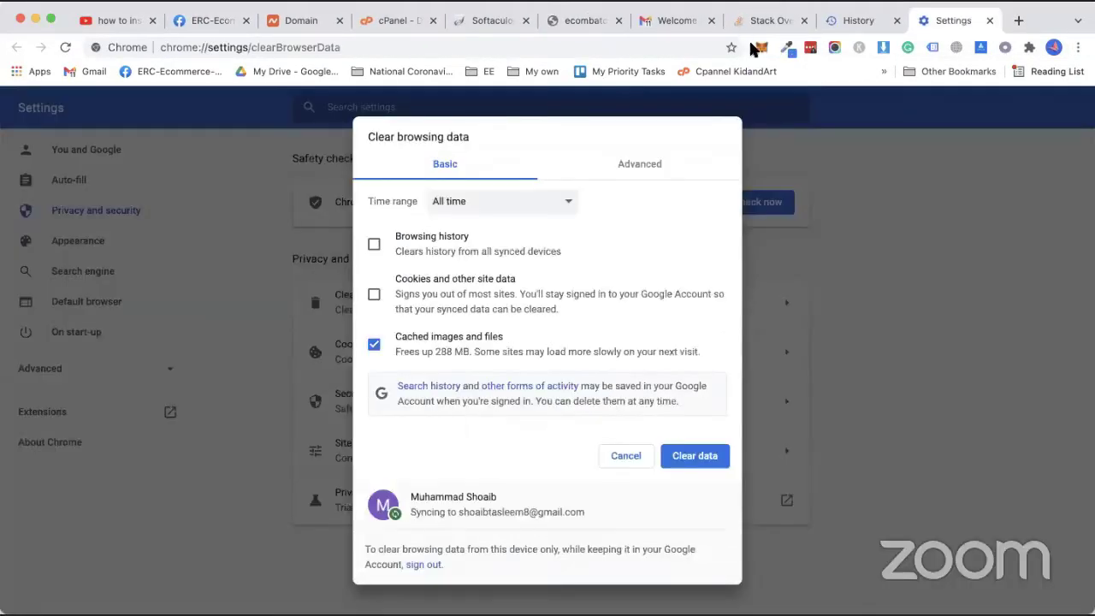
click(687, 458)
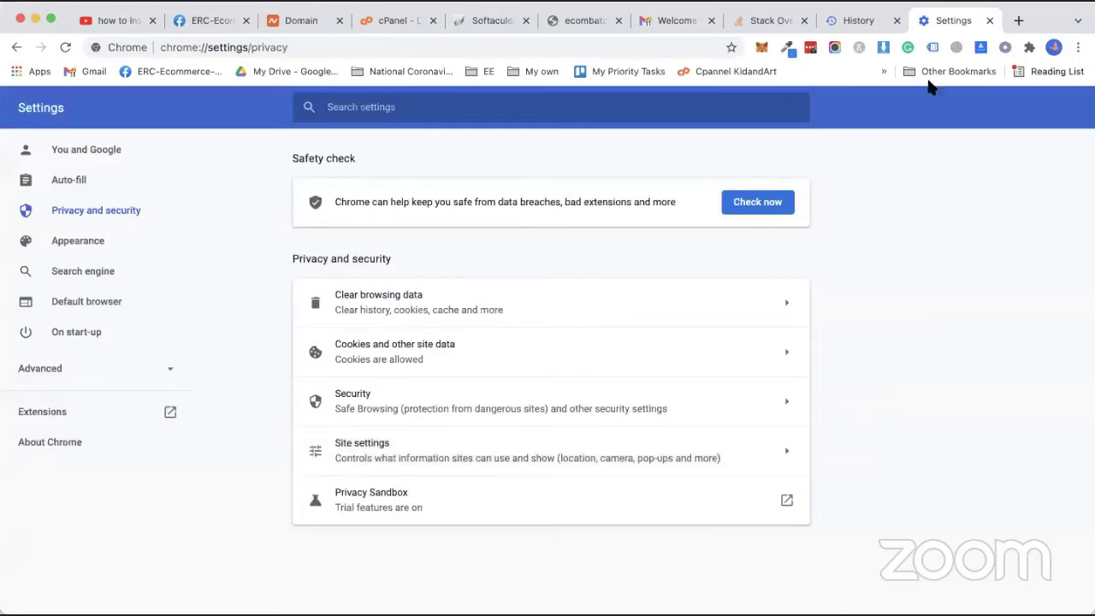
click(991, 21)
click(520, 20)
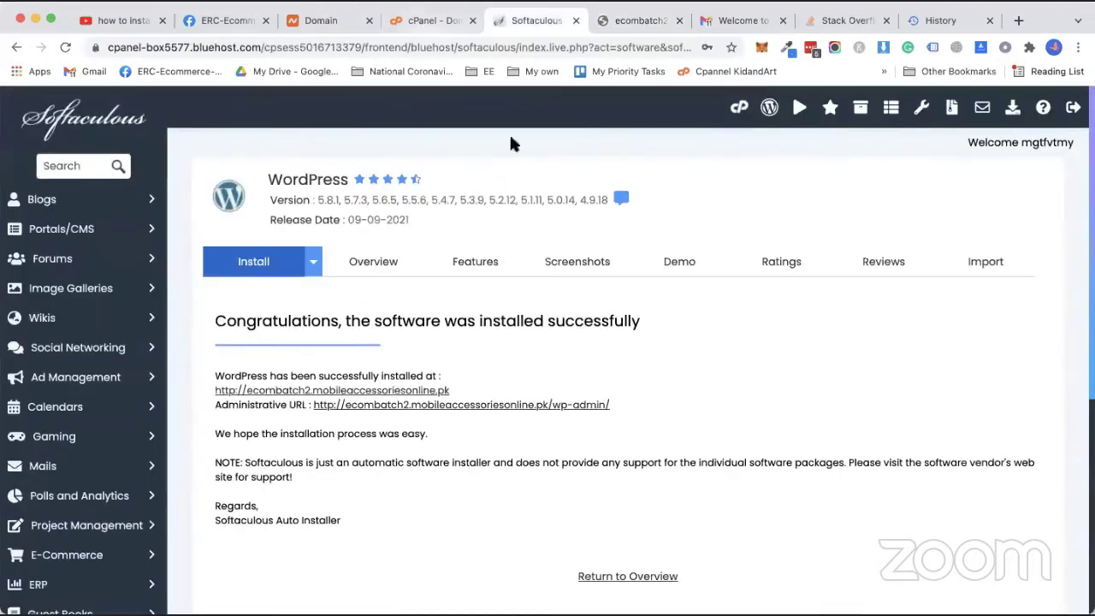
In Softaculous, expand the buycustomiphonecases.com installation and log into its WordPress admin.
click(432, 20)
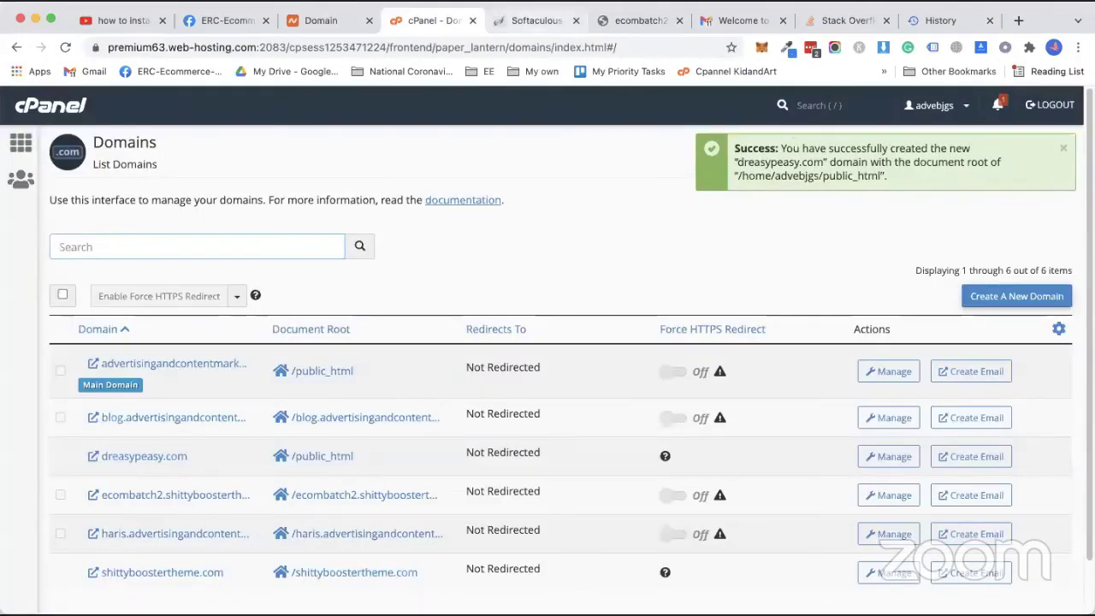
click(528, 26)
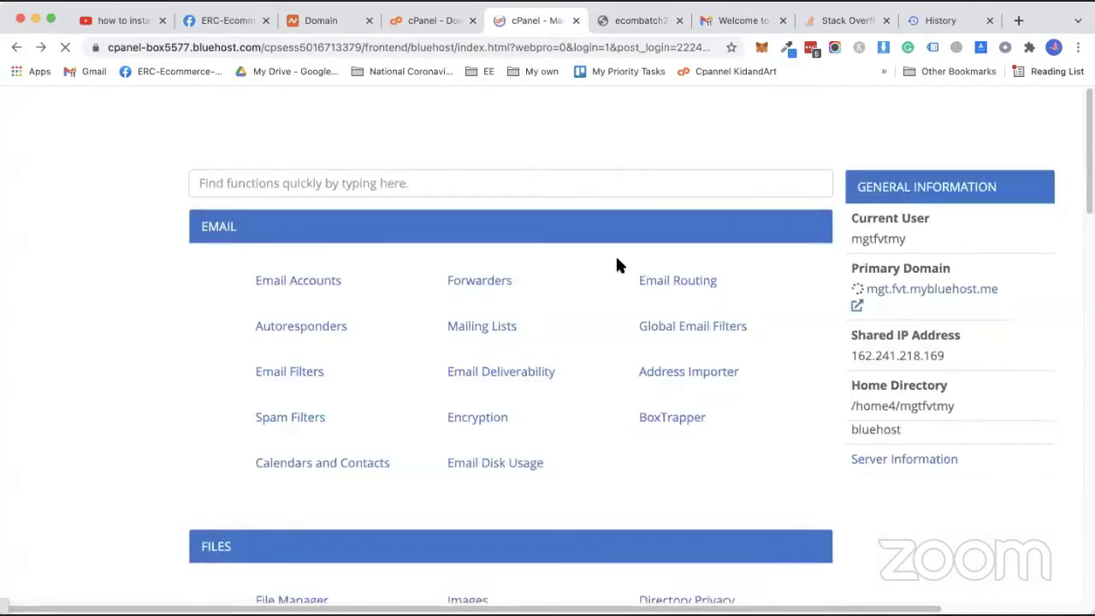
scroll(619, 265, down, 15)
click(308, 477)
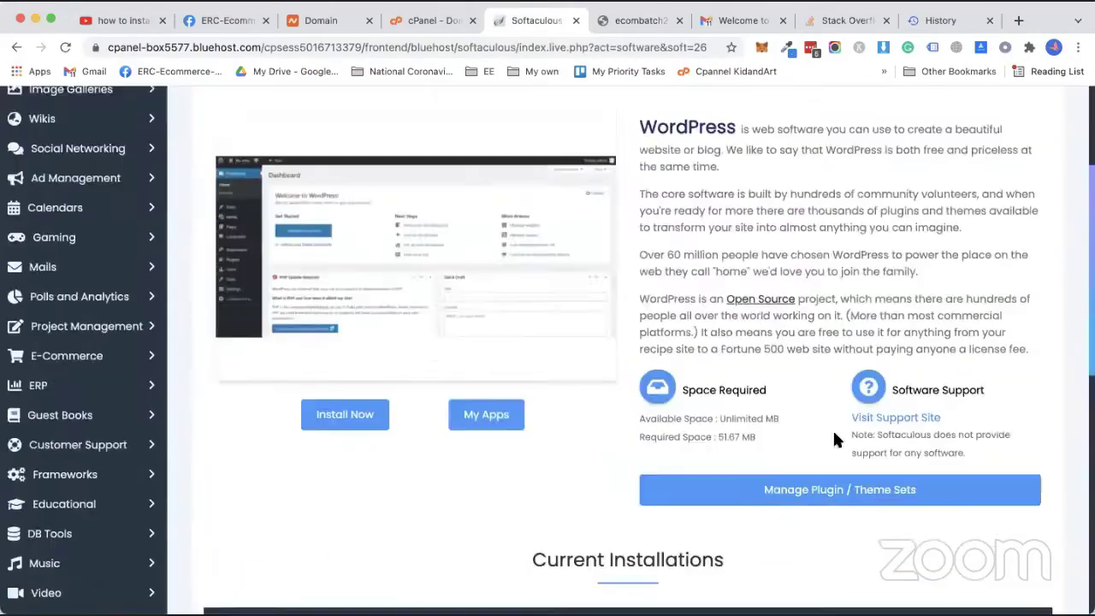
scroll(834, 434, down, 5)
click(893, 495)
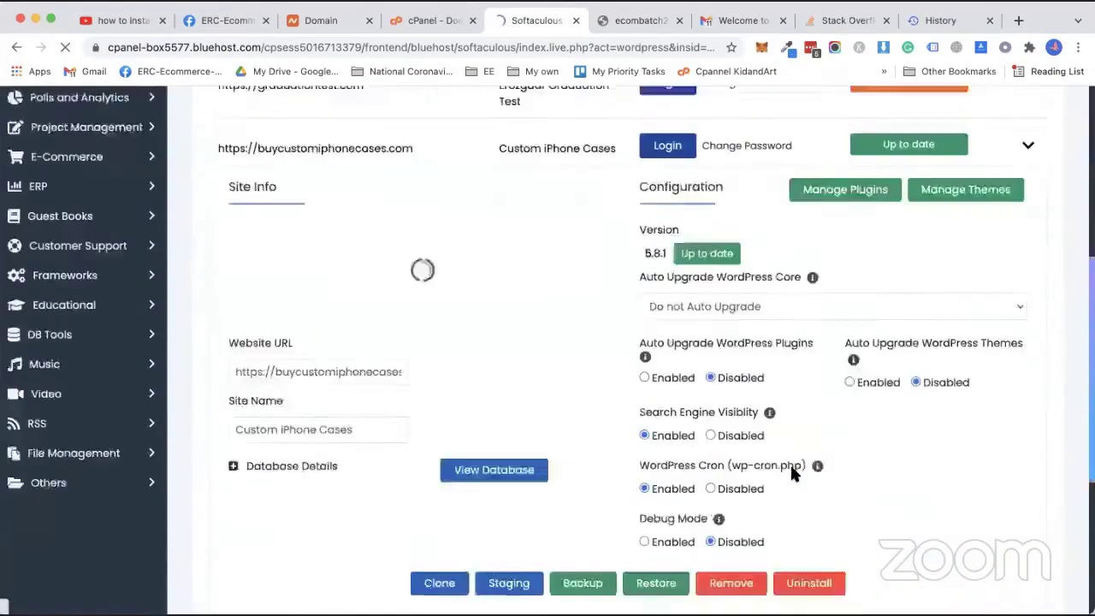
click(664, 145)
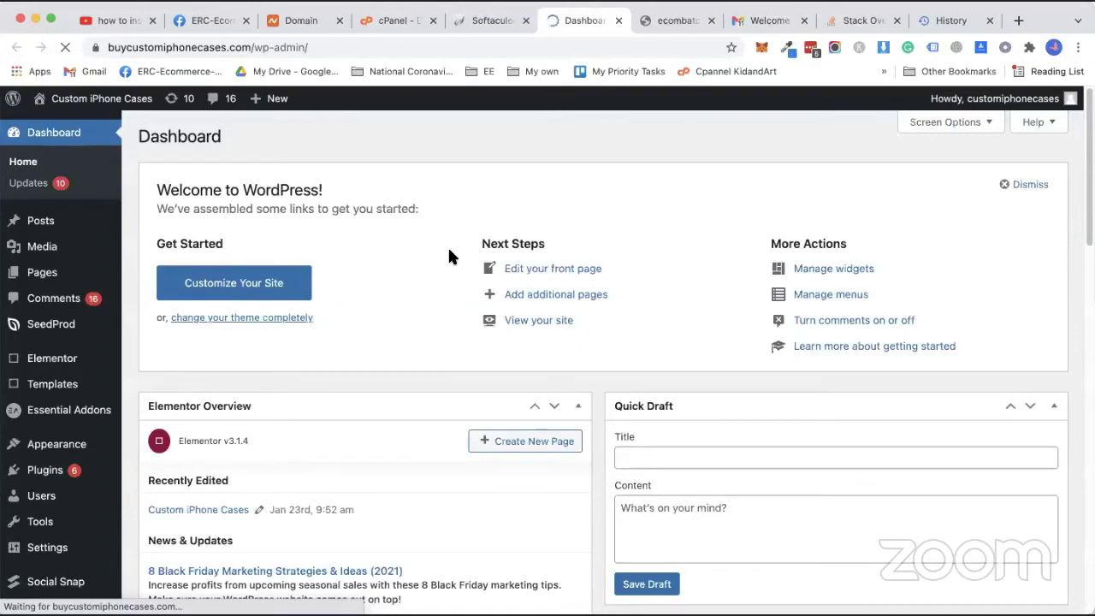
Recheck the ecombatch2 tab until it loads the WordPress wp-login.php page.
scroll(94, 470, down, 3)
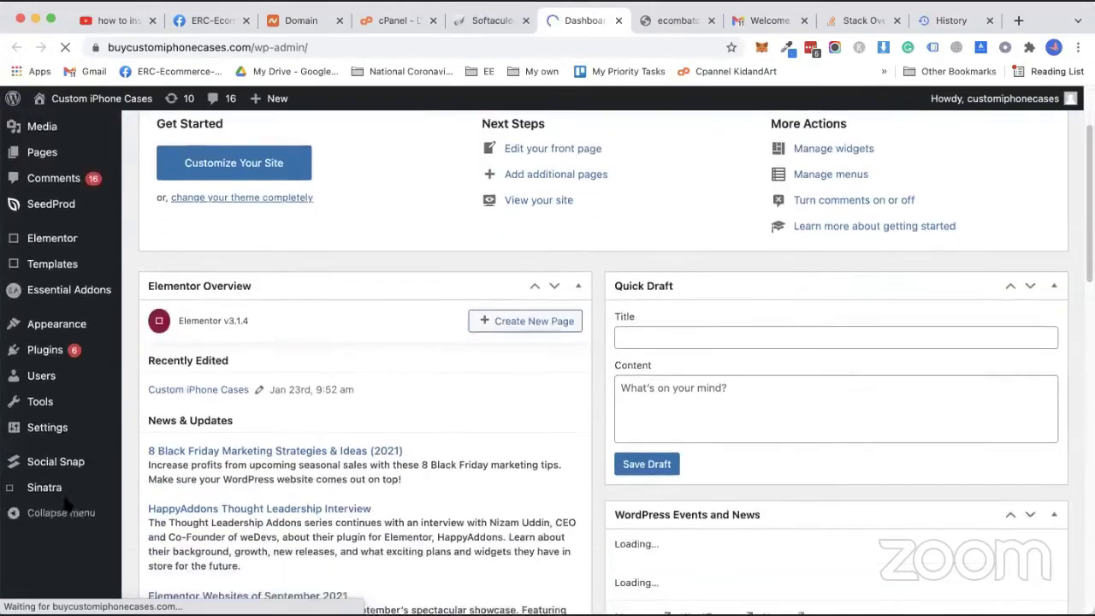
scroll(82, 514, up, 3)
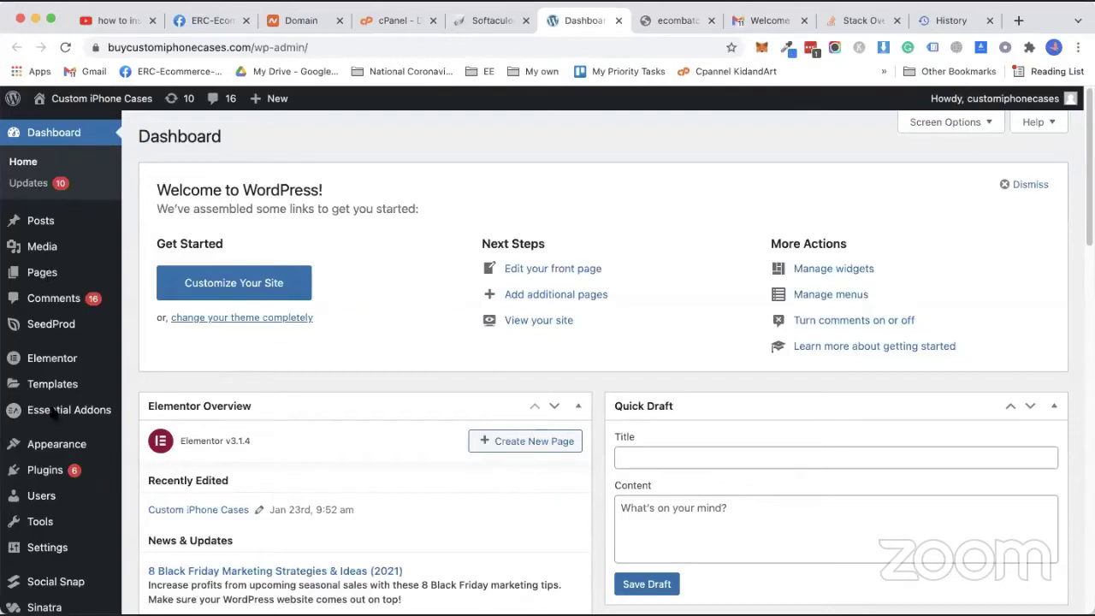
scroll(47, 419, down, 1)
scroll(47, 419, down, 1)
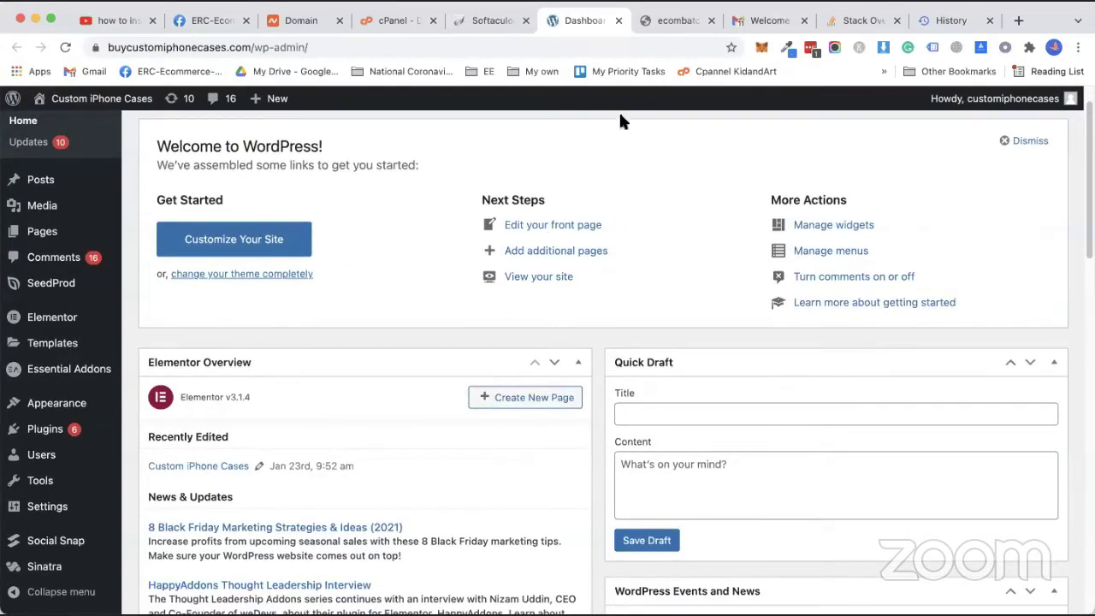
click(660, 28)
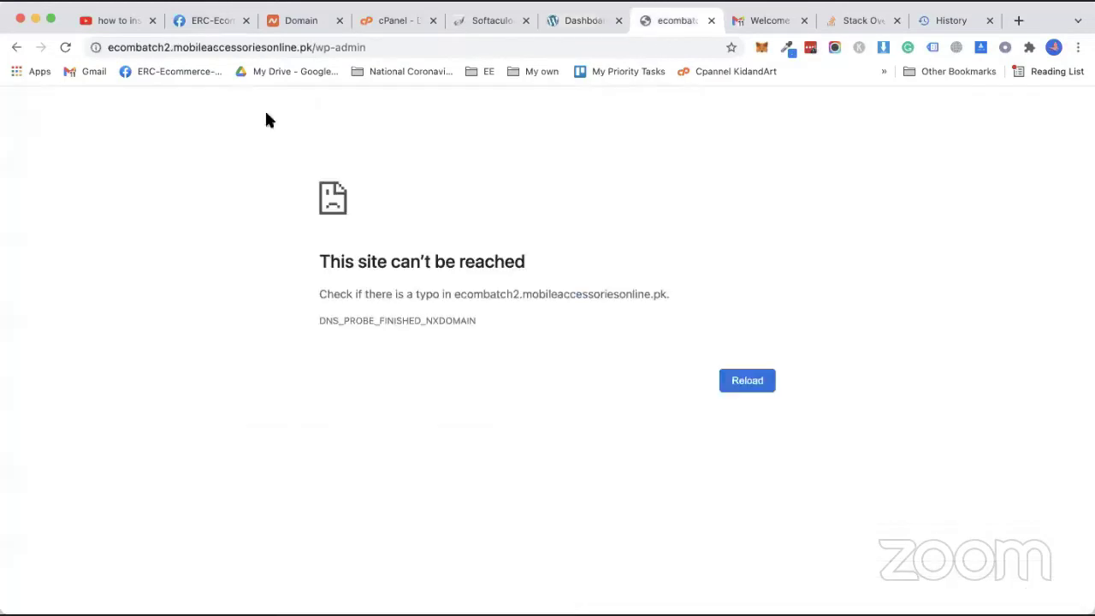
click(586, 20)
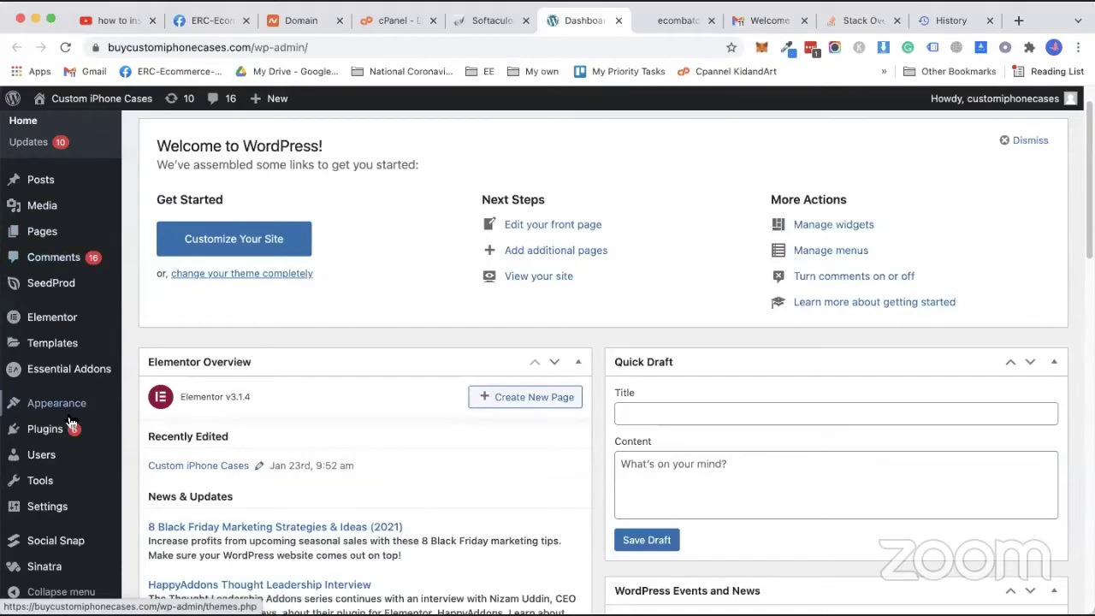
scroll(39, 477, down, 2)
scroll(41, 462, down, 3)
scroll(60, 445, up, 6)
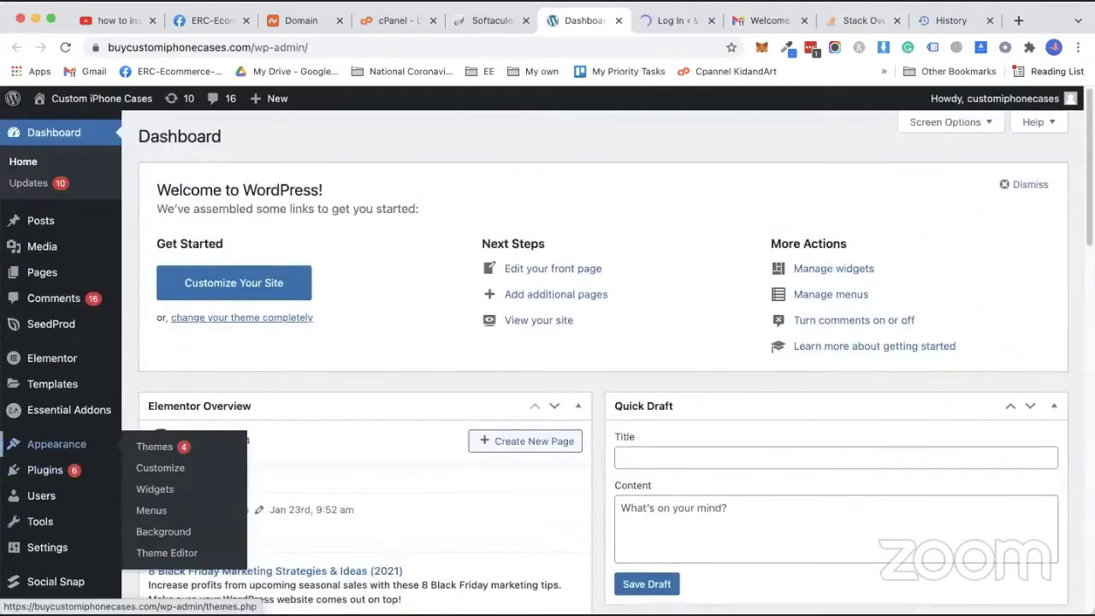
click(688, 24)
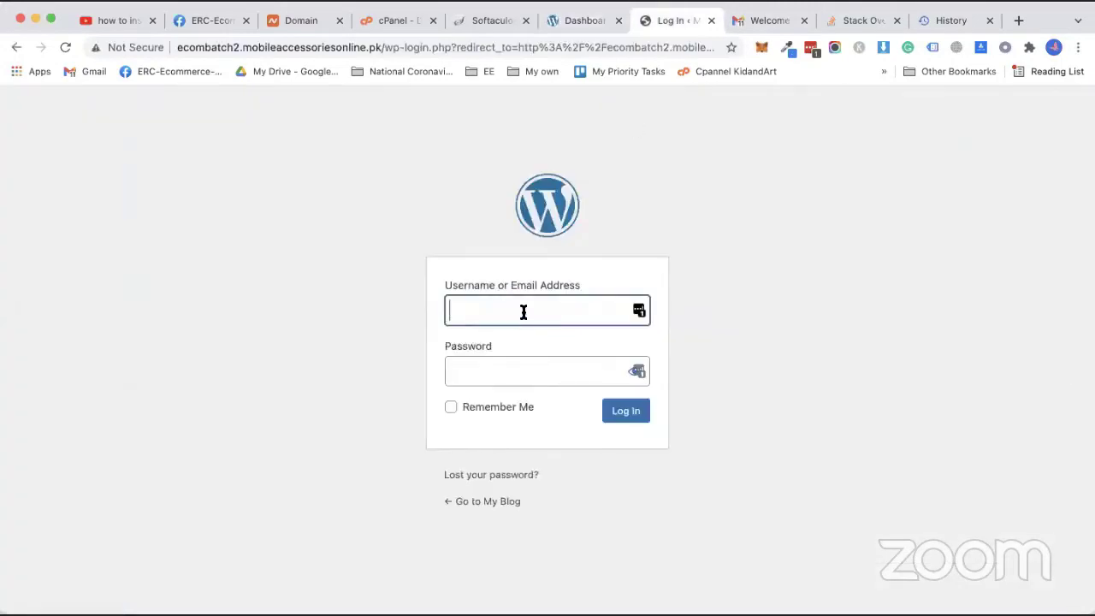
Log into ecombatch2 as admin, decline the LastPass password update, and close the Jetpack banner.
text(adm)
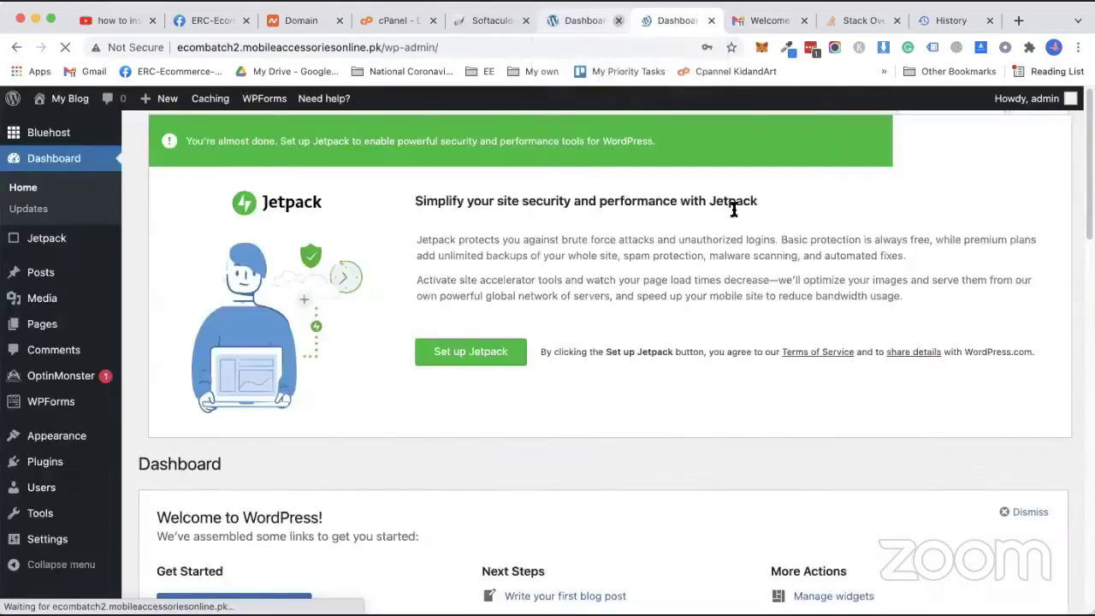
click(619, 20)
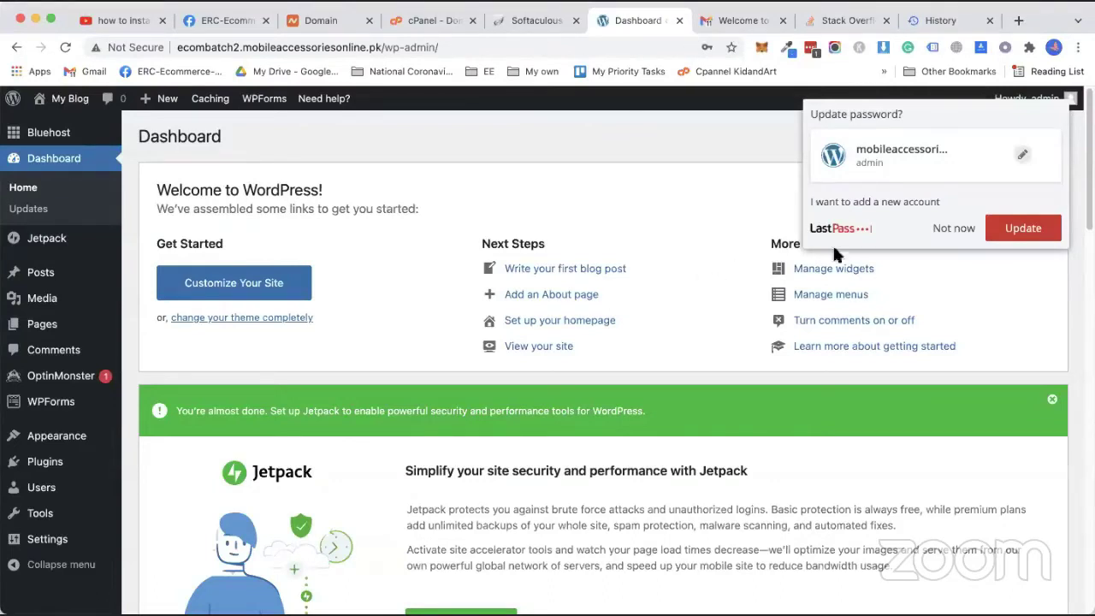
click(952, 233)
click(1051, 402)
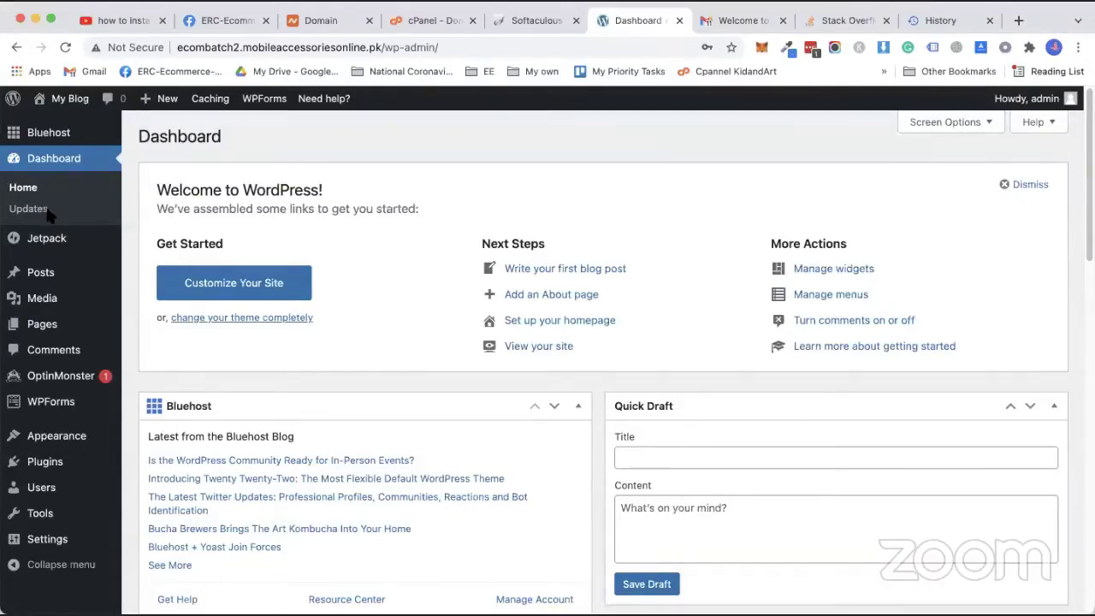
Open Posts, dismiss the OptinMonster notice, try Add New, then return to the posts list.
click(45, 279)
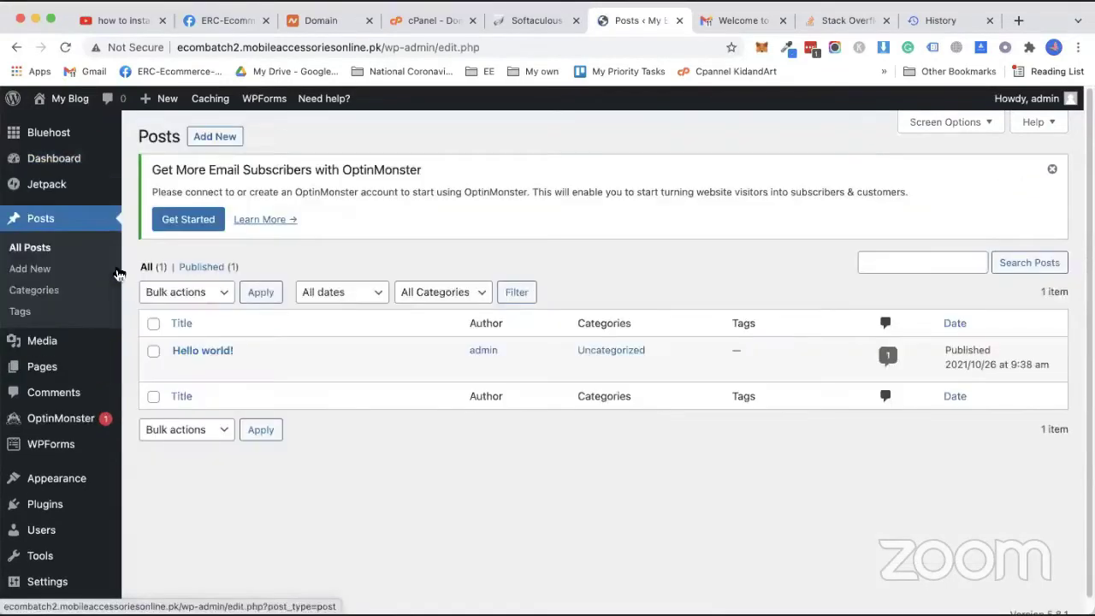
click(1053, 170)
mouse_move(590, 265)
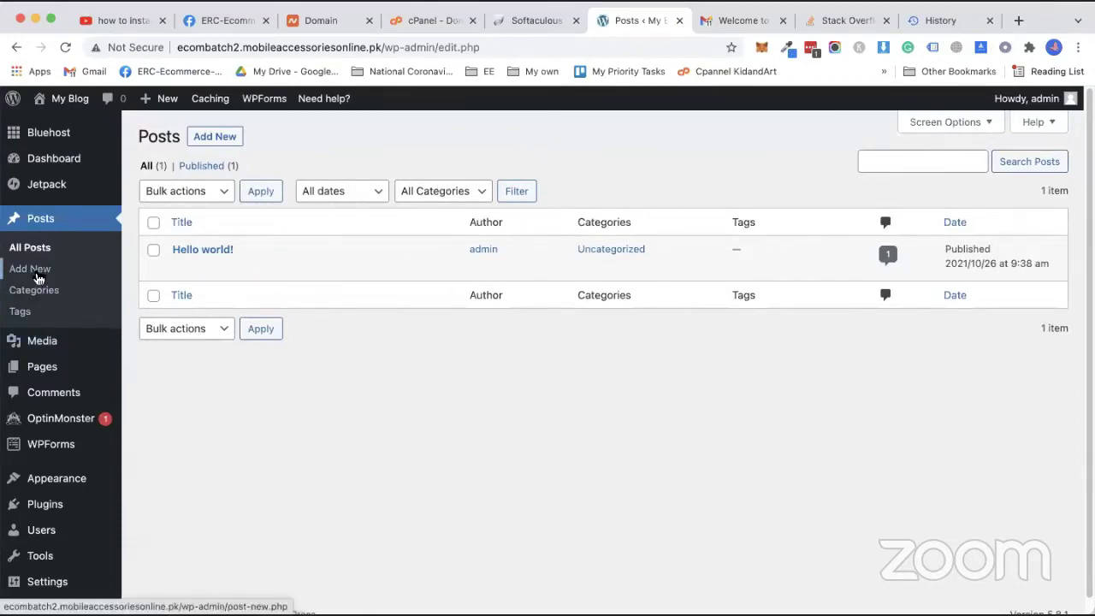
click(30, 270)
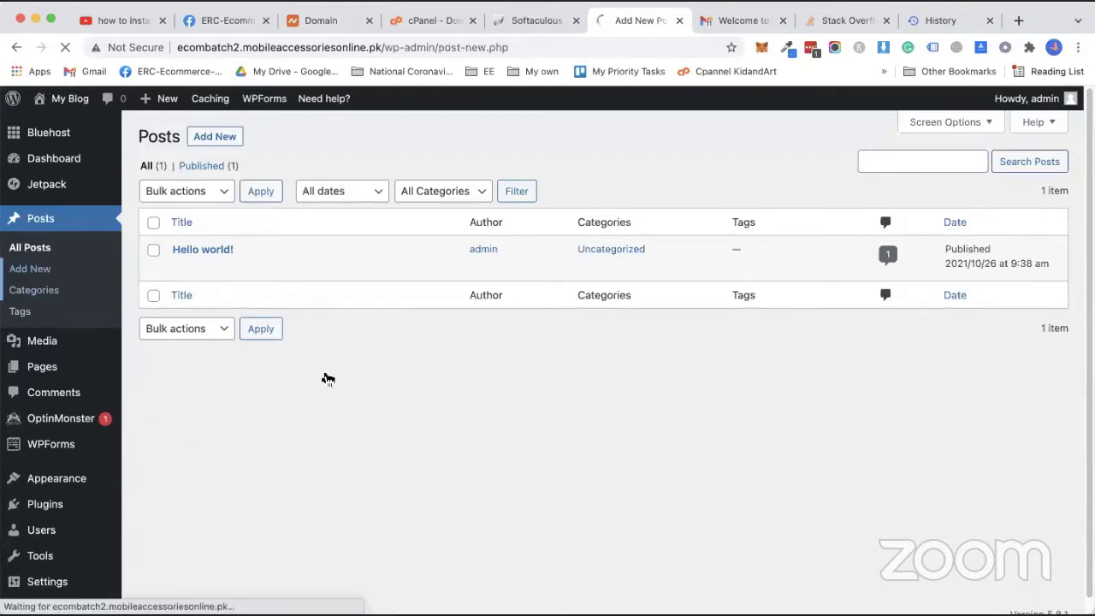
click(782, 21)
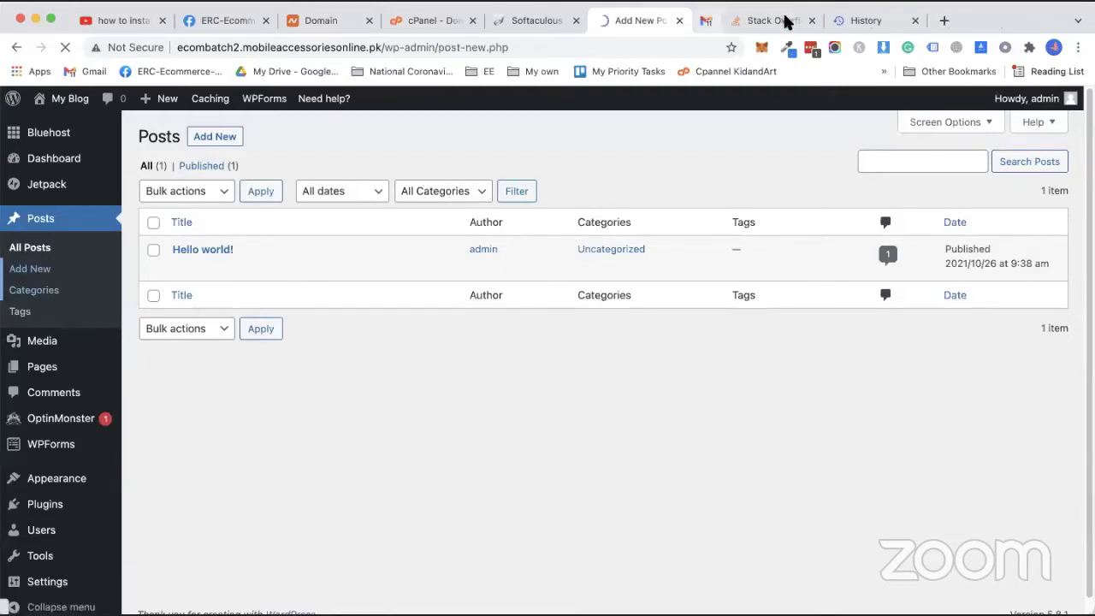
click(782, 21)
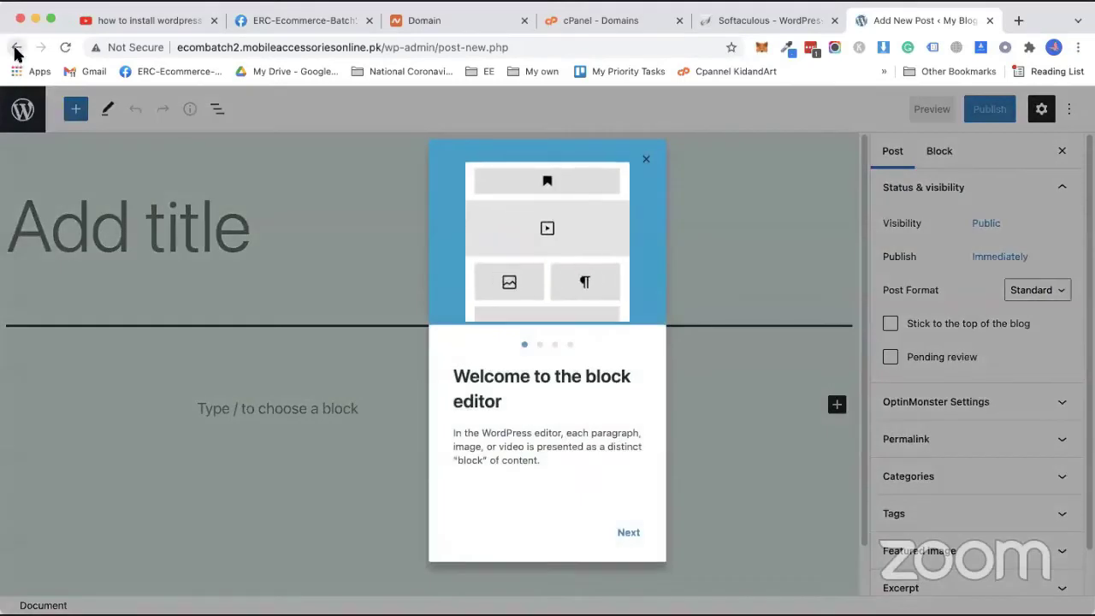
click(16, 47)
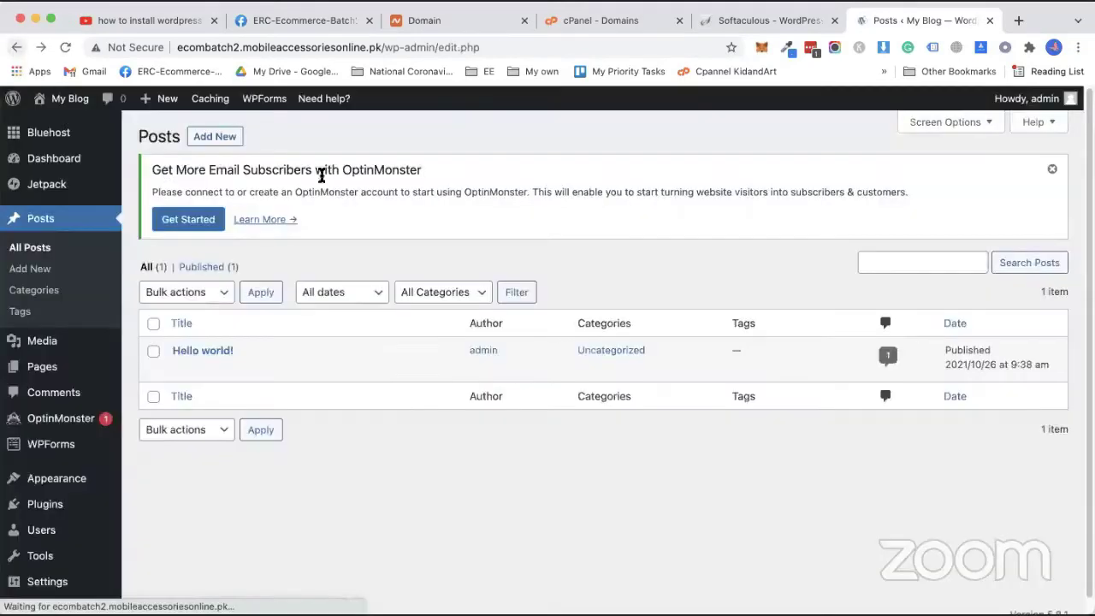
Visit Categories, Media, Pages and Comments, ending on the one sample comment.
click(36, 294)
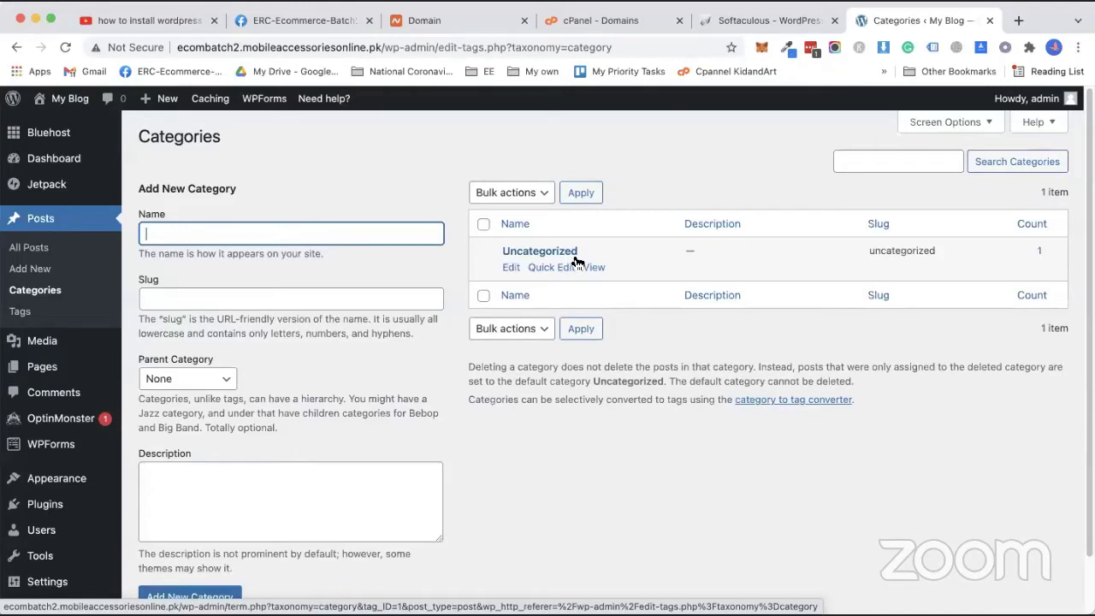
click(47, 349)
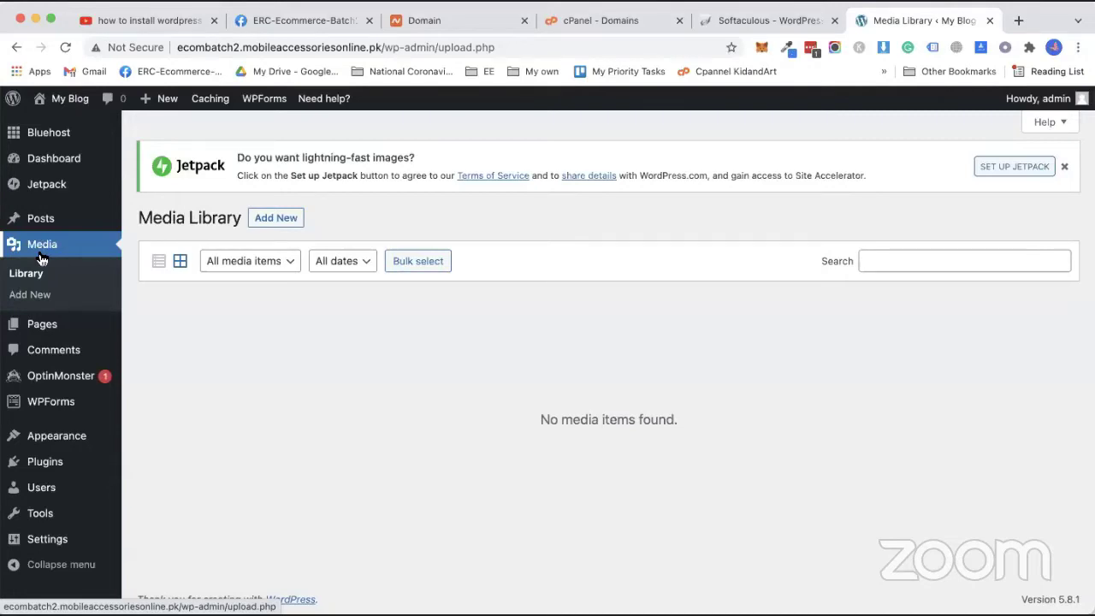
click(48, 329)
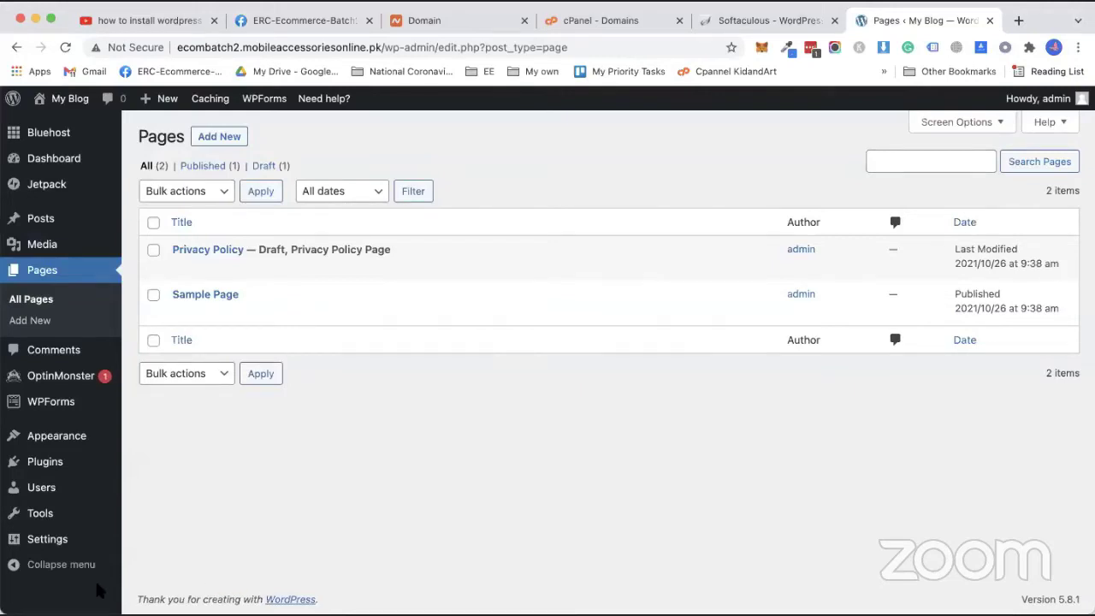
click(62, 355)
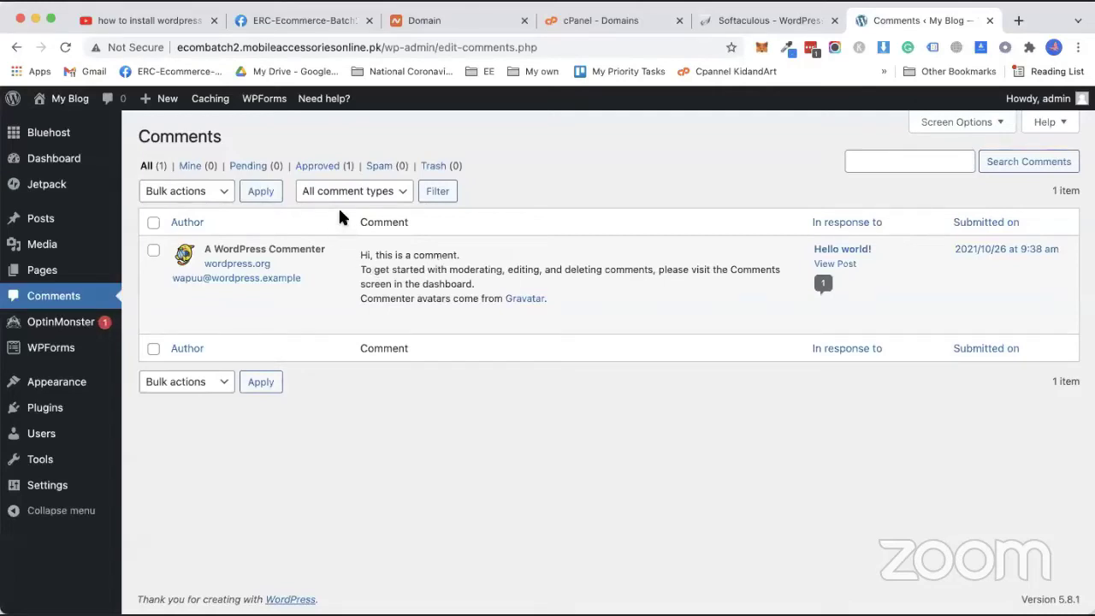
Filter comments by Approved and Spam, then go to the OptinMonster dashboard.
click(323, 167)
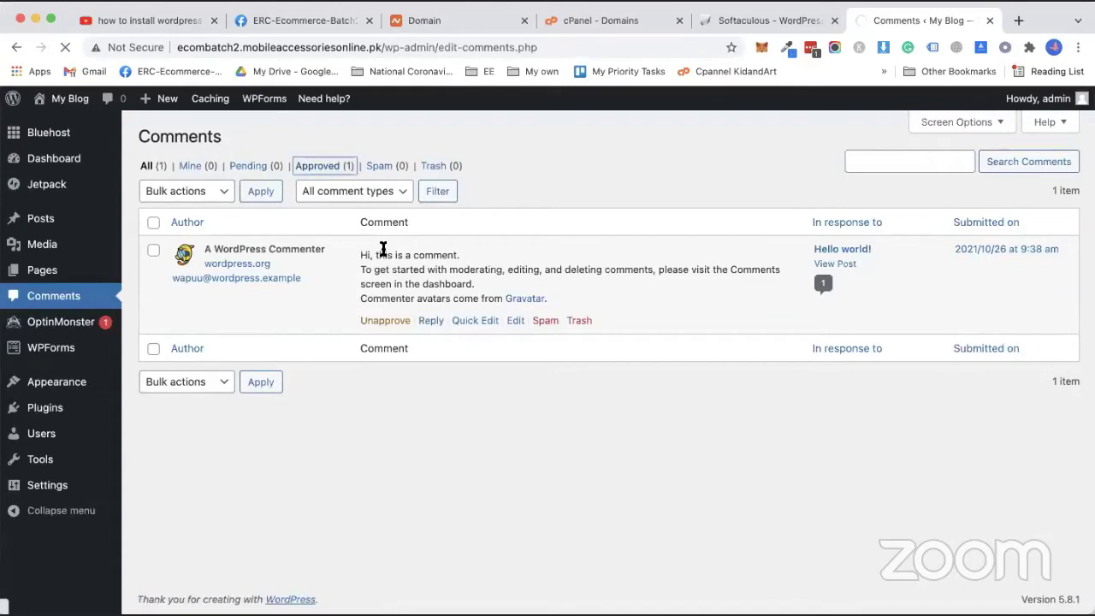
click(384, 167)
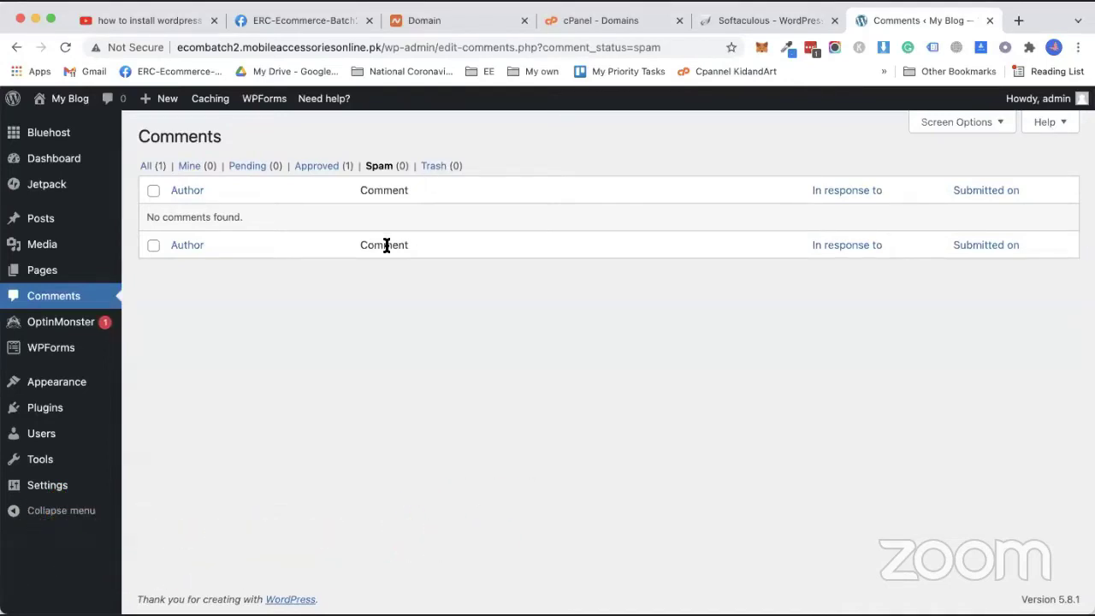
click(64, 332)
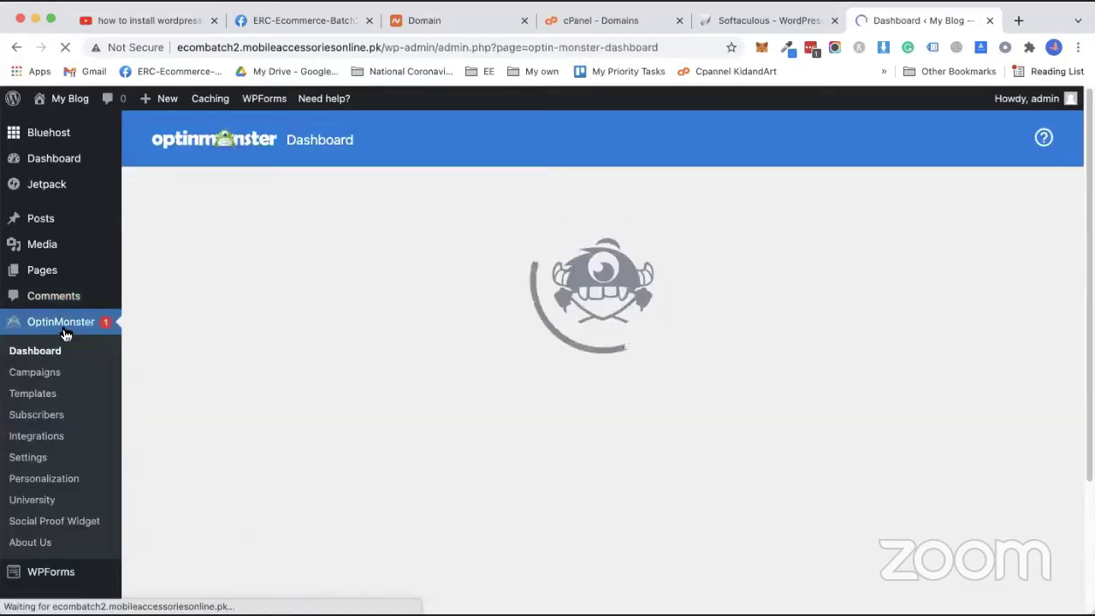
Select all six plugins on the Plugins page and bulk-deactivate them.
scroll(36, 461, down, 1)
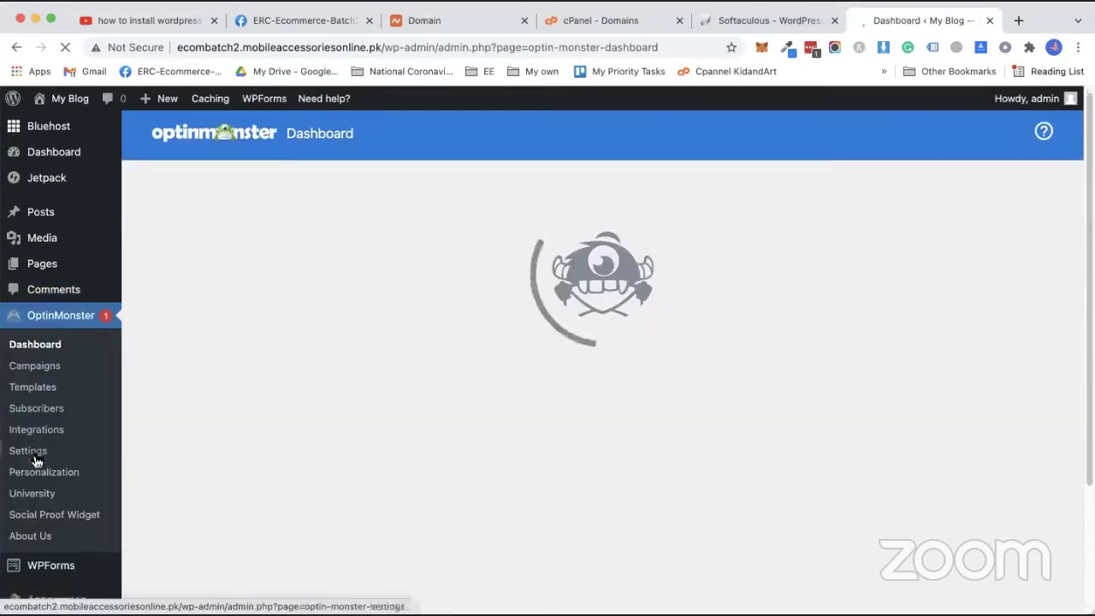
scroll(36, 460, down, 4)
mouse_move(19, 462)
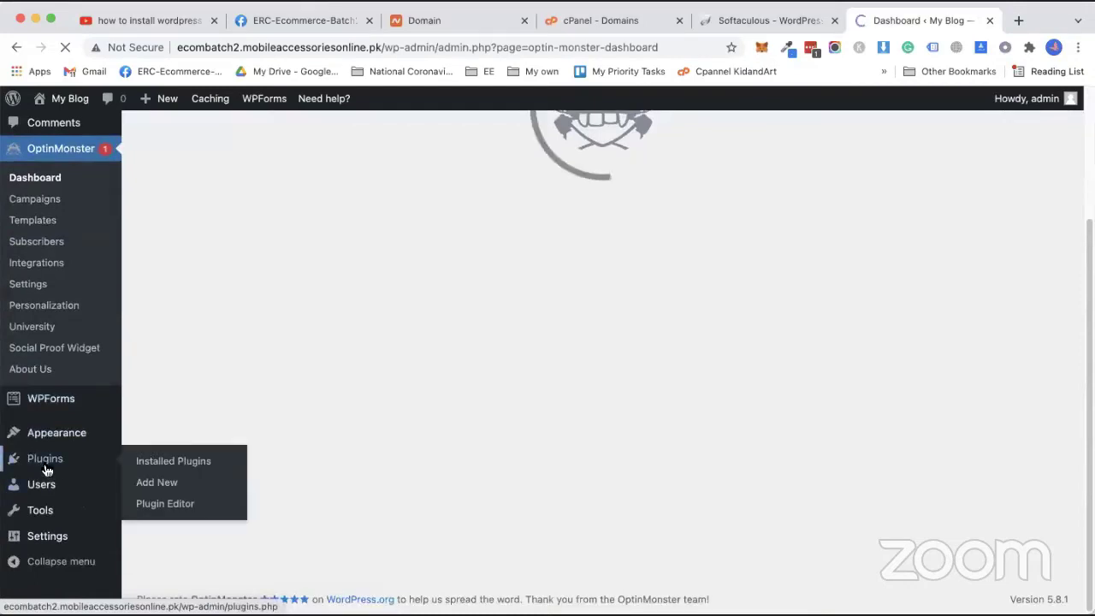
click(47, 470)
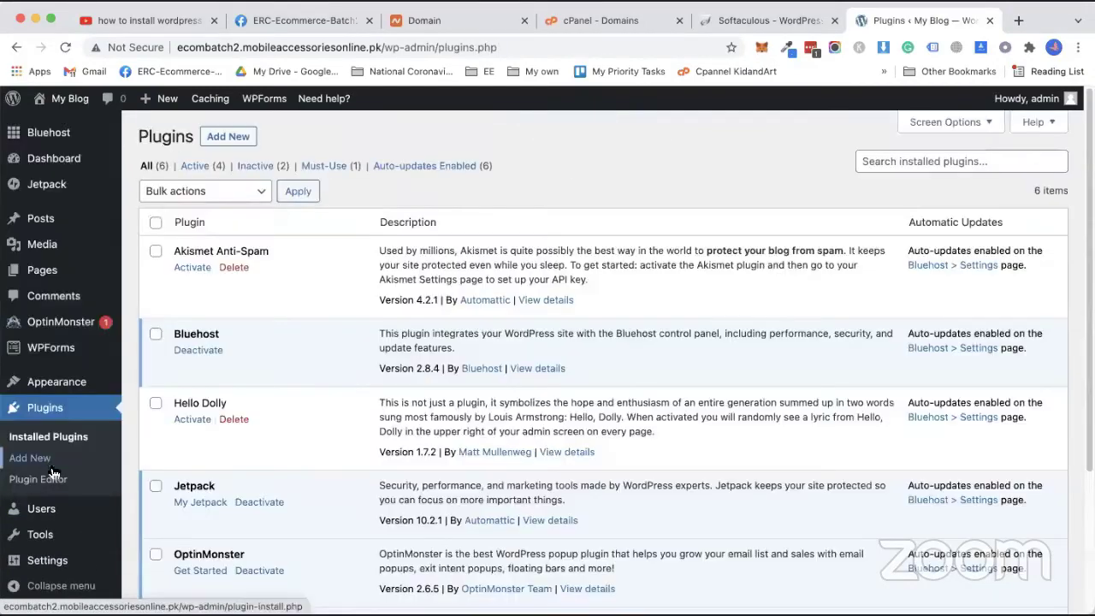
click(155, 221)
click(220, 192)
click(192, 226)
click(298, 191)
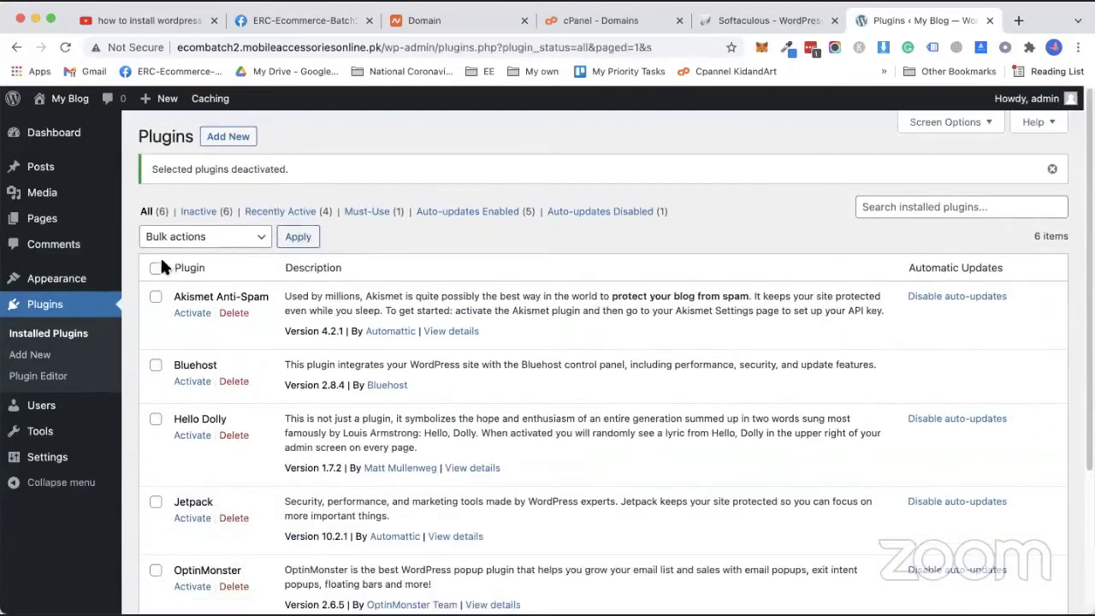
Select all plugins again and bulk-delete them, confirming the deletion.
click(155, 268)
click(205, 236)
click(184, 305)
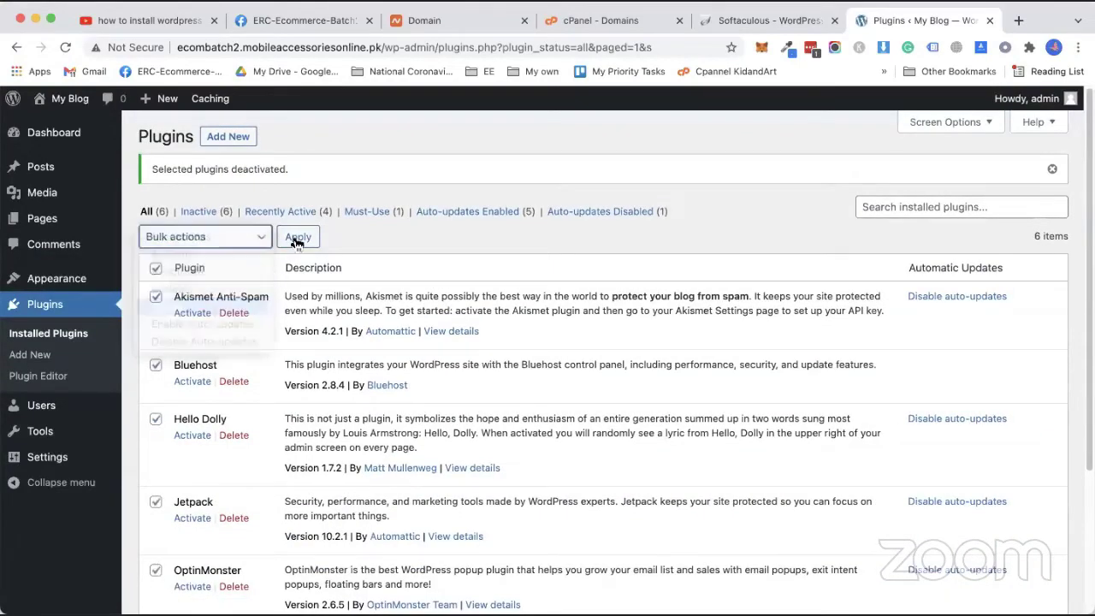
click(720, 173)
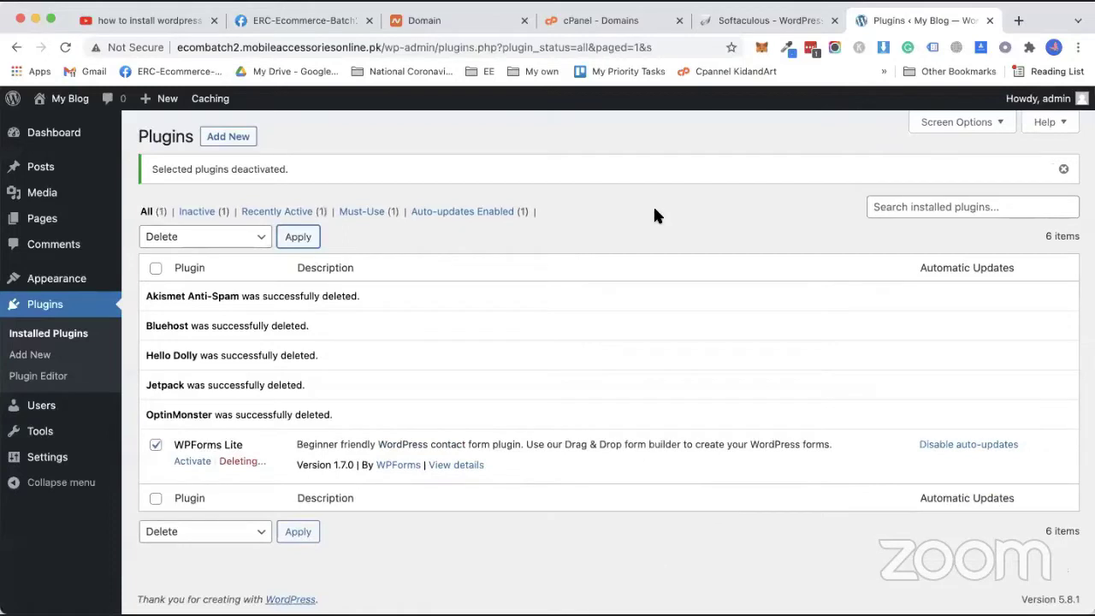
Look over the Comments list and the four installed themes.
click(54, 245)
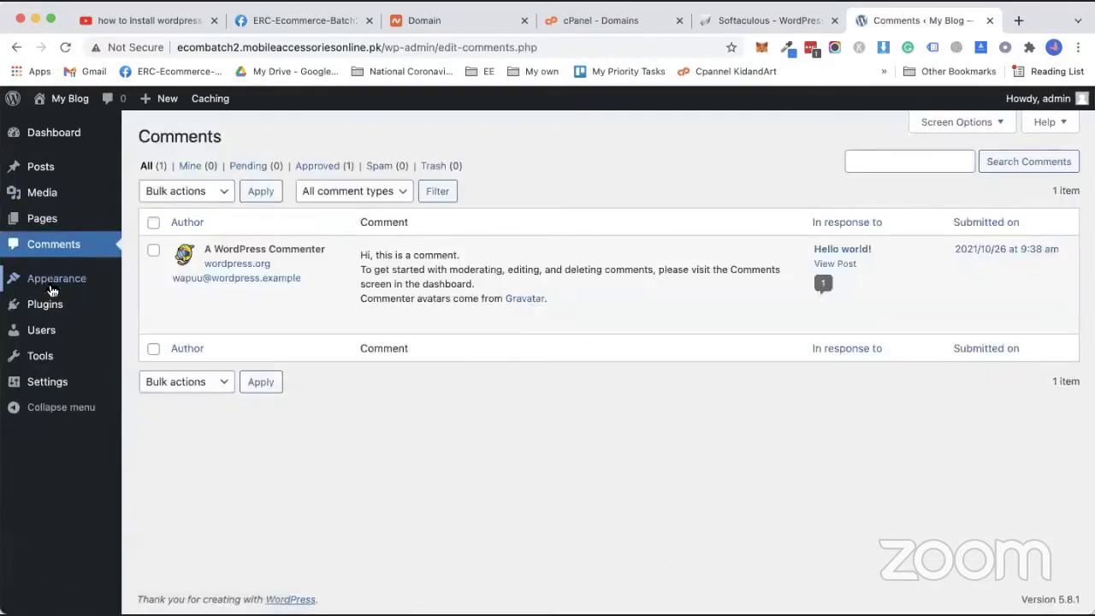
click(50, 289)
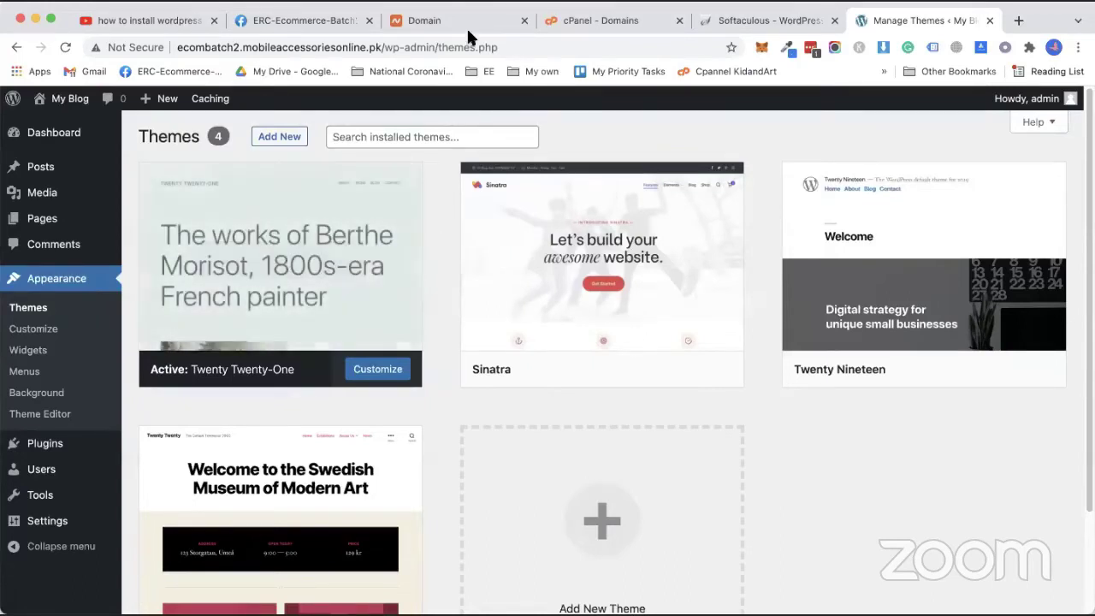
click(482, 21)
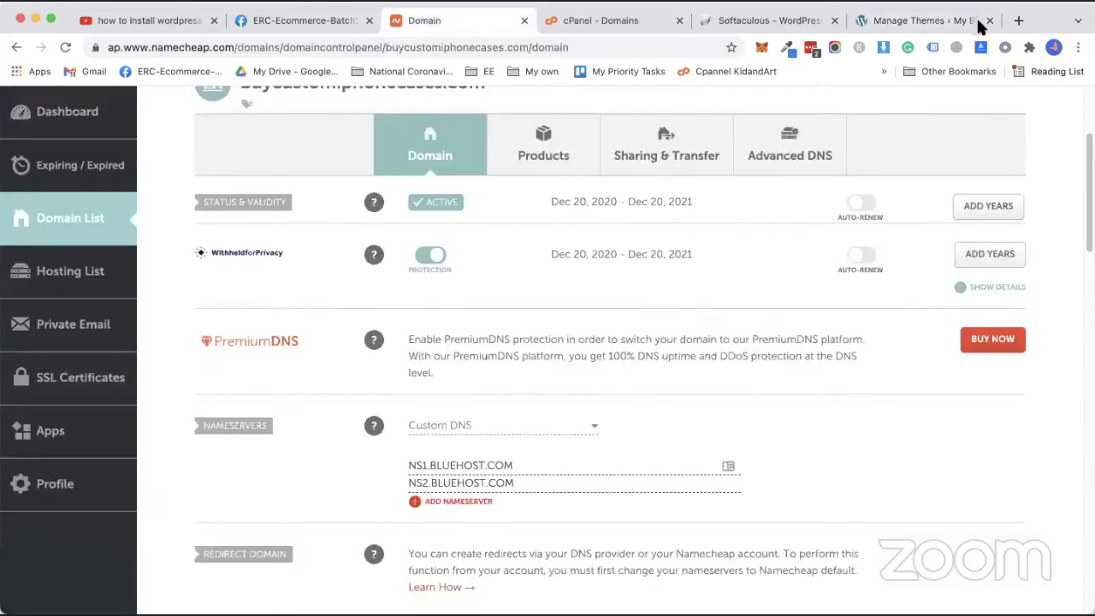
Search 'partner shopify' in a new tab to reach the Shopify Partner Program page.
click(1018, 21)
click(616, 49)
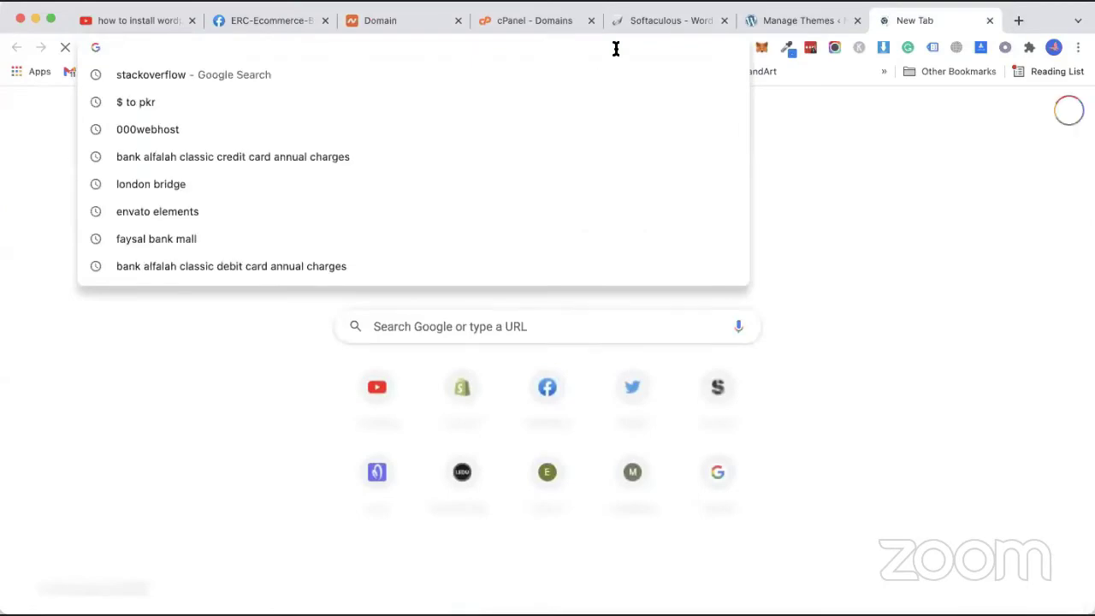
text(partner shopify)
key(Return)
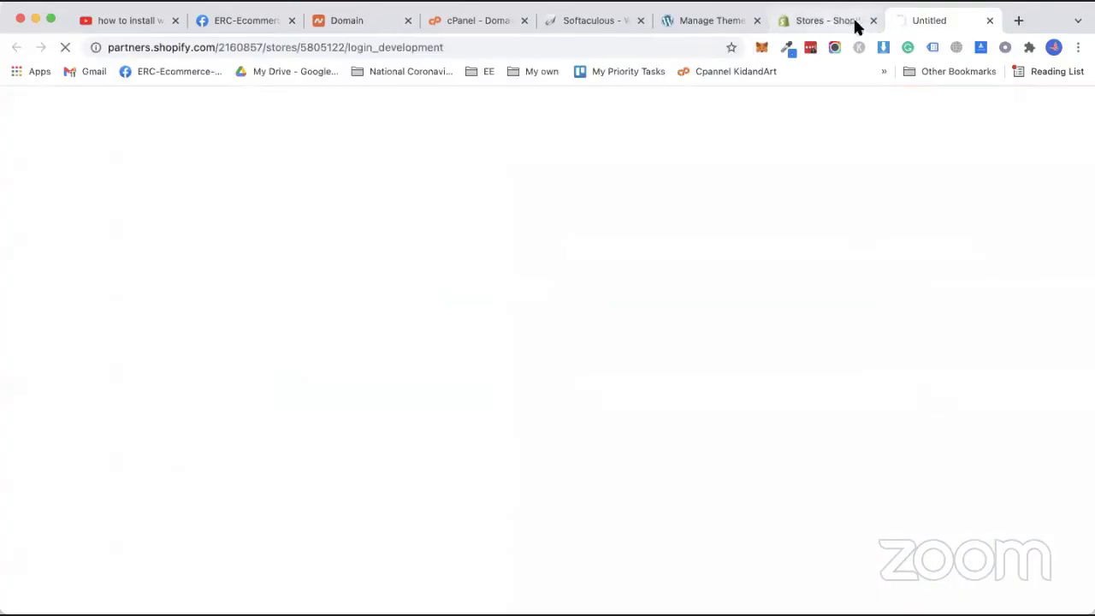
Open Shopify's Online Store Themes page (Moltestore home10 current) and compare it with WordPress themes.
click(872, 21)
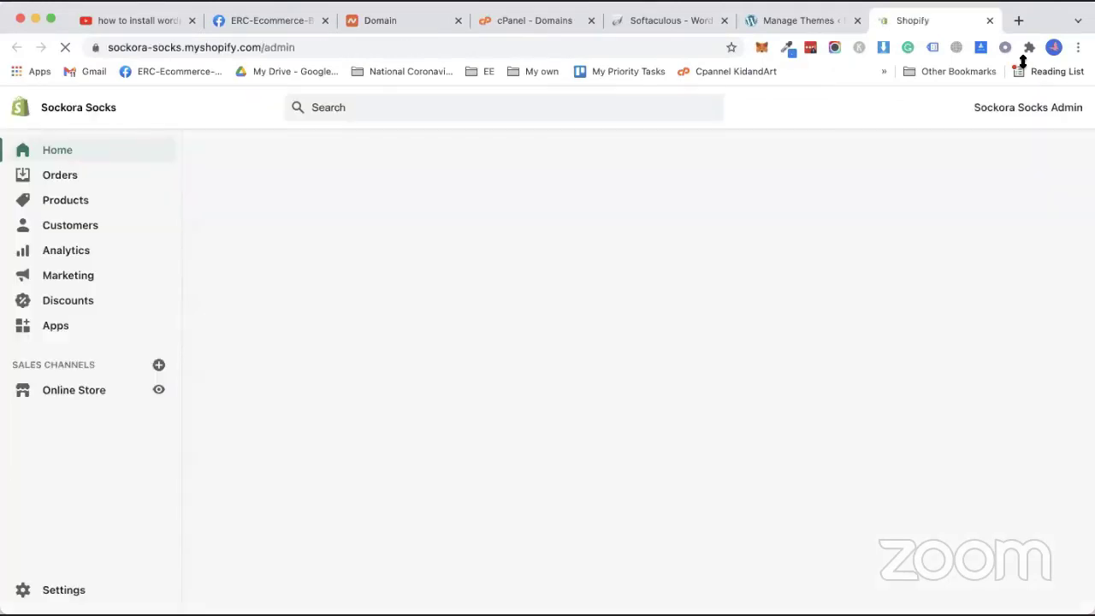
click(82, 391)
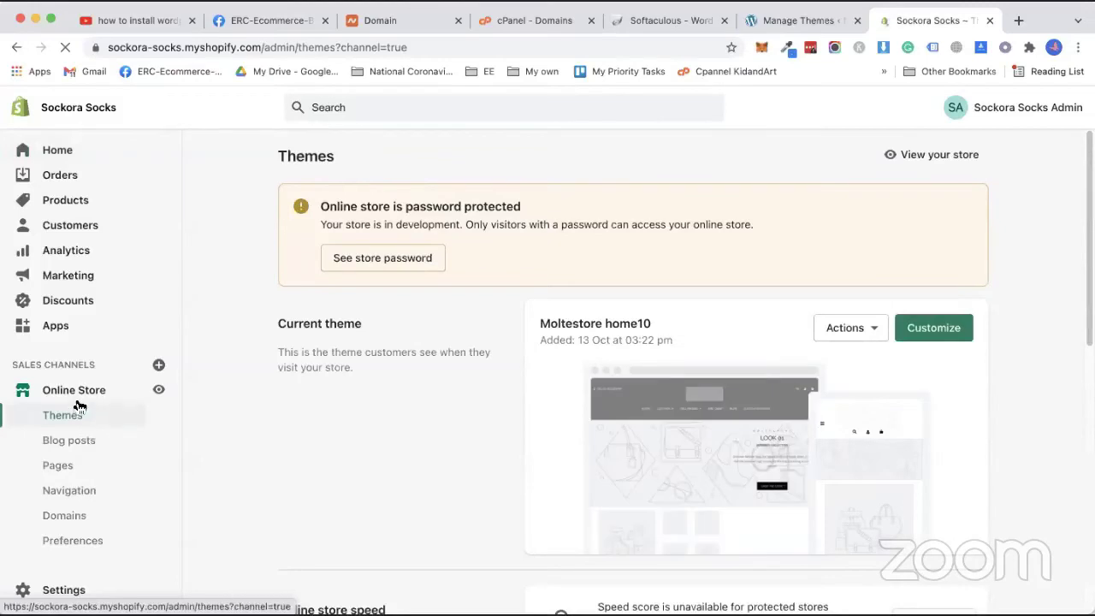
click(777, 22)
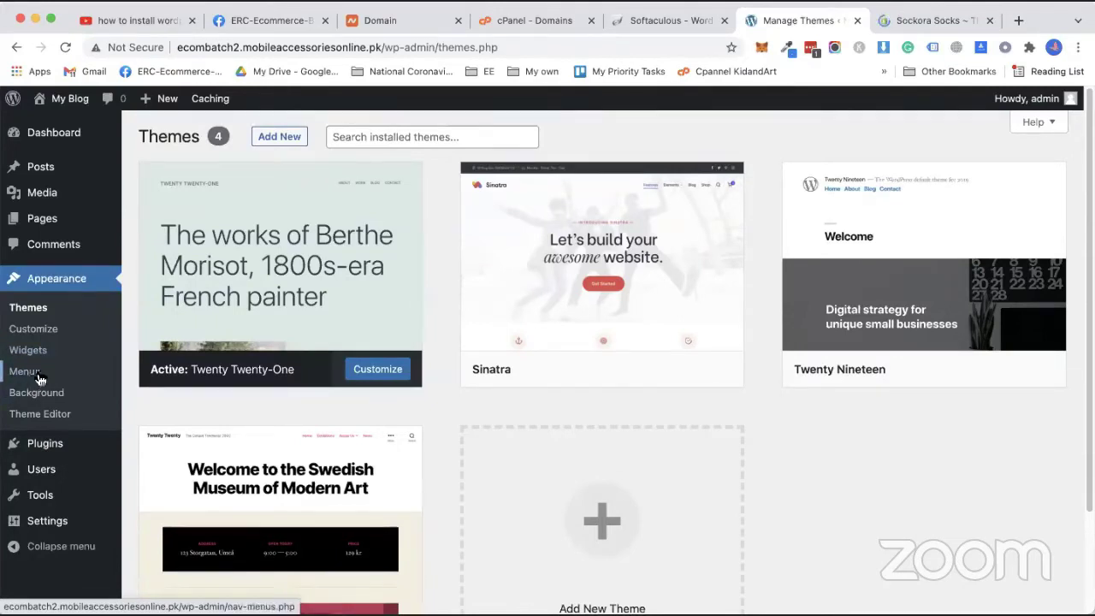
click(915, 21)
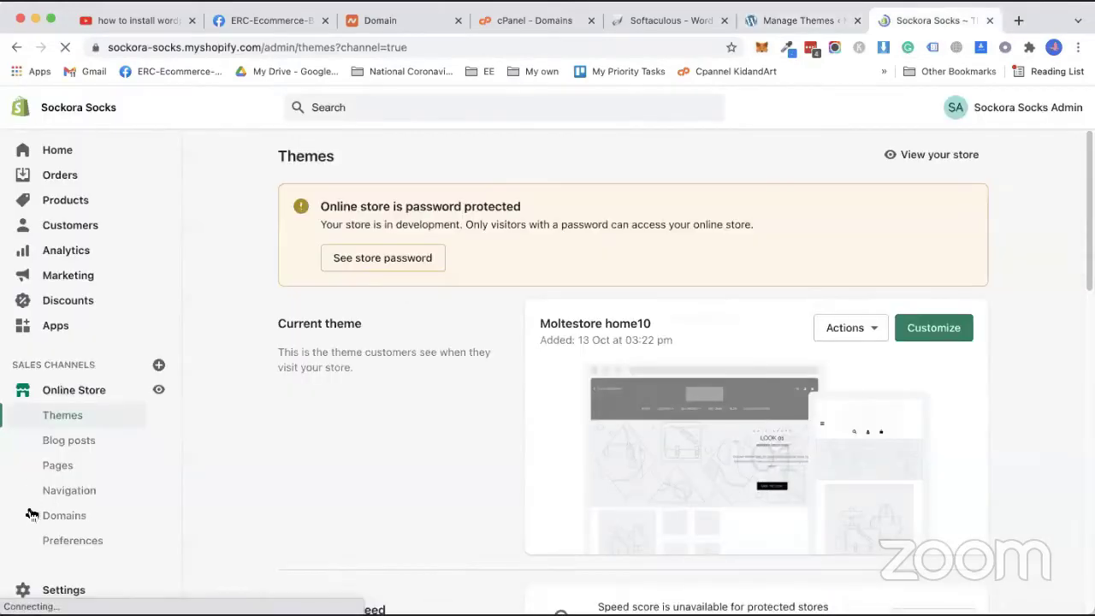
click(804, 20)
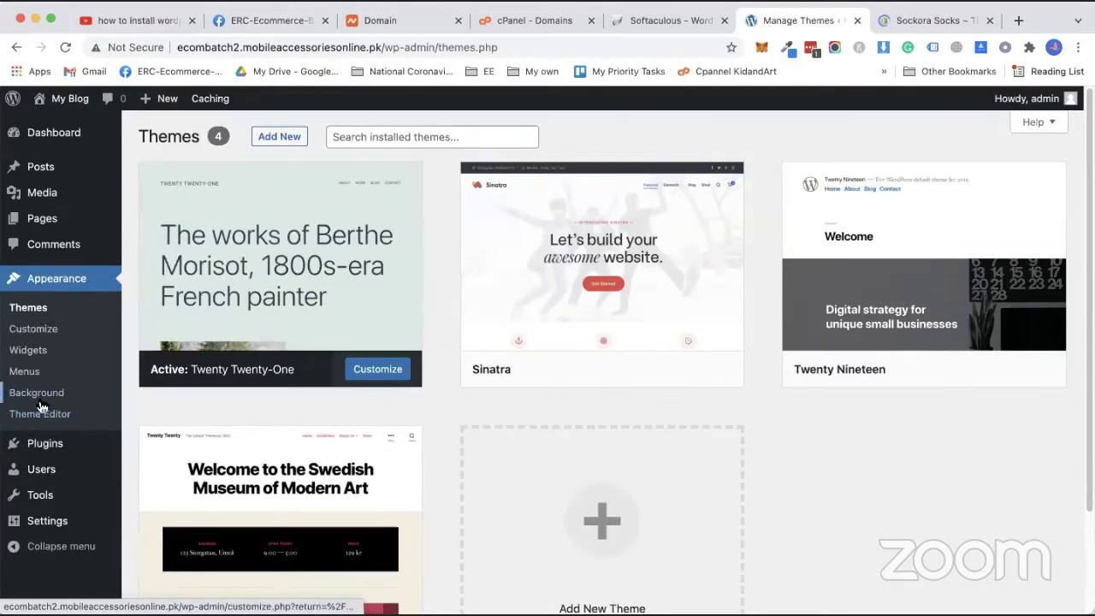
Show the WordPress Plugins page, now reporting no plugins installed.
click(47, 451)
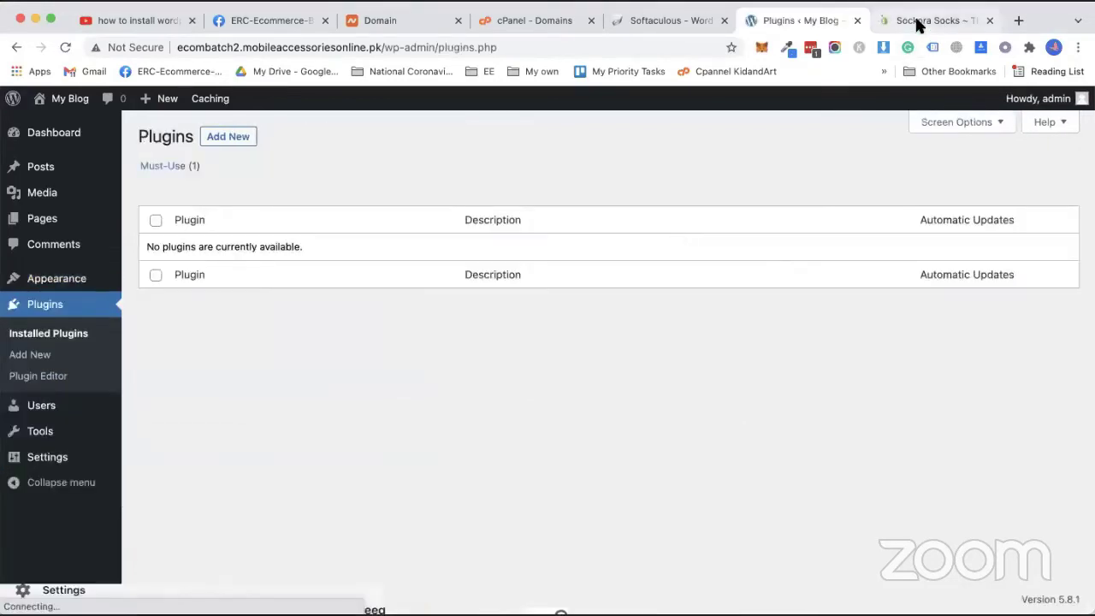
click(916, 19)
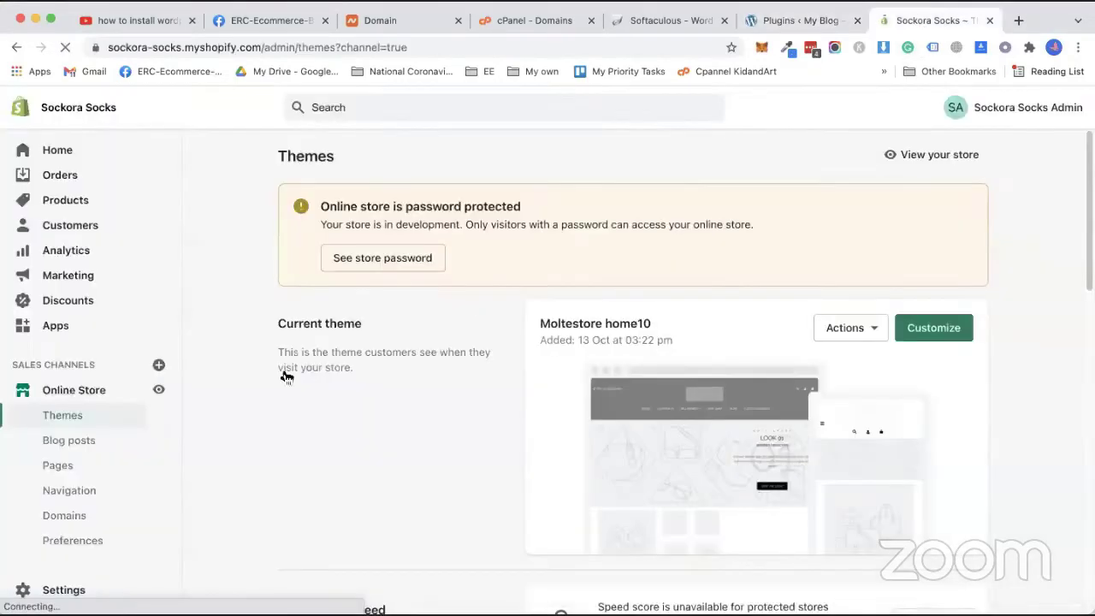
click(818, 21)
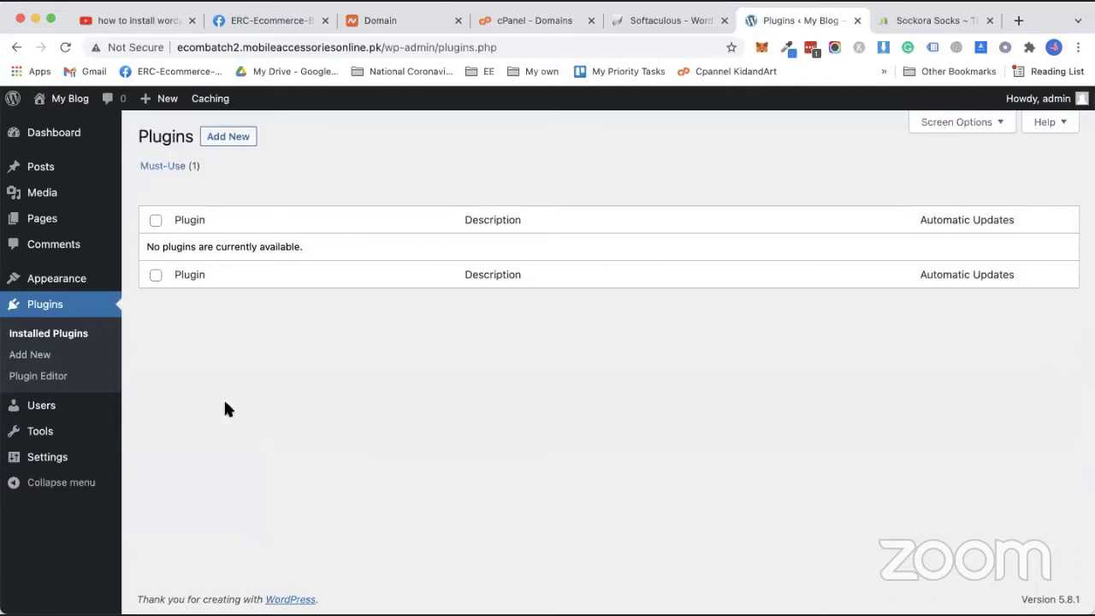
Open Users > Add New, review the Role list keeping Subscriber, then start a blank tab.
click(49, 412)
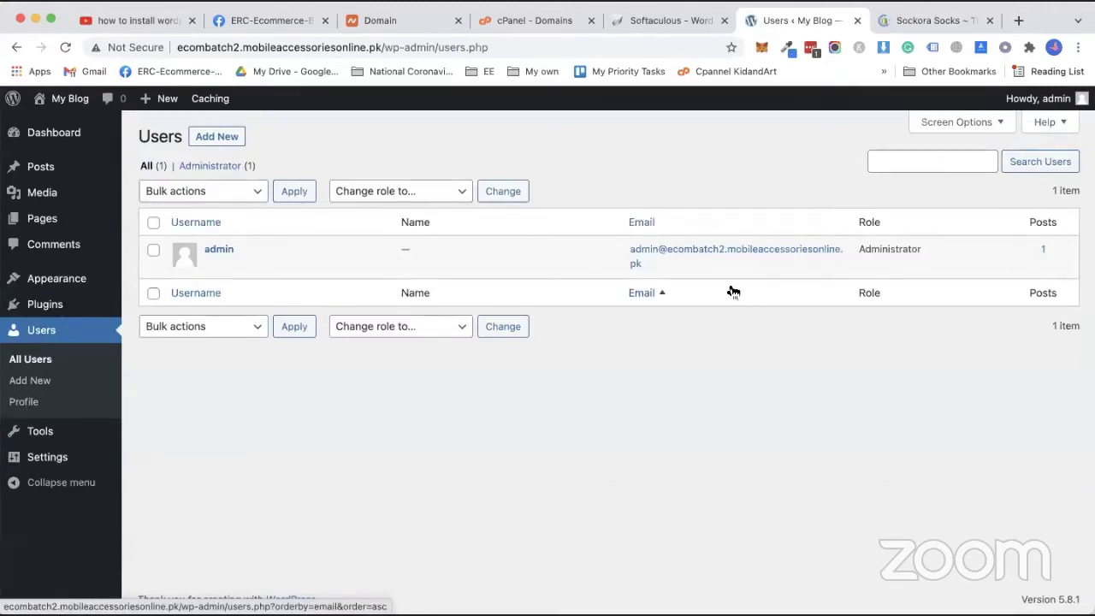
click(219, 138)
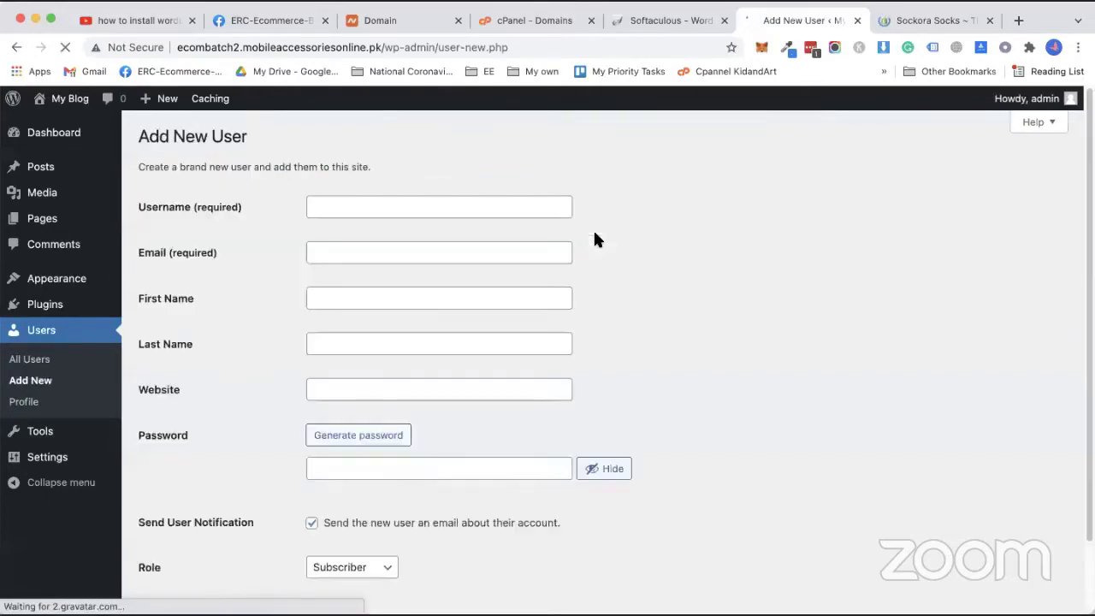
scroll(344, 402, down, 2)
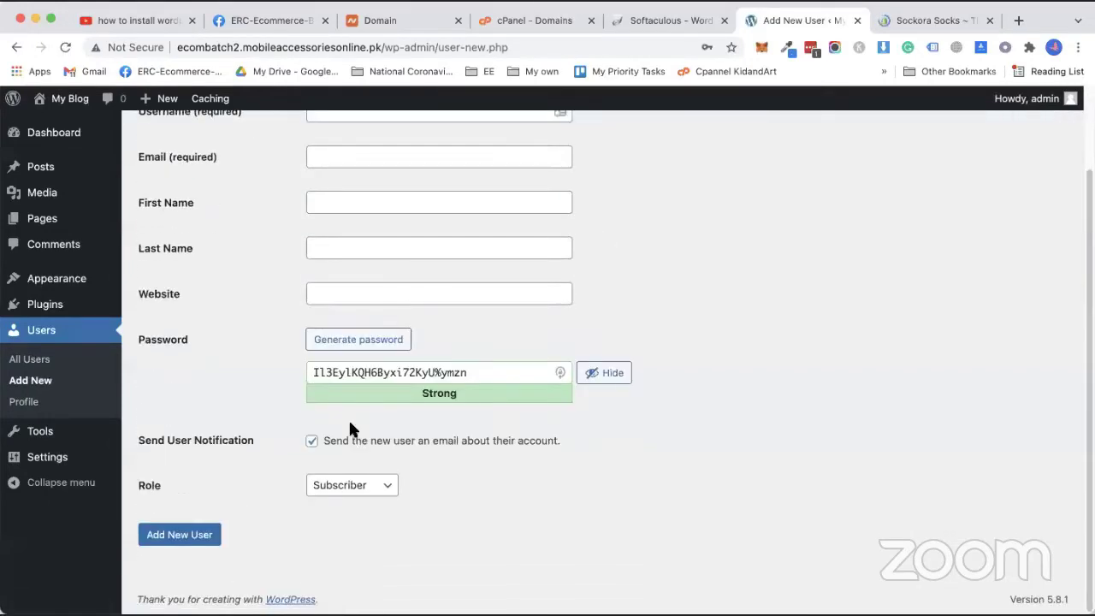
click(355, 487)
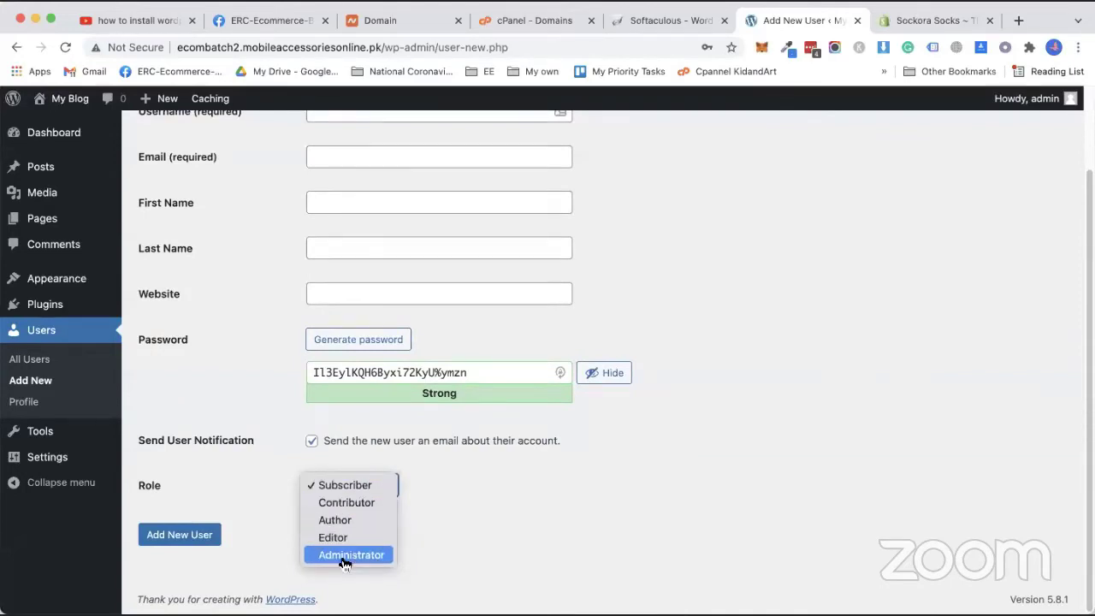
click(615, 545)
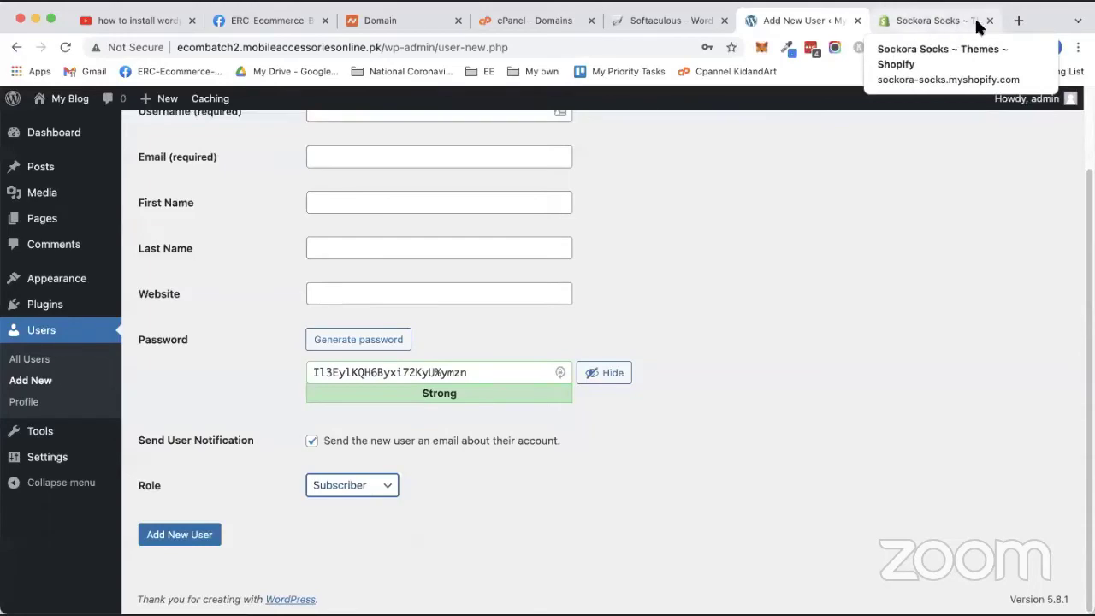
click(1019, 21)
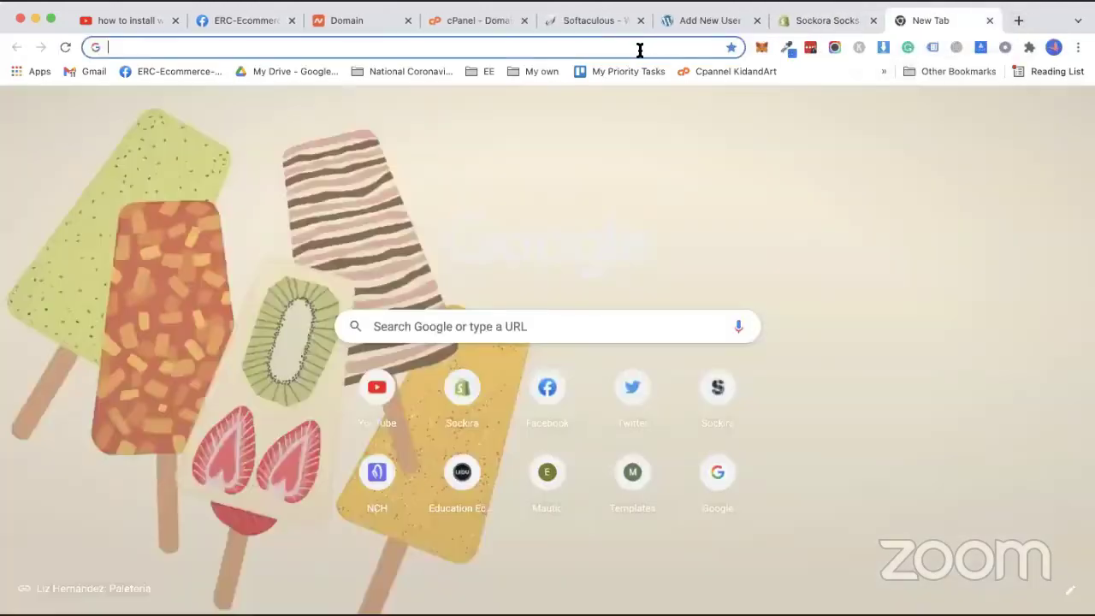
Search 'WOrdpress user roles' and open the WPBeginner user roles guide.
click(640, 50)
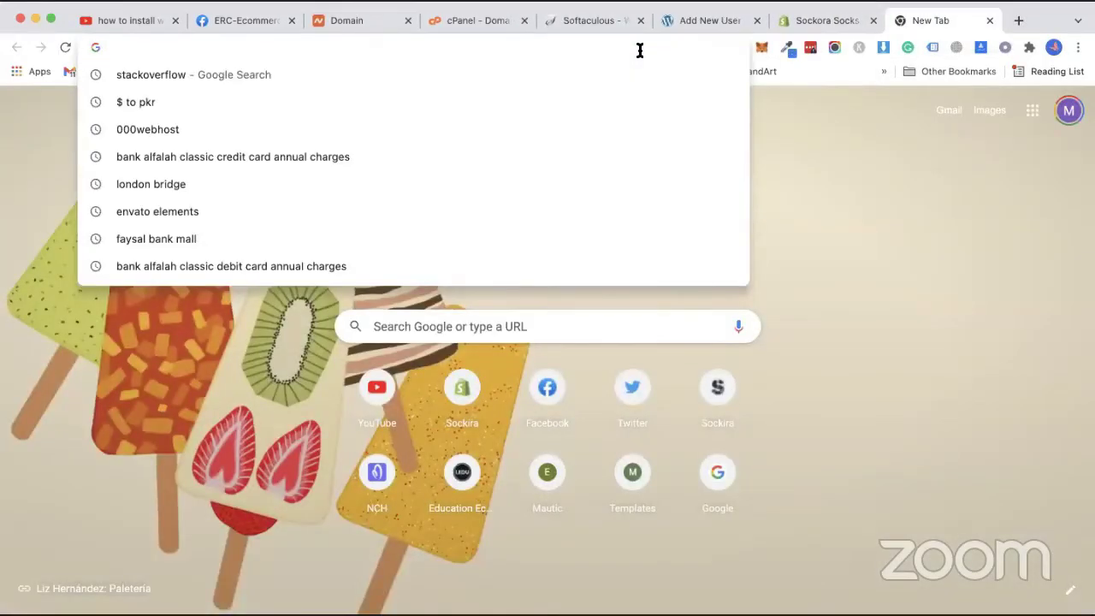
text(WOrdpress user roles)
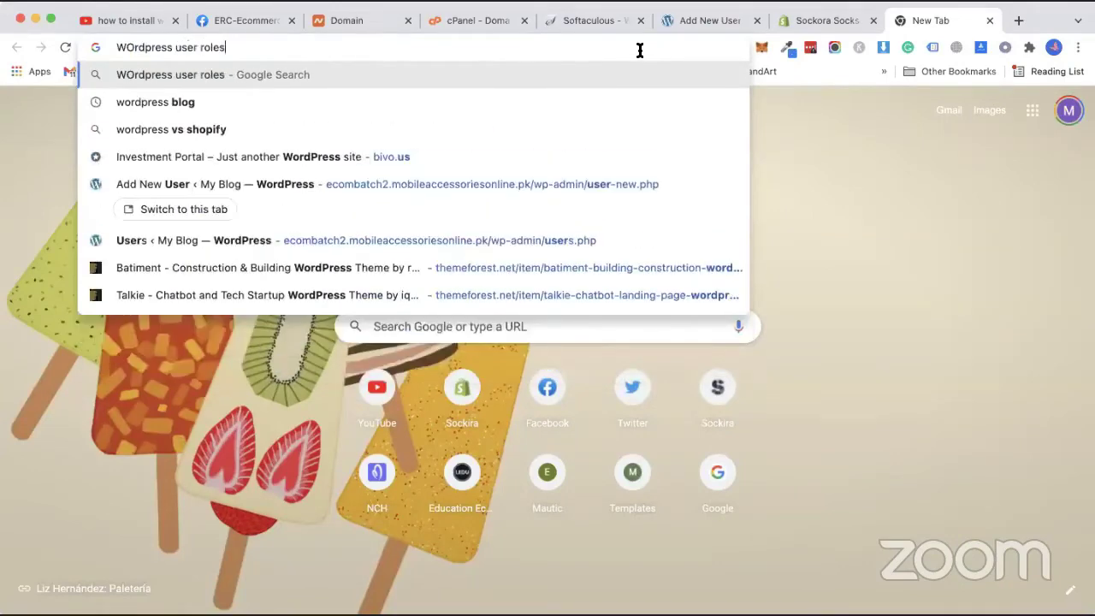
key(Return)
click(395, 442)
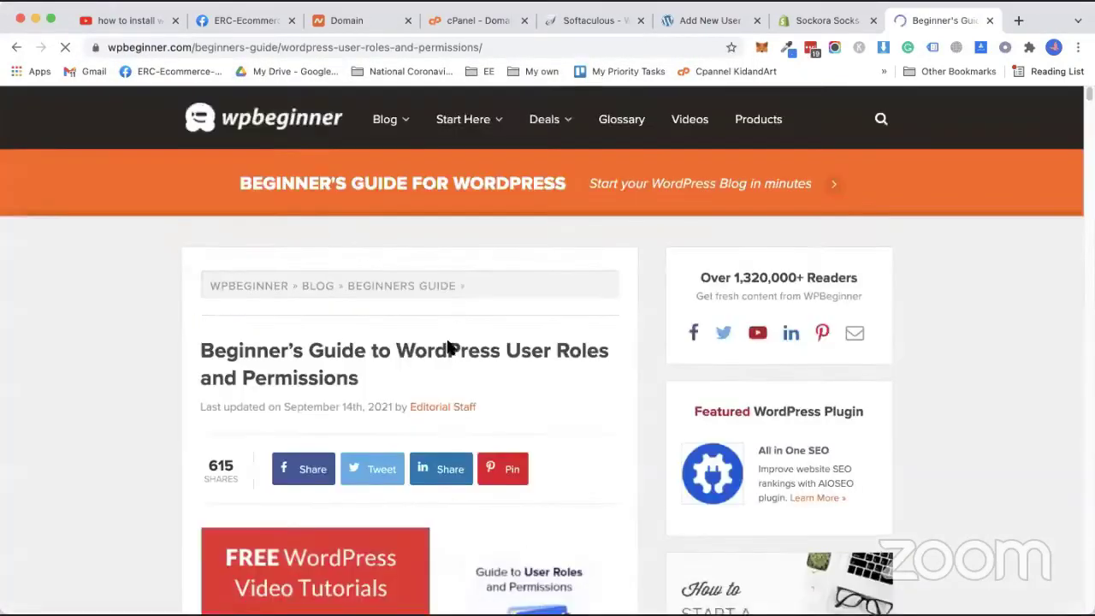
Read through the WPBeginner roles and permissions guide, then return to the Add New User tab.
scroll(449, 347, down, 15)
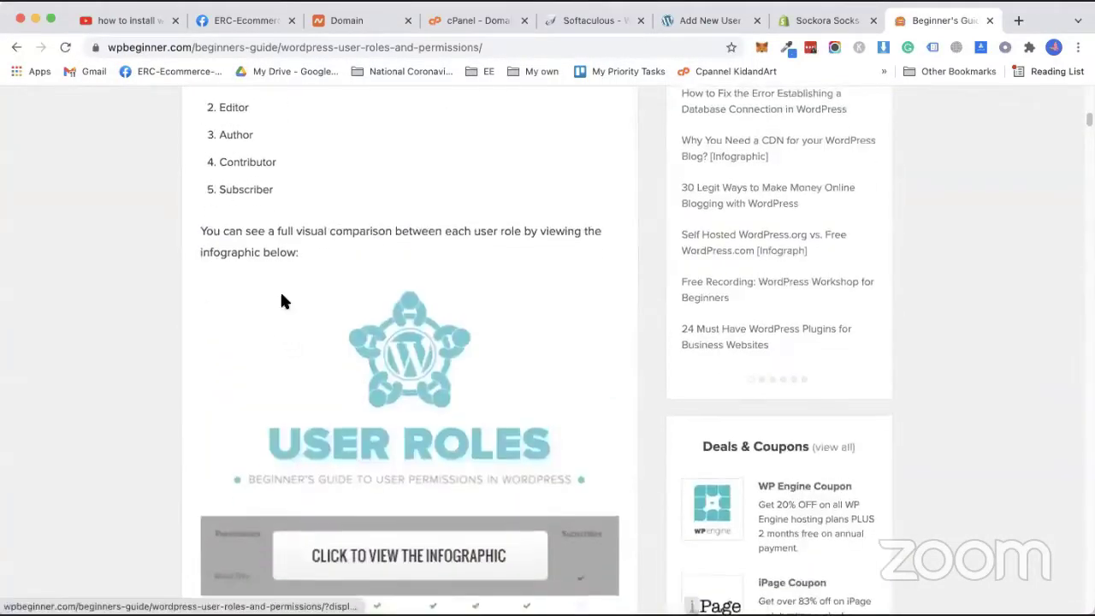
scroll(281, 295, down, 10)
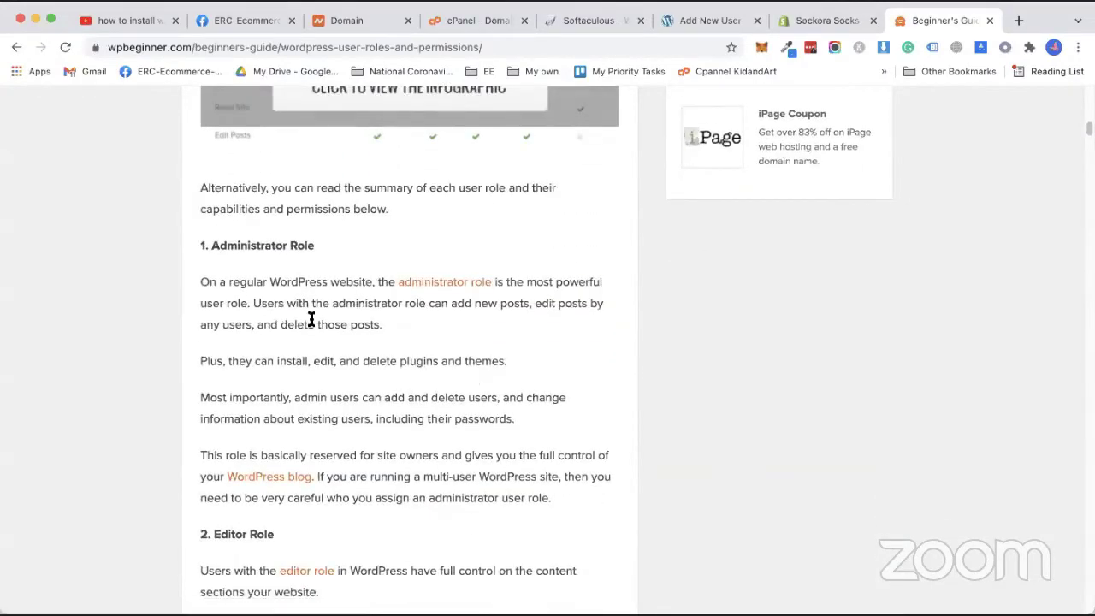
scroll(300, 368, down, 1)
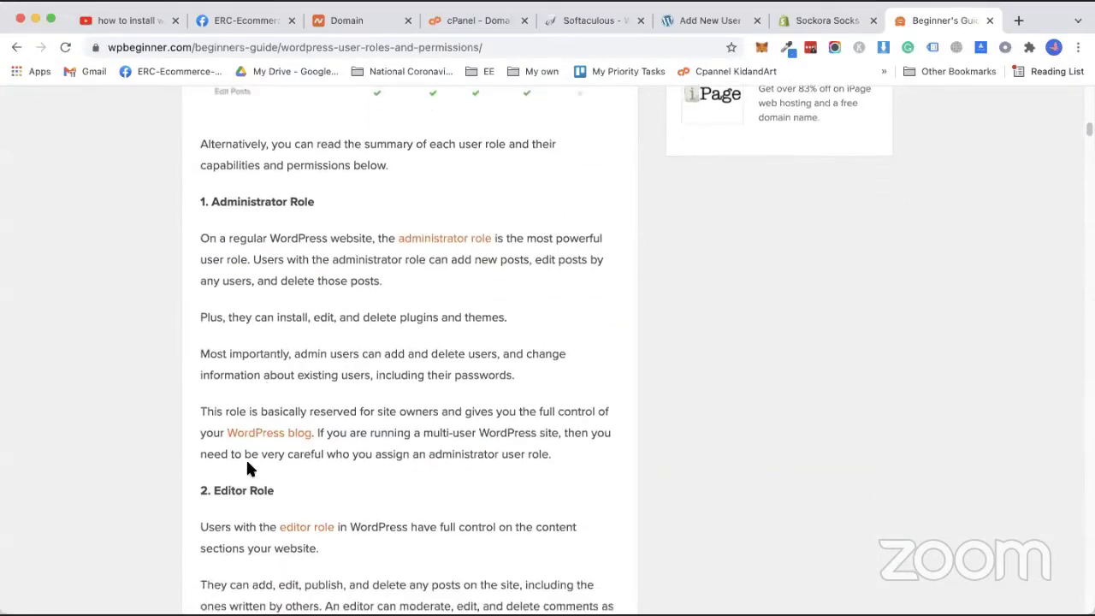
scroll(244, 453, down, 8)
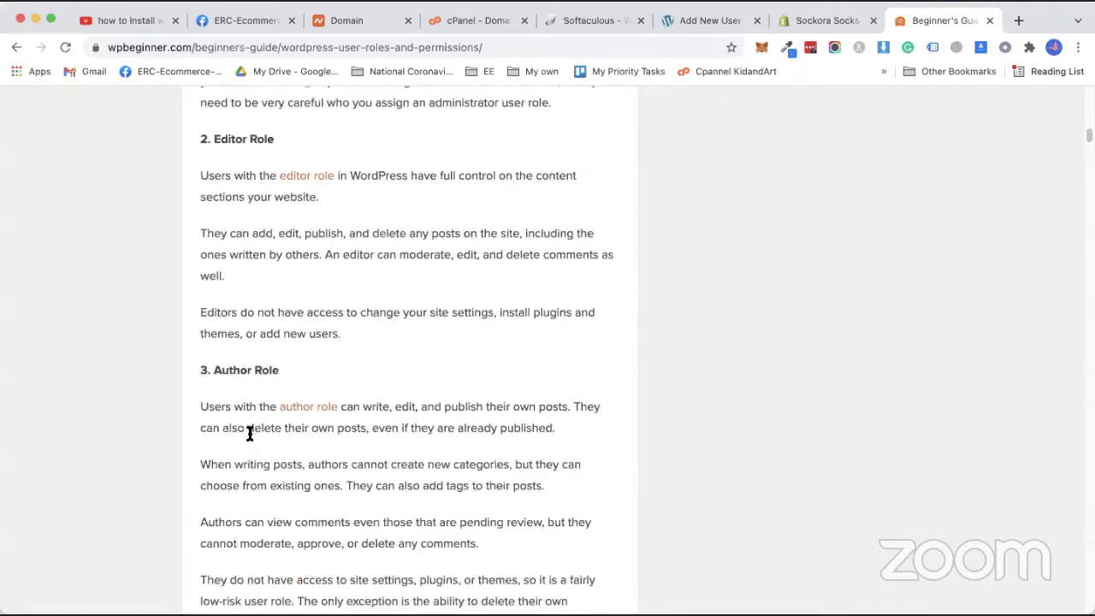
scroll(251, 436, down, 20)
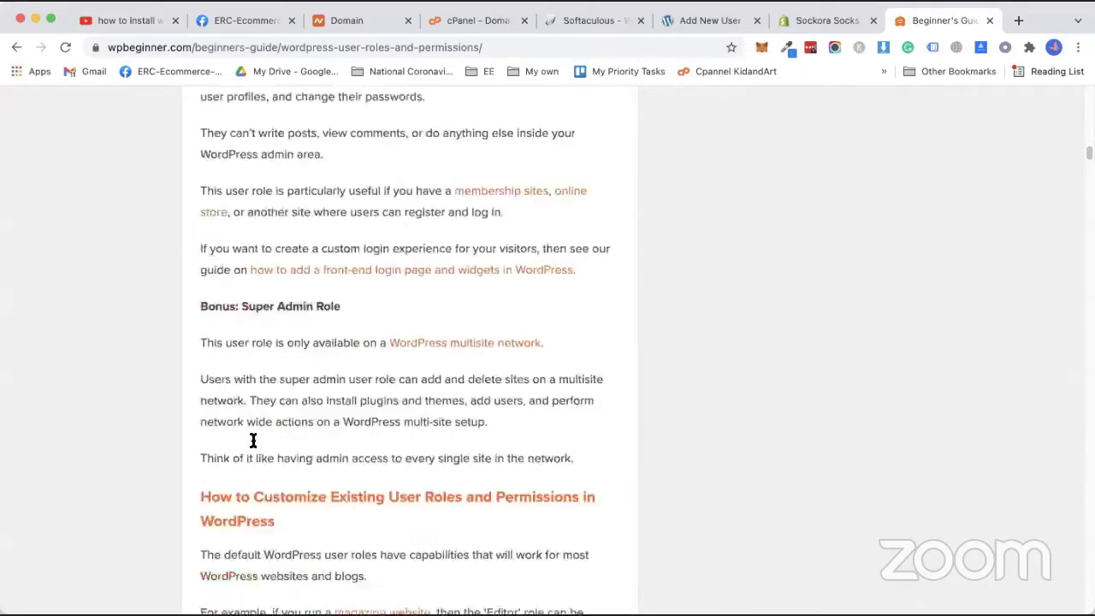
scroll(254, 440, down, 20)
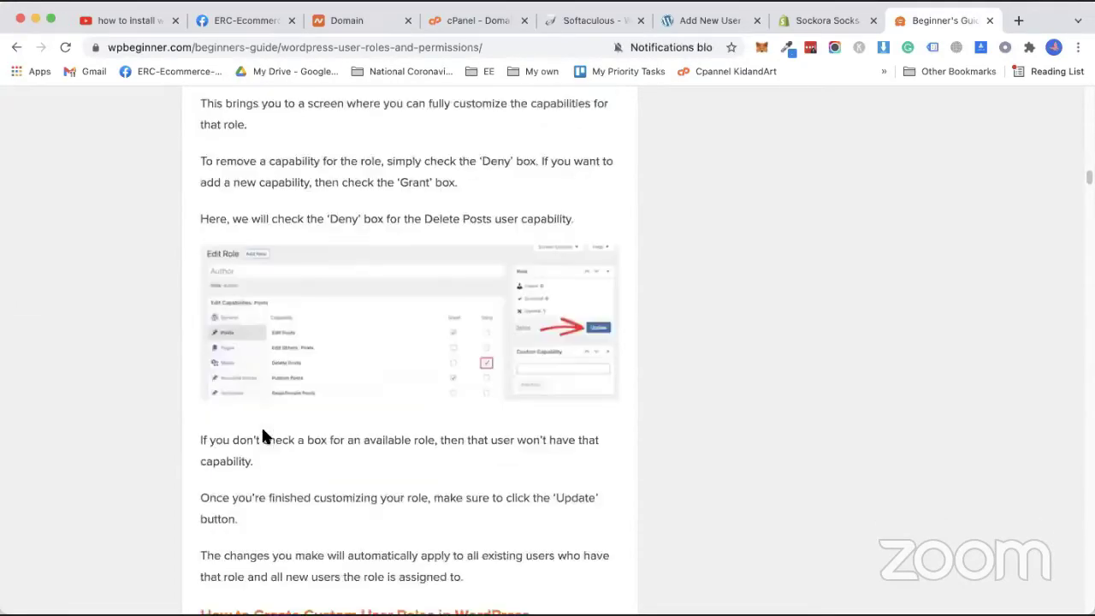
scroll(259, 438, down, 3)
scroll(291, 426, down, 12)
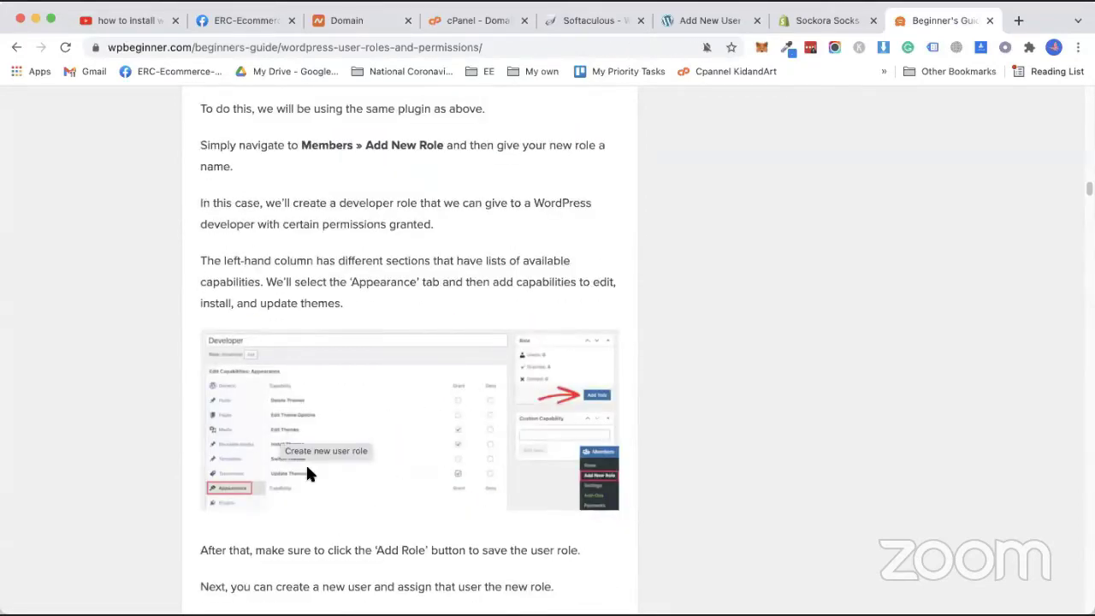
scroll(299, 466, down, 10)
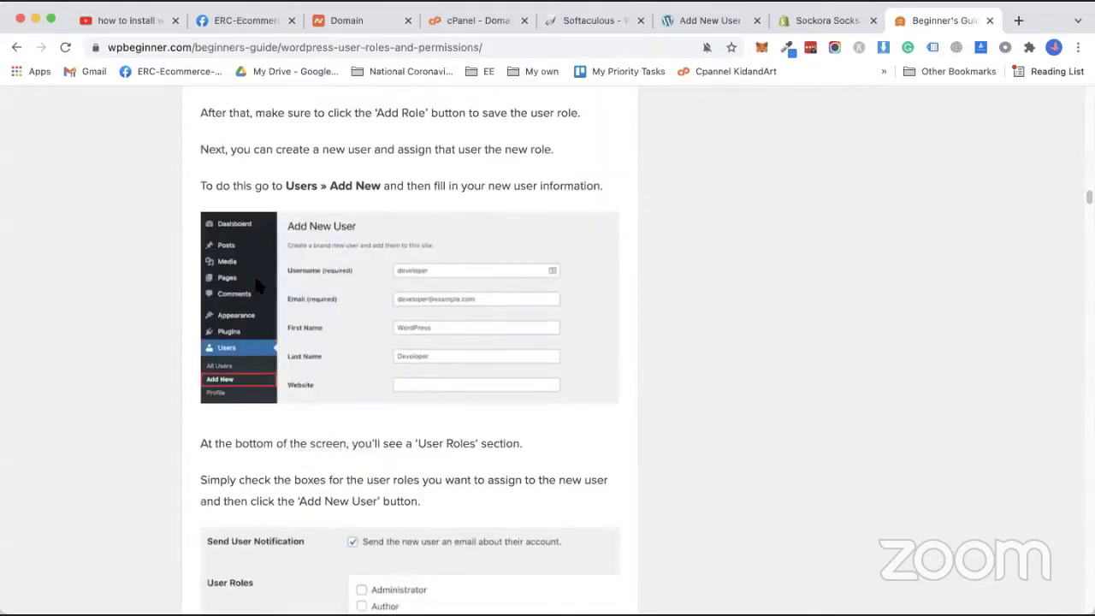
scroll(282, 367, down, 4)
key(ctrl+shift+Tab)
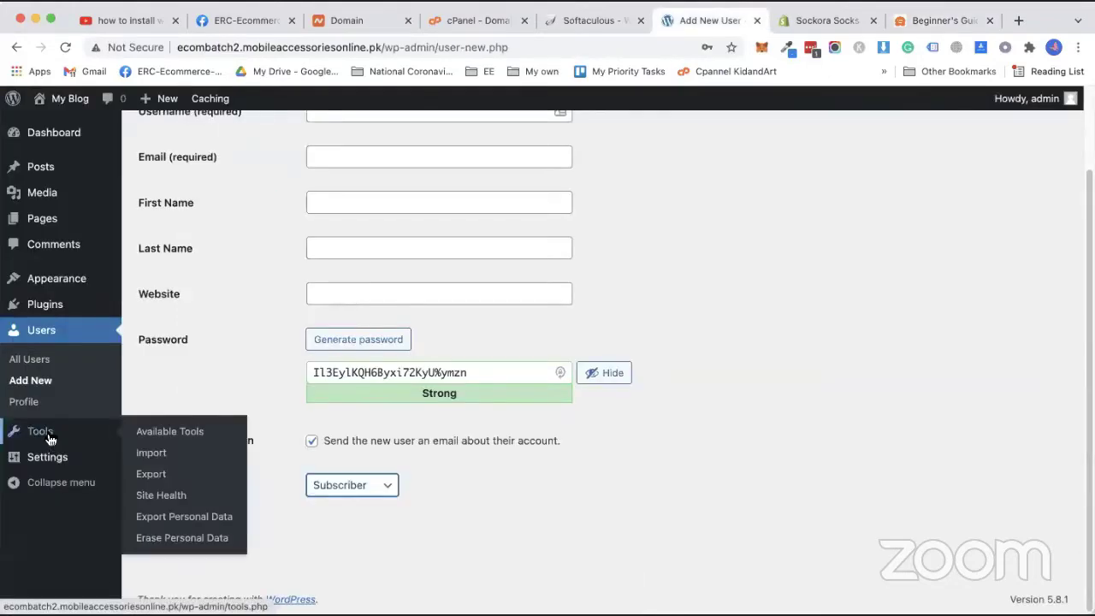
Visit Tools > Available Tools and Export, ending on Settings > General showing site title My Blog.
click(49, 439)
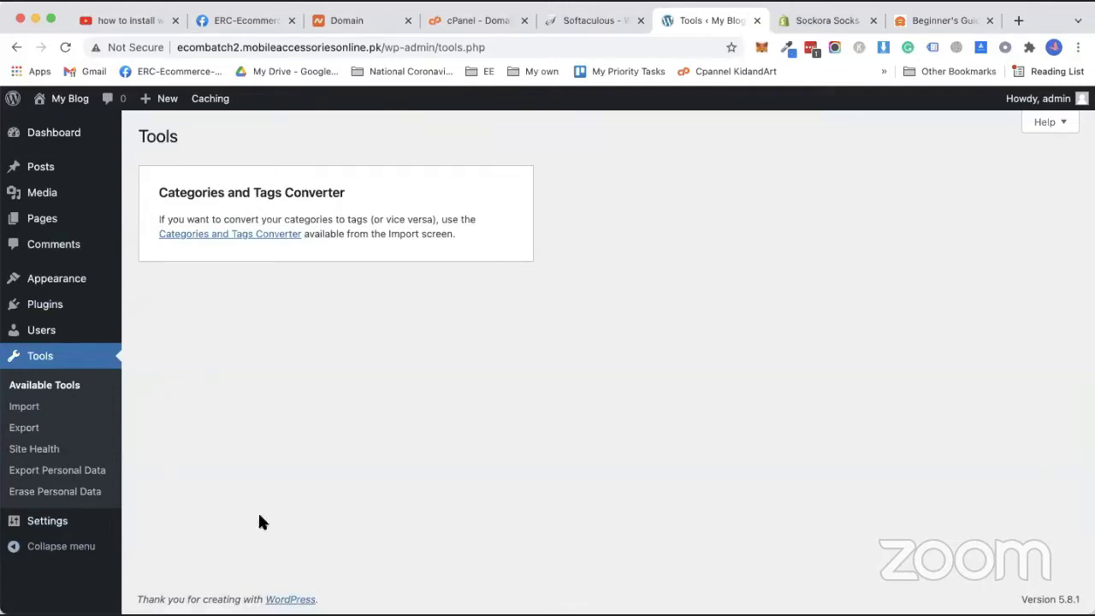
click(25, 438)
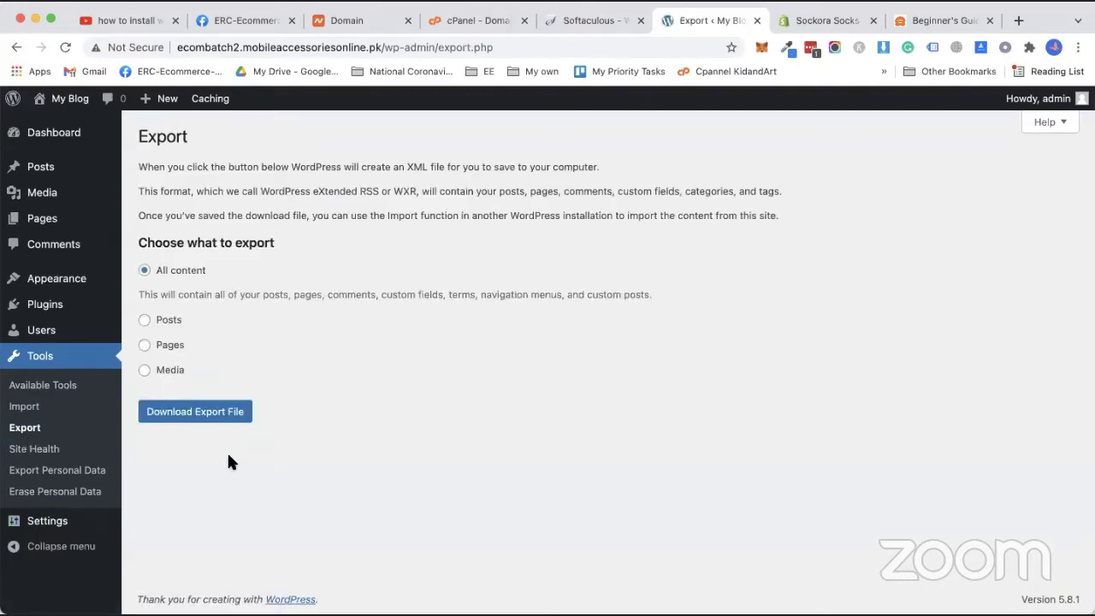
mouse_move(48, 520)
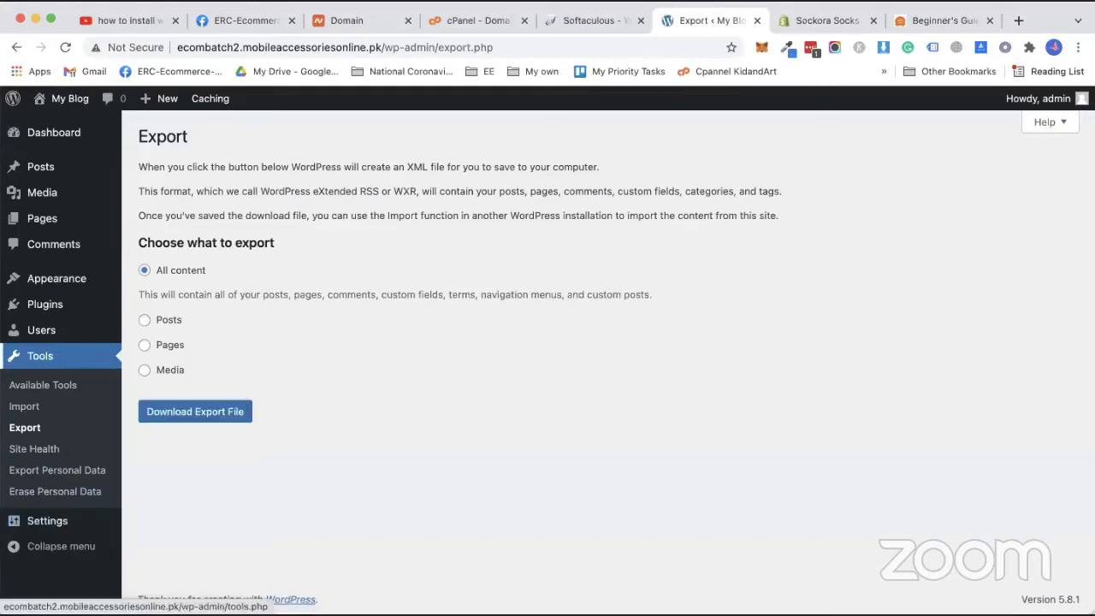
mouse_move(44, 303)
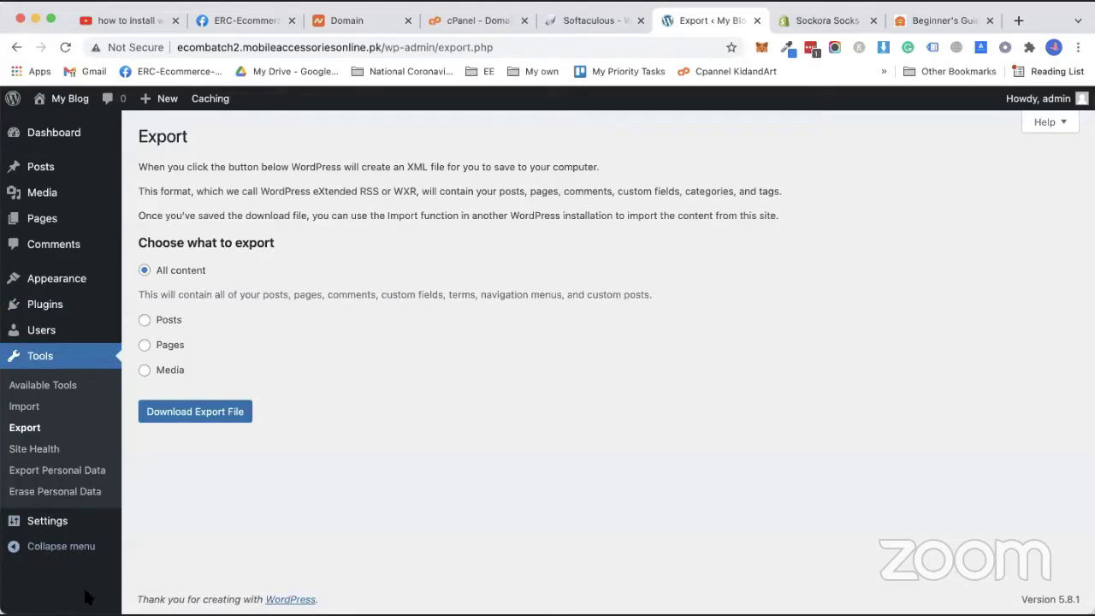
click(48, 528)
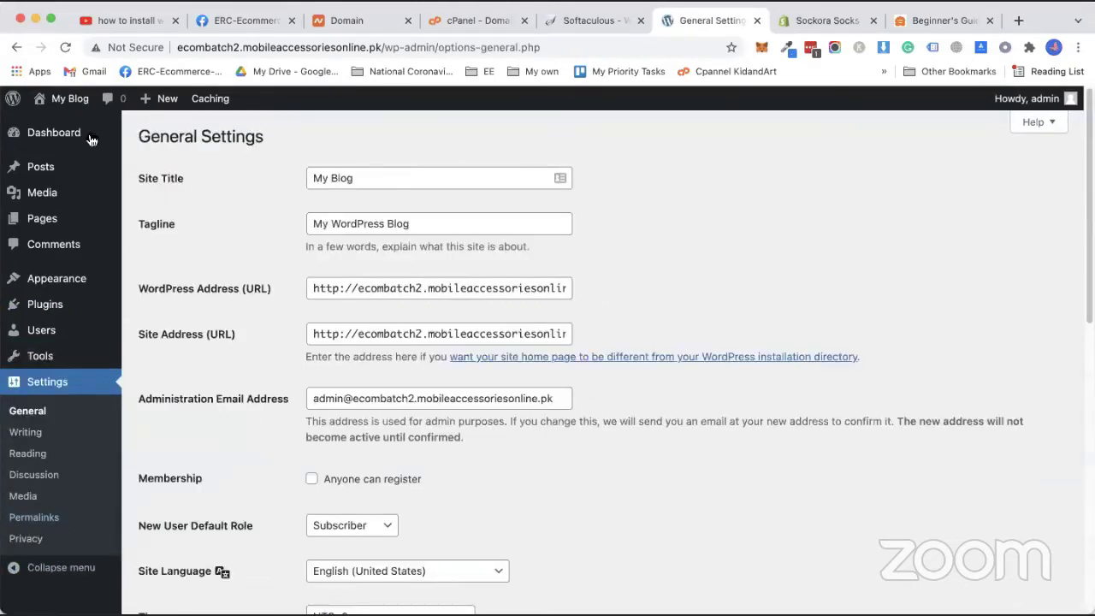
Select the current site title and tagline text in General Settings.
double_click(413, 172)
click(413, 172)
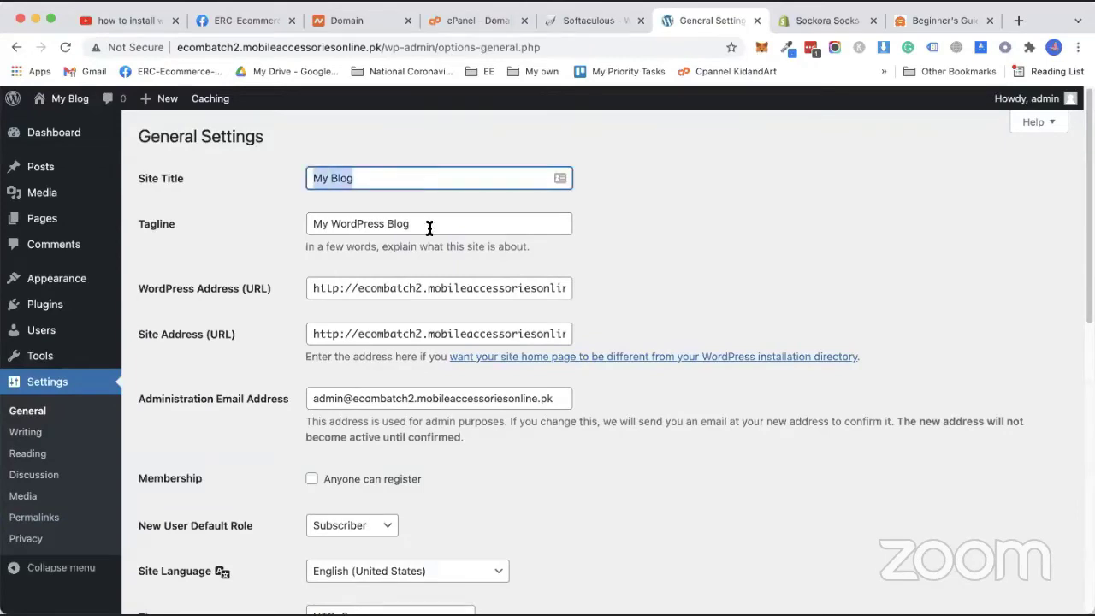
triple_click(428, 224)
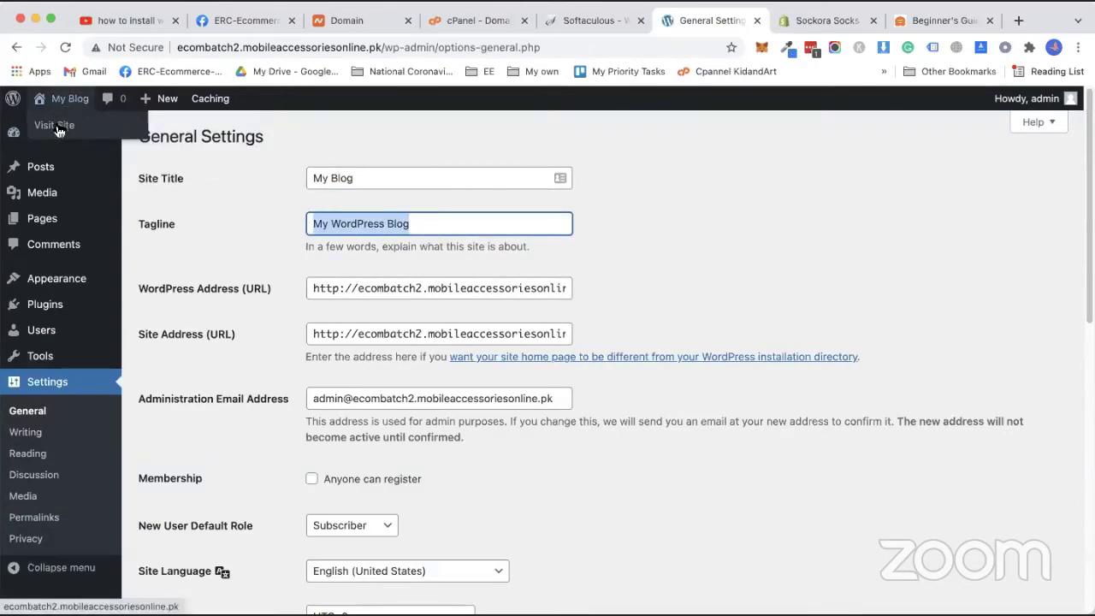
Preview the live My Blog front page in a new tab, then come back to General Settings.
right_click(56, 126)
click(72, 133)
click(736, 22)
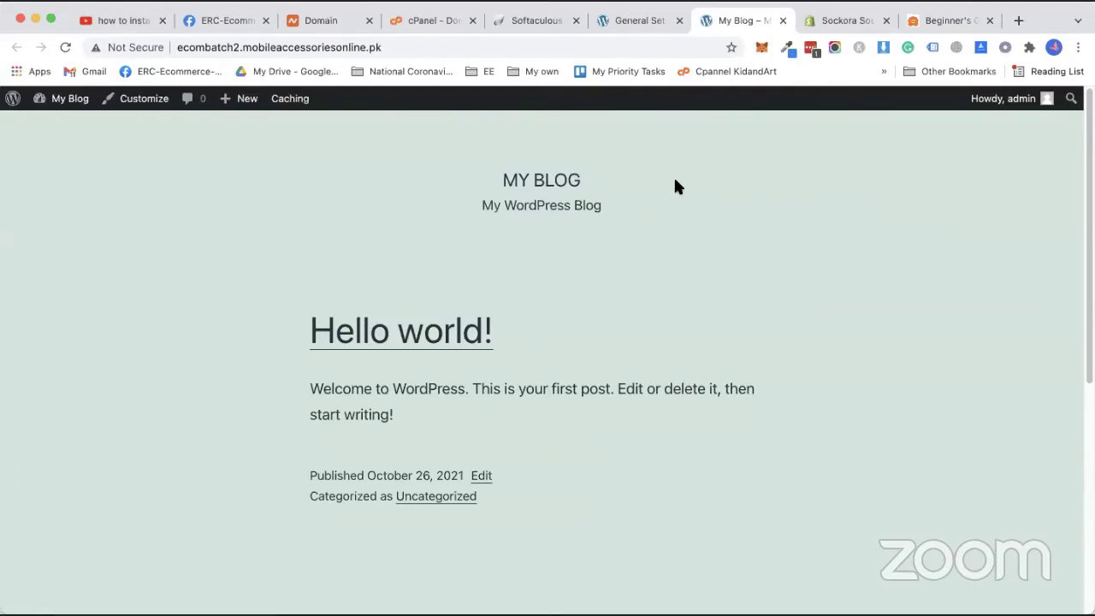
click(634, 24)
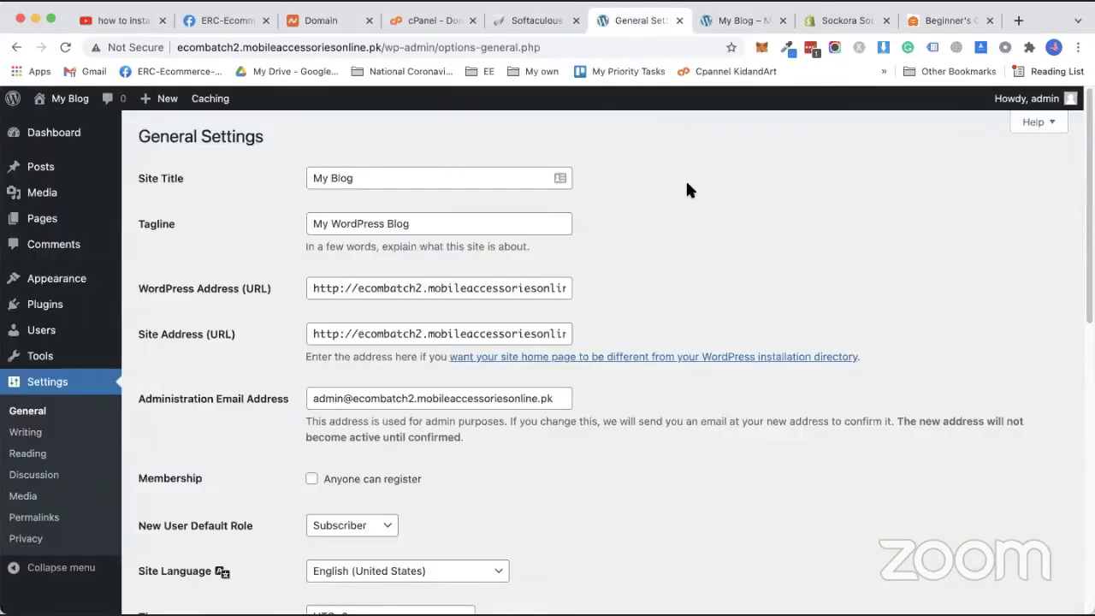
Set the Site Title to 'Ecommerce Batch 2' and Tagline to 'Learn Ecommerce', then save.
click(369, 177)
key(super+a)
text(E)
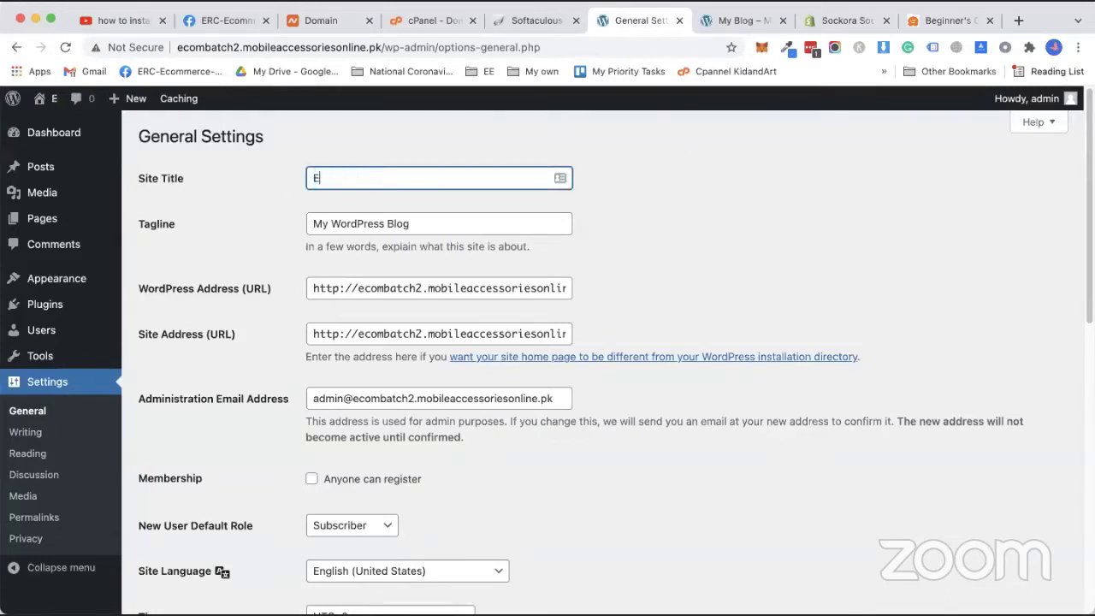
text(commerce Batch 2)
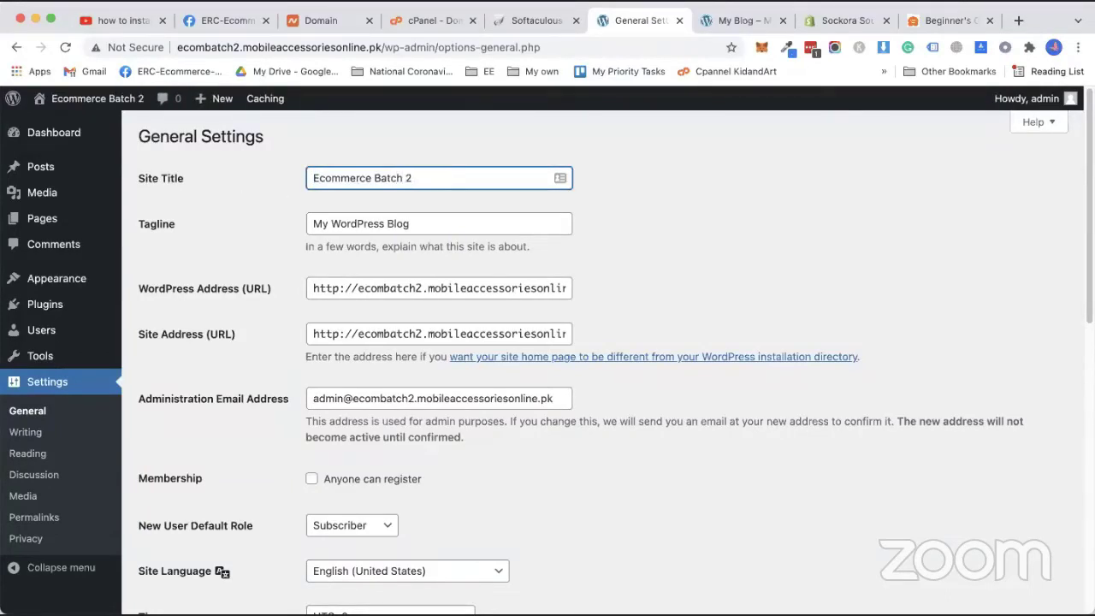
key(Tab)
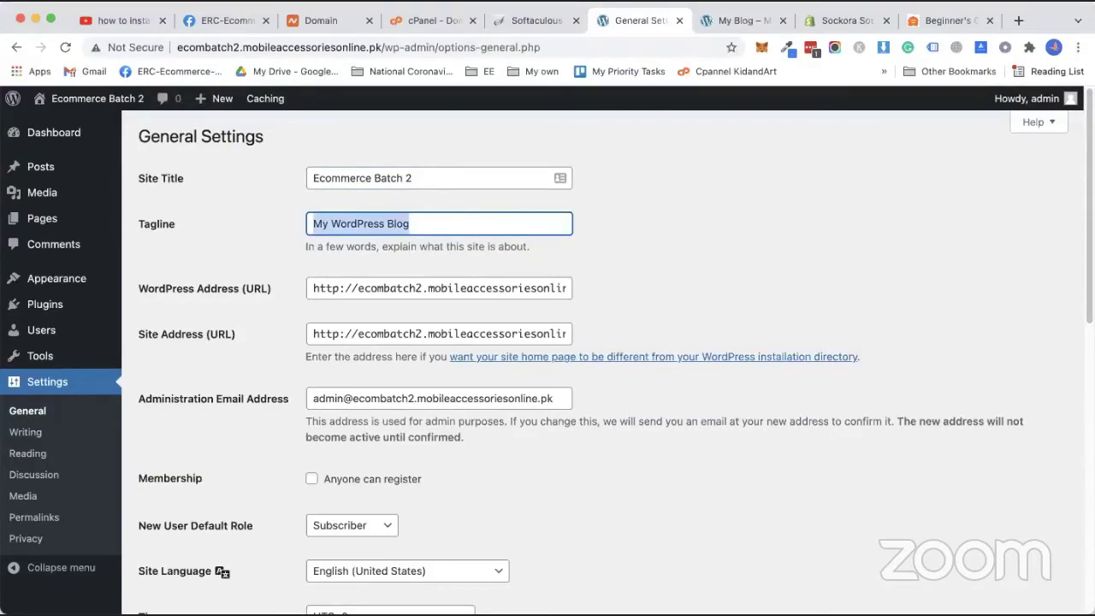
text(Learn Ecomme)
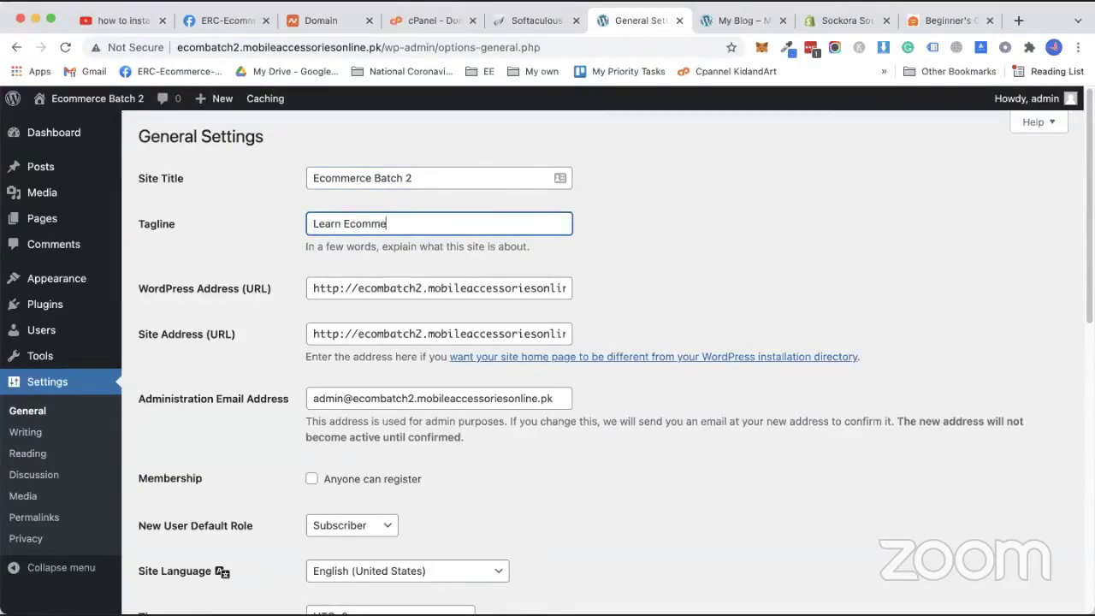
text(rce)
scroll(342, 359, down, 3)
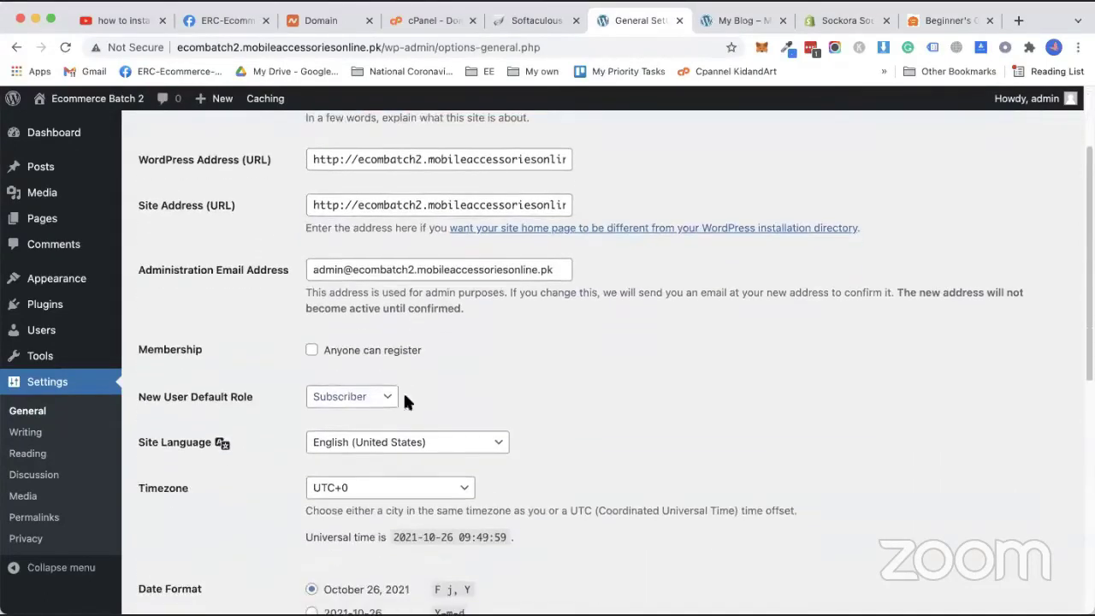
scroll(369, 408, down, 5)
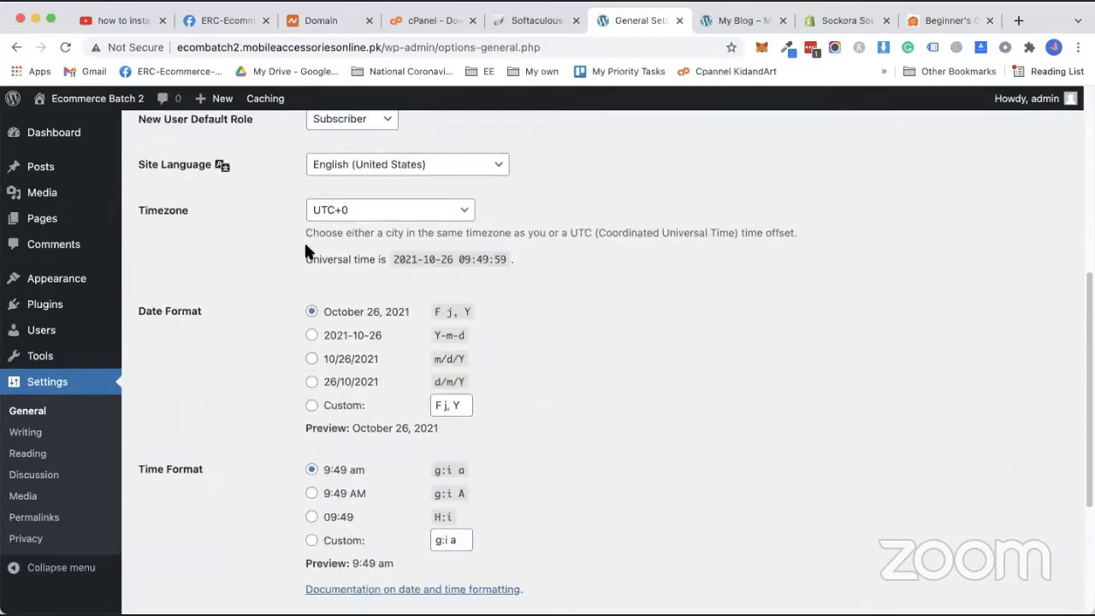
scroll(339, 368, down, 5)
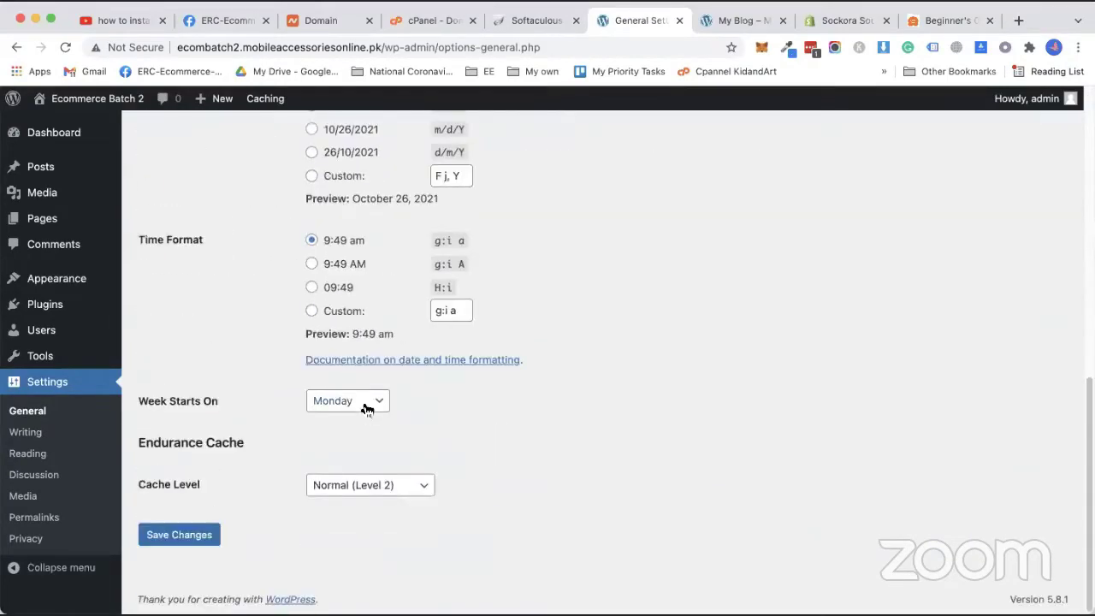
click(181, 537)
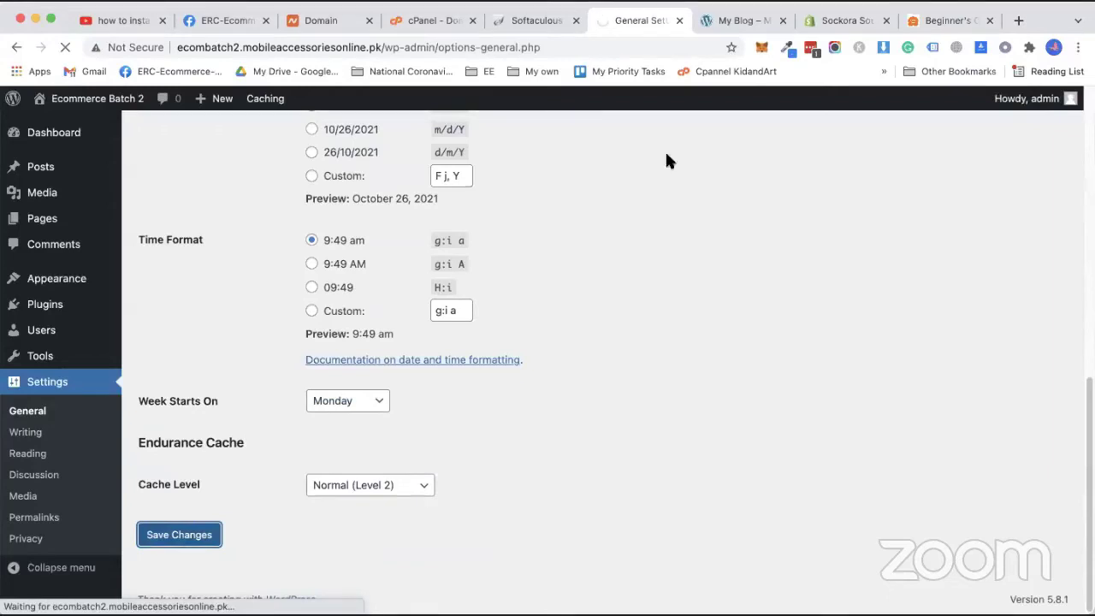
Reload the front page to confirm the new title, then go to Writing Settings.
click(742, 20)
click(65, 48)
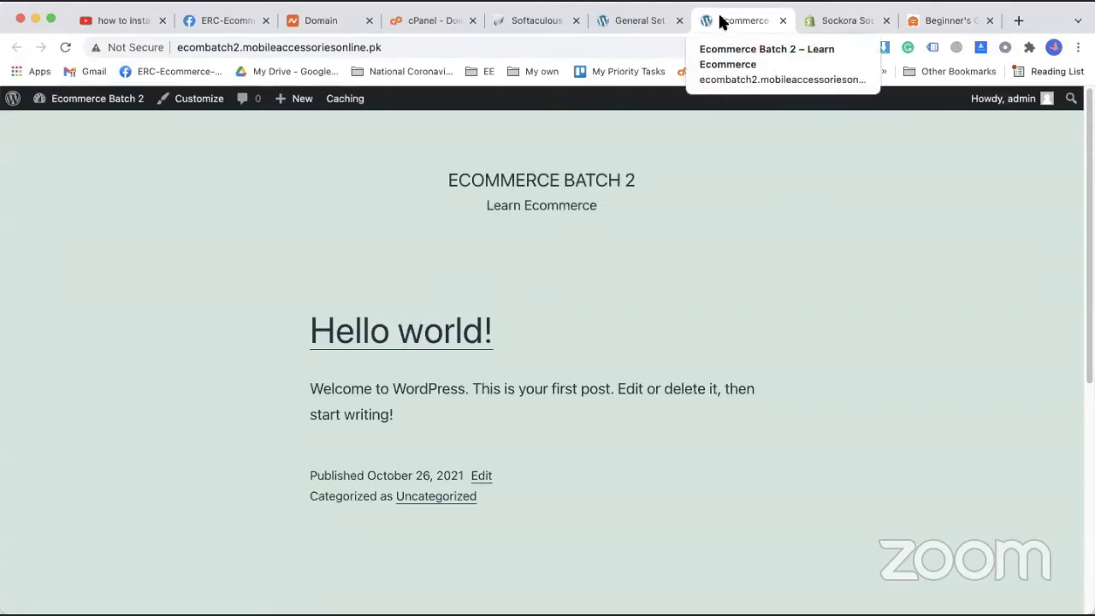
click(638, 21)
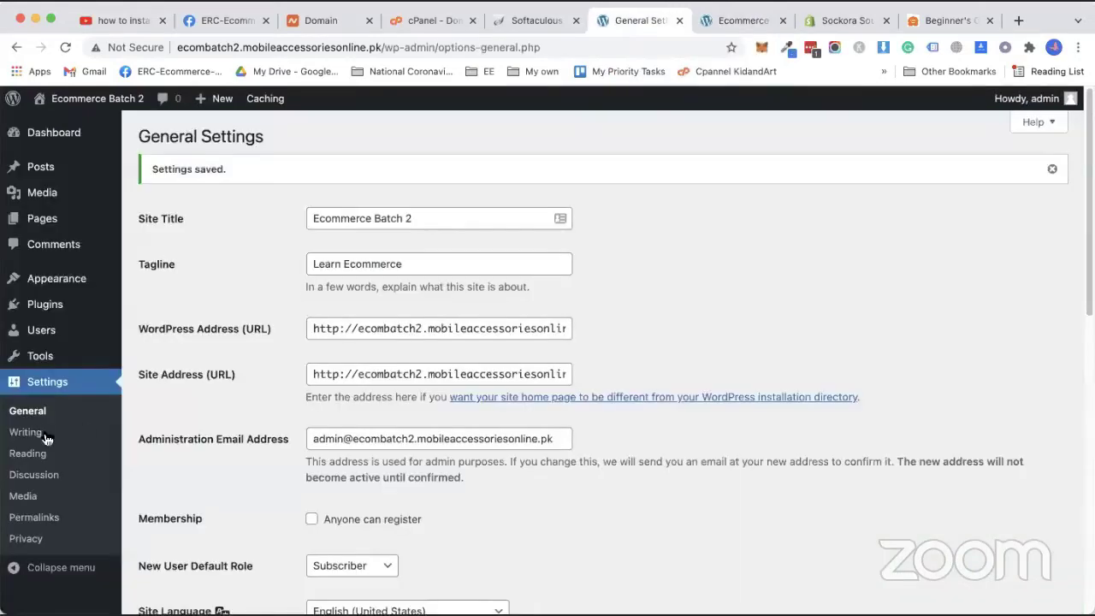
click(25, 435)
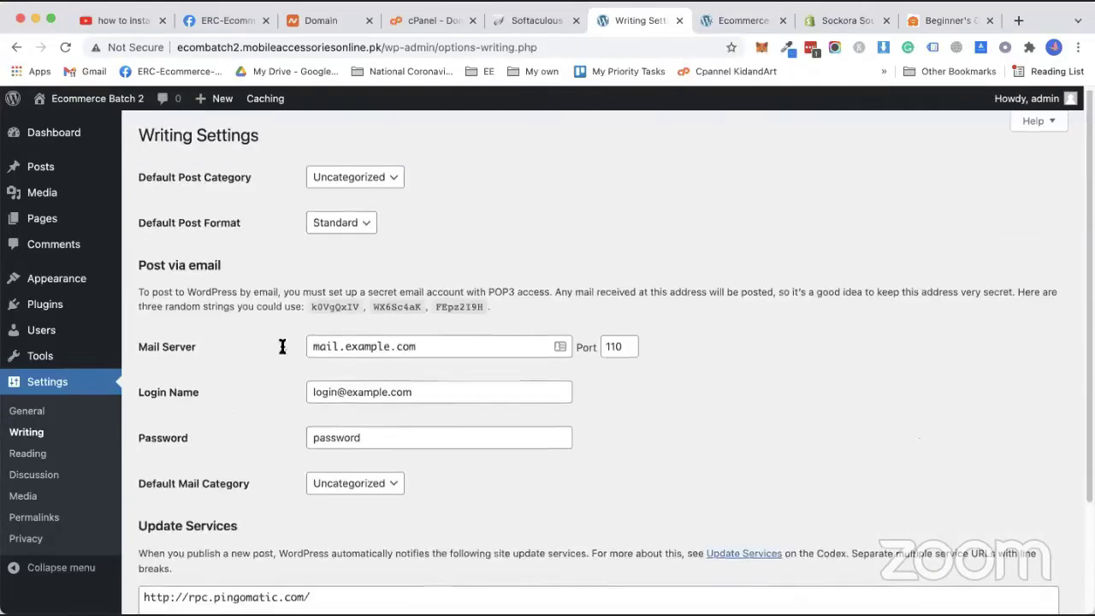
Look through the Reading settings, then scroll through the Discussion settings page.
scroll(291, 377, up, 1)
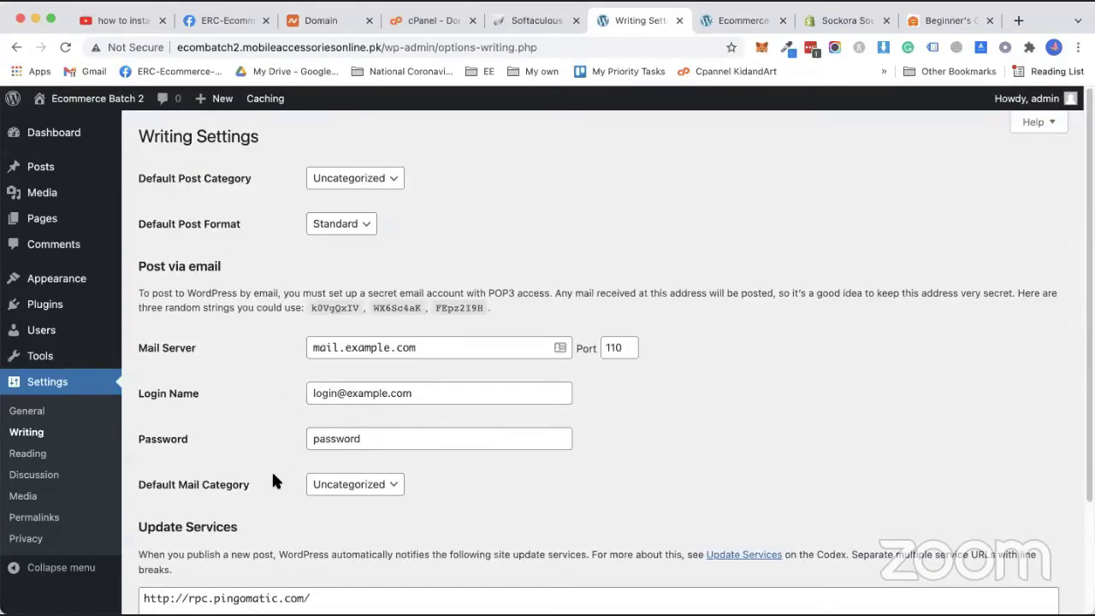
click(45, 458)
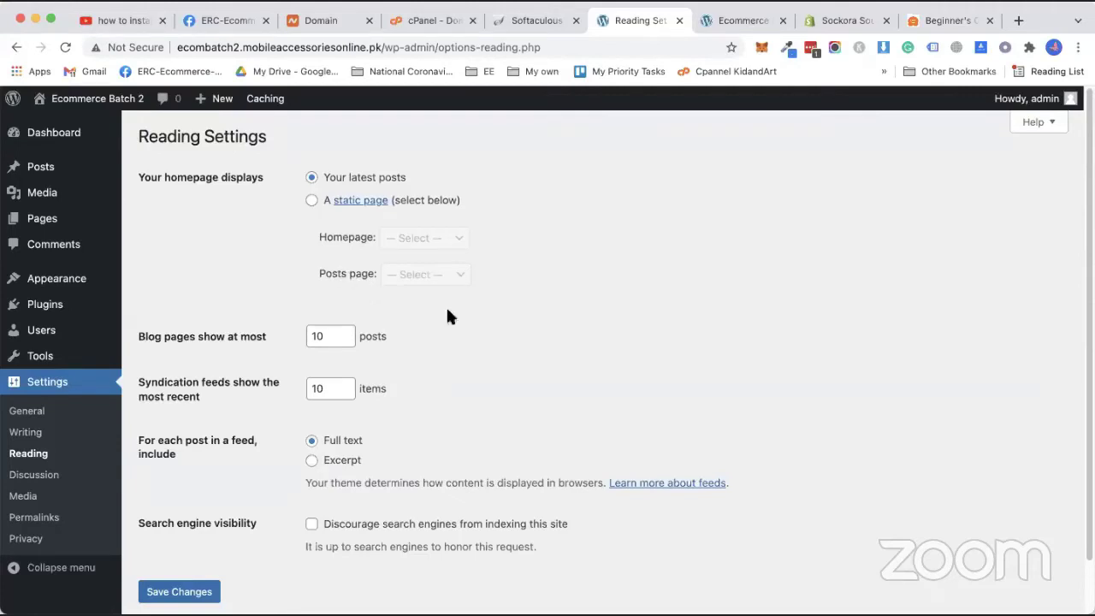
scroll(386, 398, down, 2)
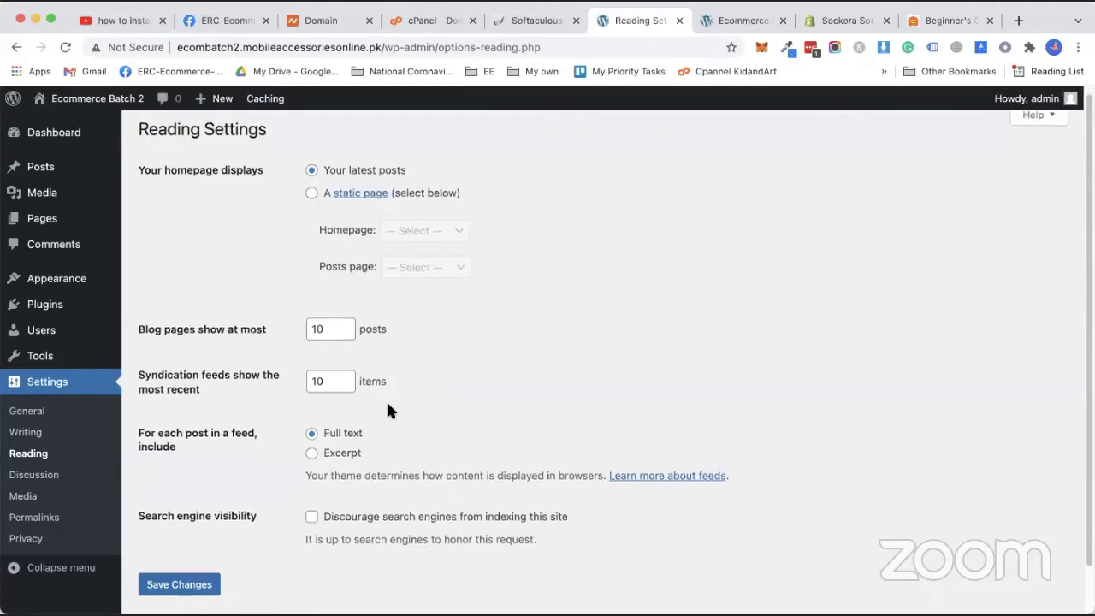
click(34, 475)
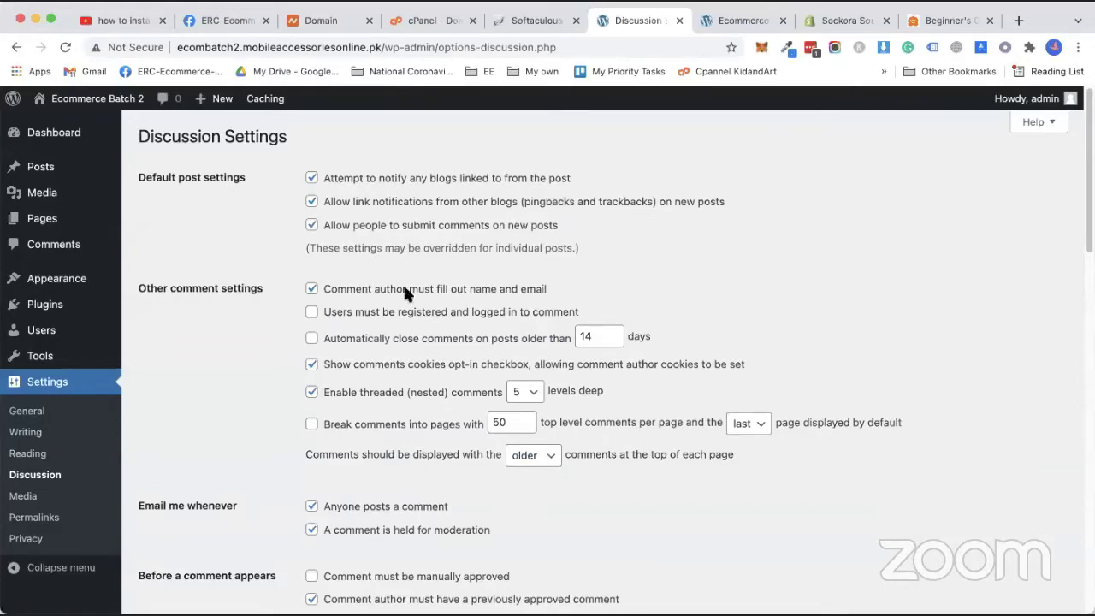
scroll(407, 462, down, 5)
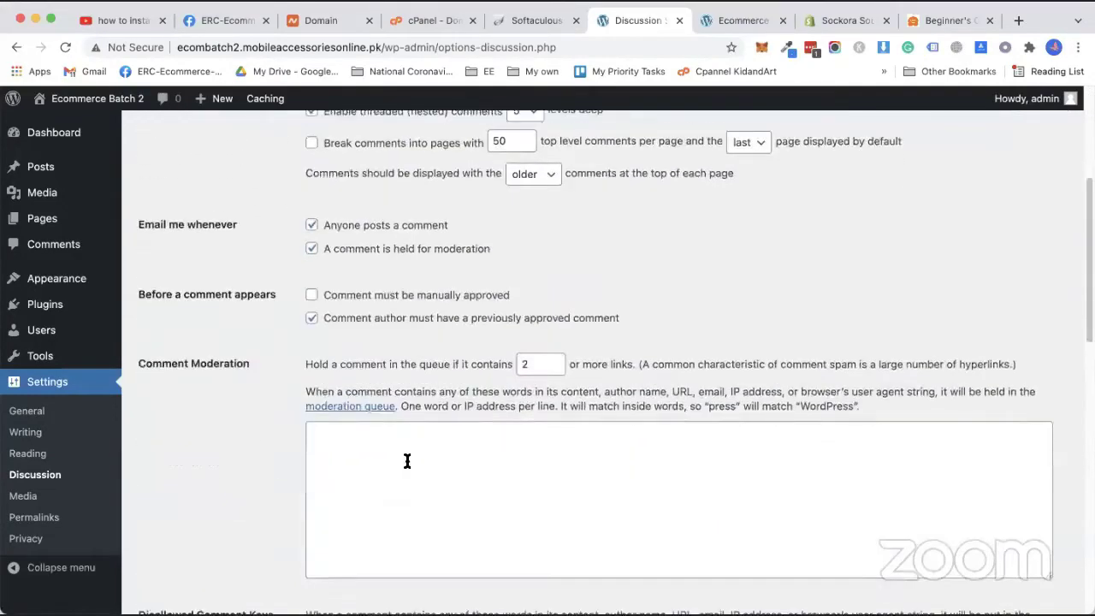
scroll(408, 461, down, 9)
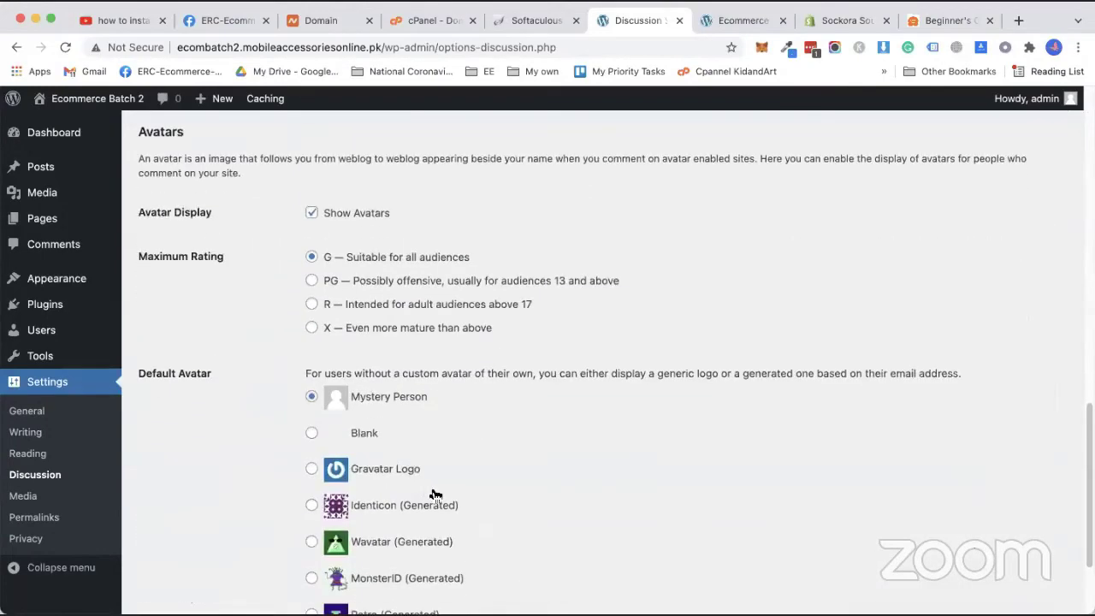
scroll(442, 501, down, 4)
scroll(482, 481, up, 13)
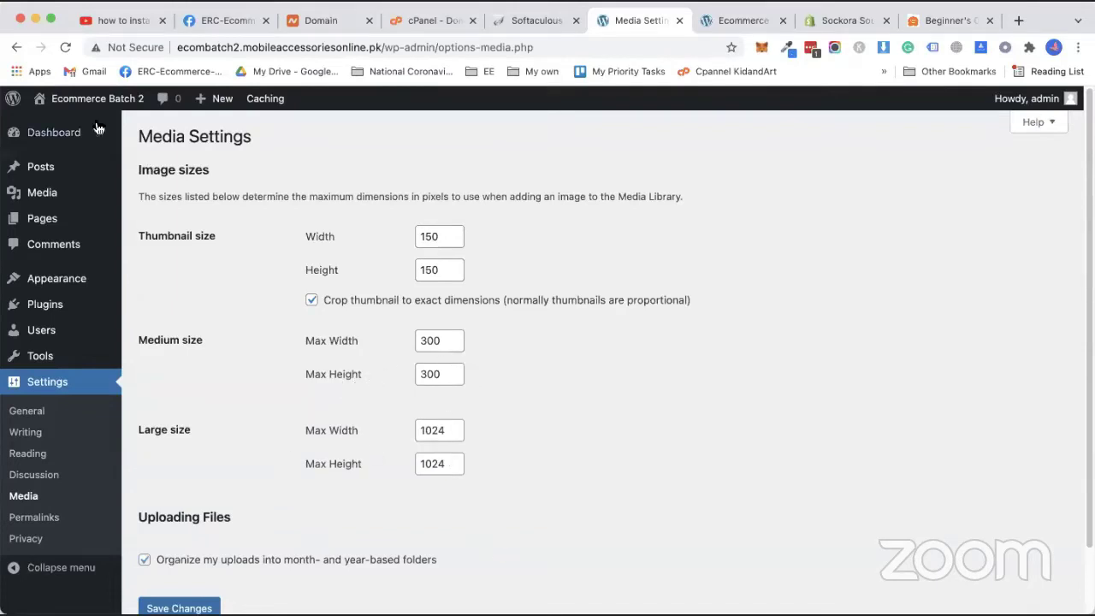
Go to Settings > Permalinks to view the current Day and name URL structure.
scroll(423, 385, down, 2)
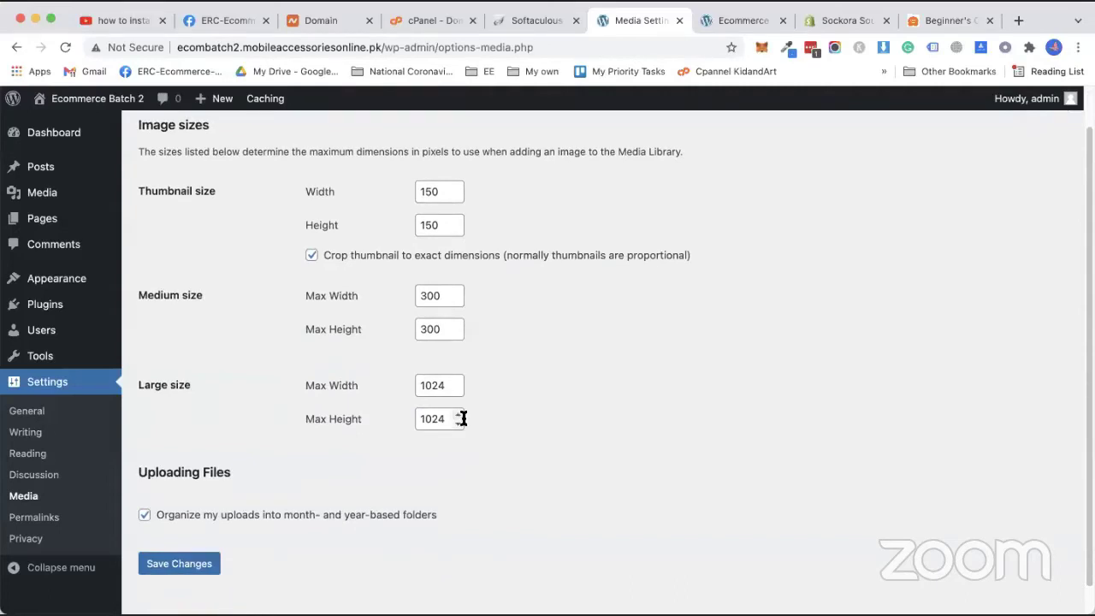
click(43, 518)
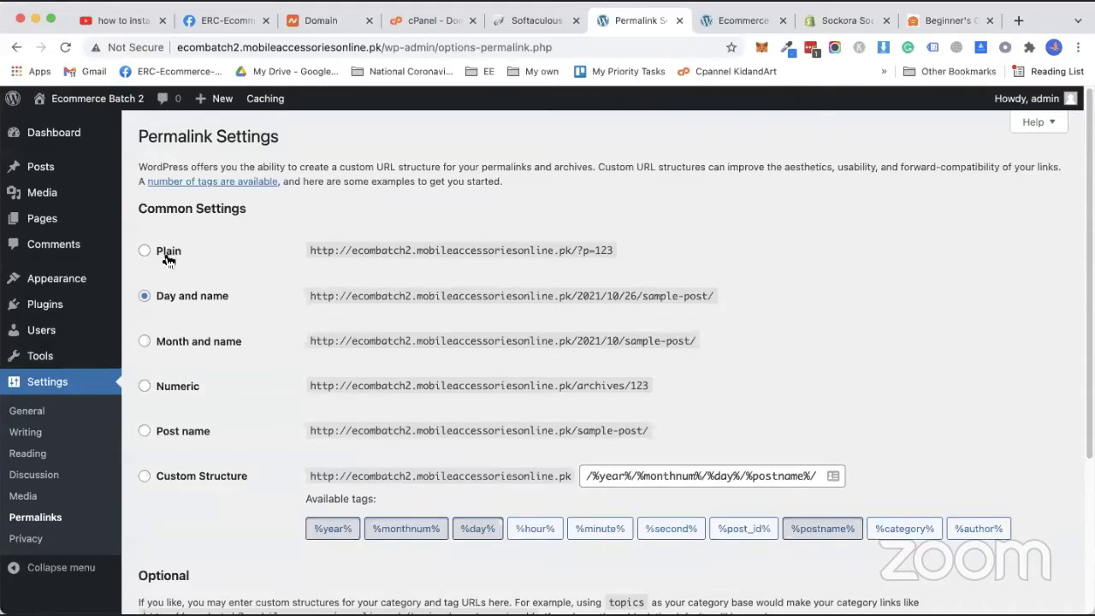
Switch permalinks to the Post name structure (/%postname%/) and save the change.
click(179, 437)
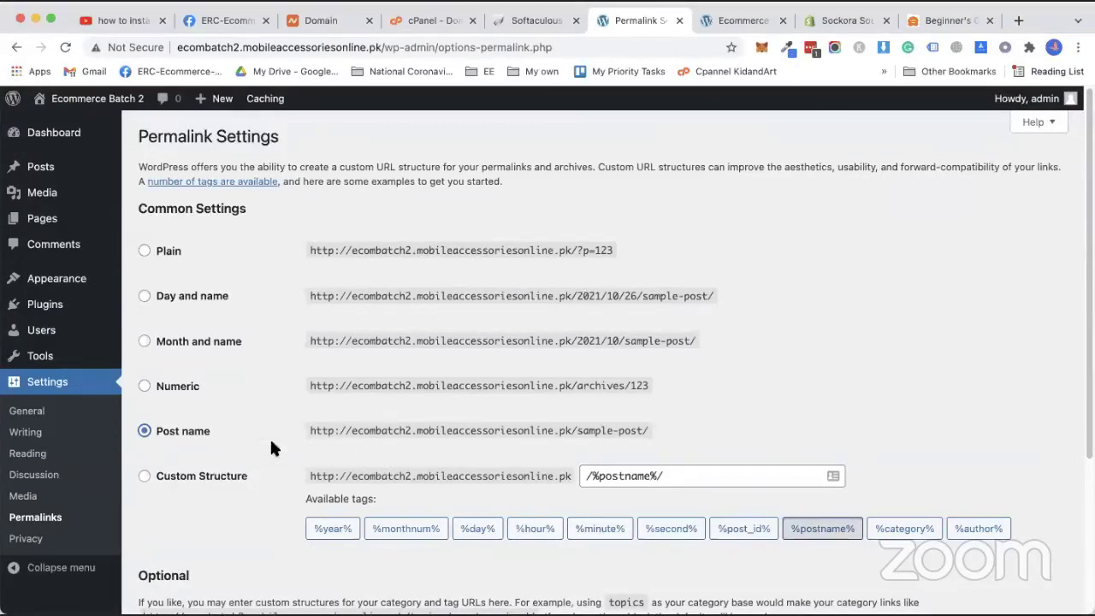
mouse_move(575, 430)
mouse_down()
mouse_move(667, 432)
mouse_move(567, 431)
mouse_move(578, 430)
mouse_up()
click(582, 427)
scroll(231, 436, down, 5)
click(179, 536)
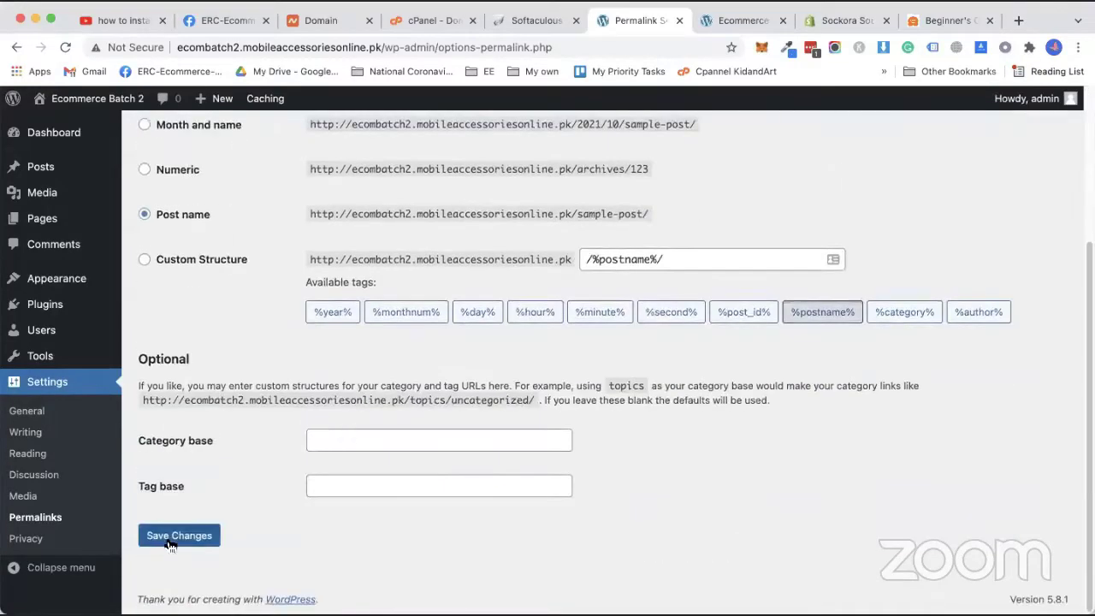
scroll(373, 484, up, 5)
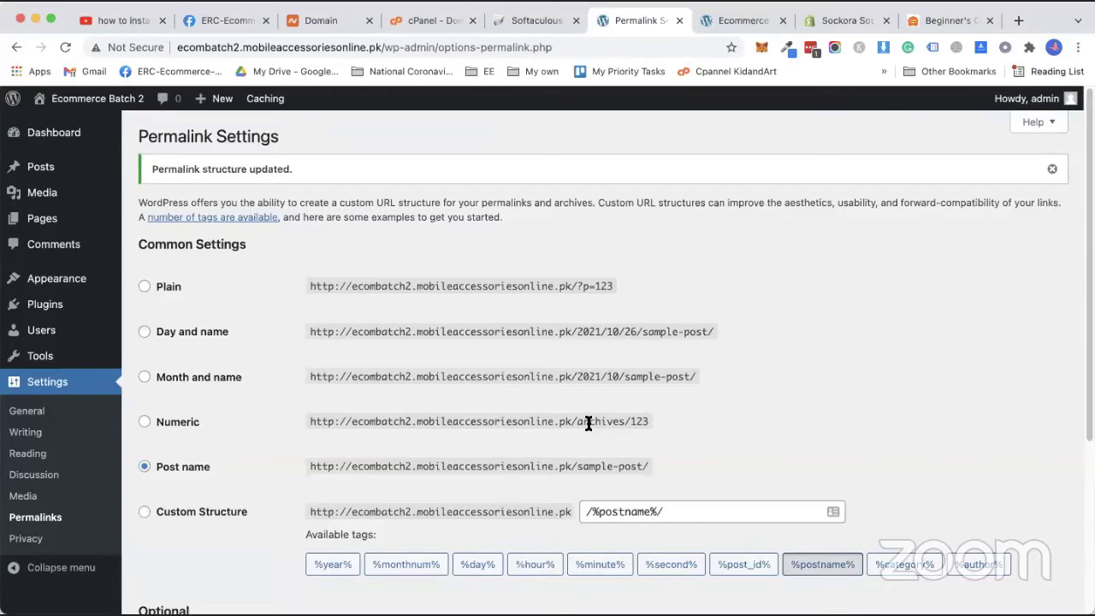
Open the Privacy settings page, then return to the WPBeginner user roles guide tab.
scroll(588, 424, down, 5)
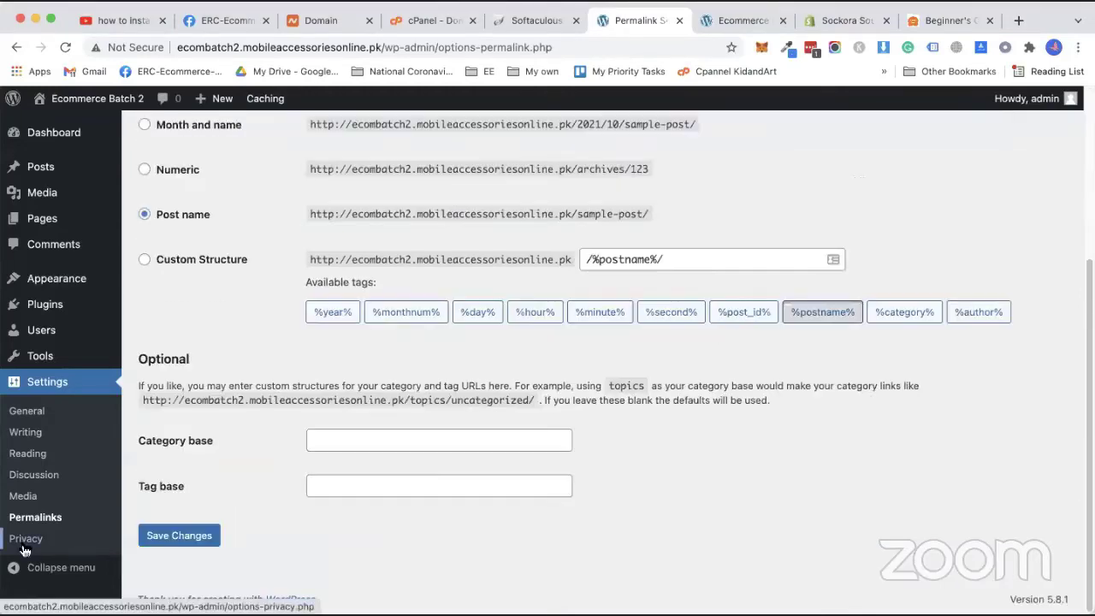
click(97, 521)
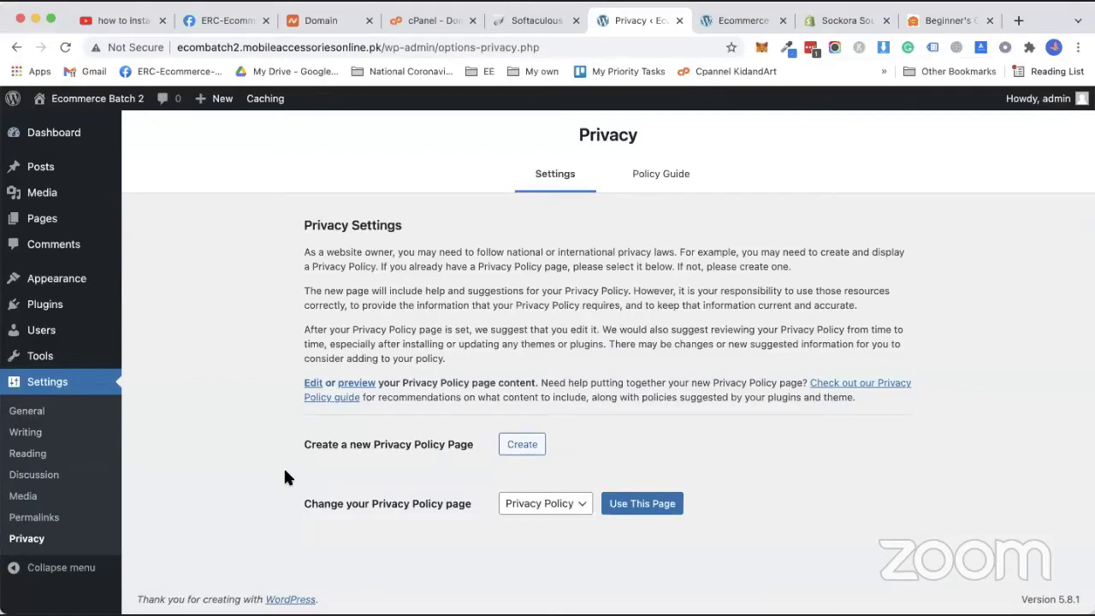
drag(930, 12, 610, 47)
Search Google for '000' and open the 000WebHost website from the results.
click(611, 49)
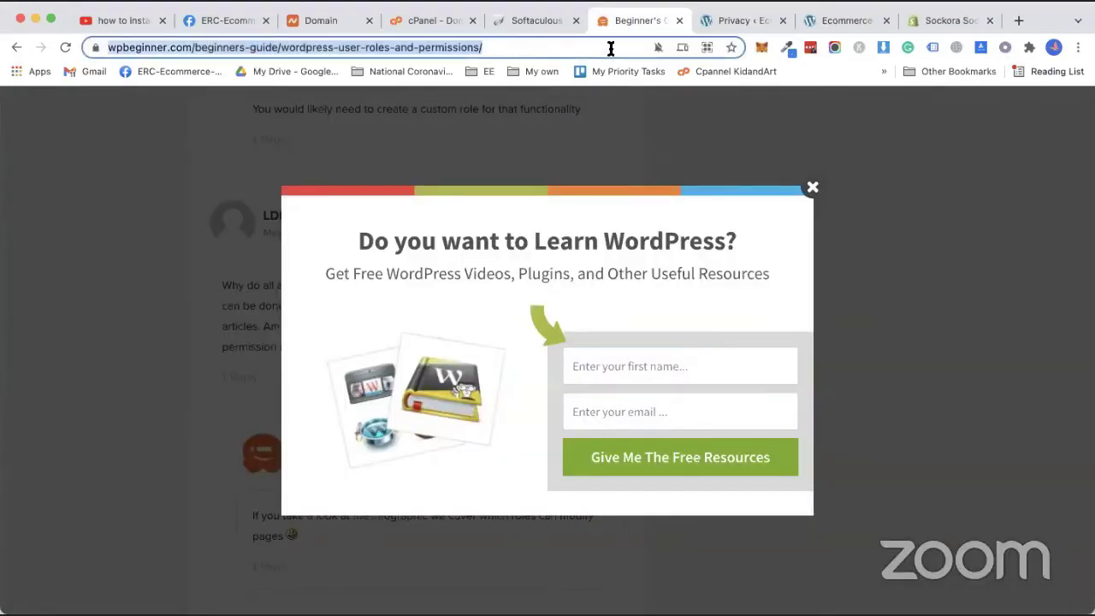
text(000)
key(Return)
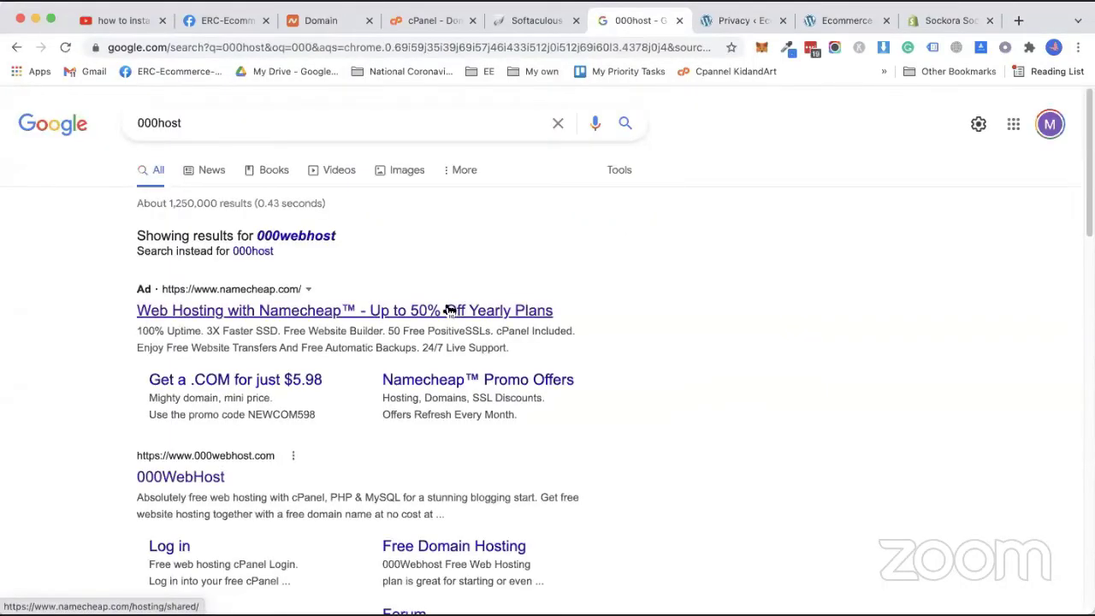
scroll(342, 368, down, 1)
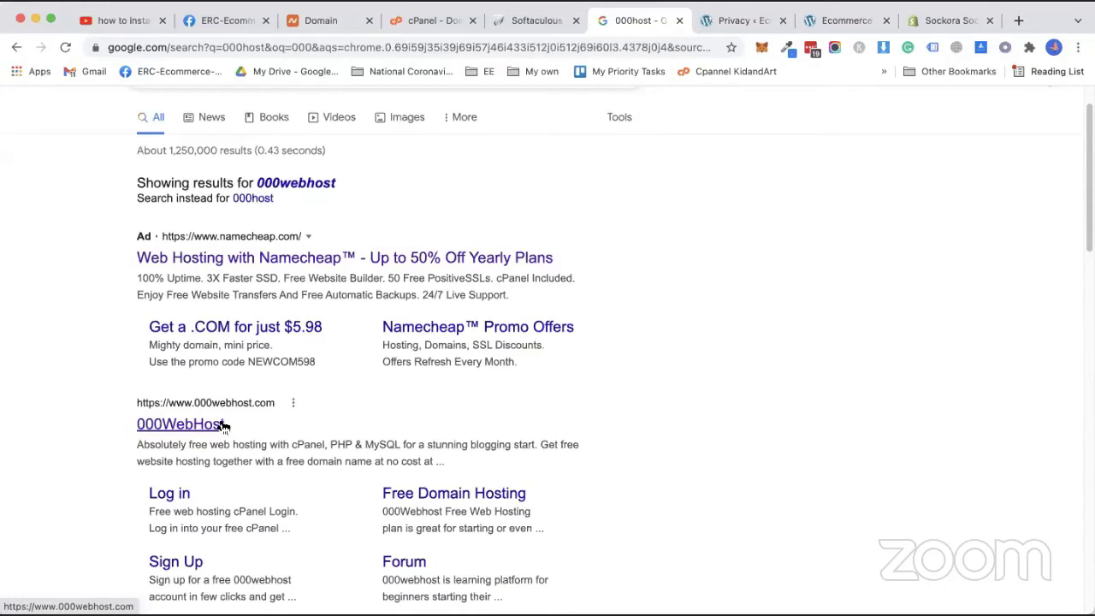
click(224, 425)
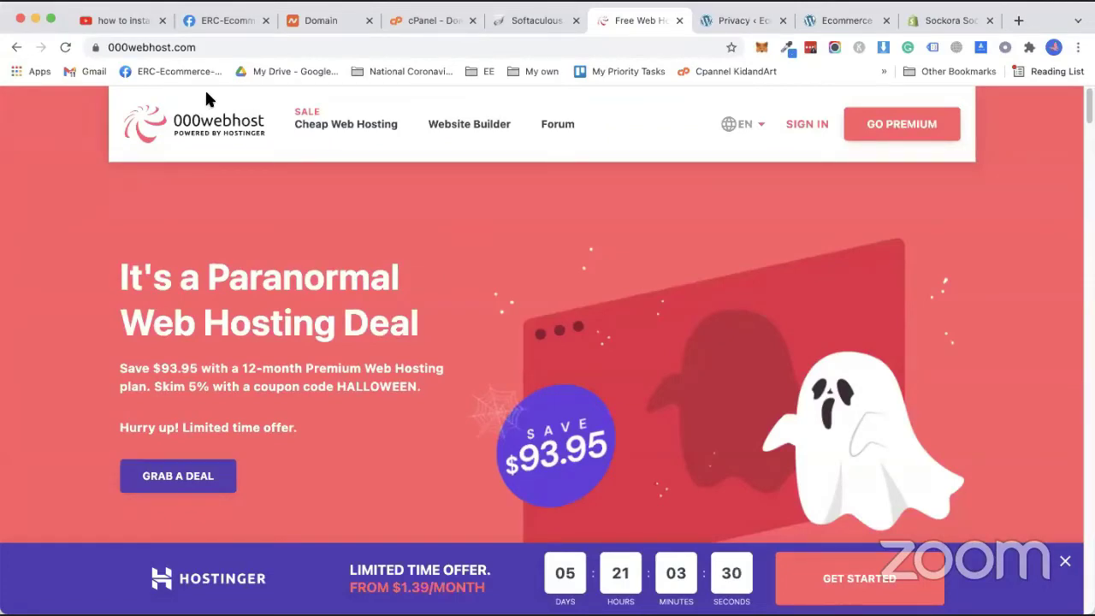
Sign up for a new 000webhost account with an Outlook email address and a password.
click(794, 124)
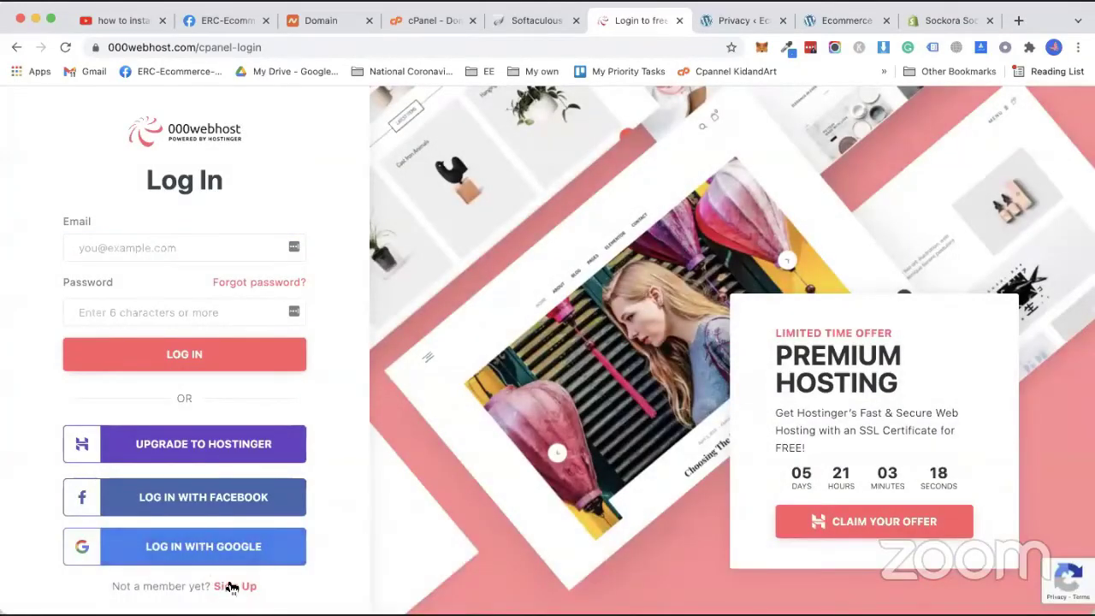
click(231, 587)
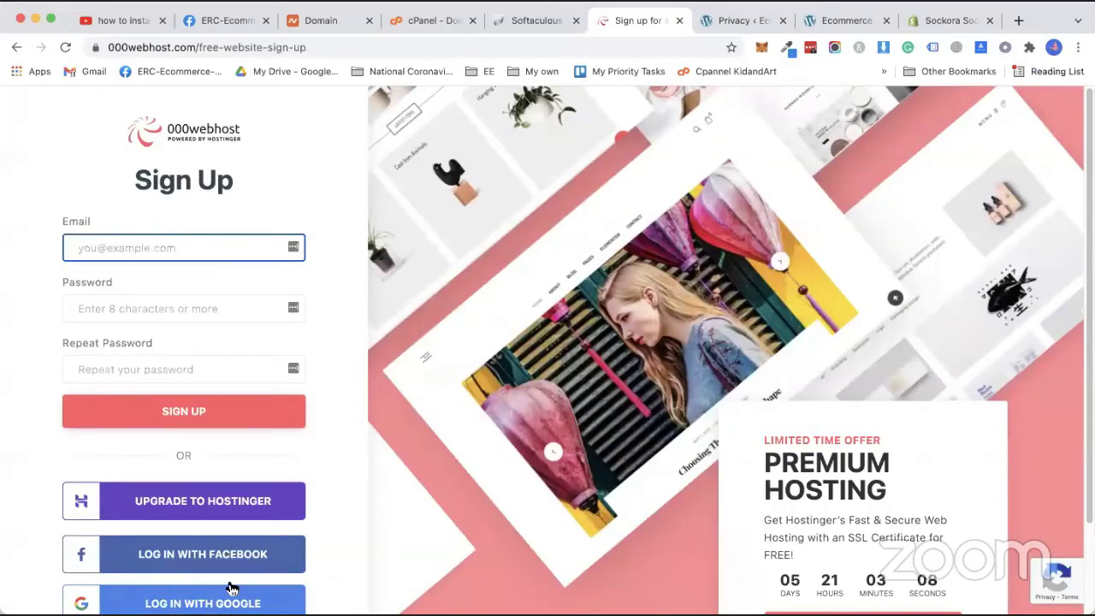
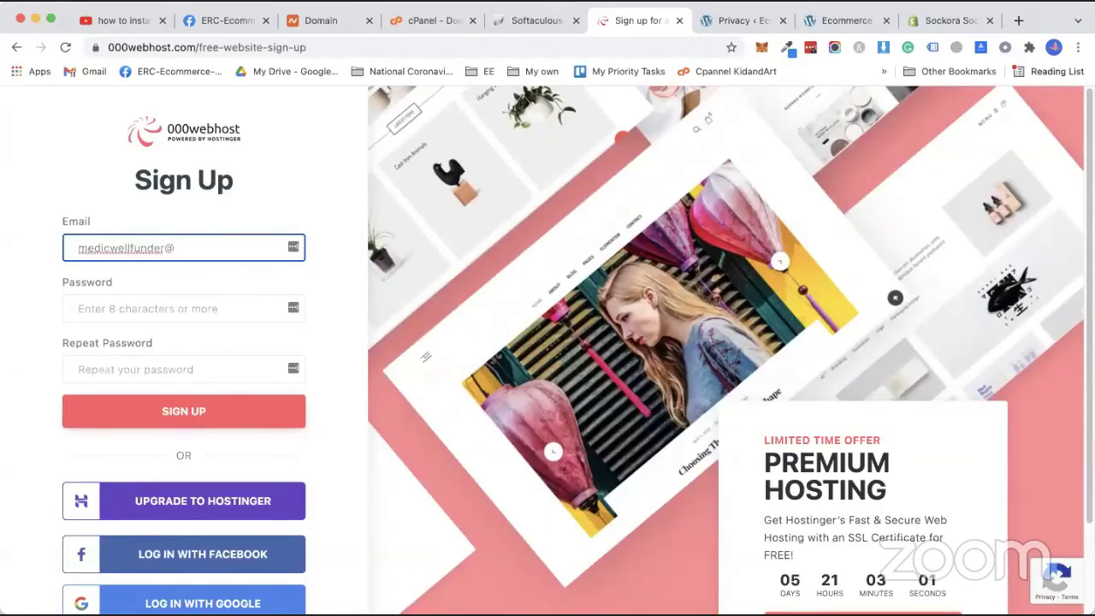
key(Tab)
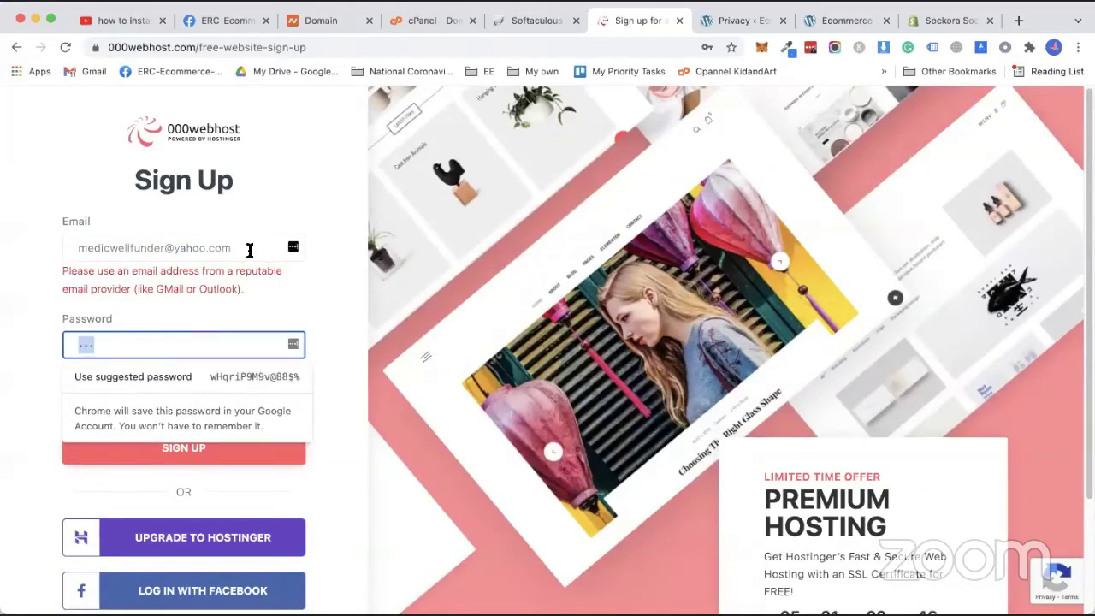
triple_click(249, 247)
key(super+v)
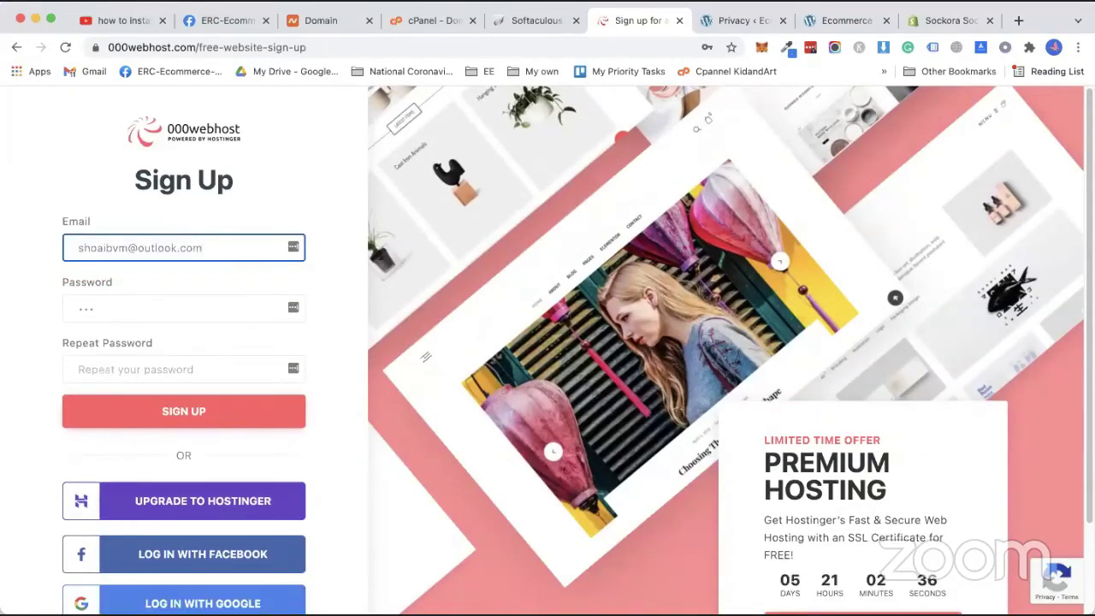
click(176, 412)
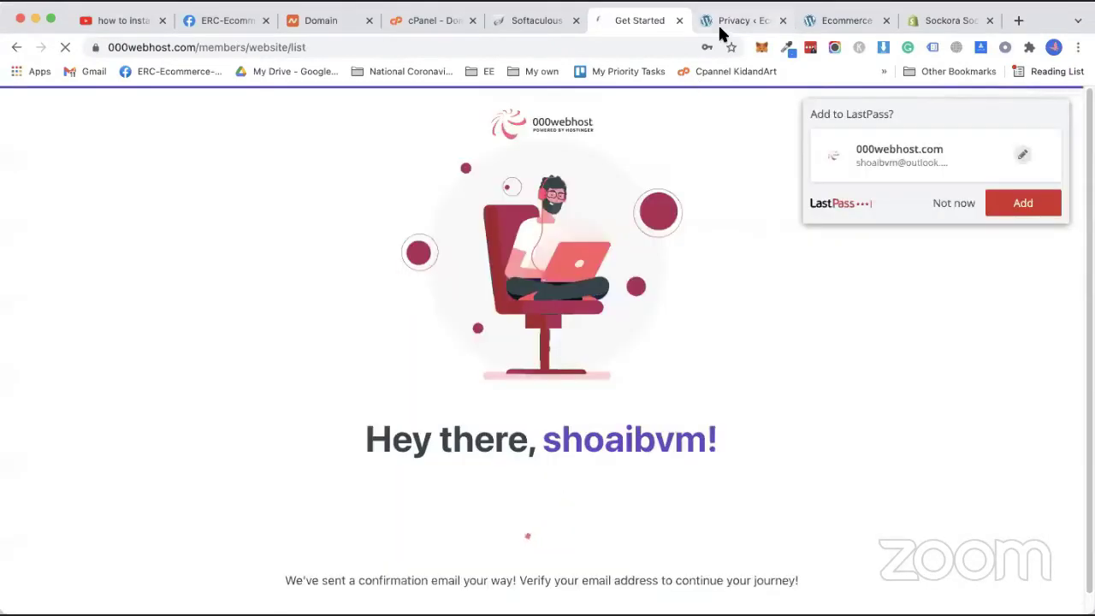
Go to Outlook mail in another tab to find the verification email.
click(722, 24)
click(653, 48)
text(p)
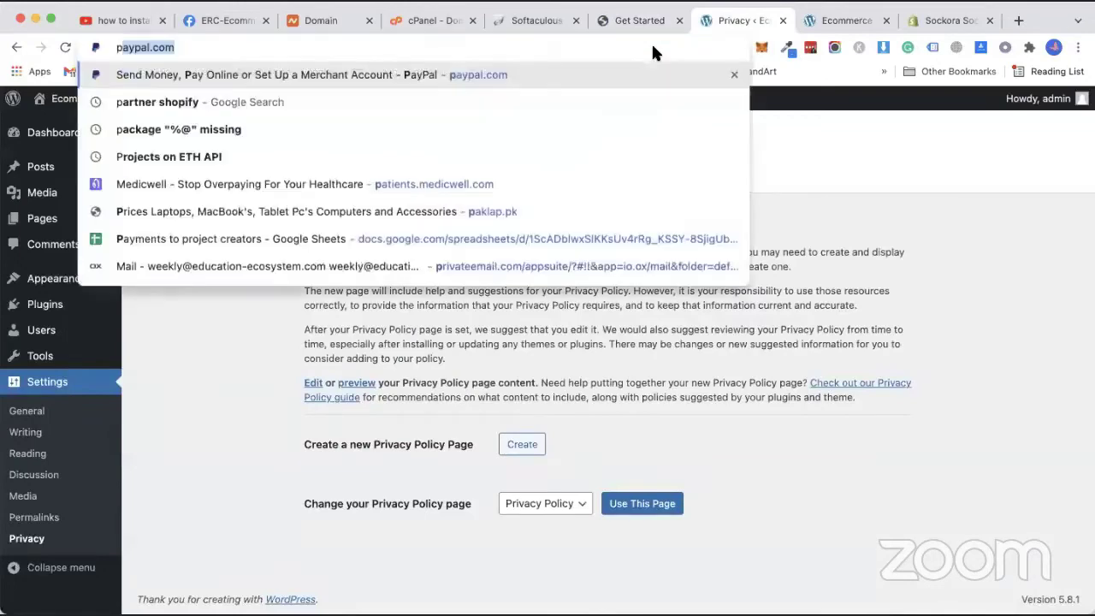
key(BackSpace)
key(BackSpace)
text(o)
key(Return)
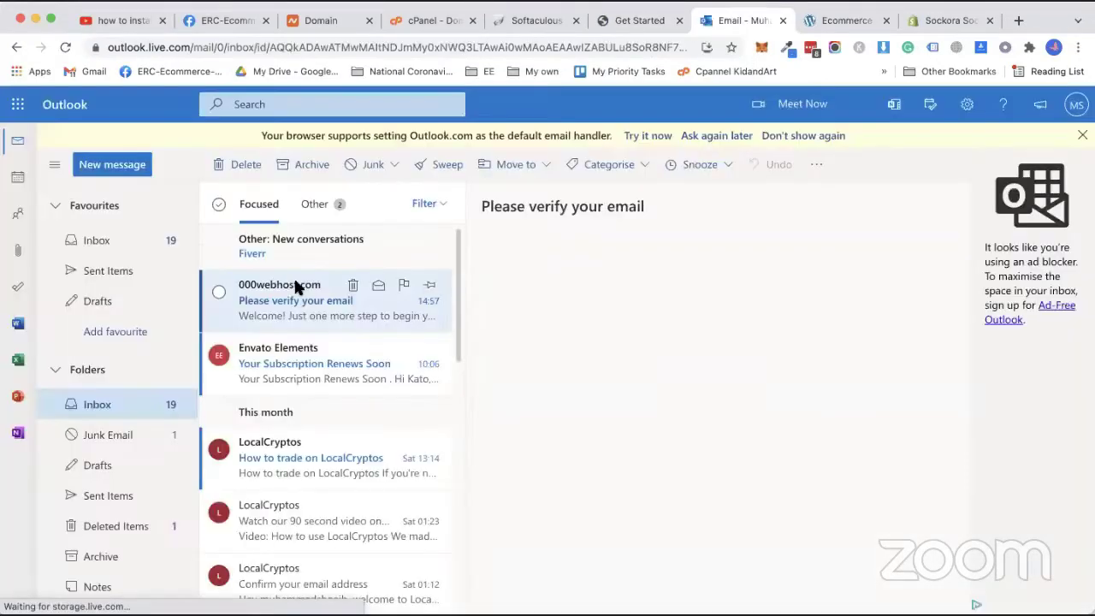
Follow the email's verification link, dismiss the popup, and start the account setup.
click(727, 470)
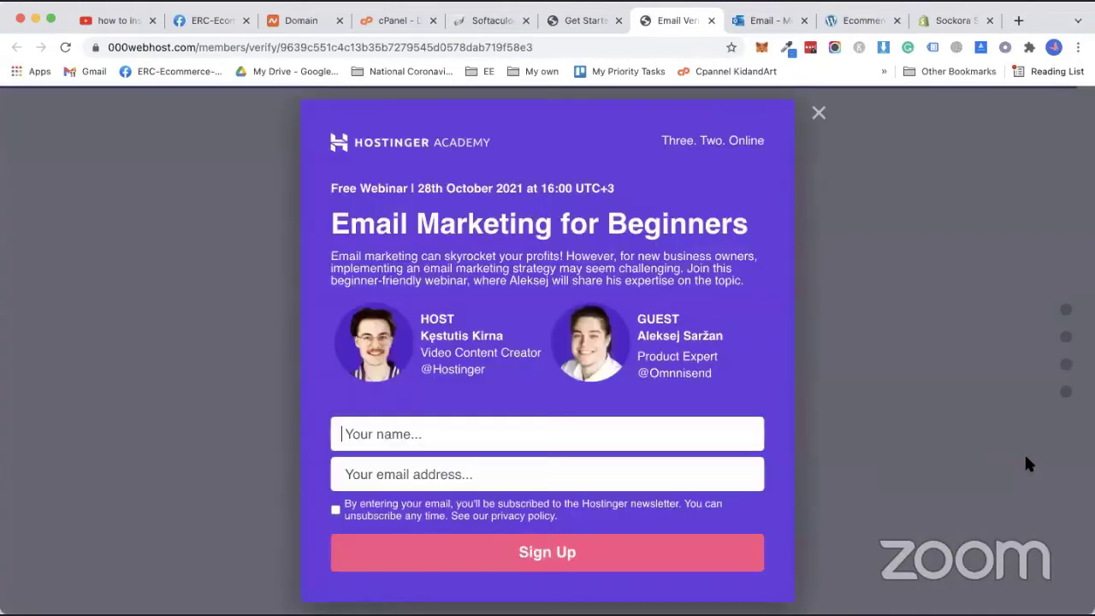
click(1024, 452)
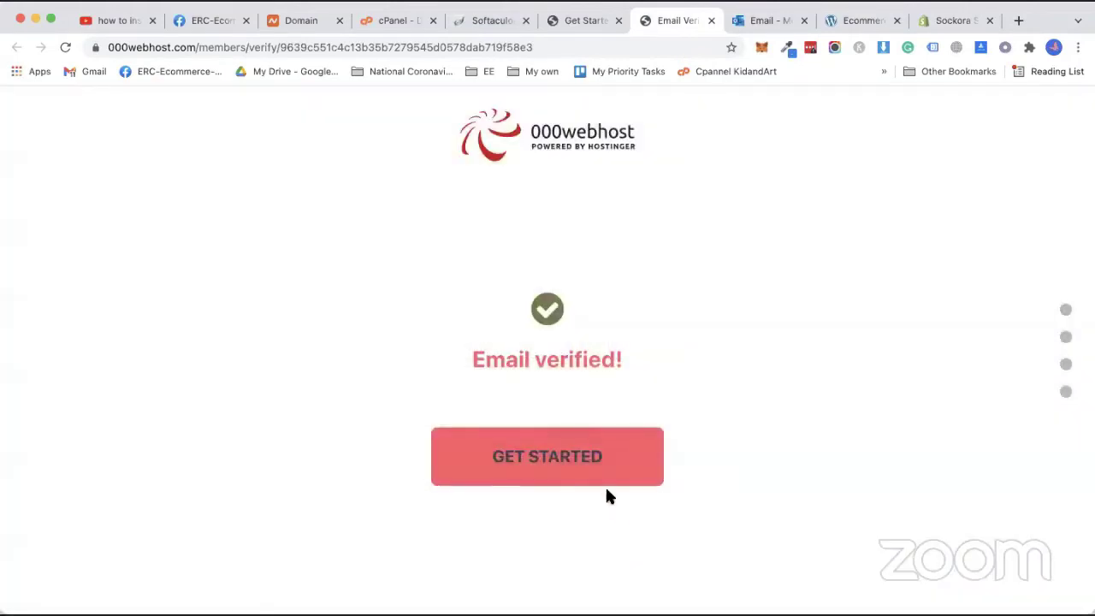
click(563, 458)
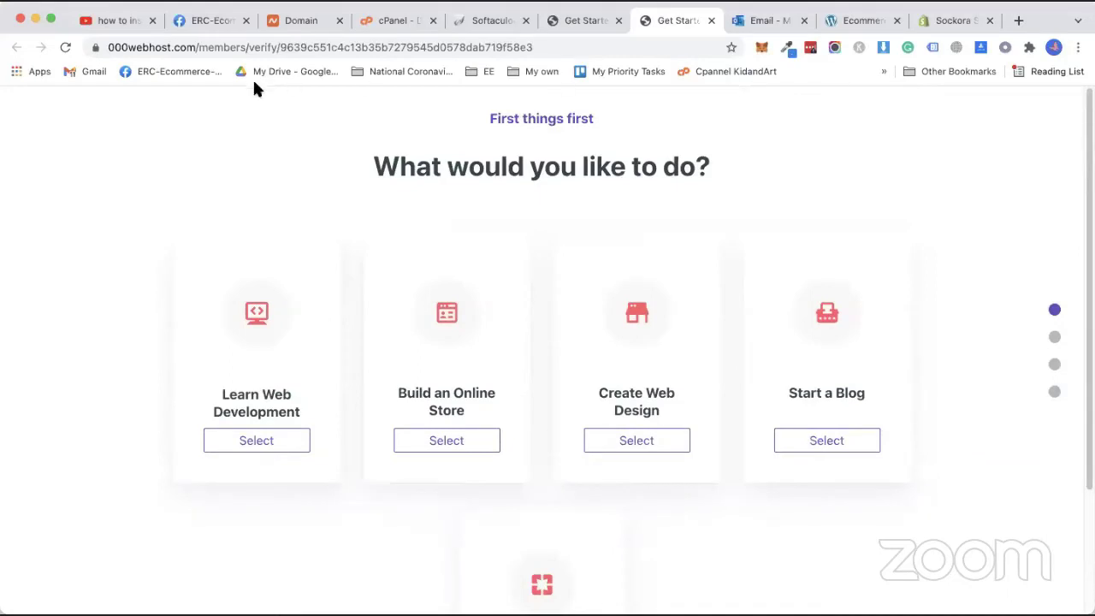
Choose Start a Blog with Fashion as the topic and skip the Chrome recommendation.
scroll(807, 282, down, 3)
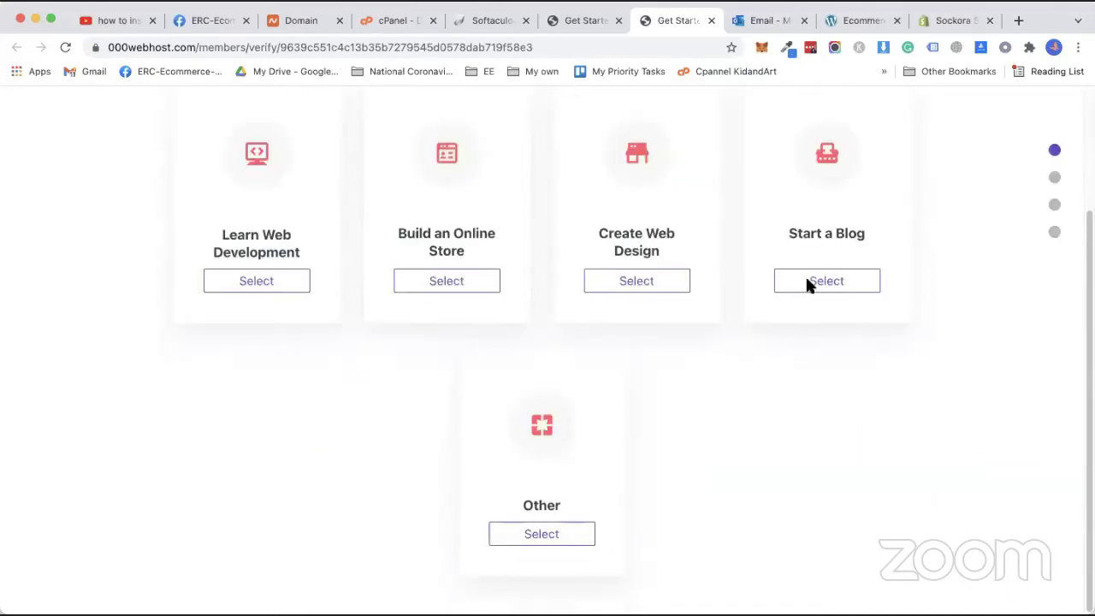
click(807, 281)
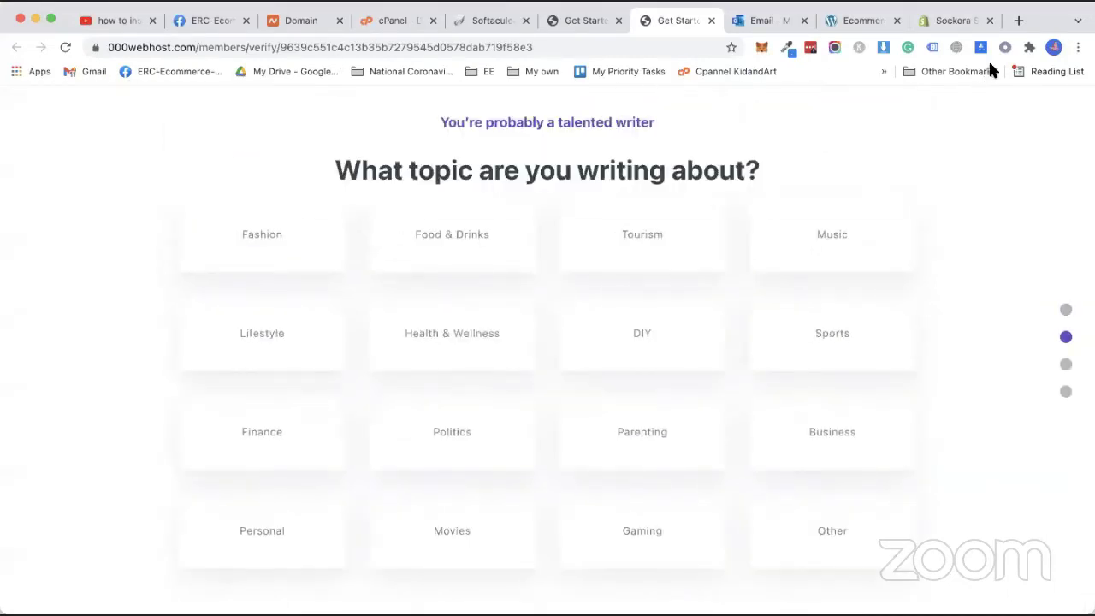
click(264, 233)
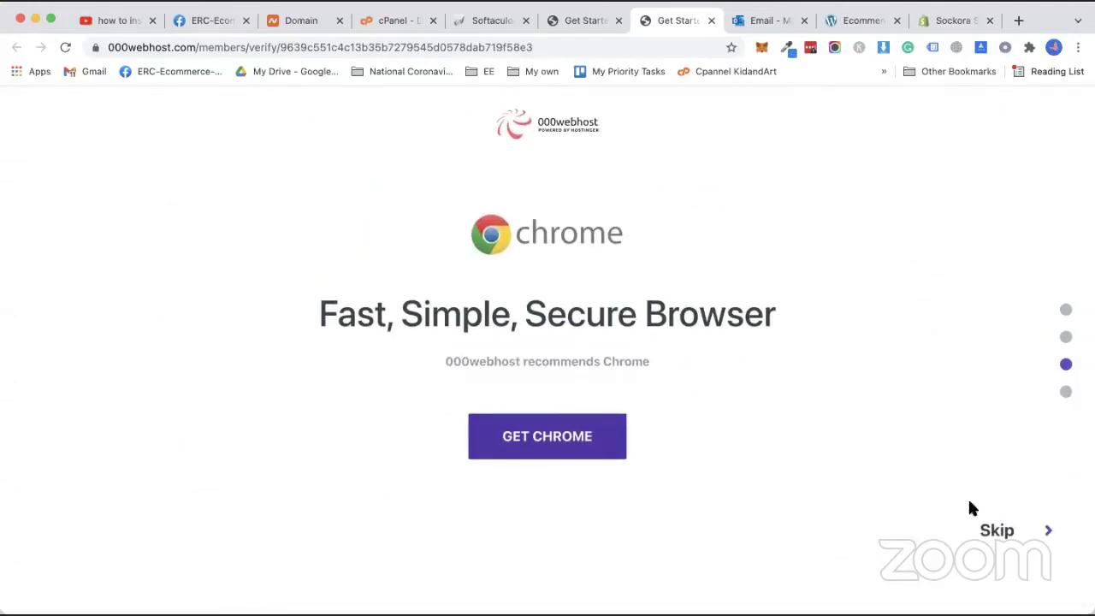
click(995, 530)
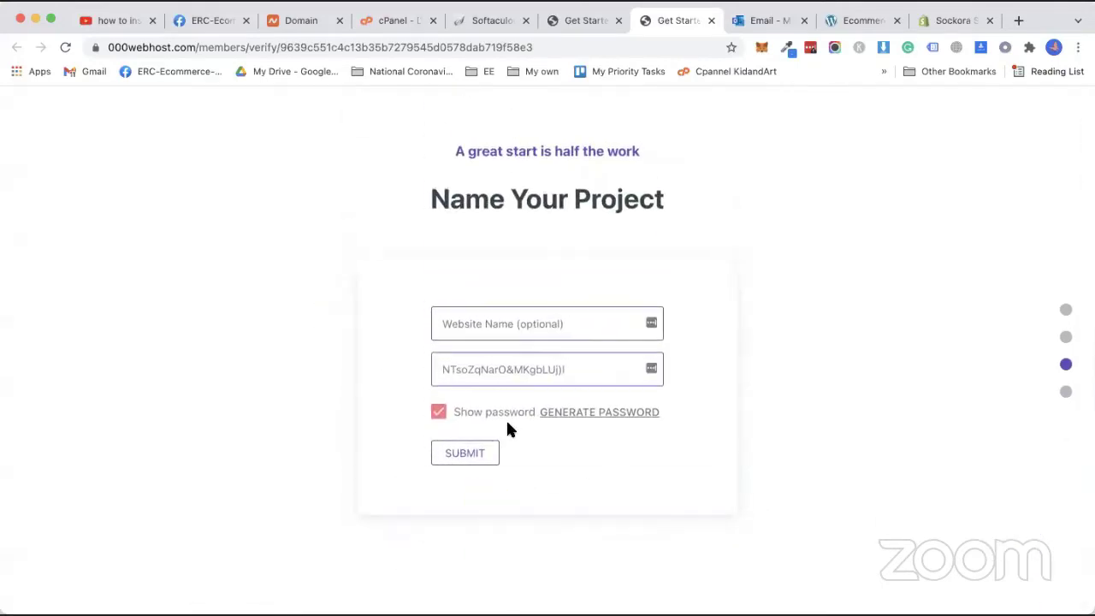
Name the project 'Ecommerce batch1', replace the generated password with a chosen one, and submit.
click(515, 319)
text(Ecommerce batch1)
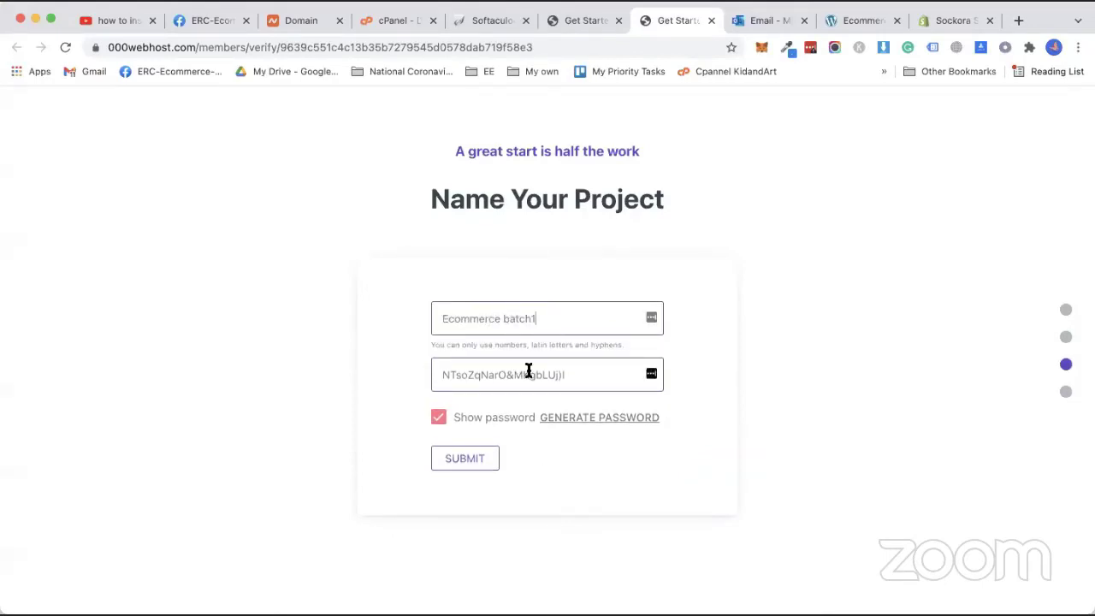
triple_click(527, 370)
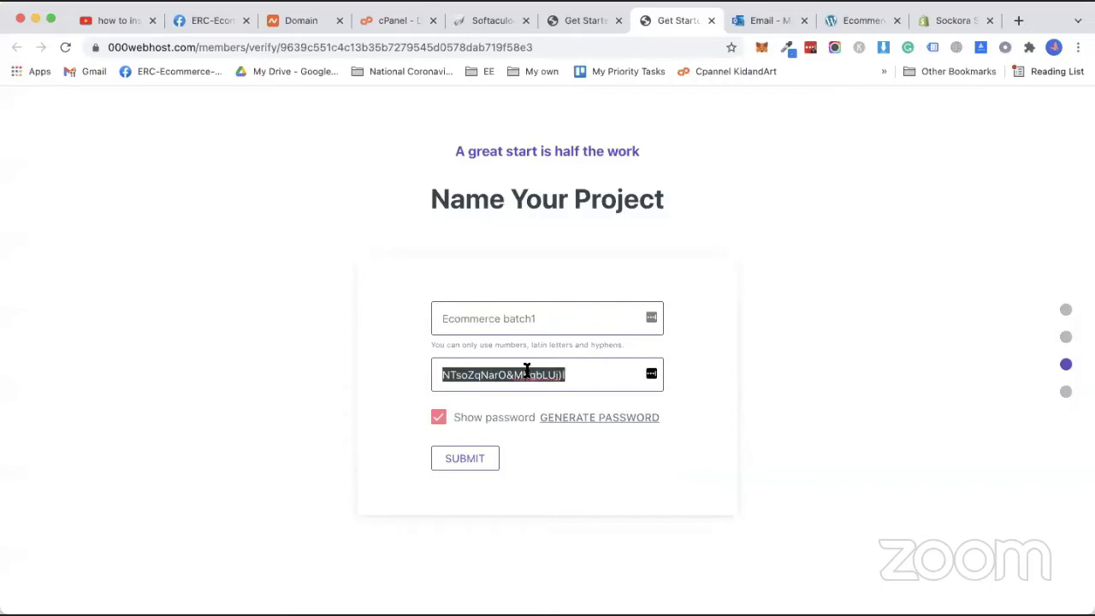
key(super+v)
click(481, 460)
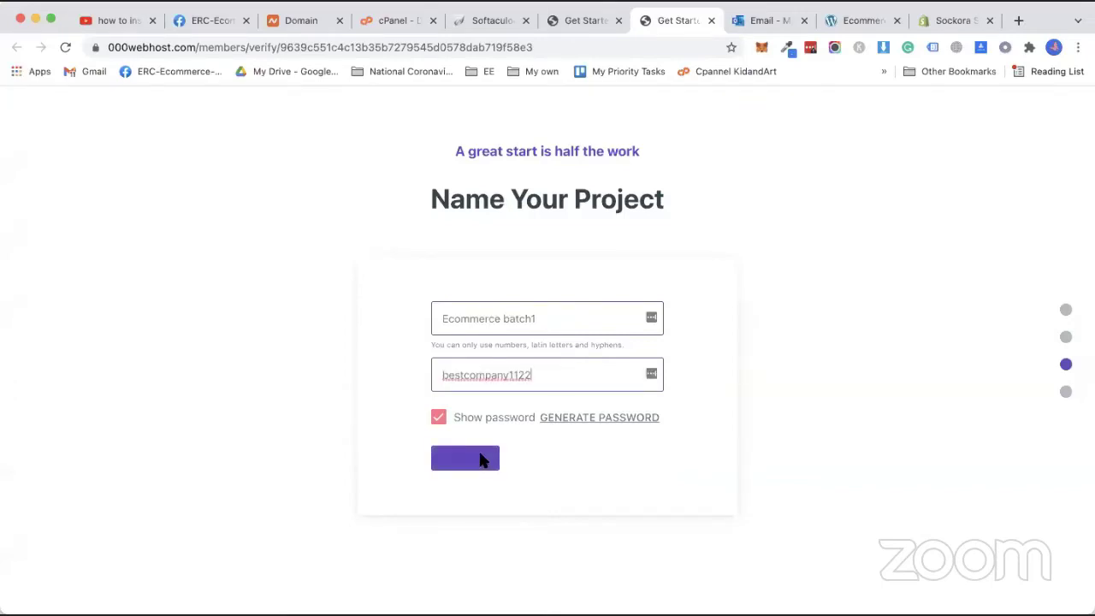
click(66, 48)
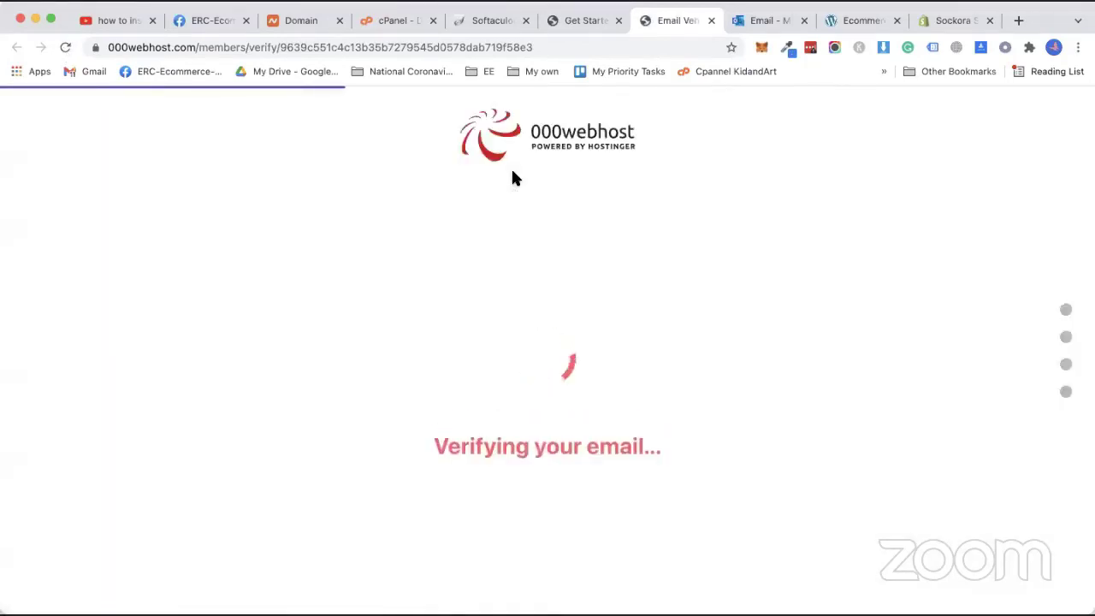
drag(272, 47, 625, 40)
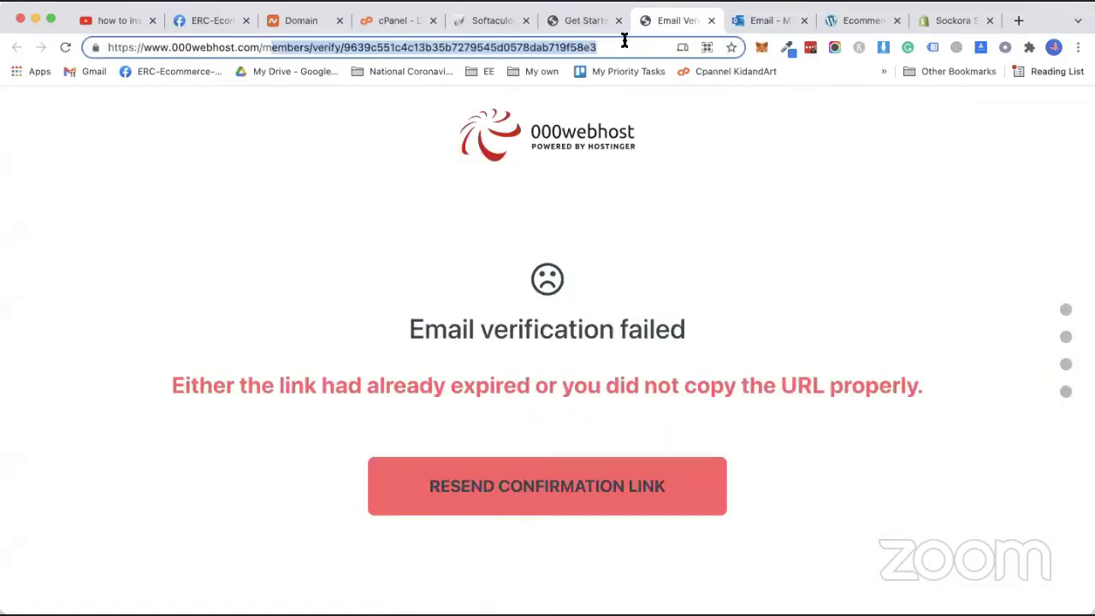
key(BackSpace)
key(BackSpace)
key(Return)
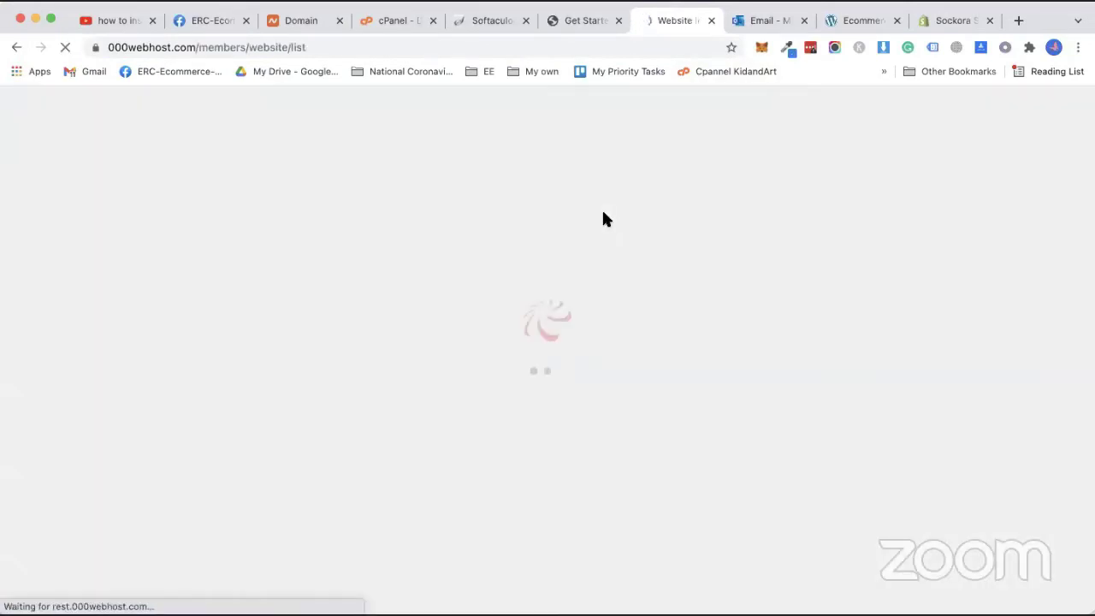
Restart setup with Start a Blog and submit the project named Ecommerce batch2.
click(801, 443)
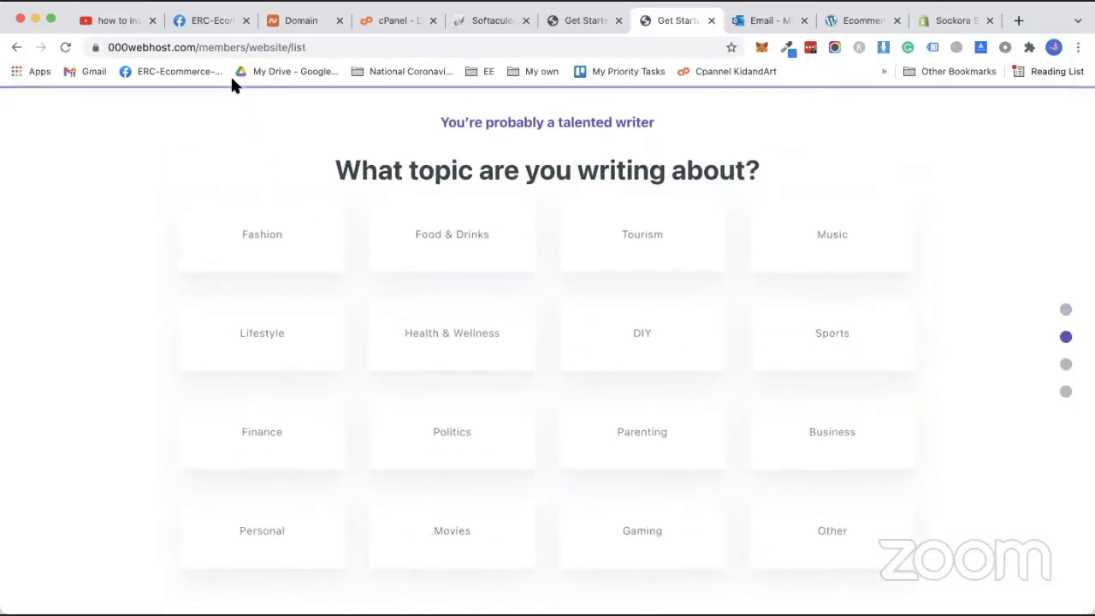
scroll(231, 94, down, 2)
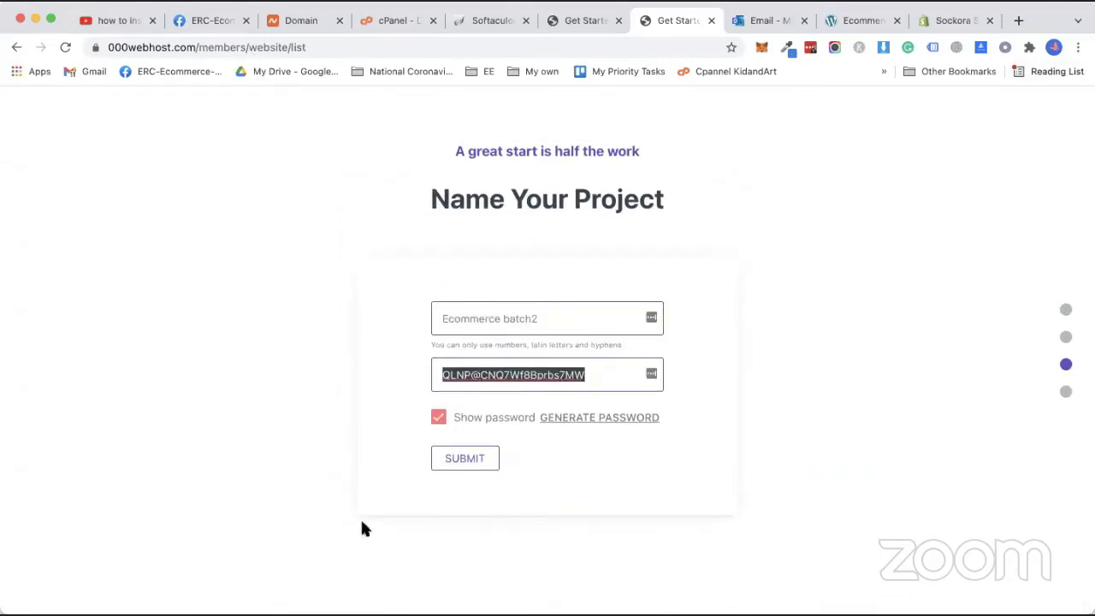
click(445, 462)
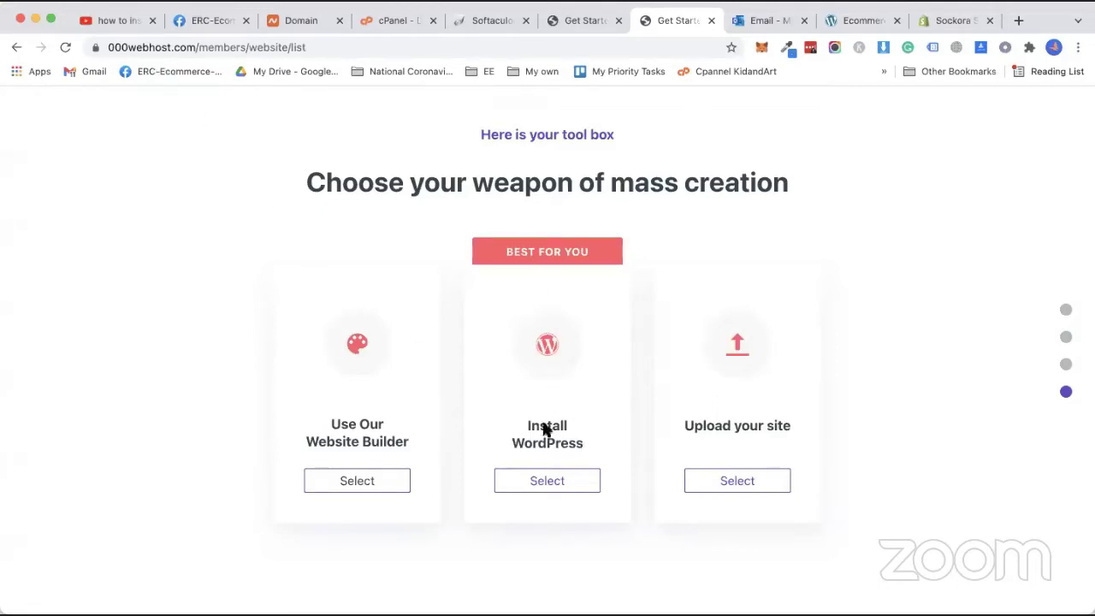
Choose Install WordPress, replace the auto-filled admin password with a custom one, and start installing.
click(545, 481)
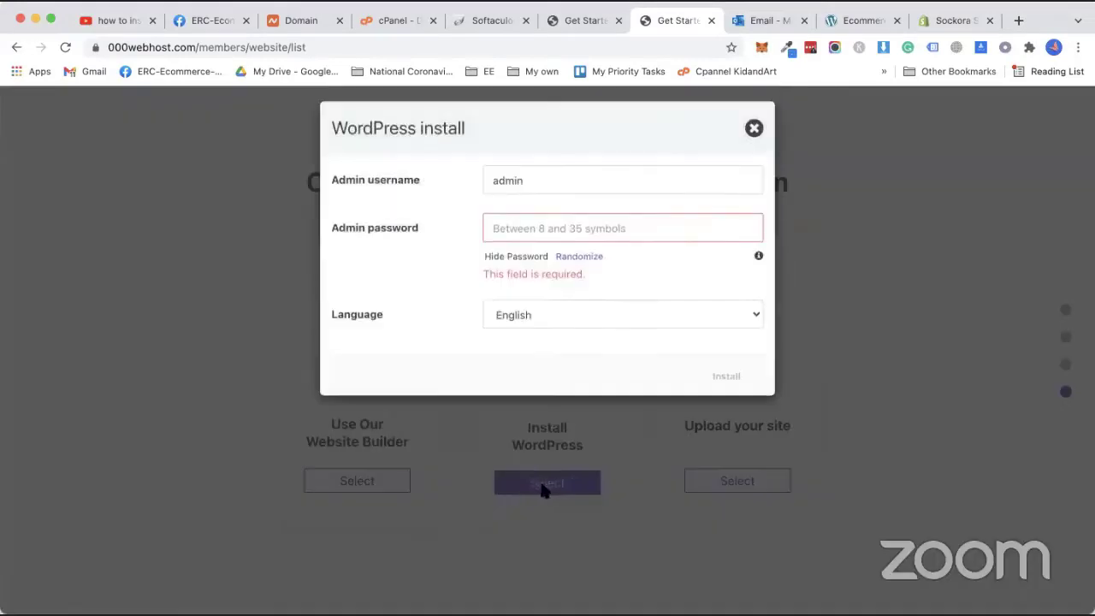
click(537, 232)
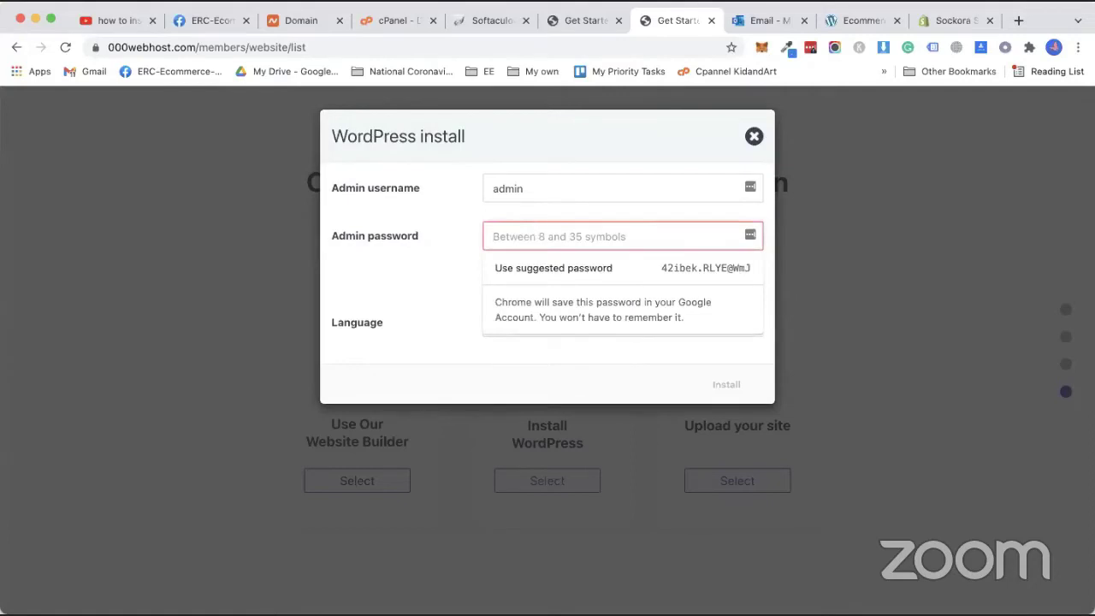
key(super+v)
key(super+a)
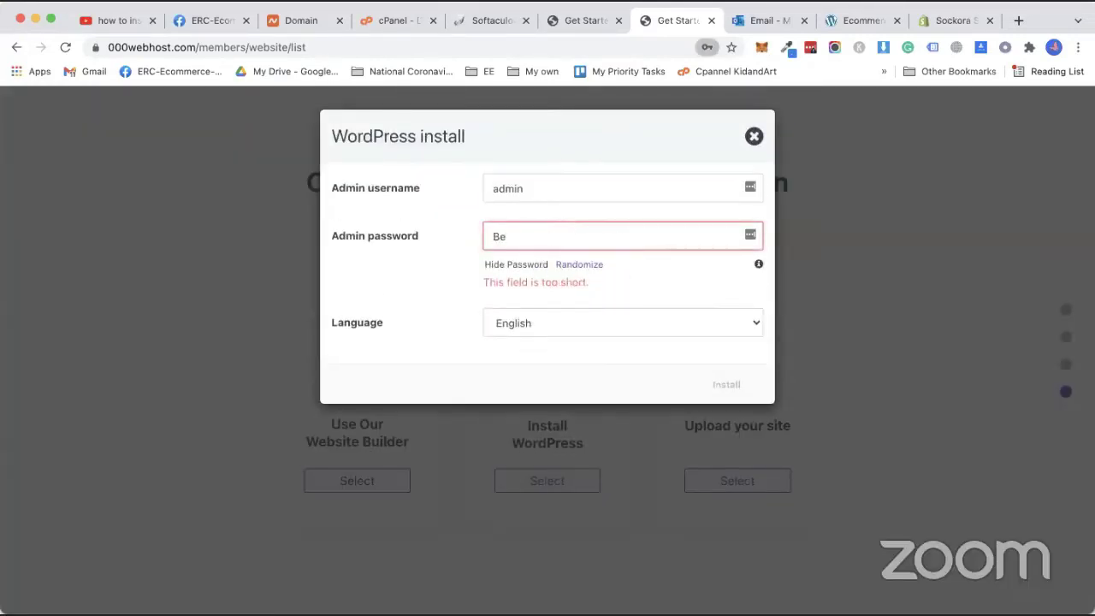
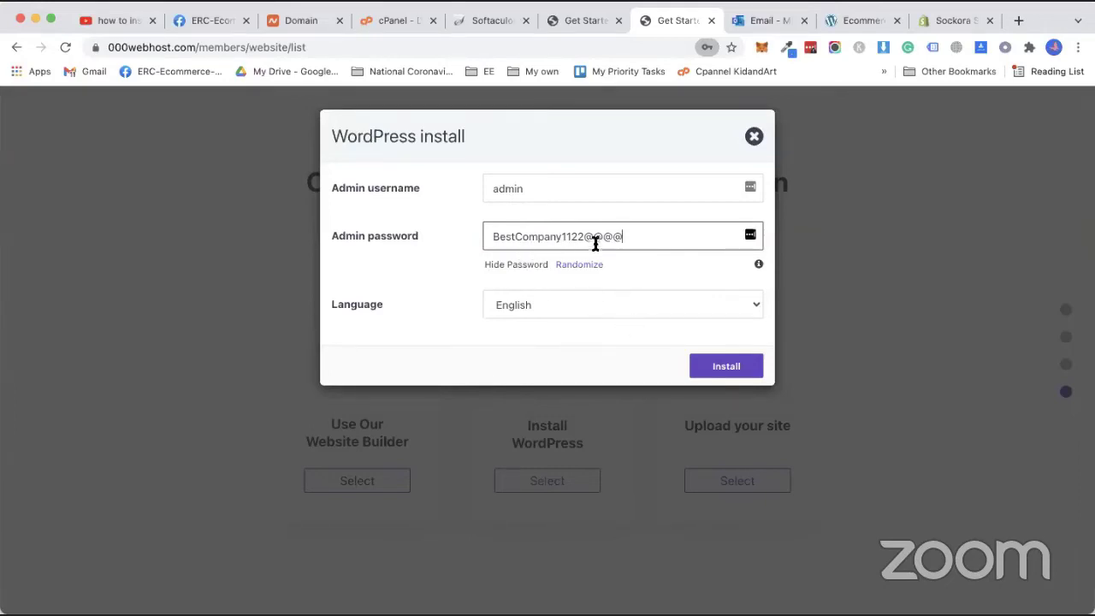
click(693, 366)
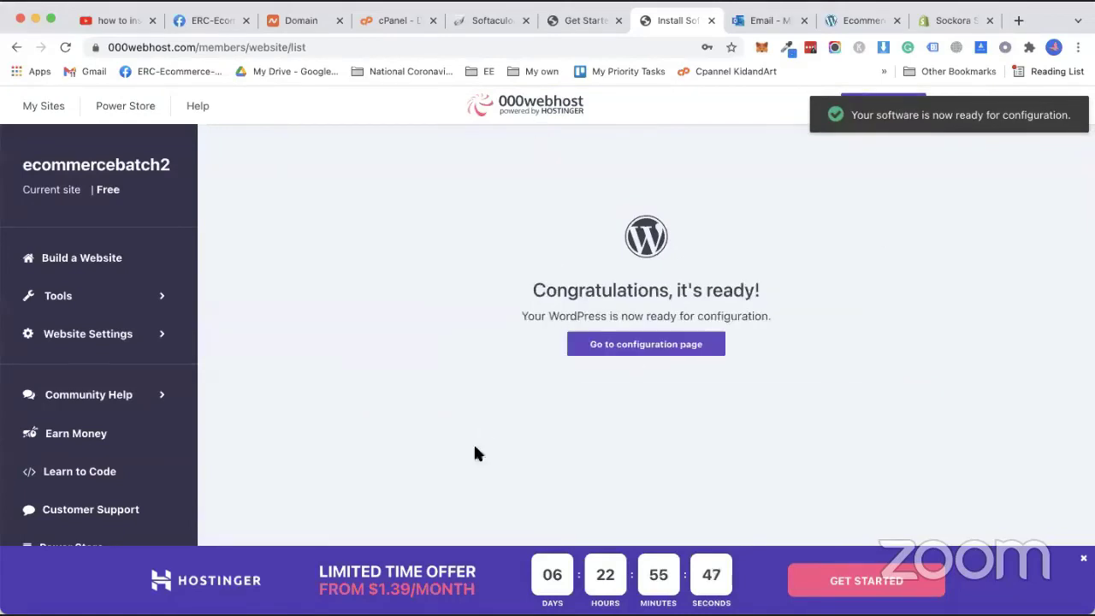
Open the configuration page and proceed past the deceptive-site warning to the flagged site.
click(660, 351)
click(354, 447)
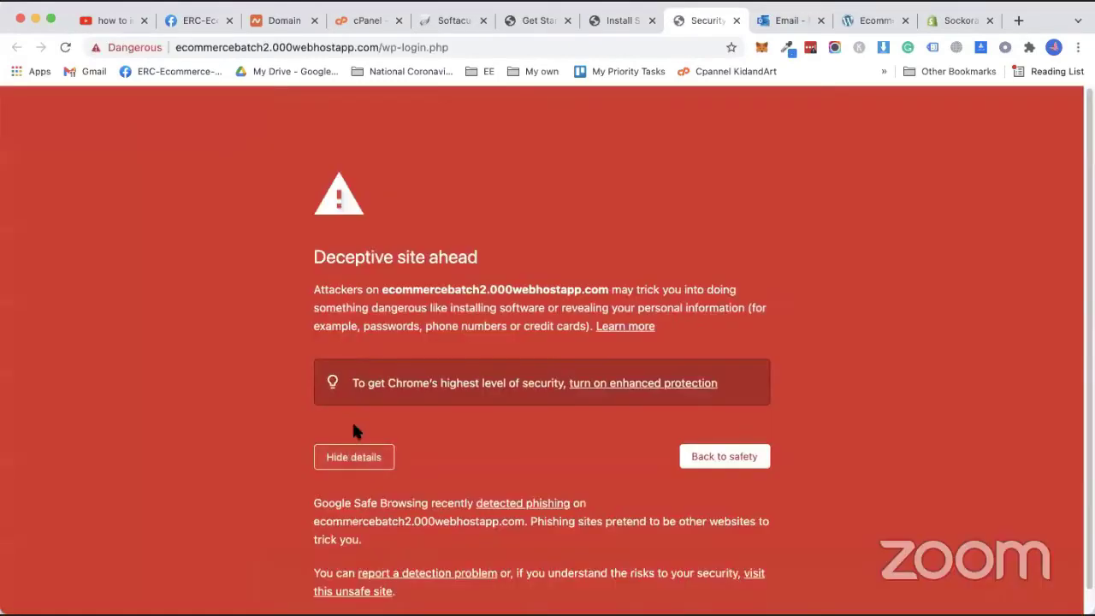
scroll(358, 514, down, 1)
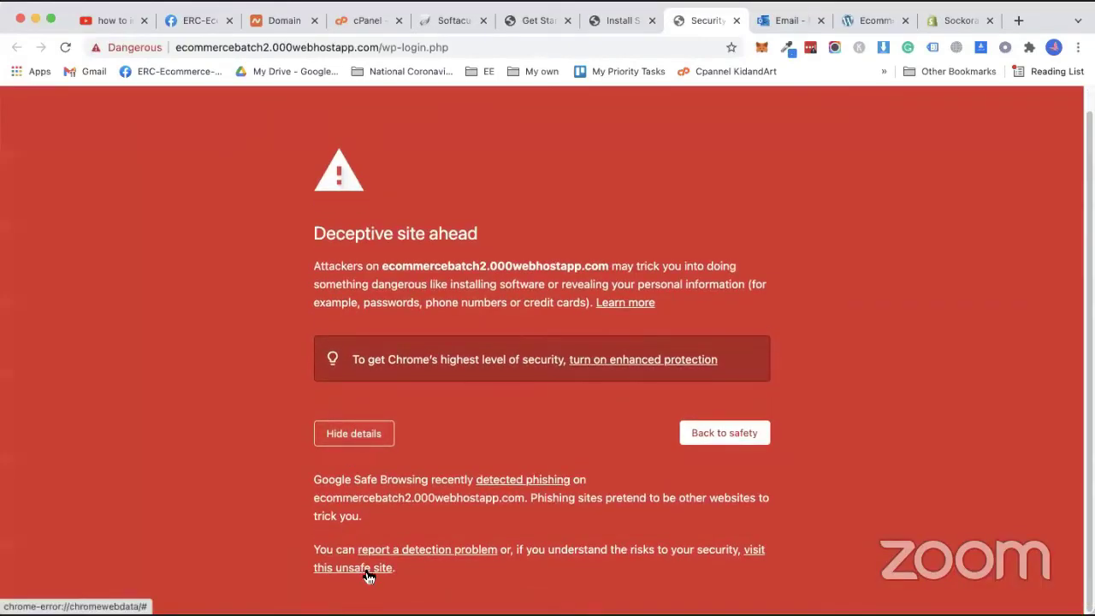
click(368, 573)
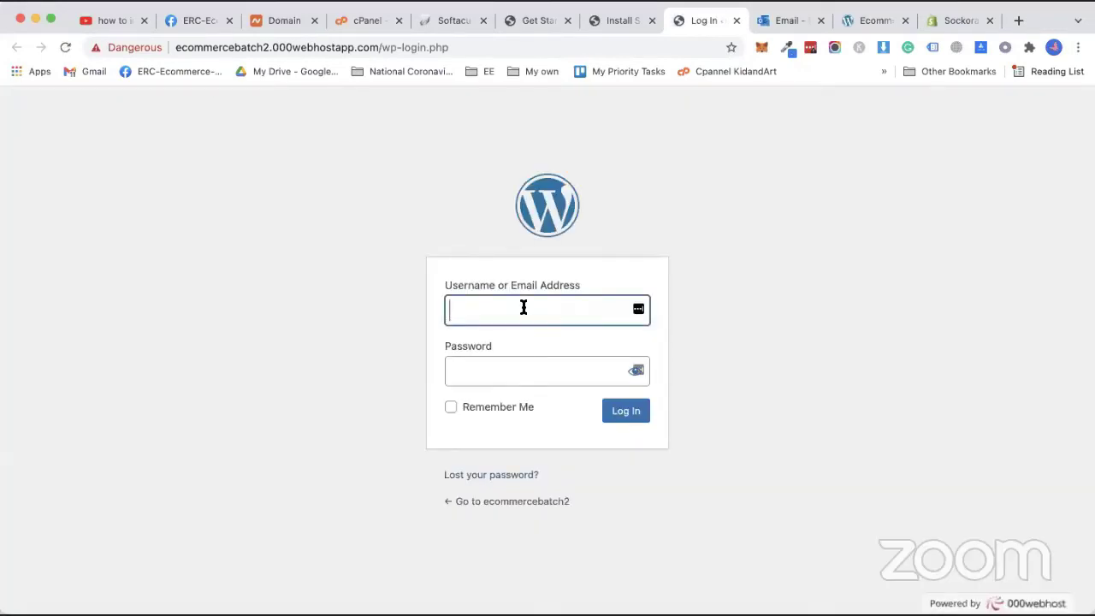
Log in to wp-admin as admin with the saved account password.
text(admin)
key(Tab)
key(super+v)
key(Return)
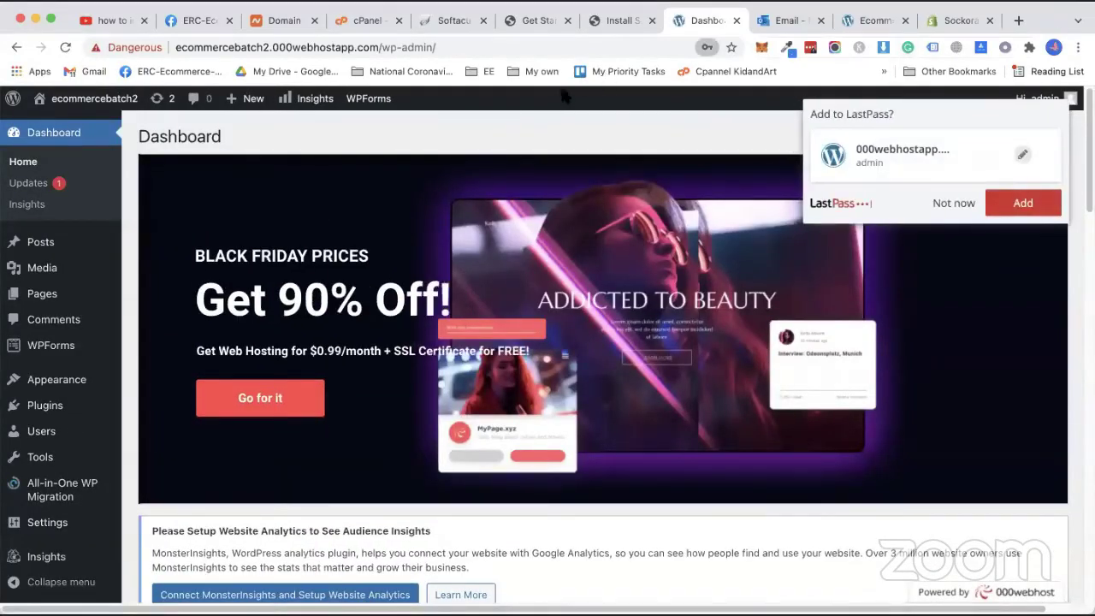
Save the login, dismiss the Black Friday promo banner, and go to Installed Plugins.
click(1044, 206)
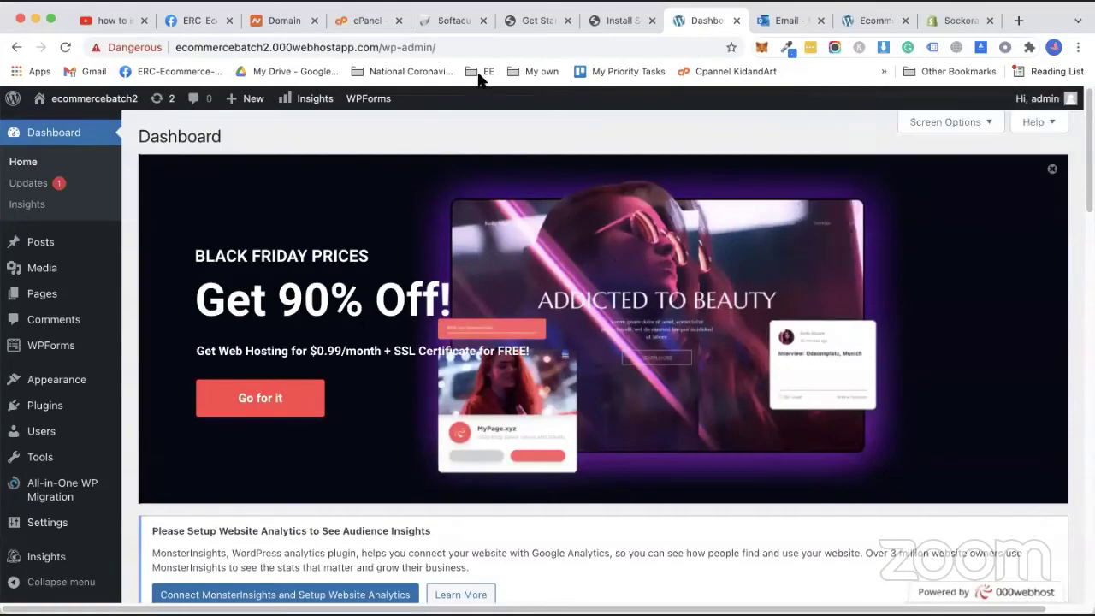
click(1052, 169)
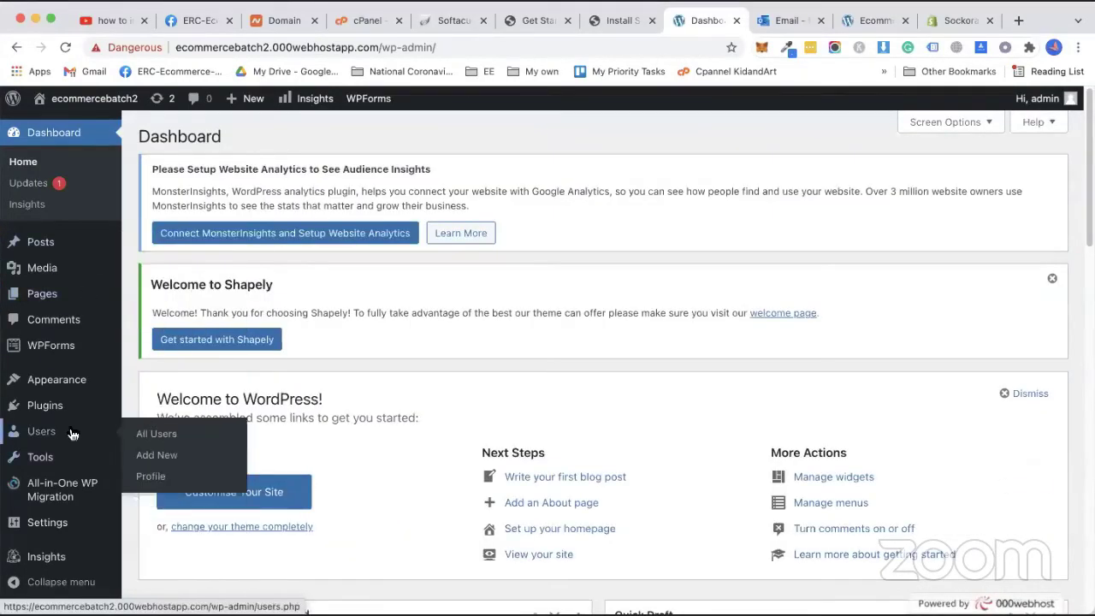
mouse_move(39, 497)
scroll(34, 489, down, 1)
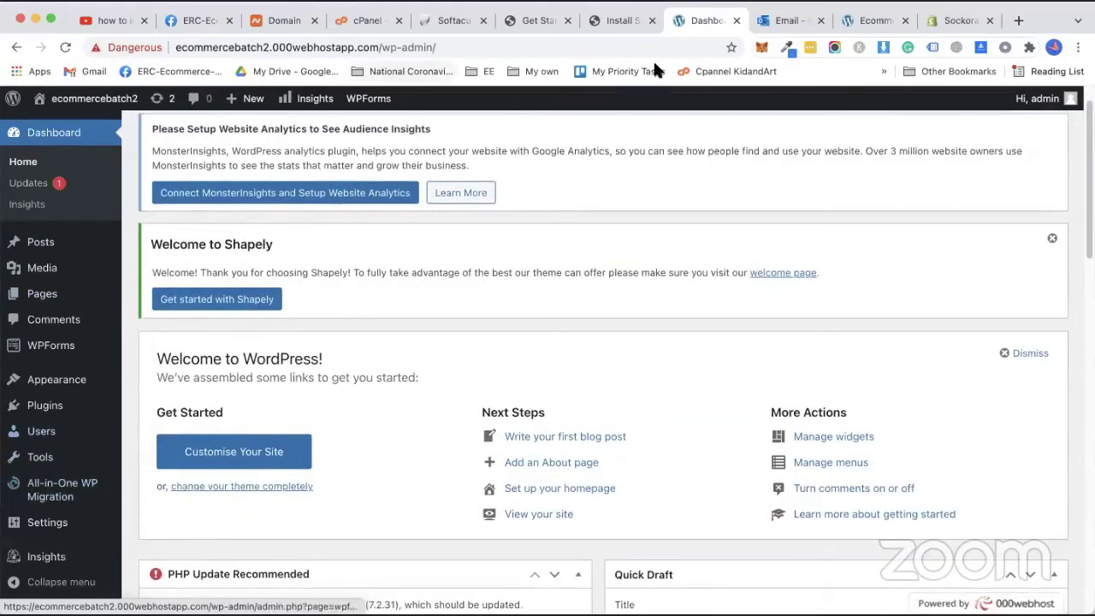
click(42, 416)
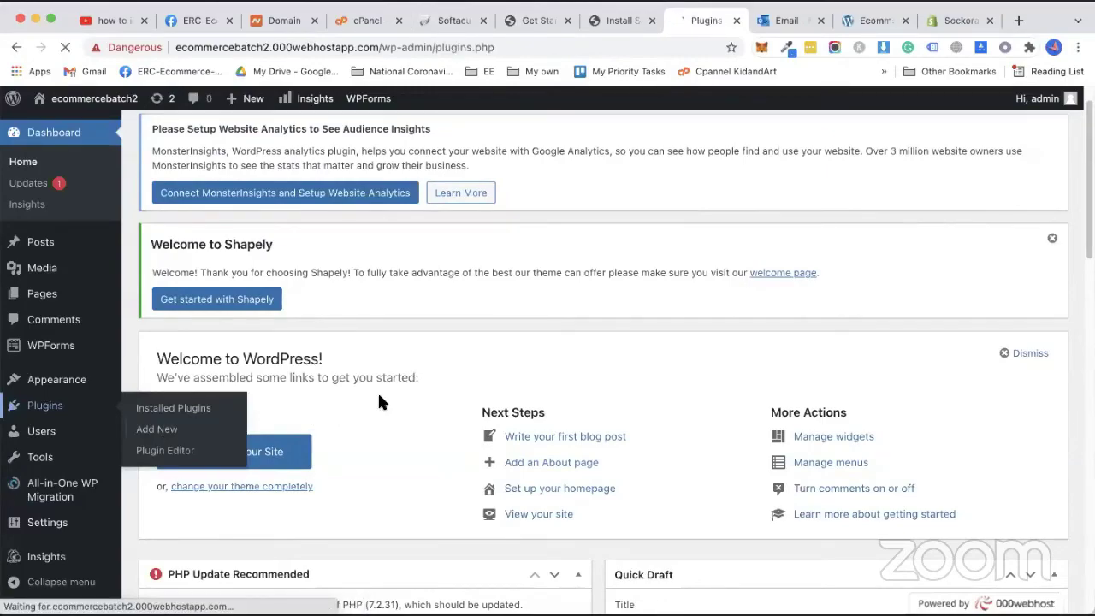
Select all six installed plugins and deactivate them with Bulk actions > Deactivate.
scroll(173, 362, down, 3)
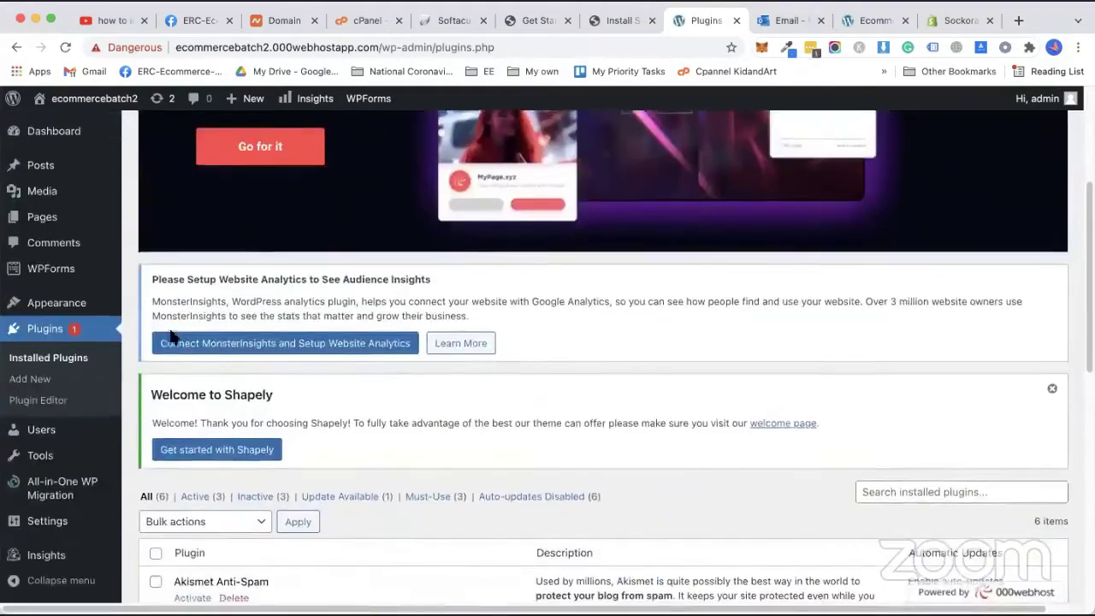
scroll(171, 335, down, 4)
click(157, 214)
click(214, 186)
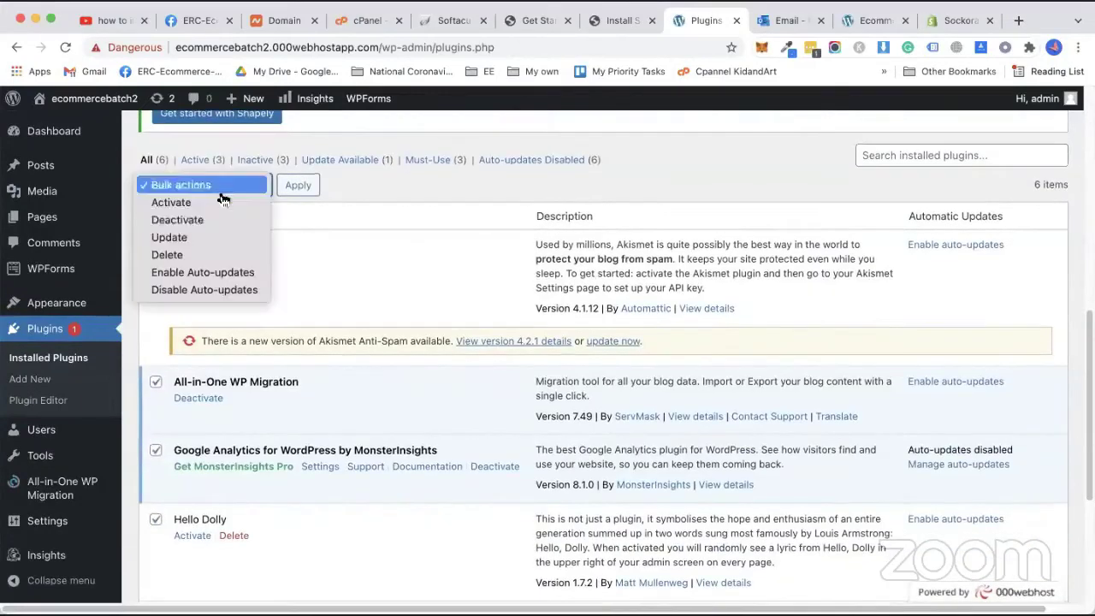
click(214, 220)
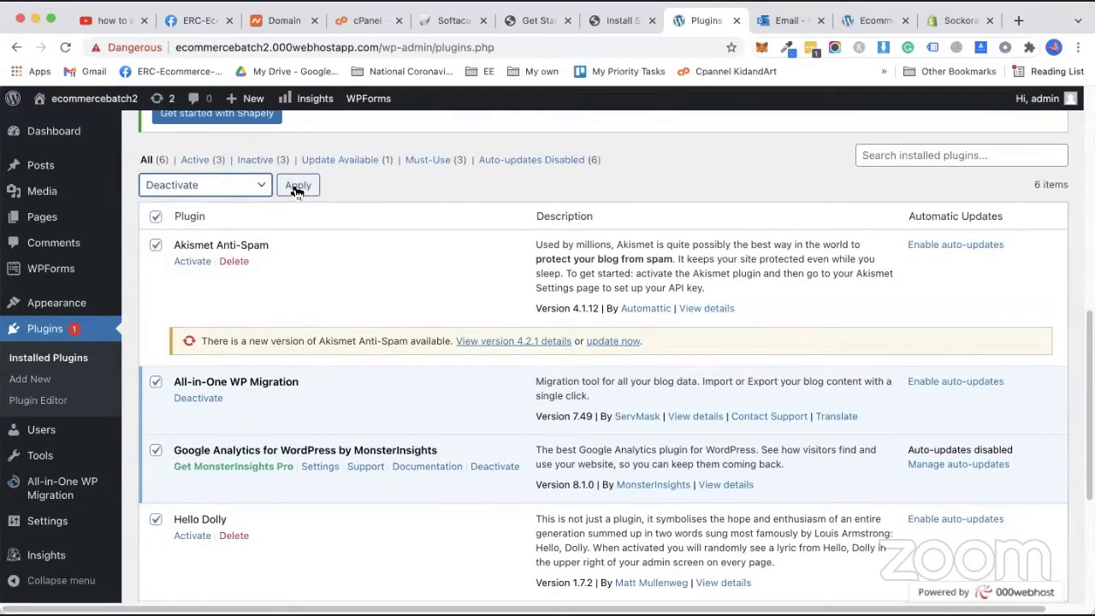
click(296, 189)
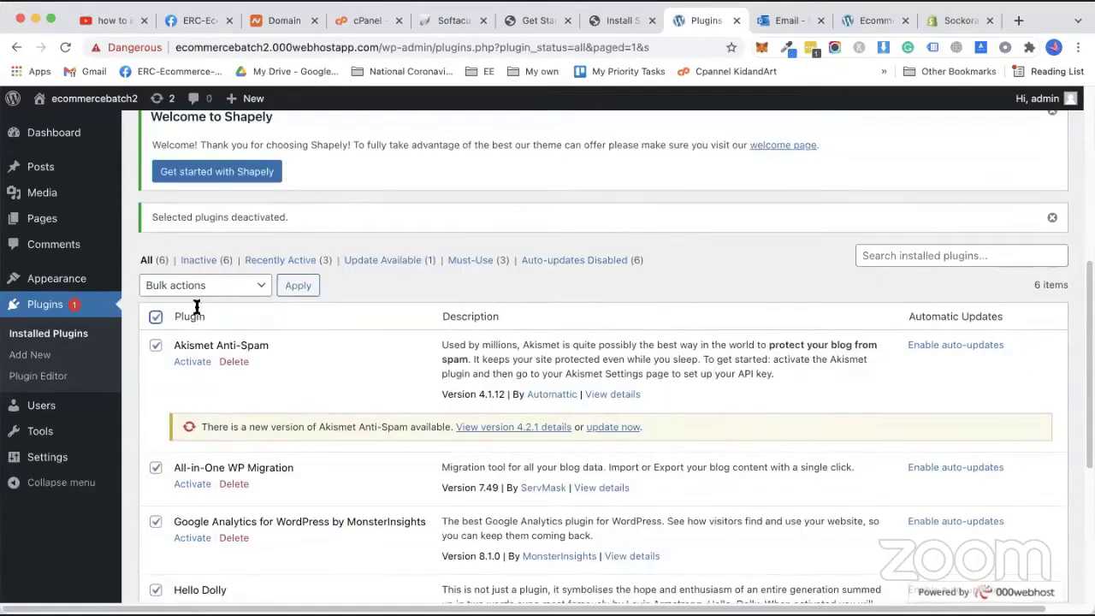
click(205, 289)
Bulk-delete the six deactivated plugins, including Akismet and WPForms Lite, then return to the Dashboard.
click(205, 356)
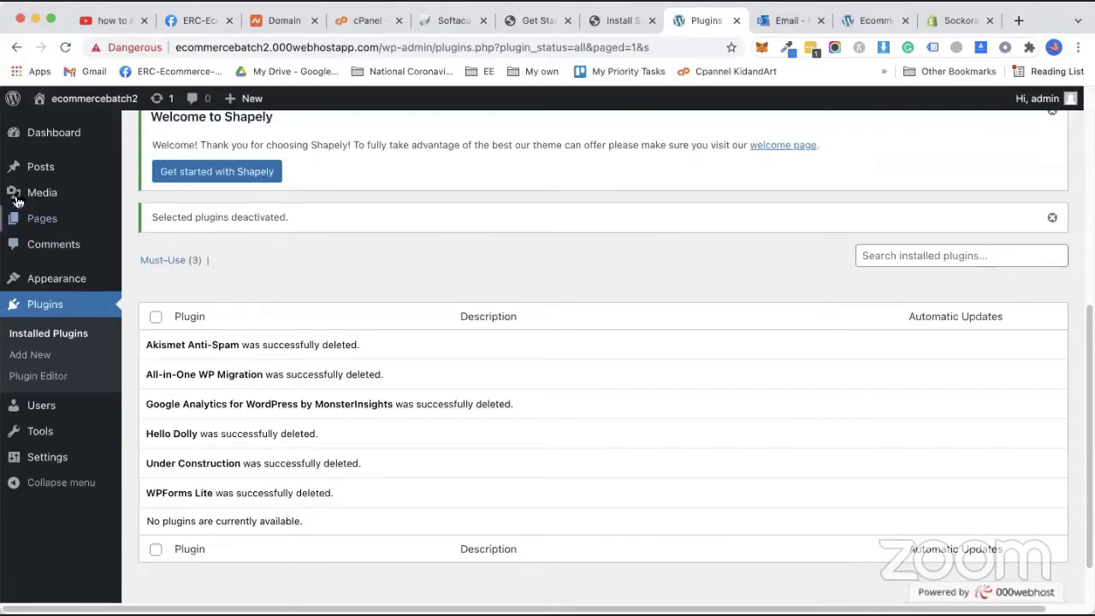
click(49, 146)
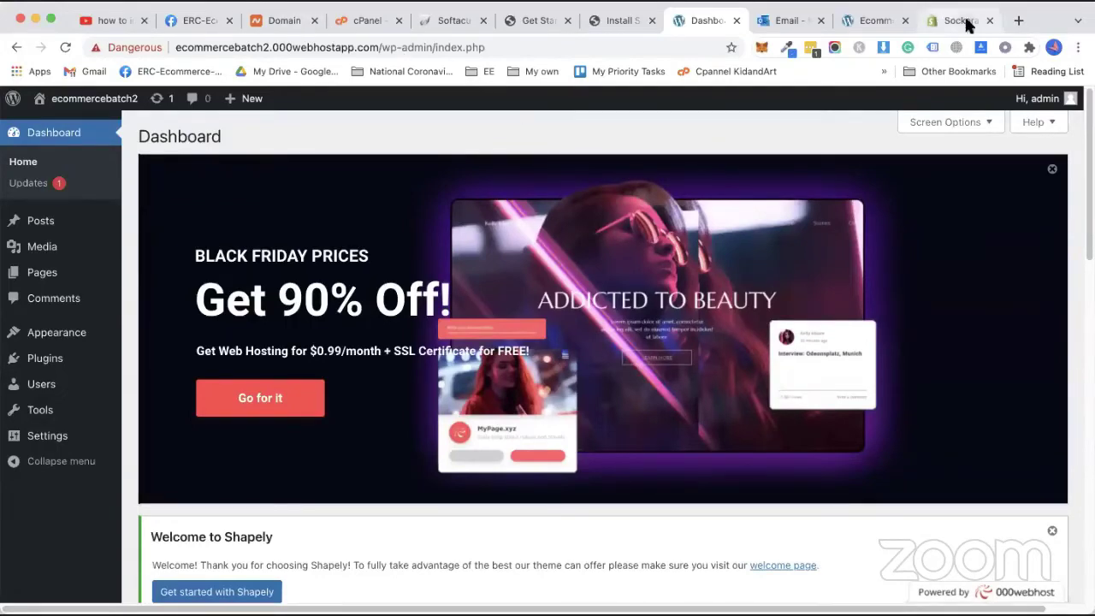
Open a new tab beside the Softaculous tab and load YouTube.
click(1015, 19)
drag(948, 19, 472, 21)
click(502, 47)
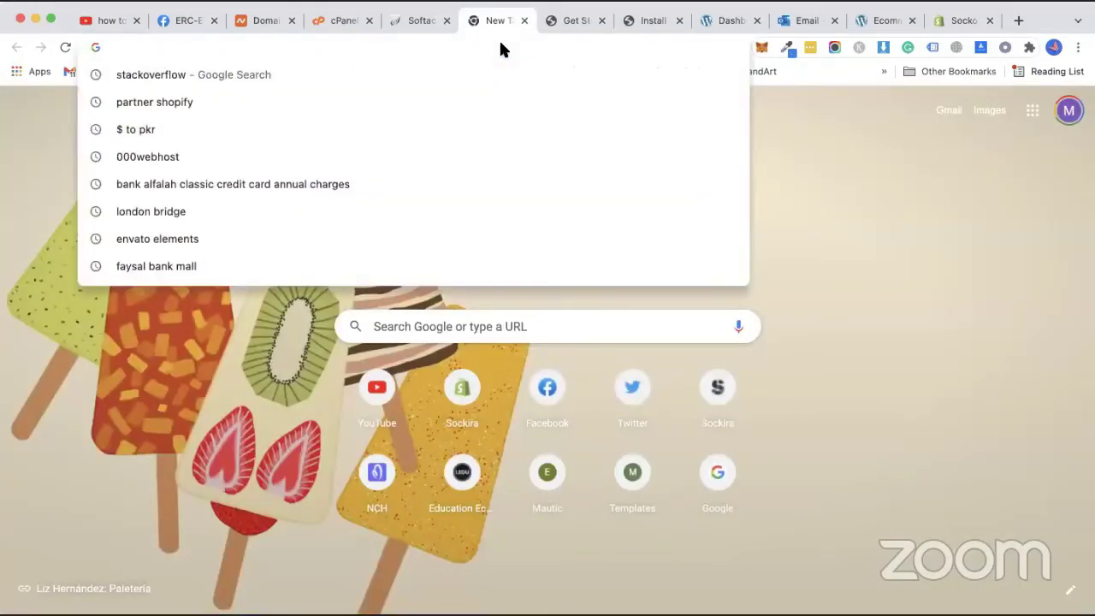
text(you)
key(Return)
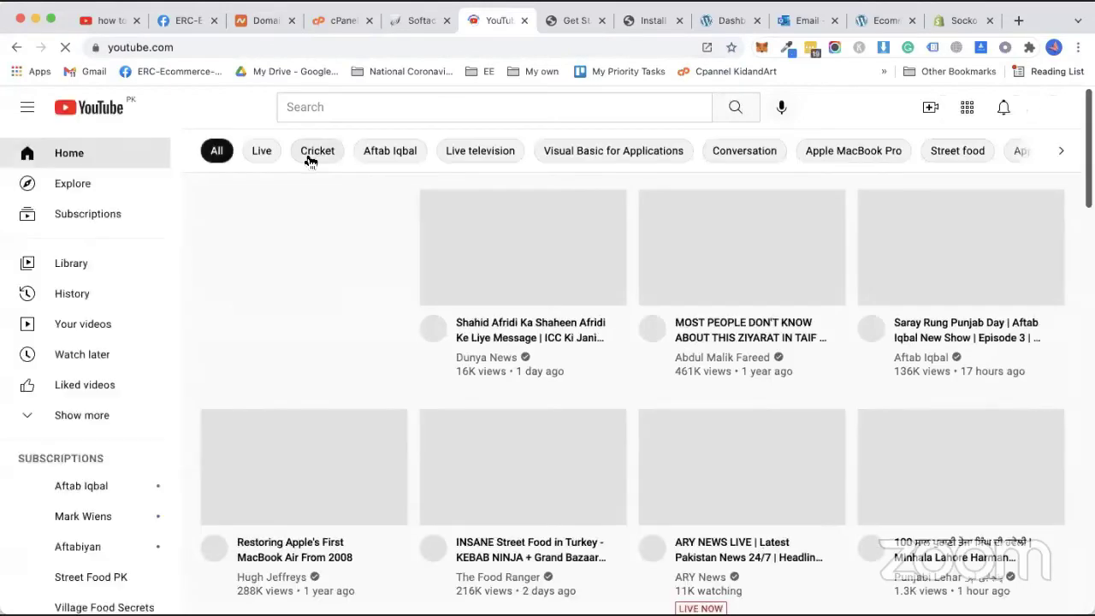
Search YouTube for 'how to do' and browse the How to Do Stuff install wordpress results.
click(385, 107)
text(how to do stuff)
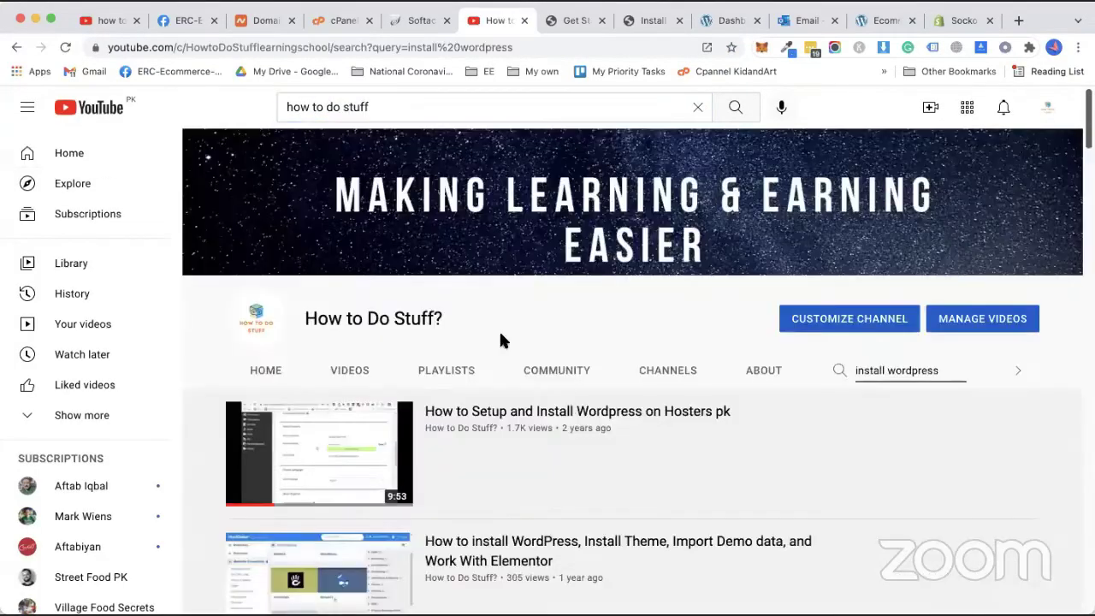
scroll(501, 340, down, 5)
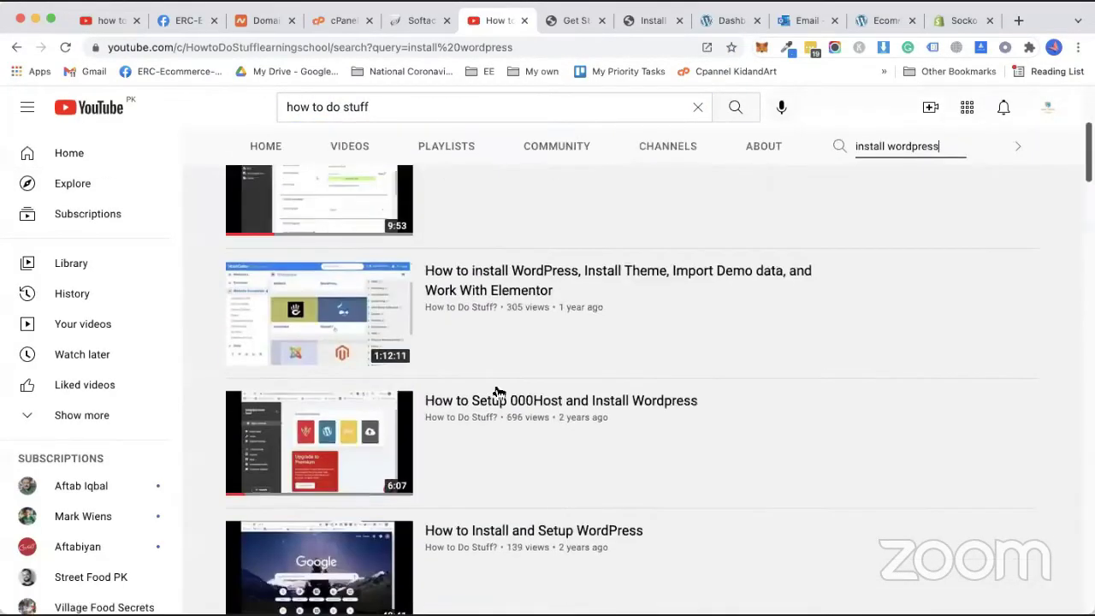
scroll(570, 431, down, 9)
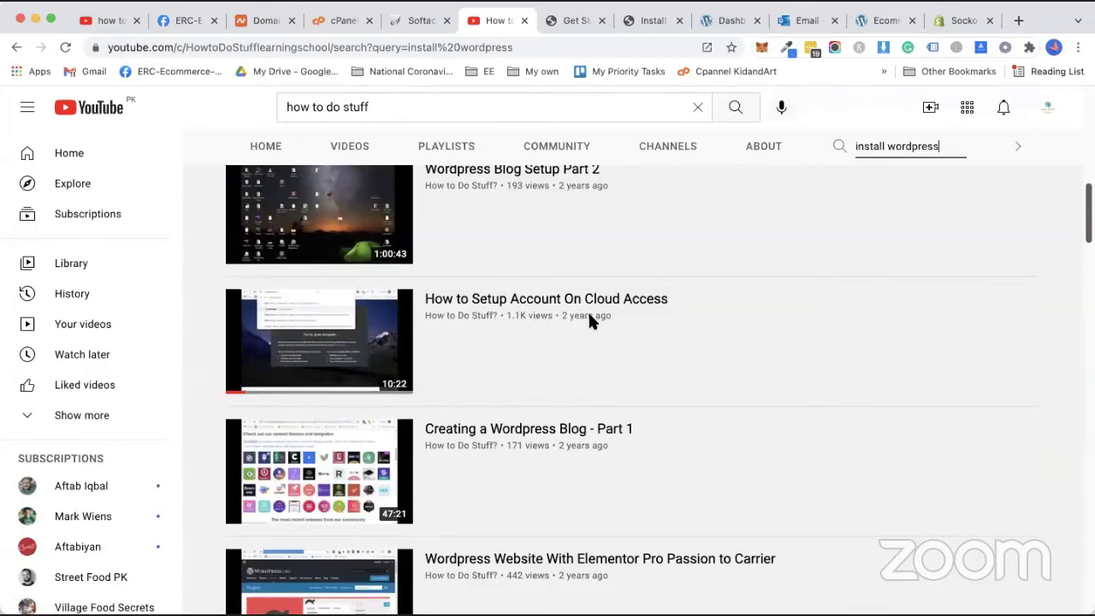
scroll(596, 367, up, 5)
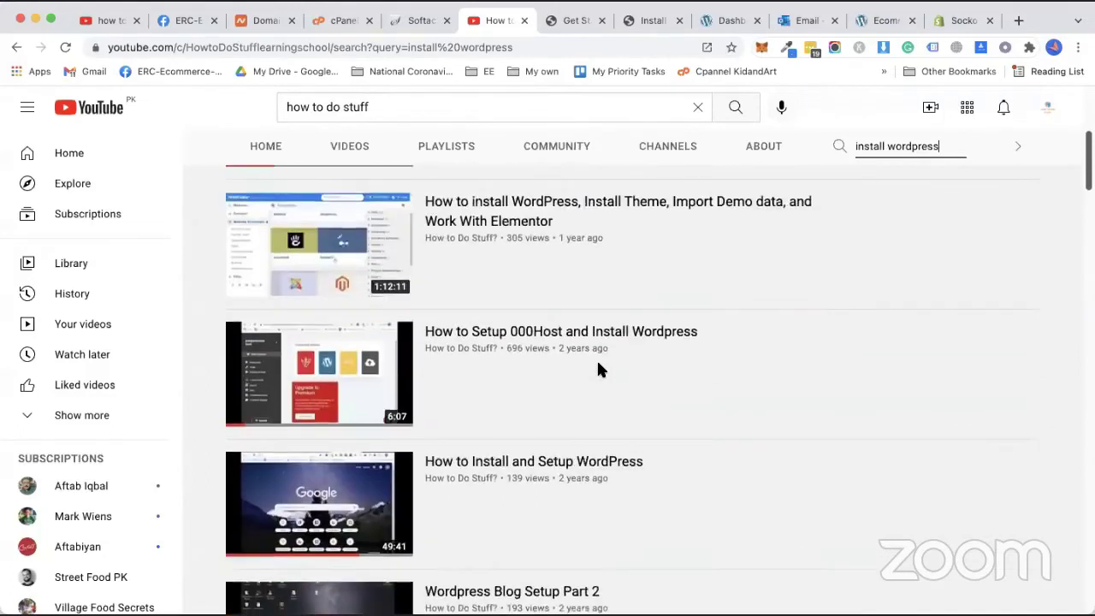
scroll(599, 369, up, 1)
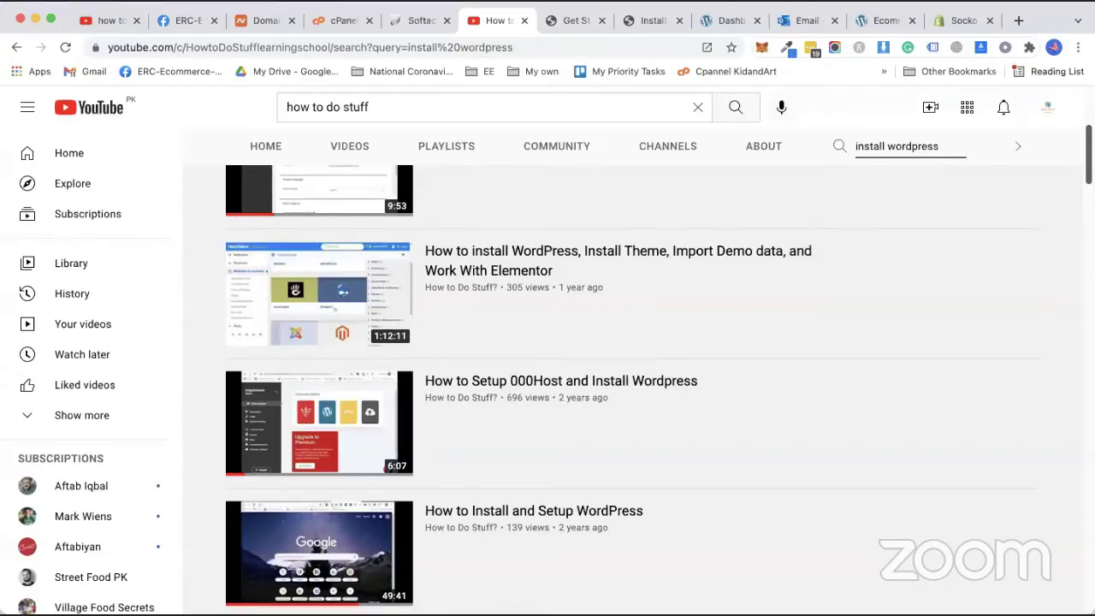
Return to 000webhost, dismiss LastPass, and scroll to the plans from free 300 MB to $3/mo.
click(578, 21)
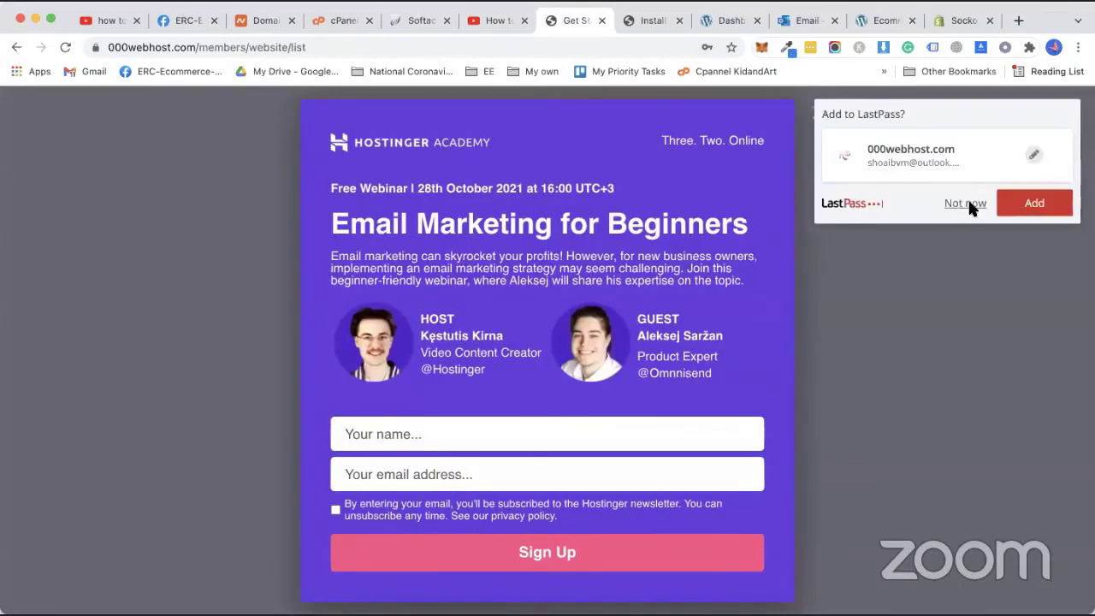
click(969, 205)
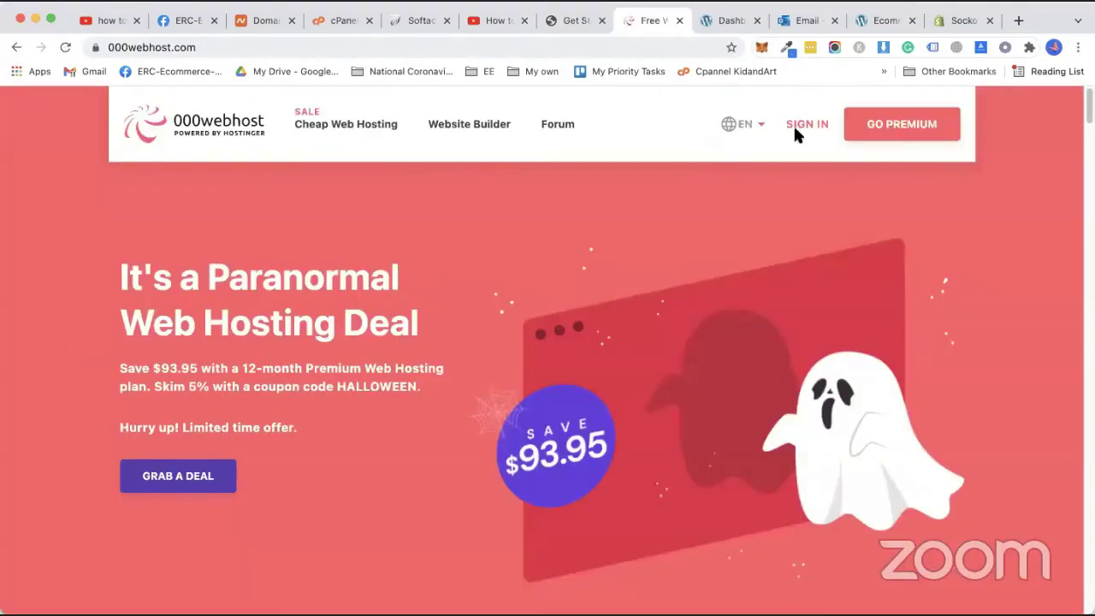
click(801, 125)
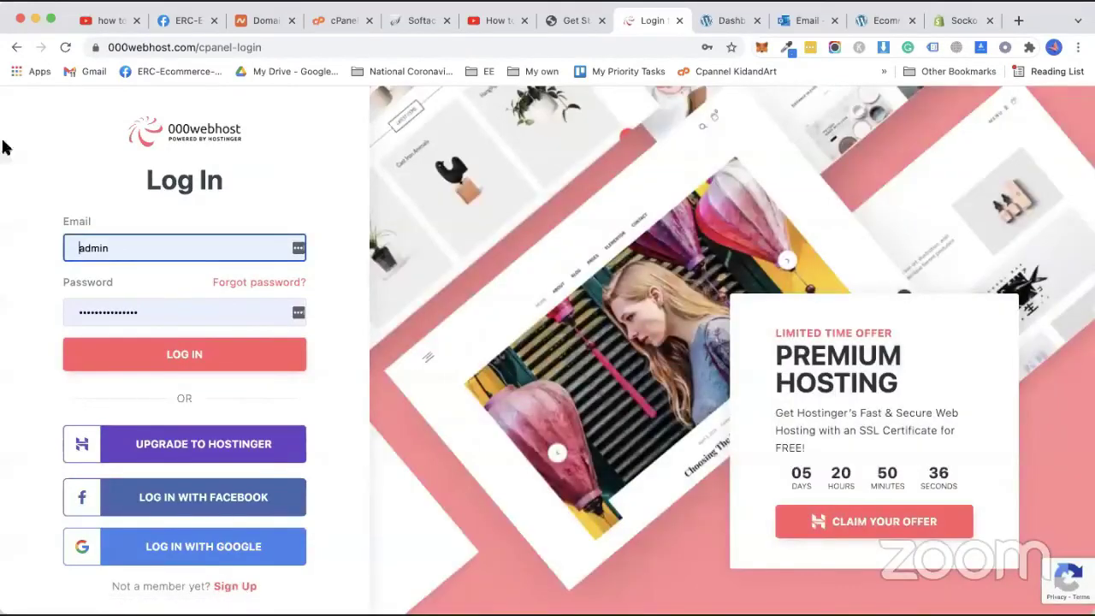
click(15, 50)
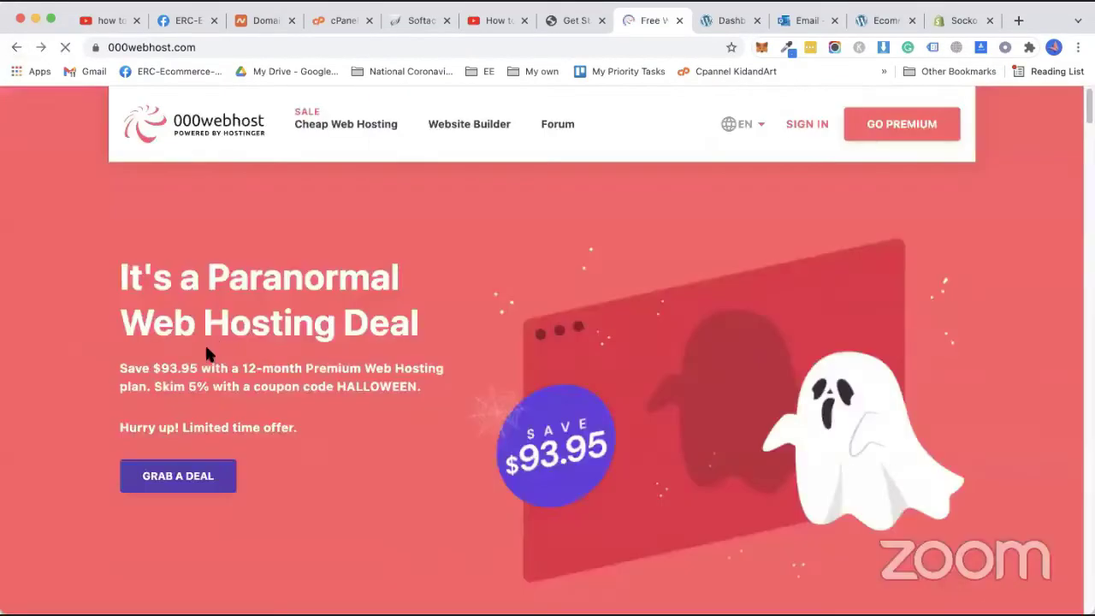
scroll(197, 360, down, 10)
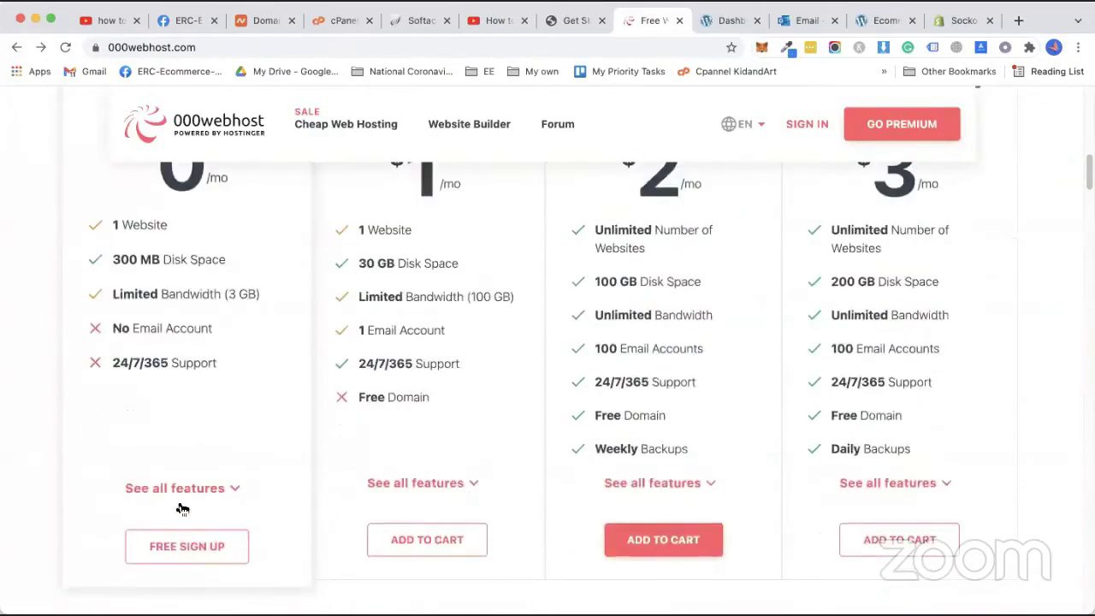
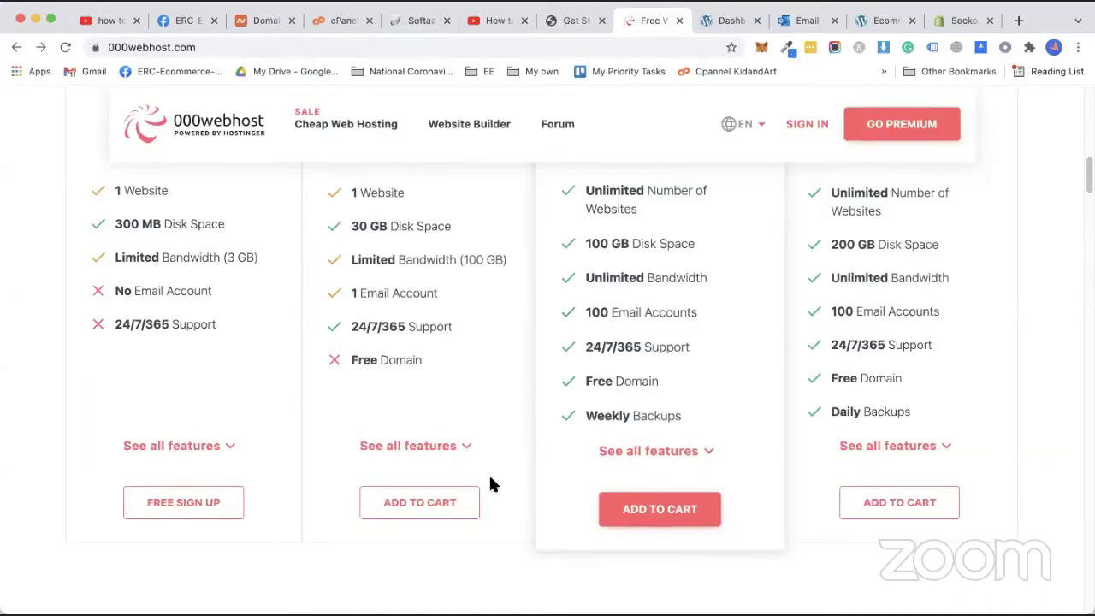
Switch from the 000webhost pricing page to the ecommercebatch2 WordPress dashboard tab.
click(735, 23)
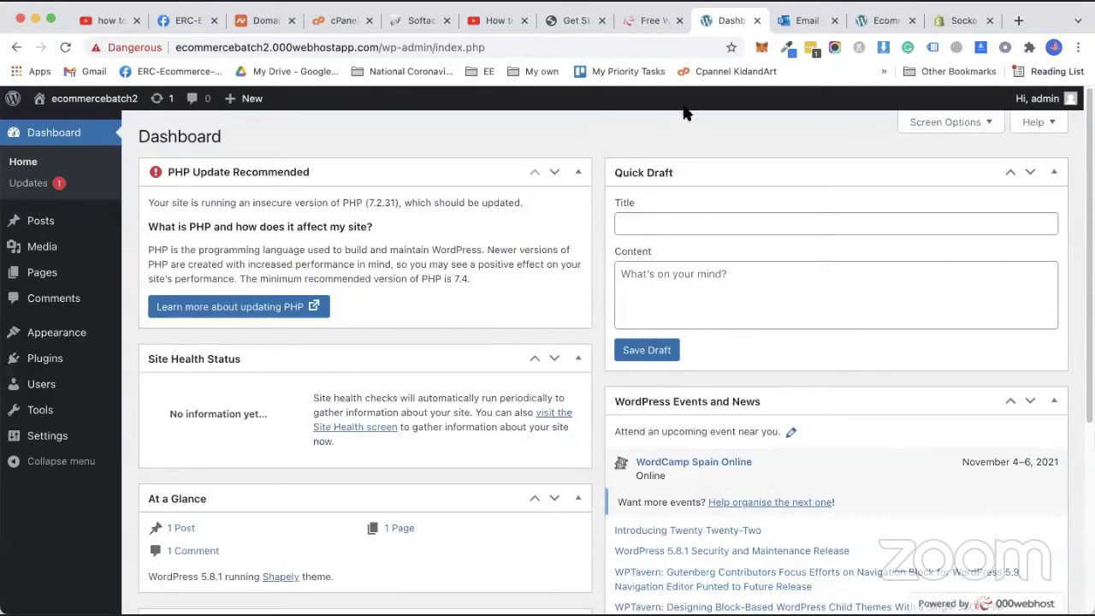
Go from the Ecommerce Batch 2 front page to its WordPress admin dashboard.
click(882, 24)
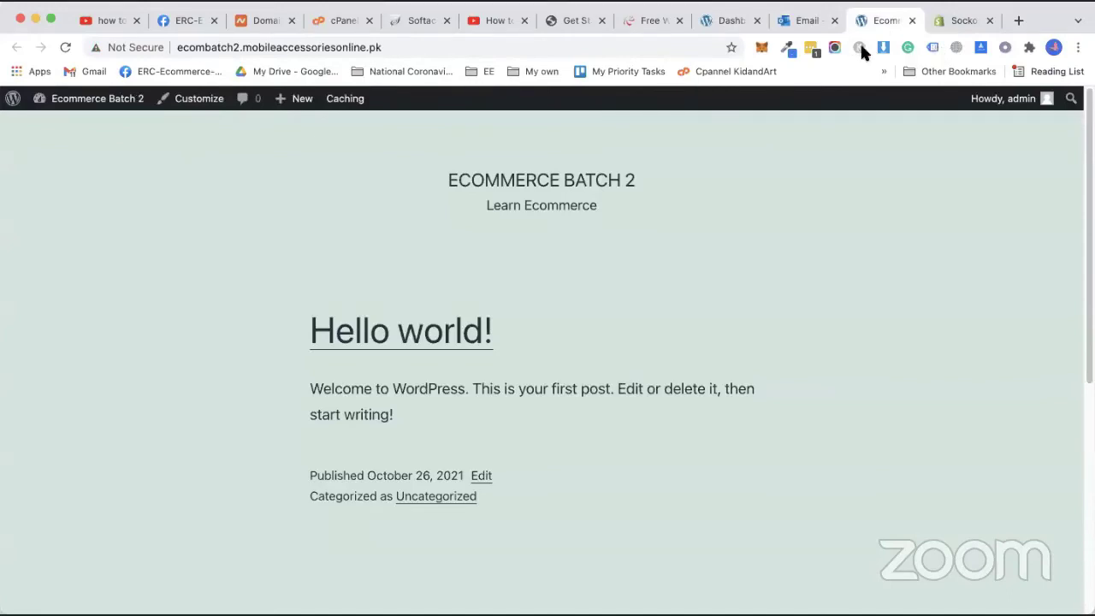
click(79, 101)
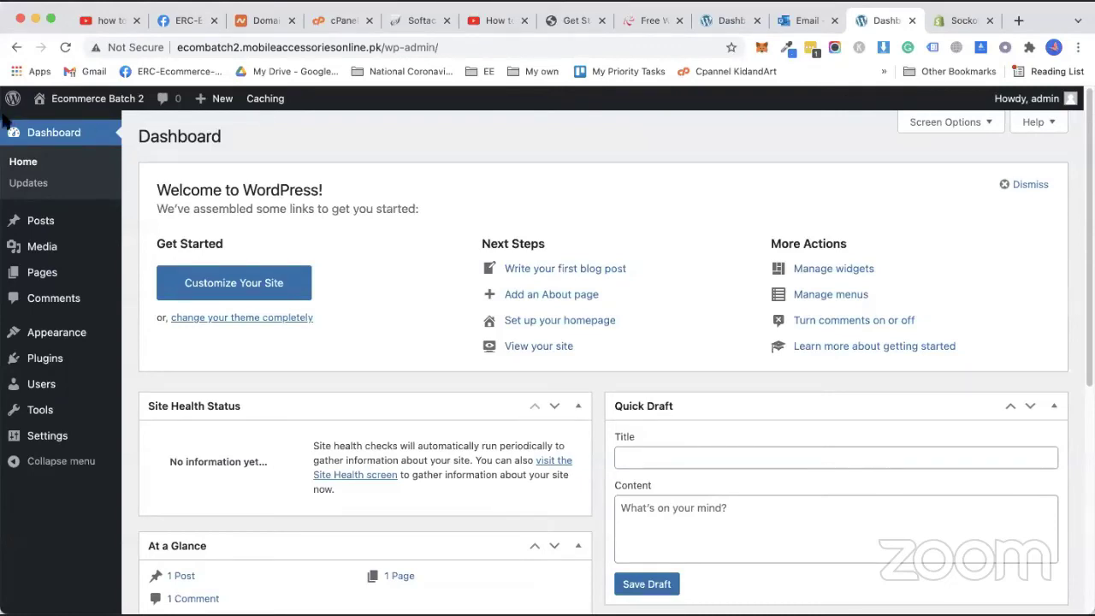
Add a top-level post category named 'Pakistani Cuisine' under Posts > Categories.
click(42, 227)
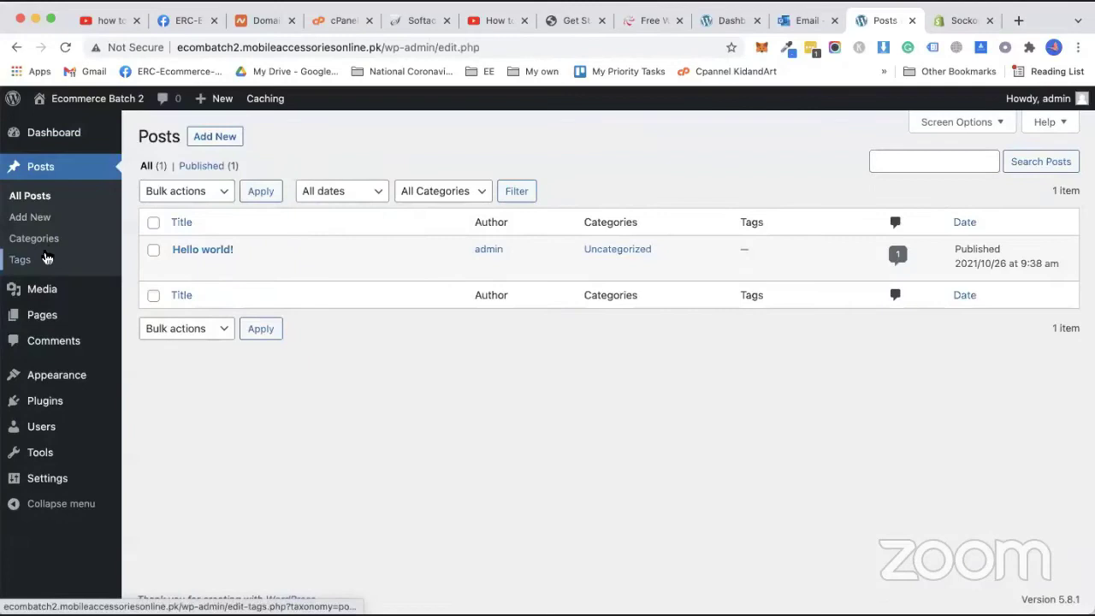
click(36, 239)
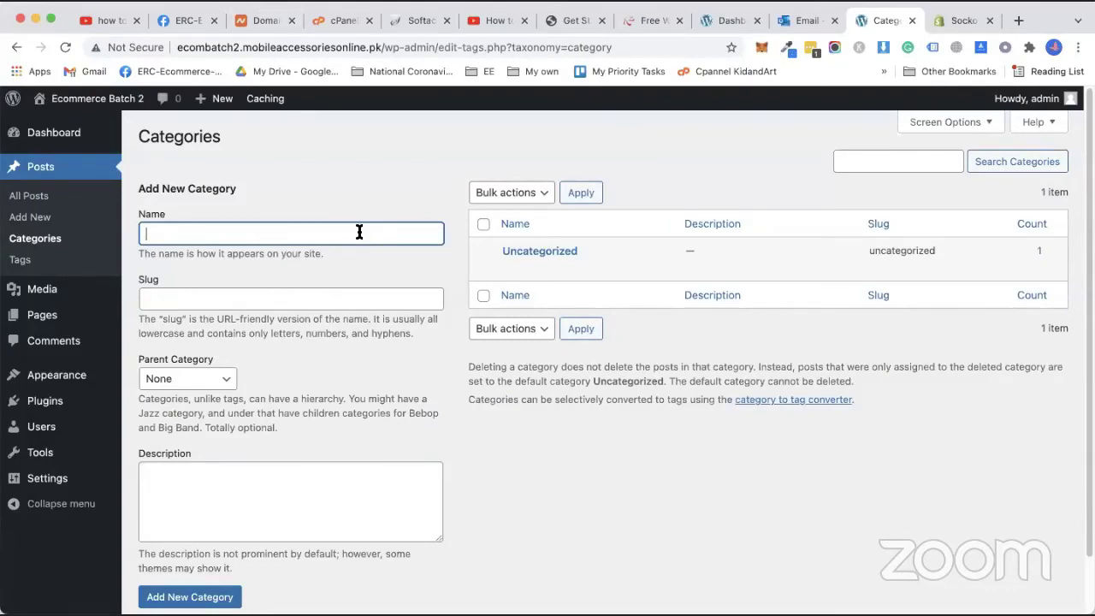
text(Pakistani Cuisine)
key(Tab)
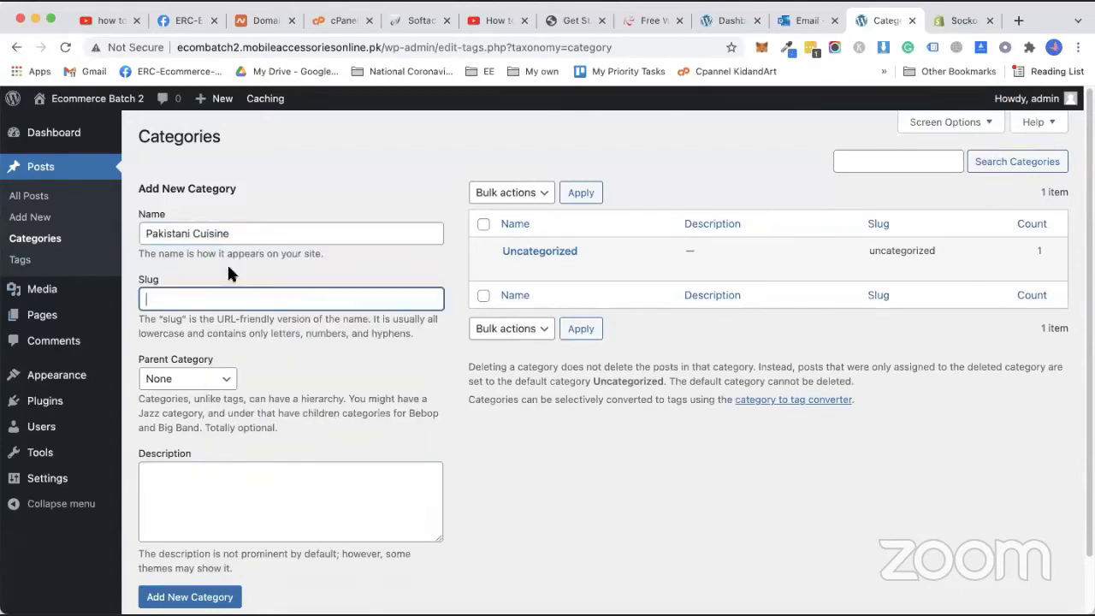
drag(242, 235, 140, 233)
click(258, 341)
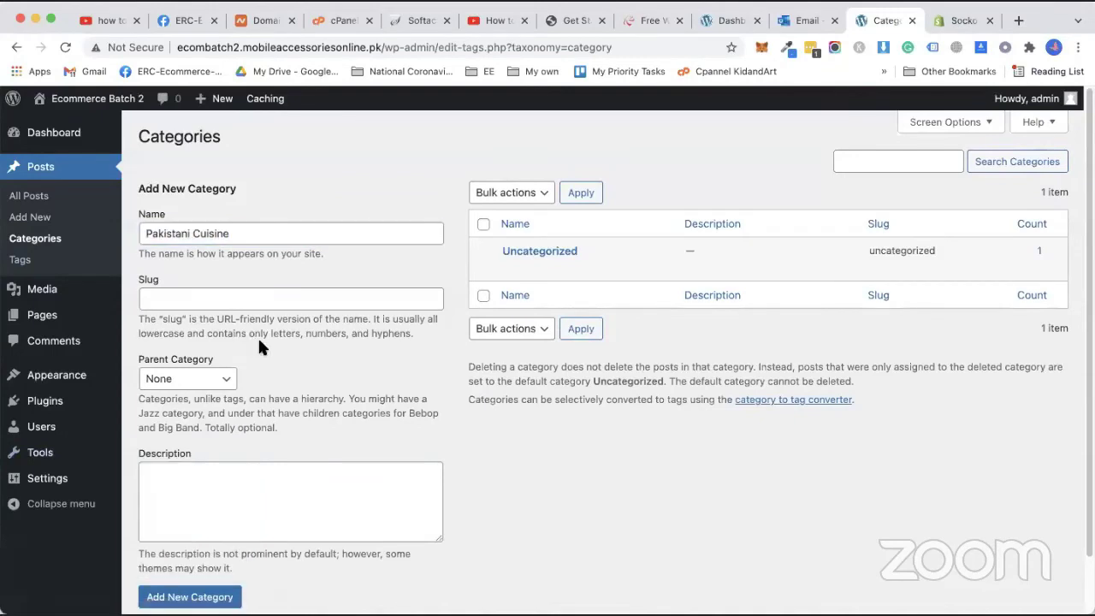
scroll(261, 454, down, 3)
click(192, 535)
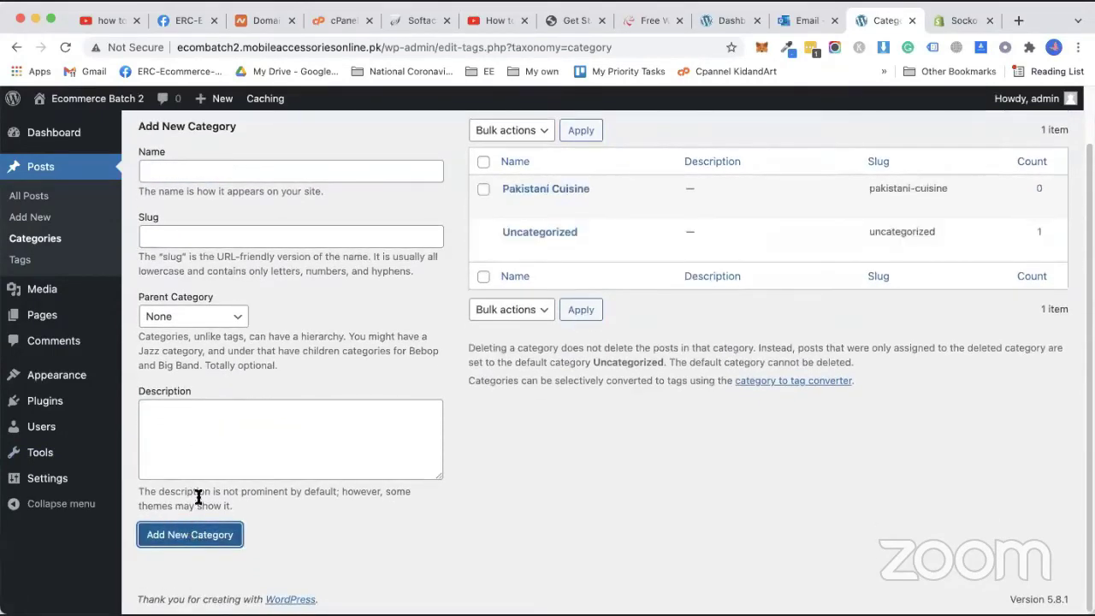
Add Sindhi and Punjabi as subcategories with Pakistani Cuisine as parent.
click(303, 172)
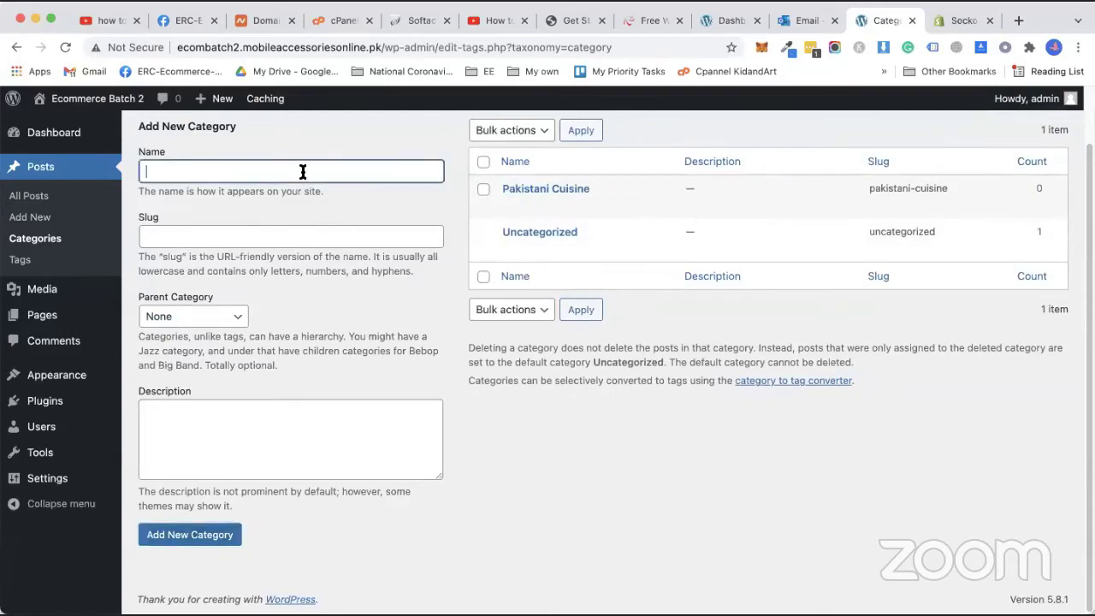
text(Sindhi)
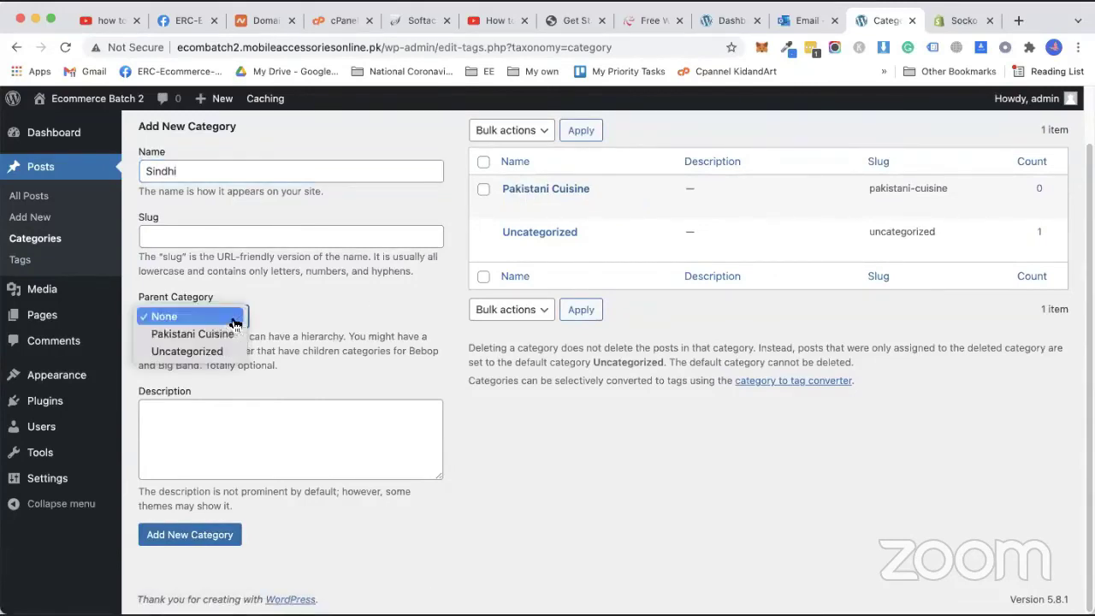
click(235, 325)
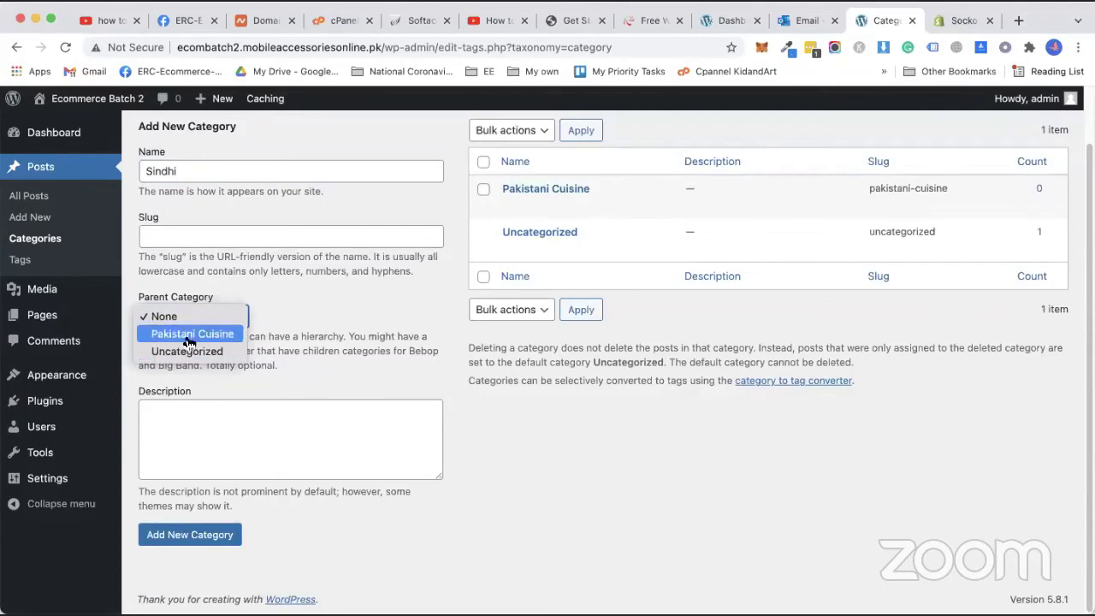
click(190, 336)
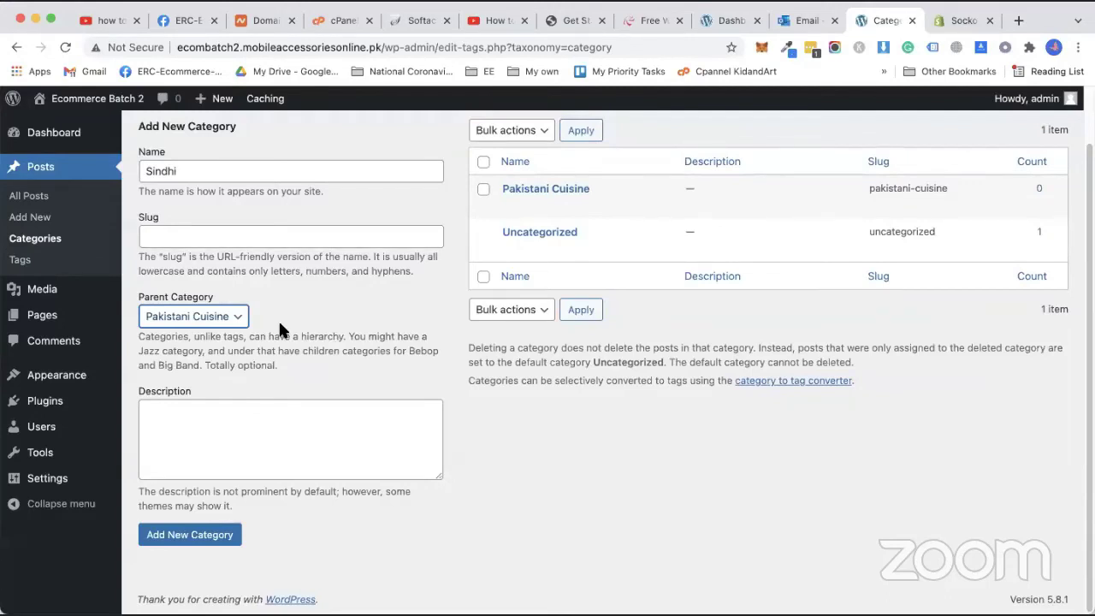
click(184, 540)
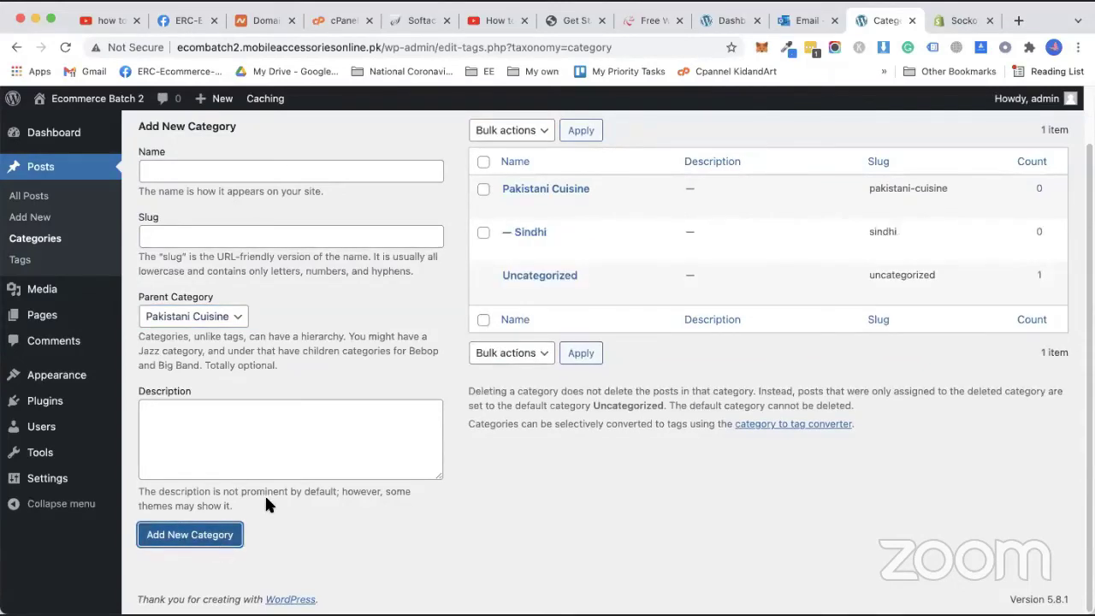
click(181, 172)
text(Punjabi)
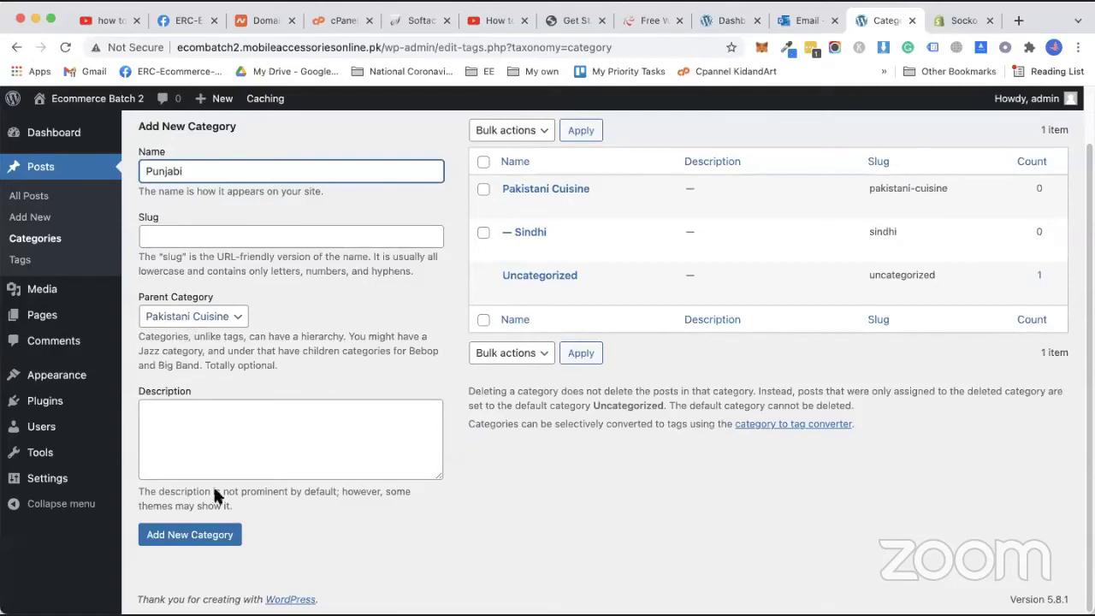
click(215, 541)
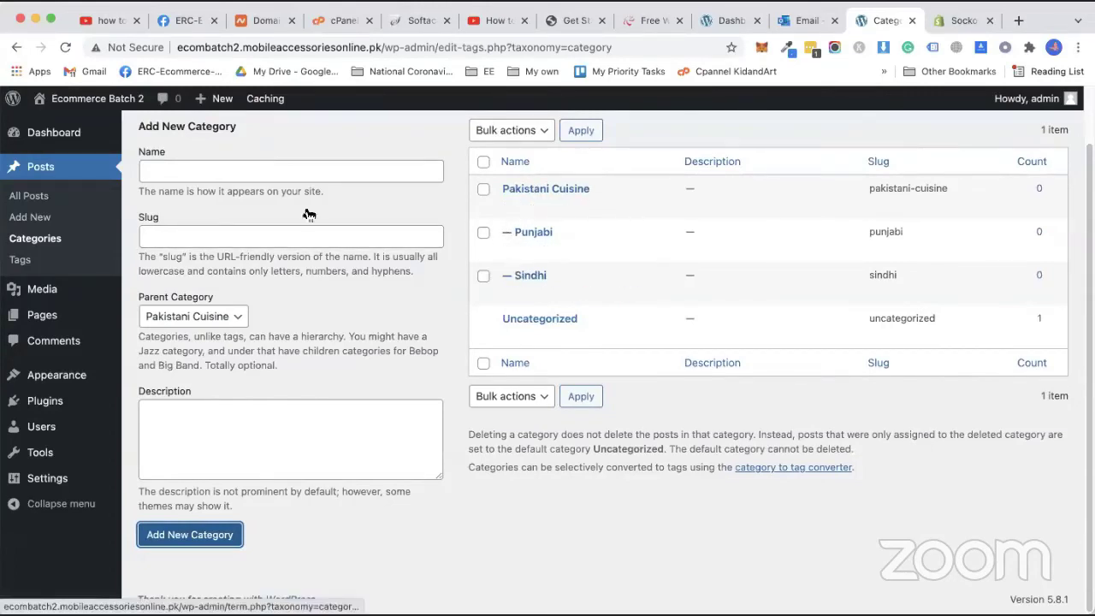
Add Balochi and Pakhtoon as further subcategories of Pakistani Cuisine.
click(301, 175)
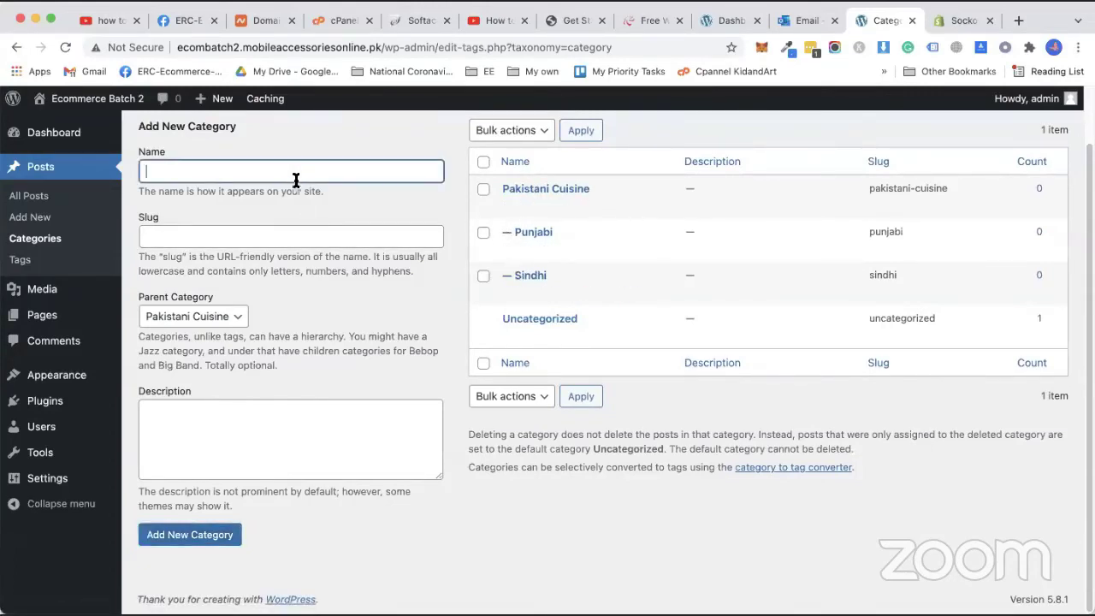
text(Balochi)
click(190, 535)
text(Pakhtoon)
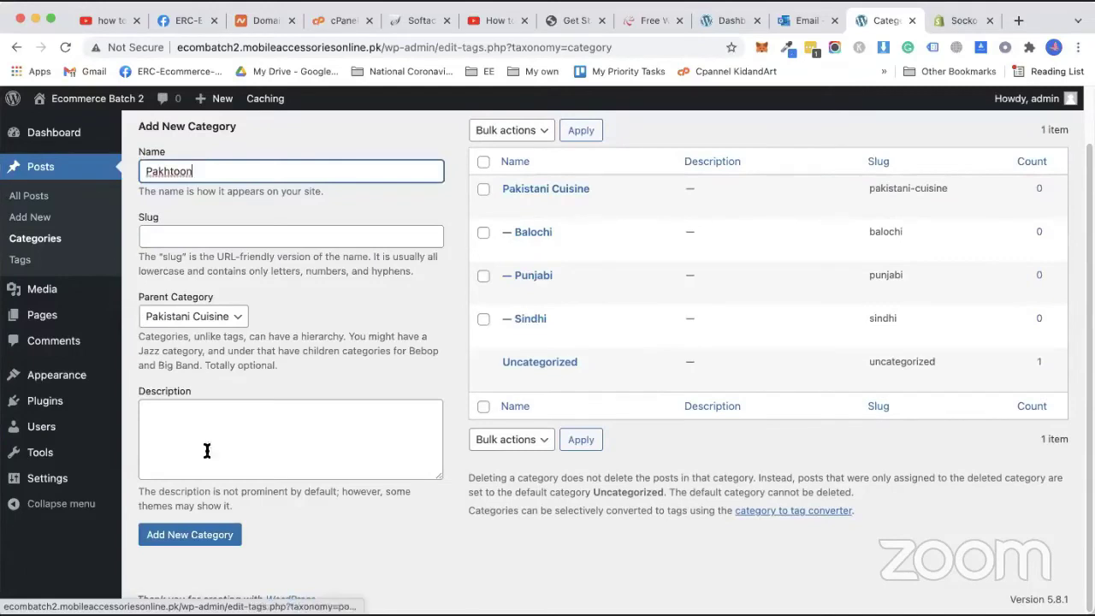
click(194, 535)
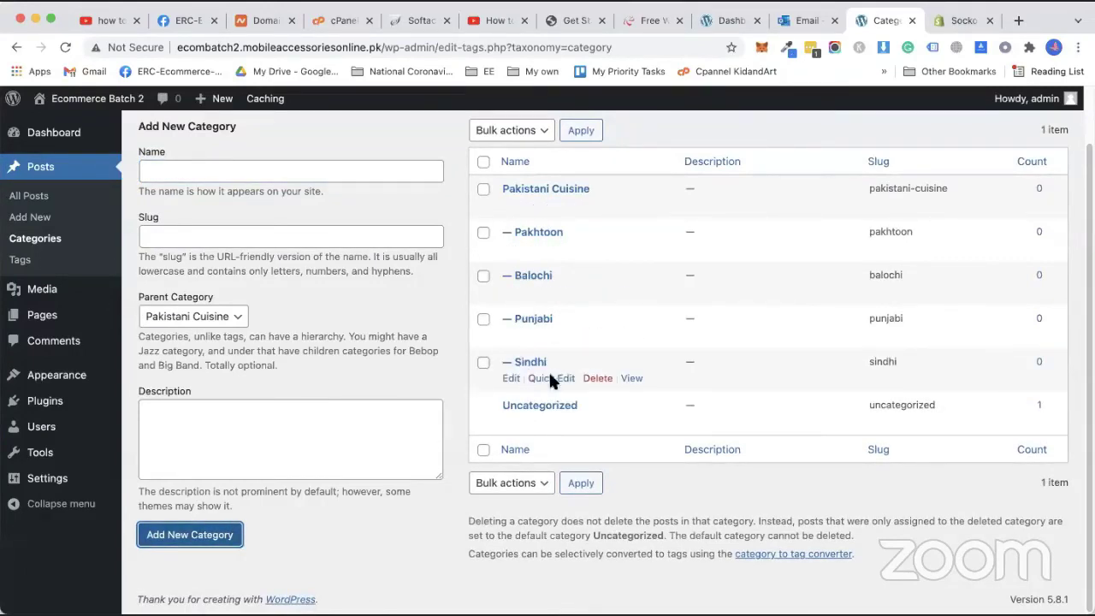
click(263, 171)
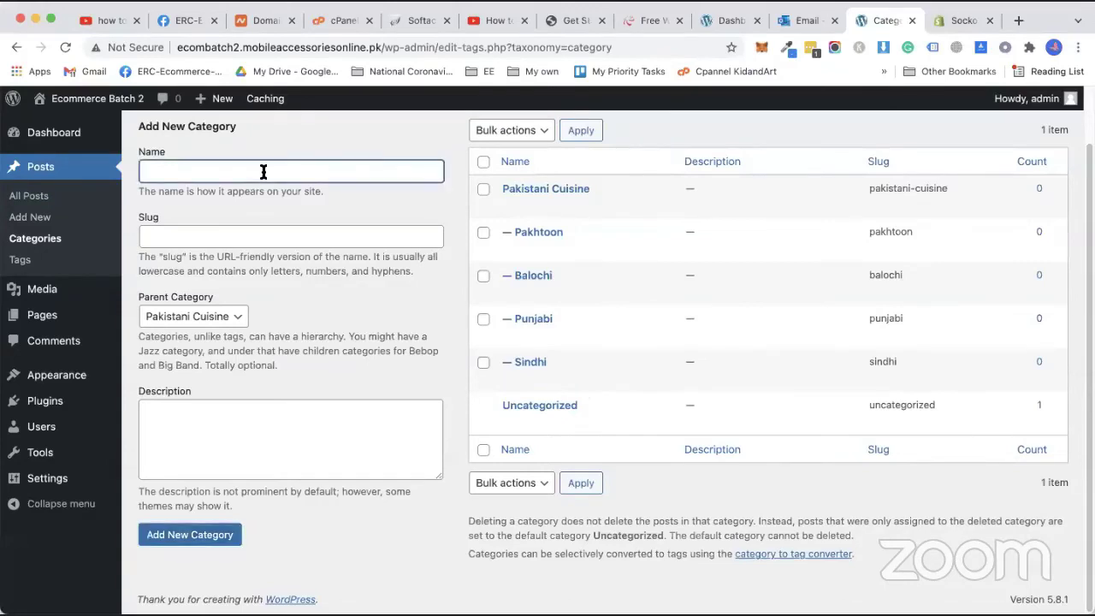
Add a 'Sindhi Bryani' category with Sindhi as its parent.
text(Sindhi Bryani)
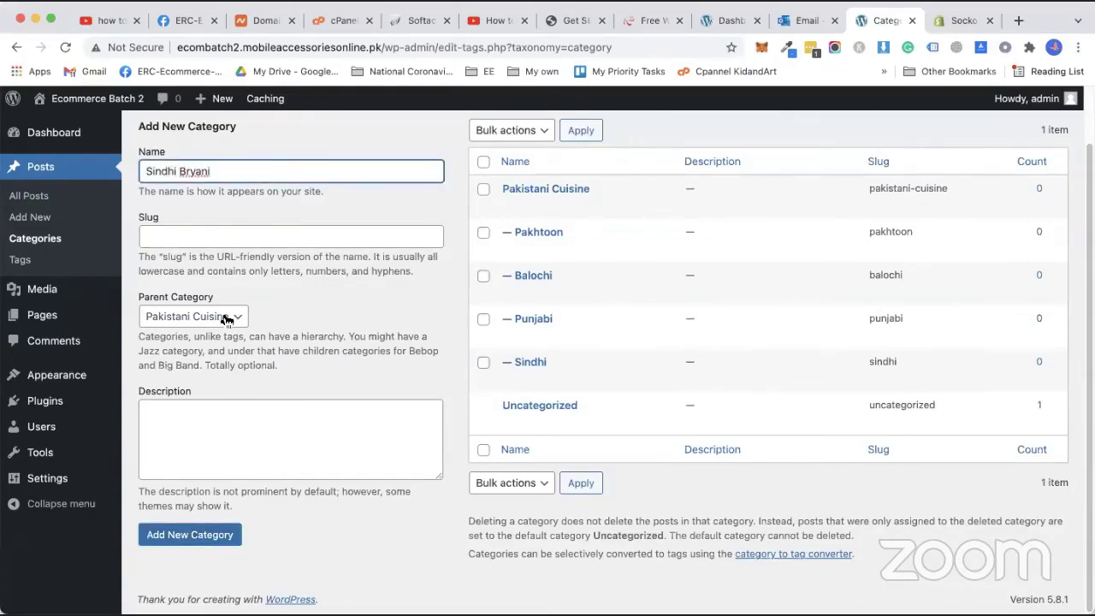
click(227, 318)
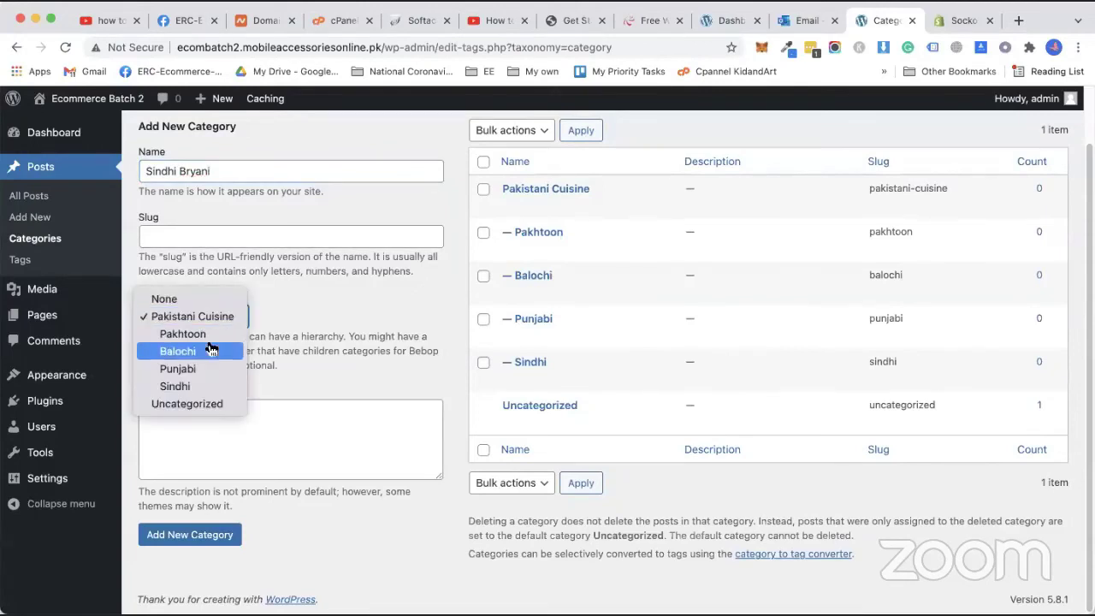
click(187, 386)
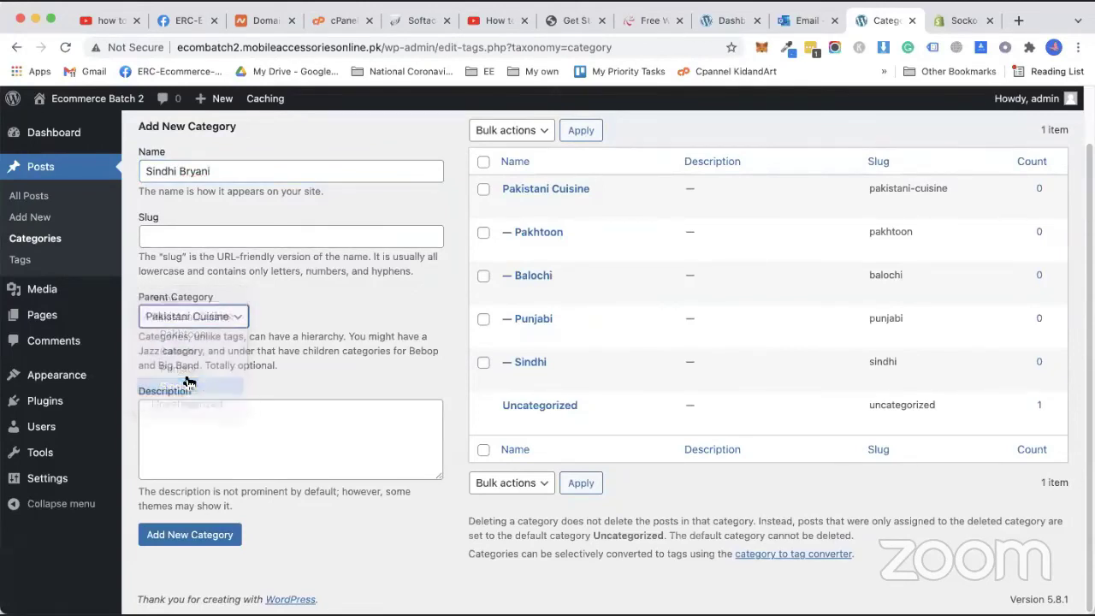
click(190, 535)
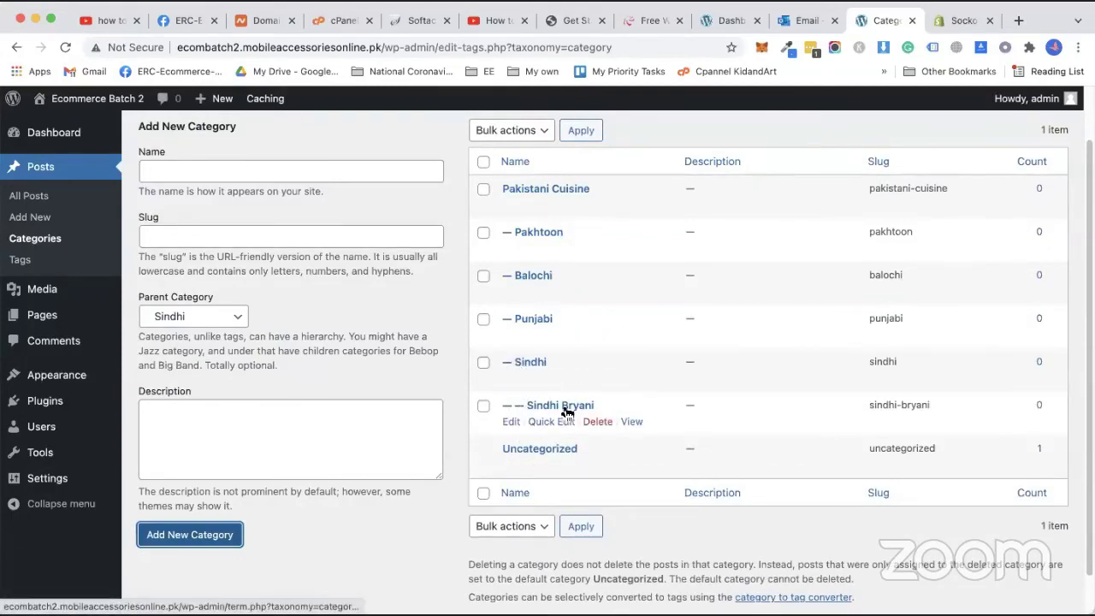
Add top-level categories Thani Cuisine, Chinese and Italian with parent set to None.
click(214, 176)
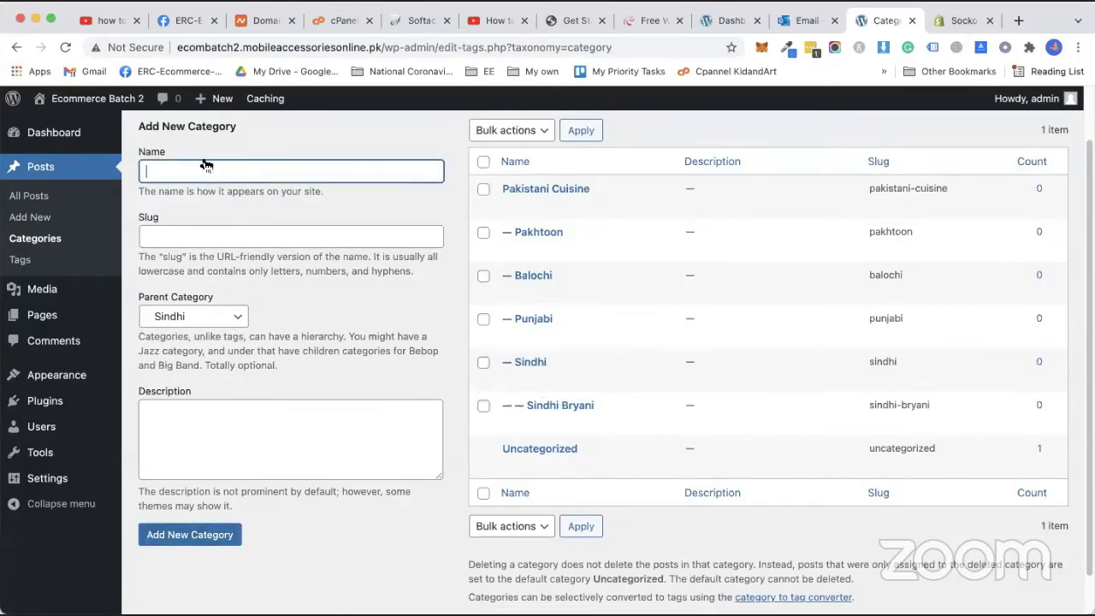
text(Thani Cuisine)
click(220, 318)
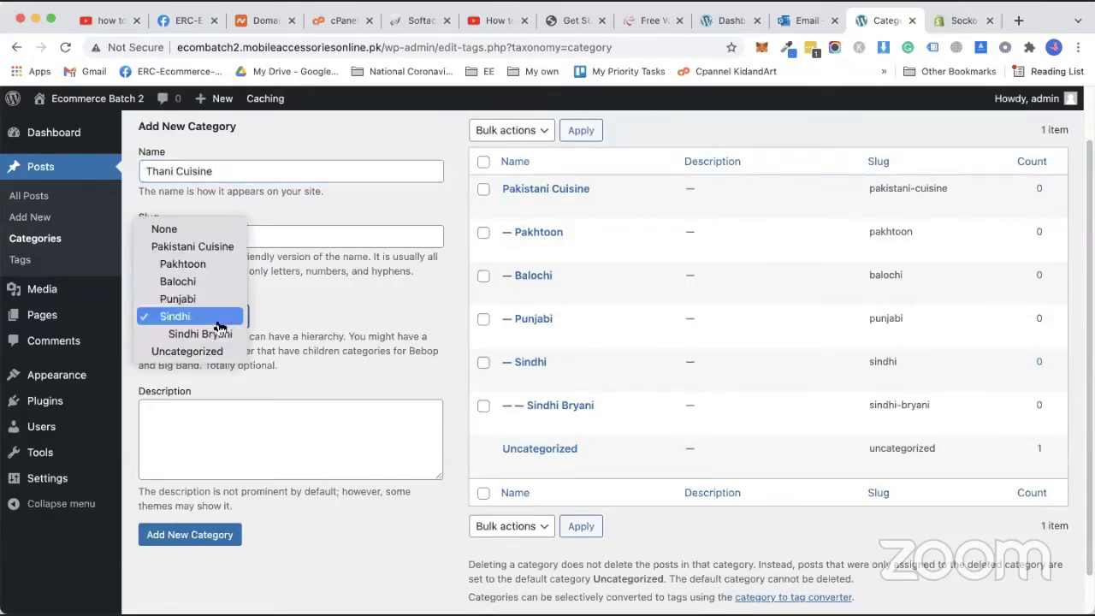
click(205, 524)
click(207, 534)
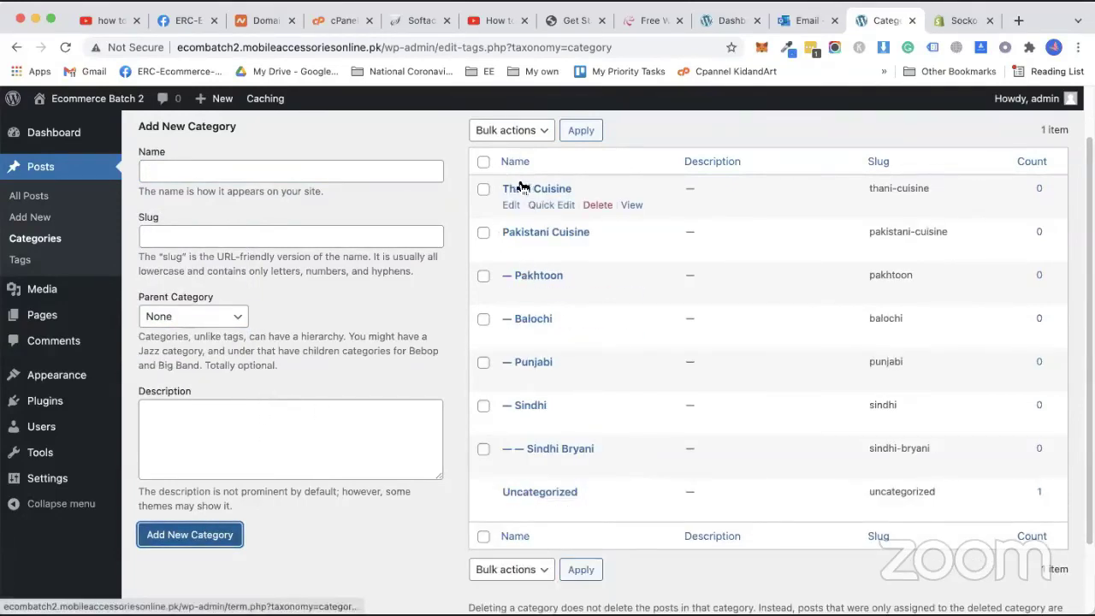
click(294, 174)
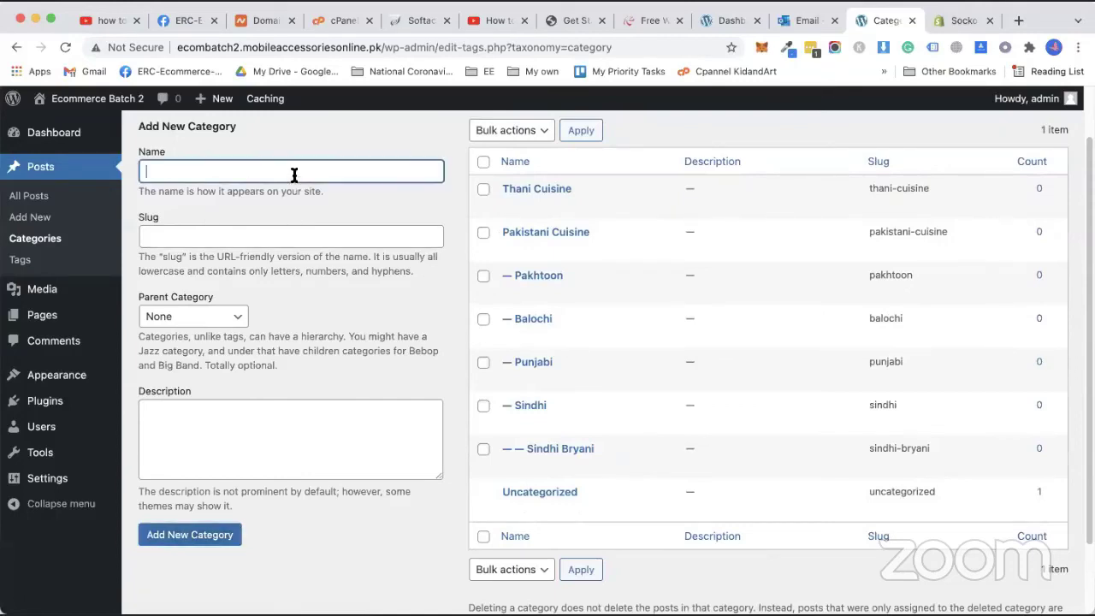
text(Chinese)
key(Return)
text(Italian)
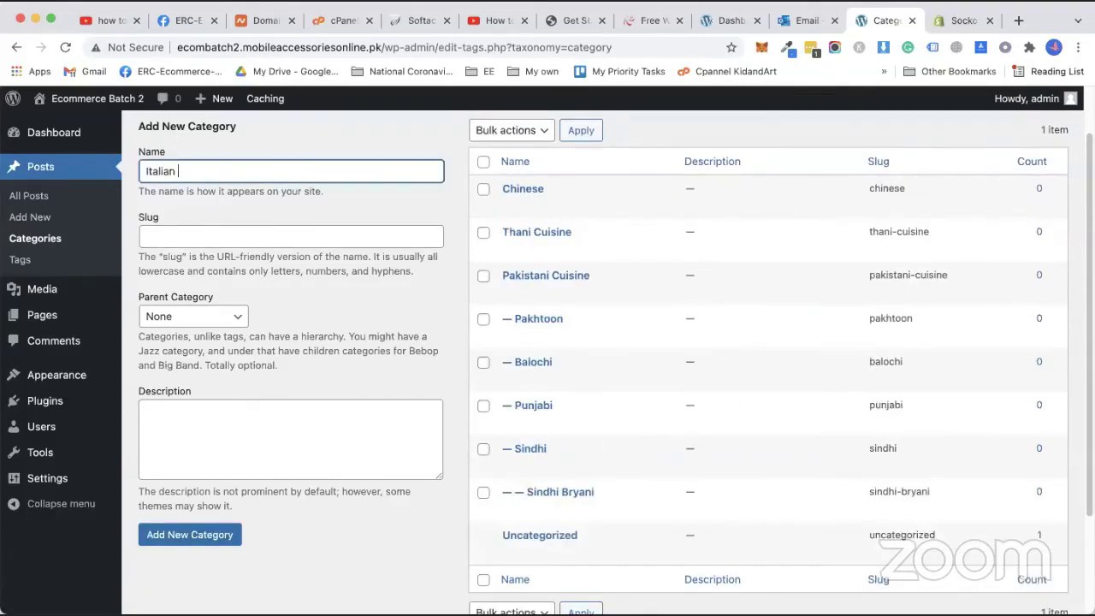
click(192, 539)
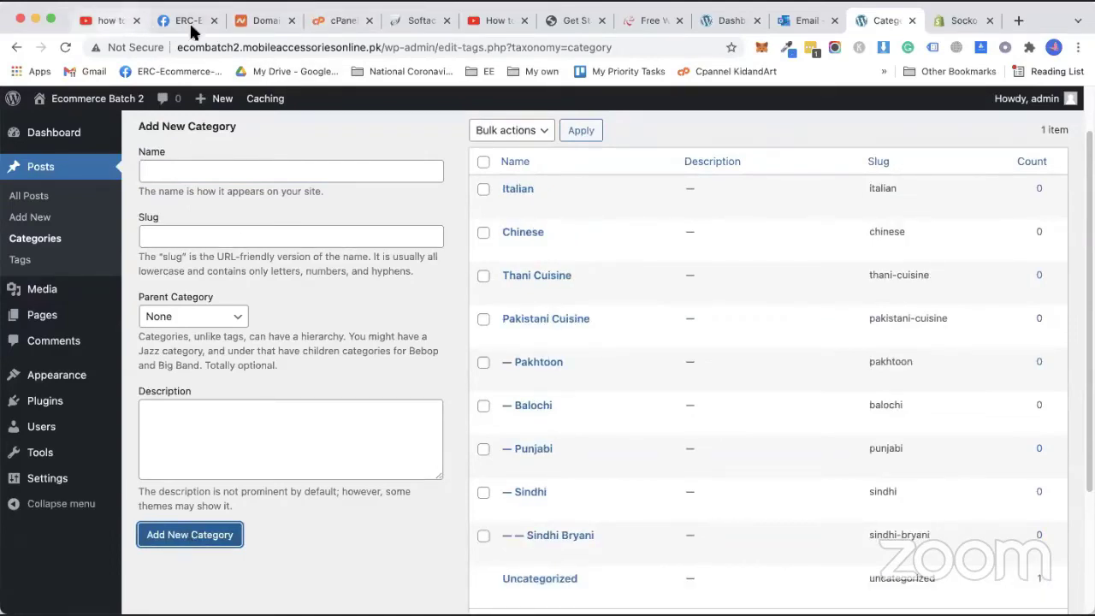
Bring up the Ecommerce Batch 2 categories list showing the new cuisine hierarchy.
click(568, 20)
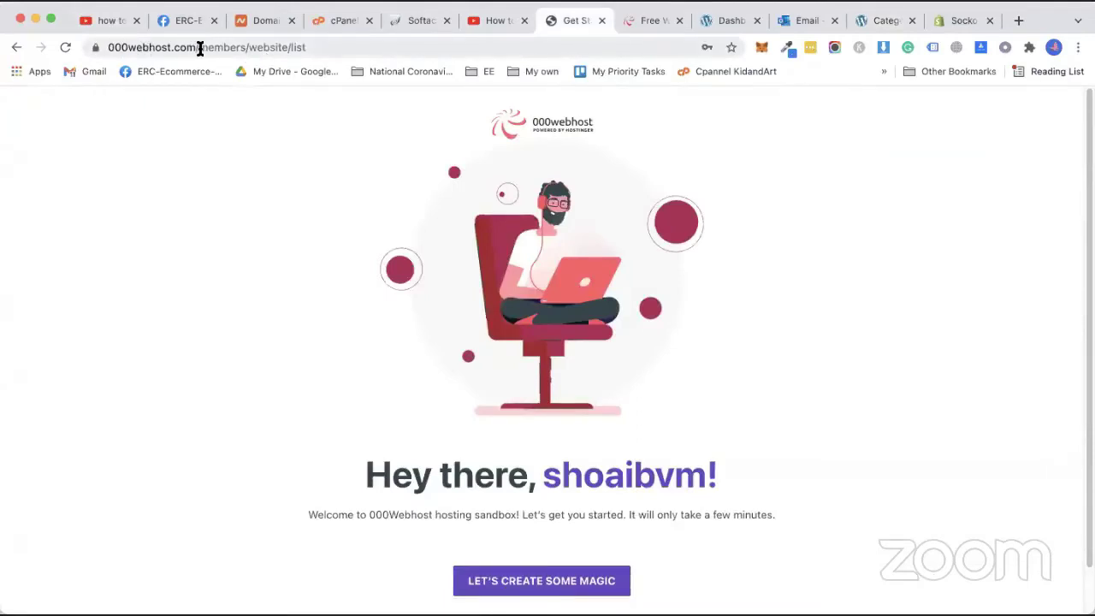
drag(199, 49, 267, 51)
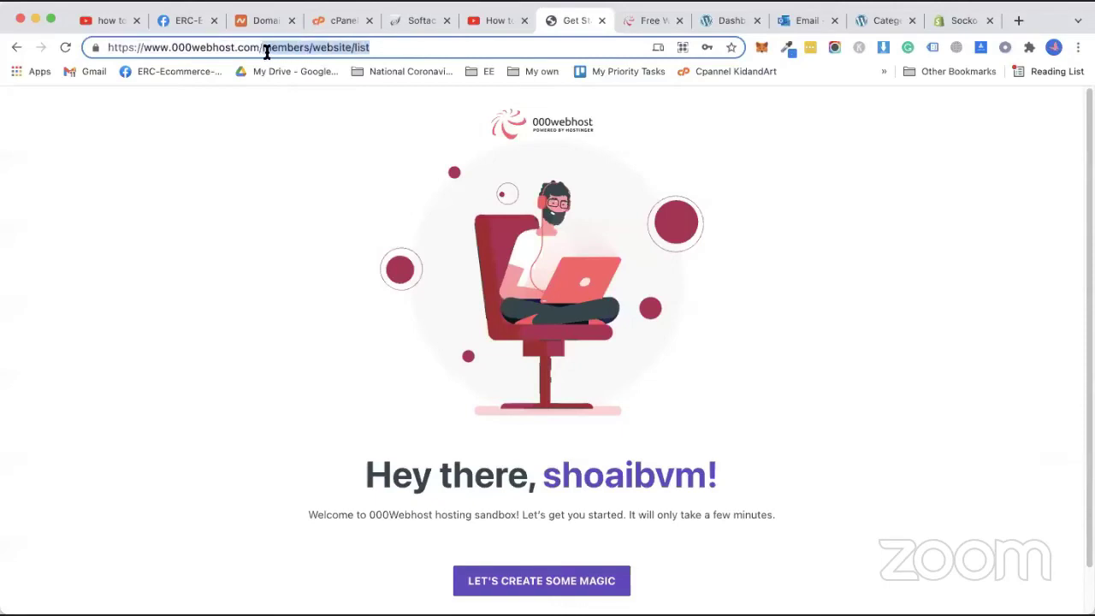
click(732, 21)
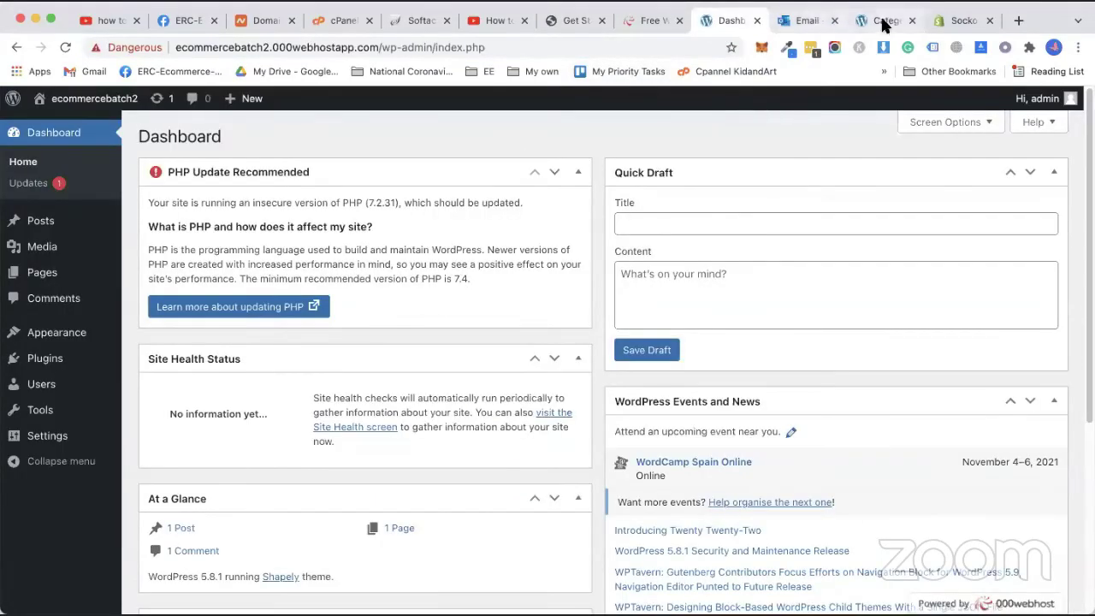
drag(881, 21, 500, 17)
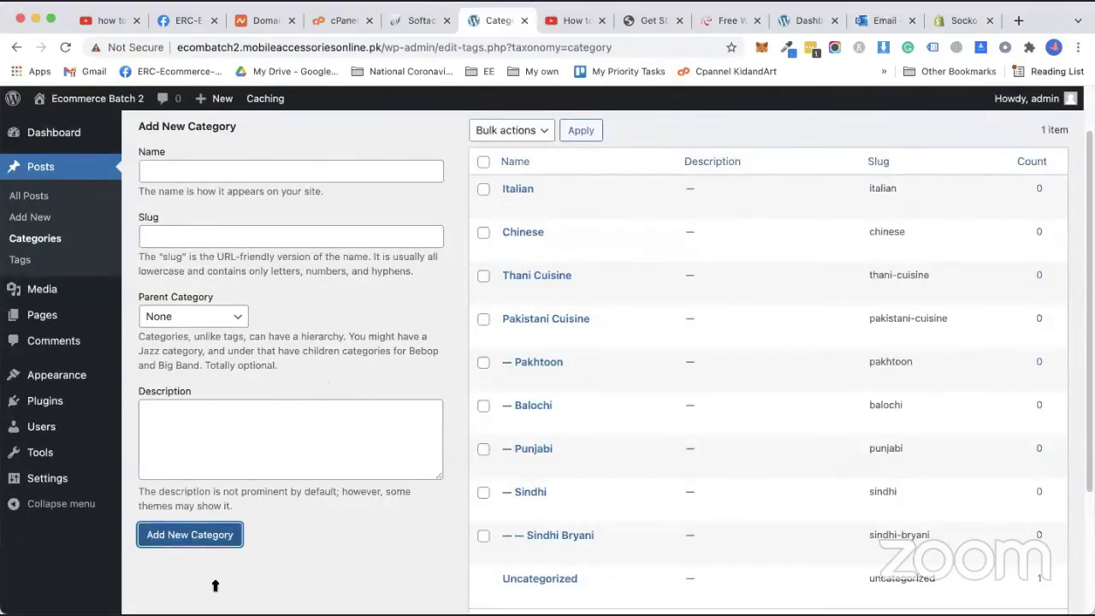
Create a new menu named 'Header Menu' in Appearance > Menus.
mouse_move(49, 381)
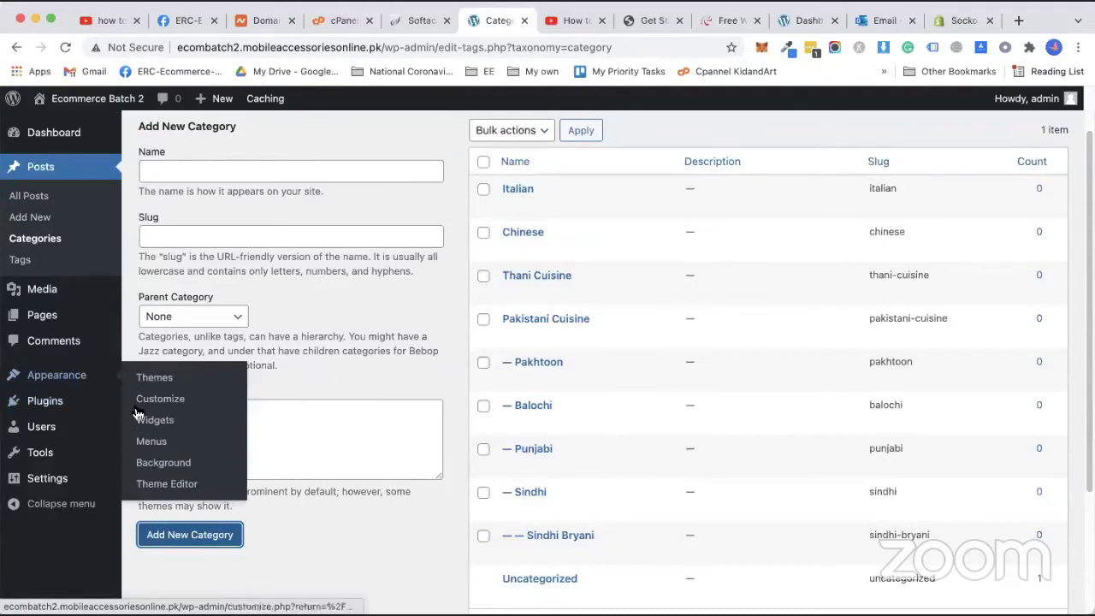
click(152, 445)
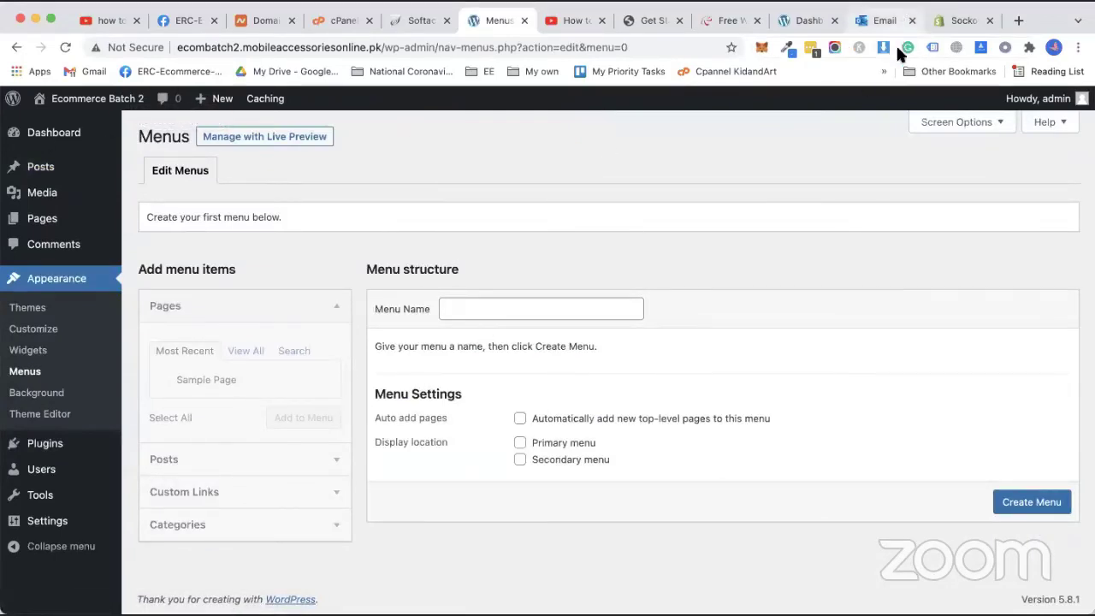
click(484, 309)
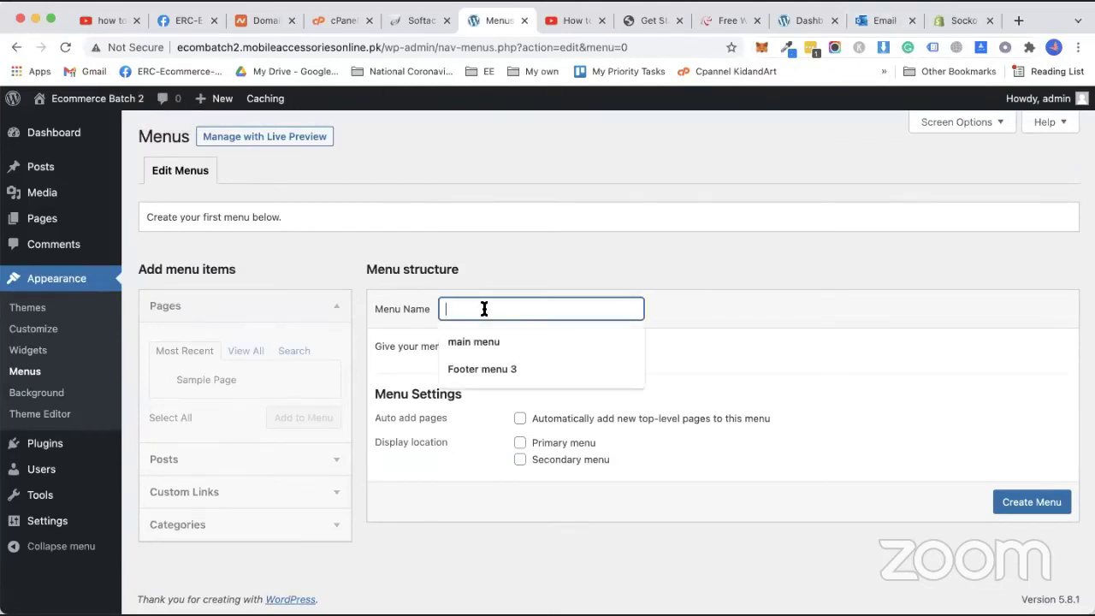
text(Header )
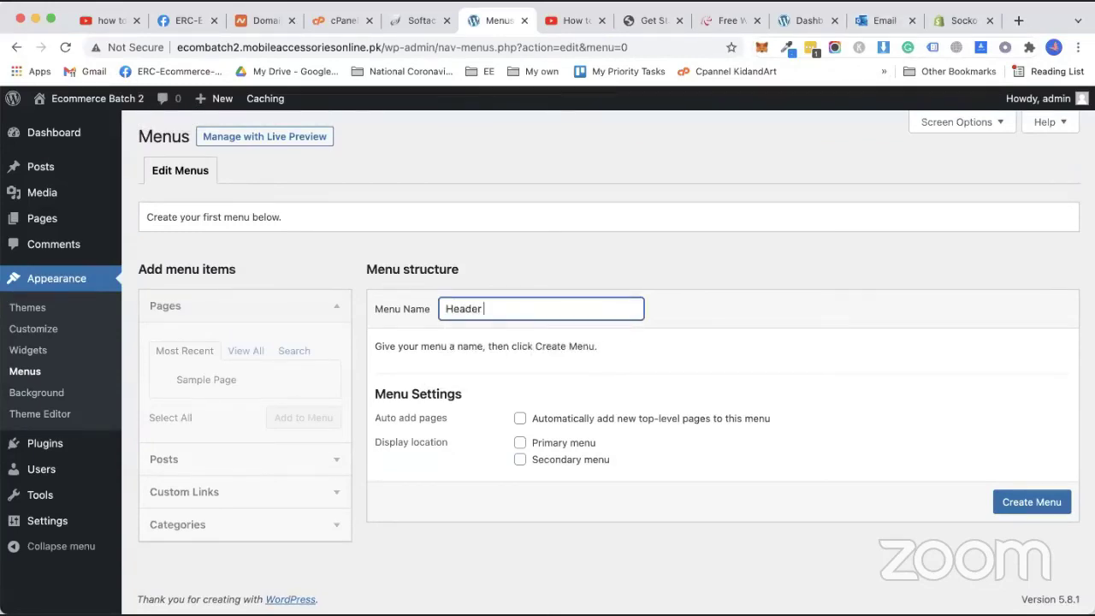
text(Menu)
click(1023, 504)
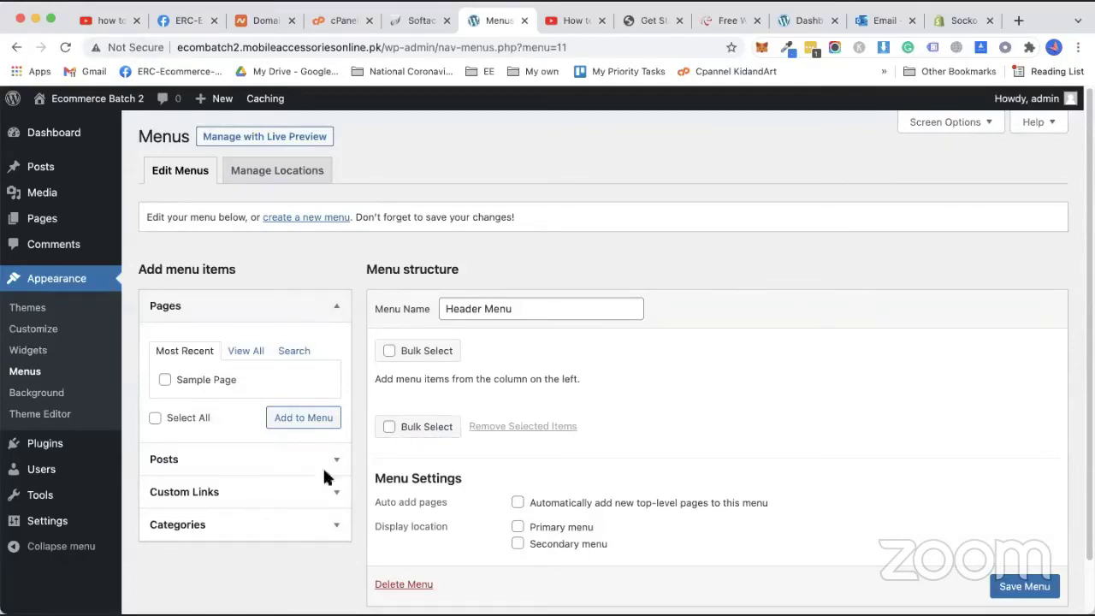
Add all post categories to Header Menu using View All and Select All, then save.
click(173, 459)
click(214, 523)
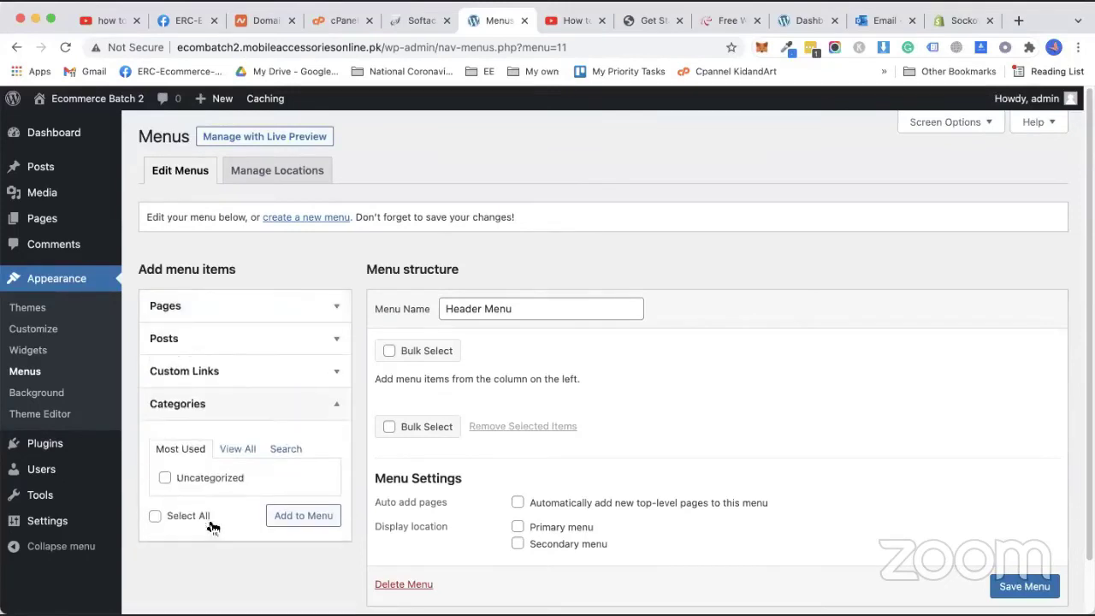
click(237, 447)
scroll(227, 445, down, 2)
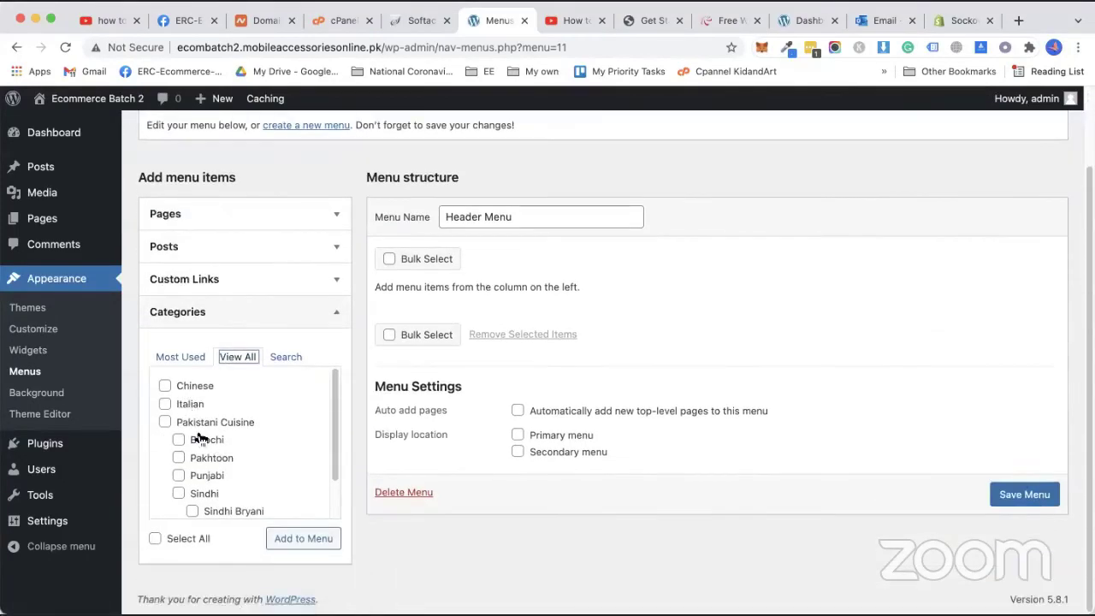
scroll(199, 438, down, 2)
click(188, 541)
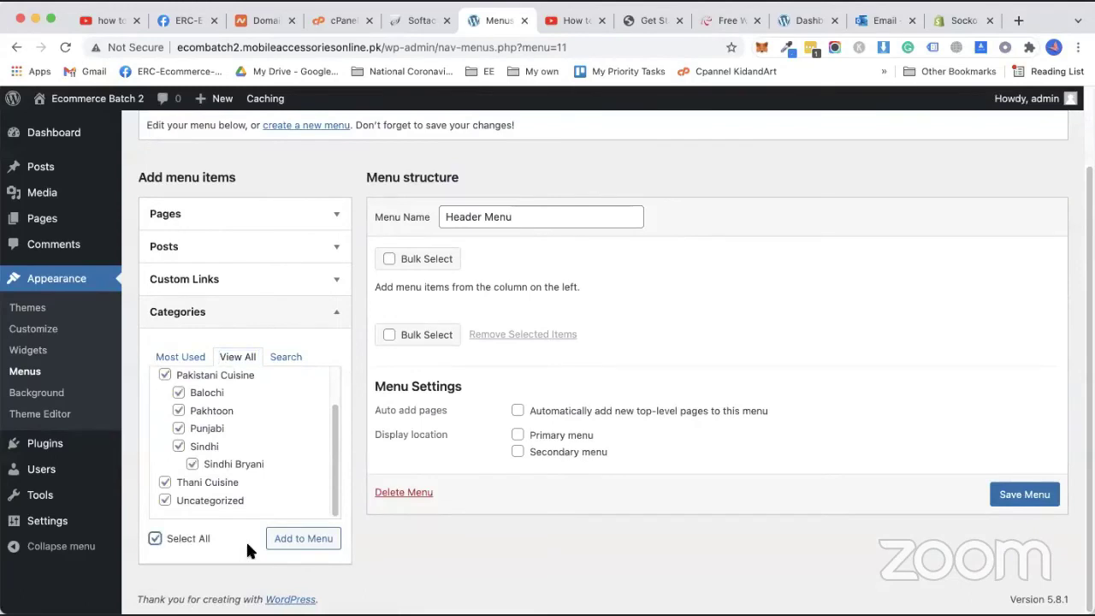
click(301, 538)
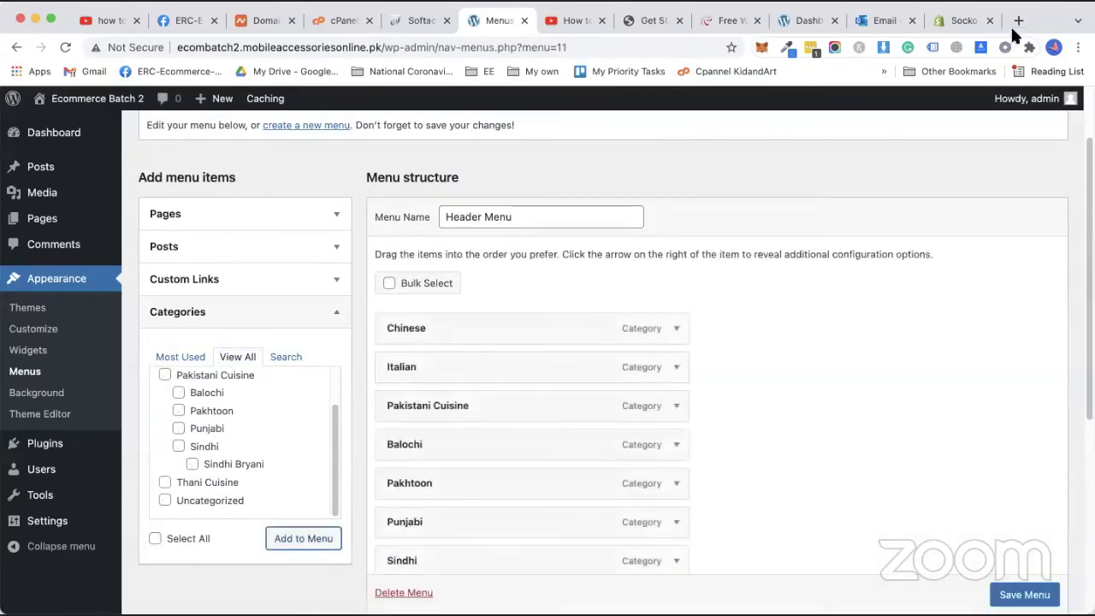
click(1024, 594)
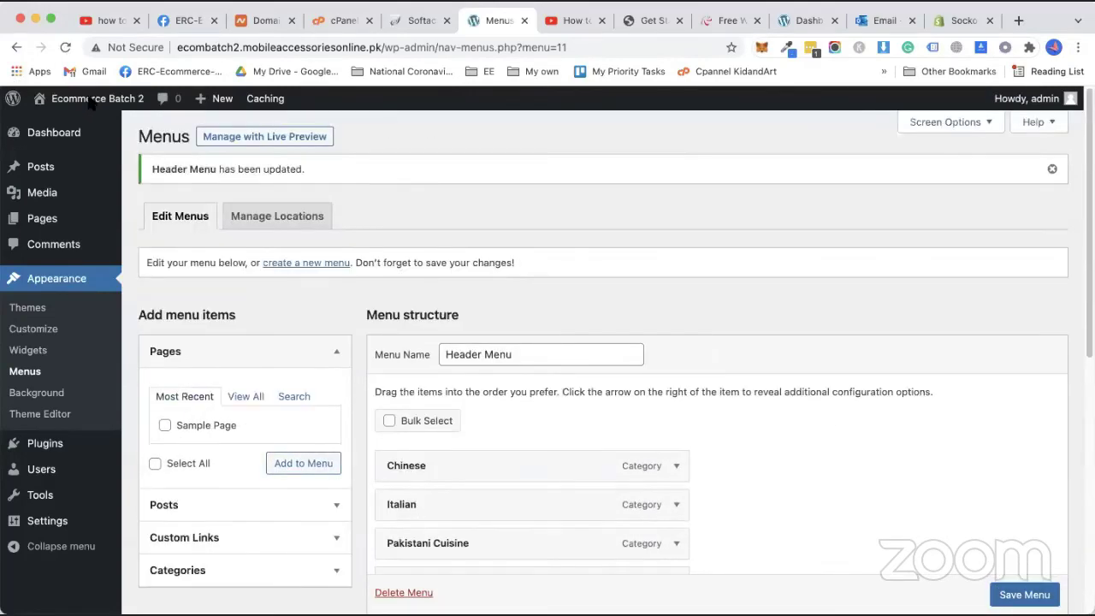
Open the Ecommerce Batch 2 front page in a new tab.
mouse_move(85, 103)
right_click(53, 125)
click(108, 129)
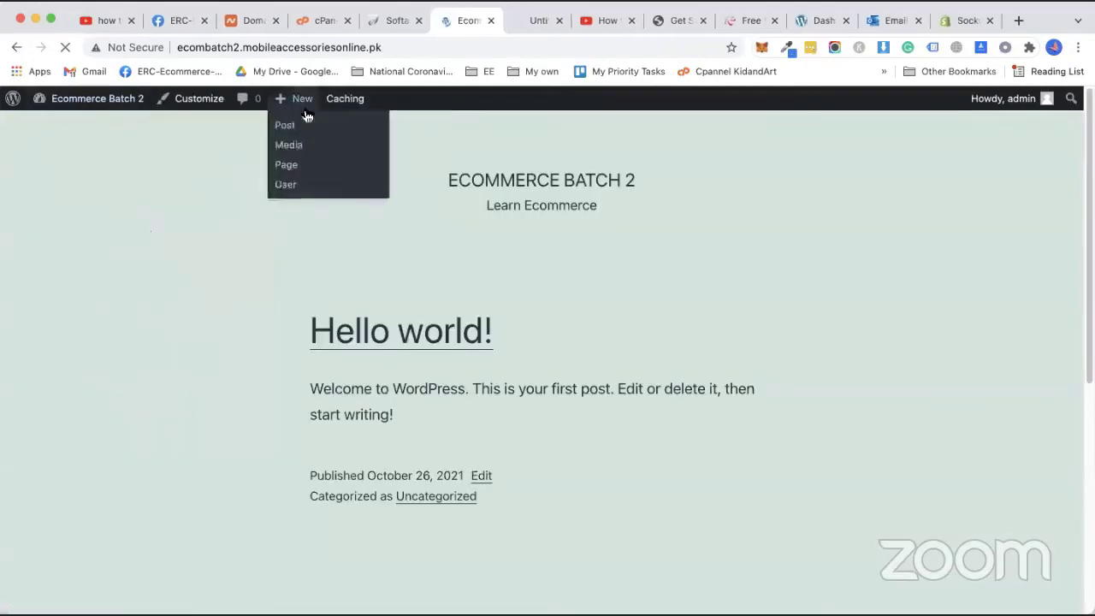
click(16, 48)
click(518, 26)
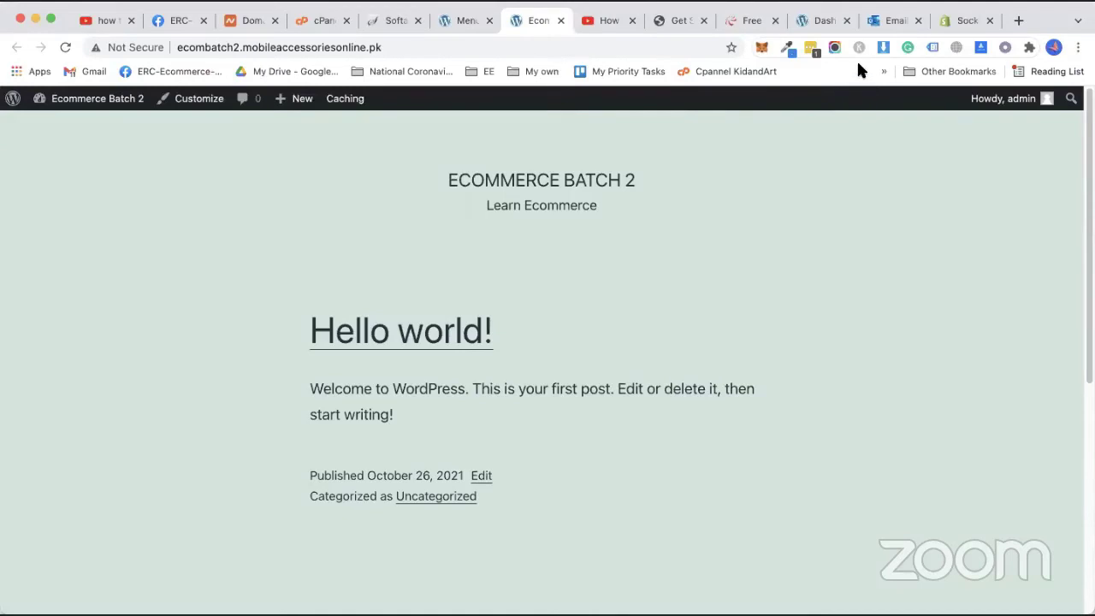
Assign Header Menu to the Primary menu location, save, and reload the front page.
click(466, 19)
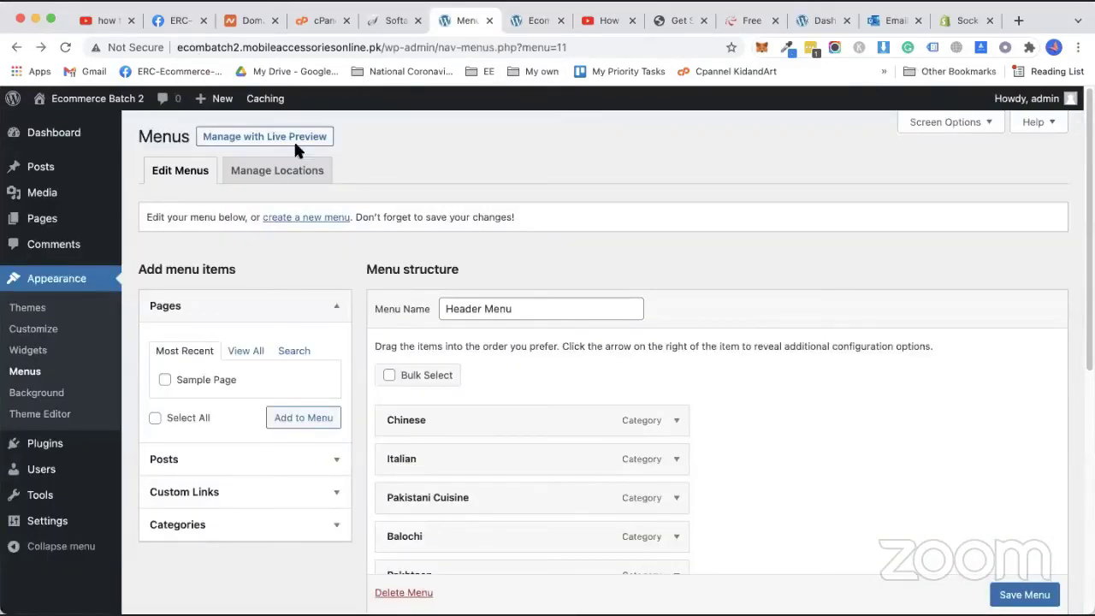
scroll(570, 325, down, 5)
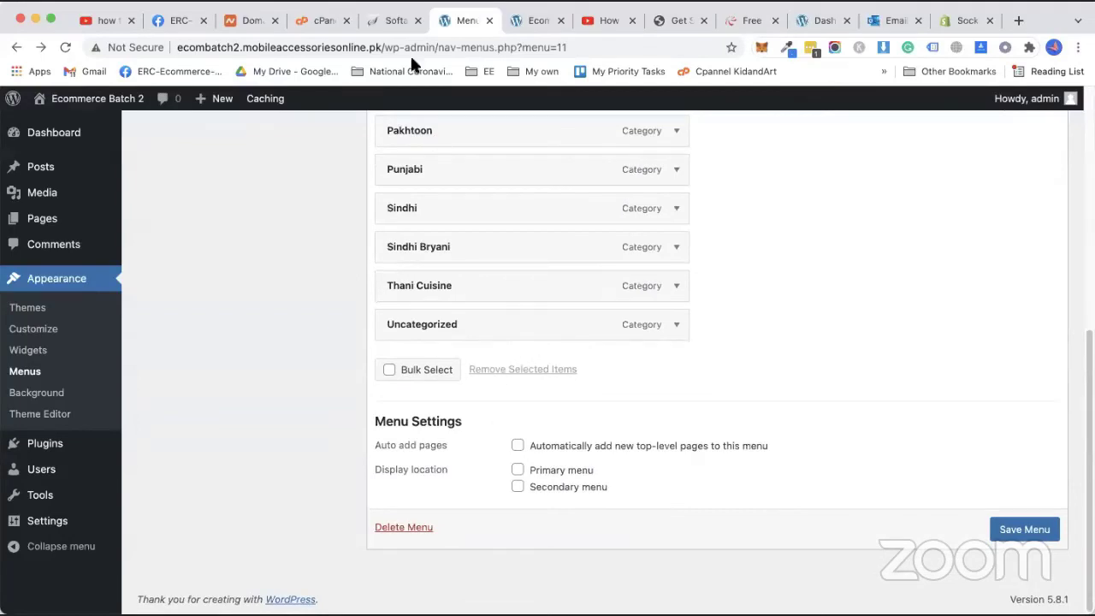
click(517, 470)
click(1015, 531)
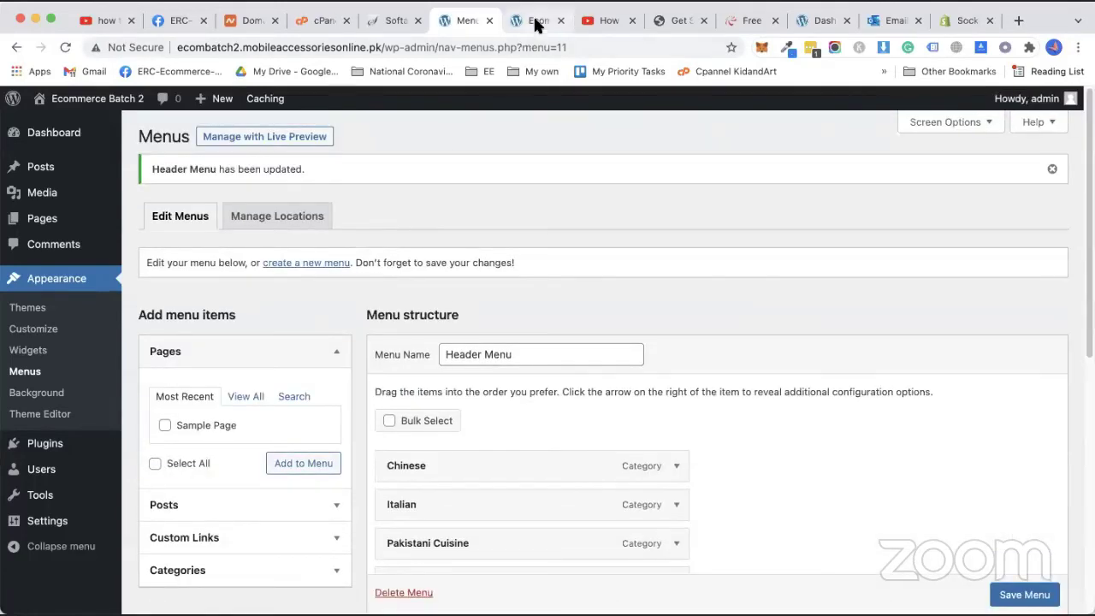
click(535, 22)
click(65, 48)
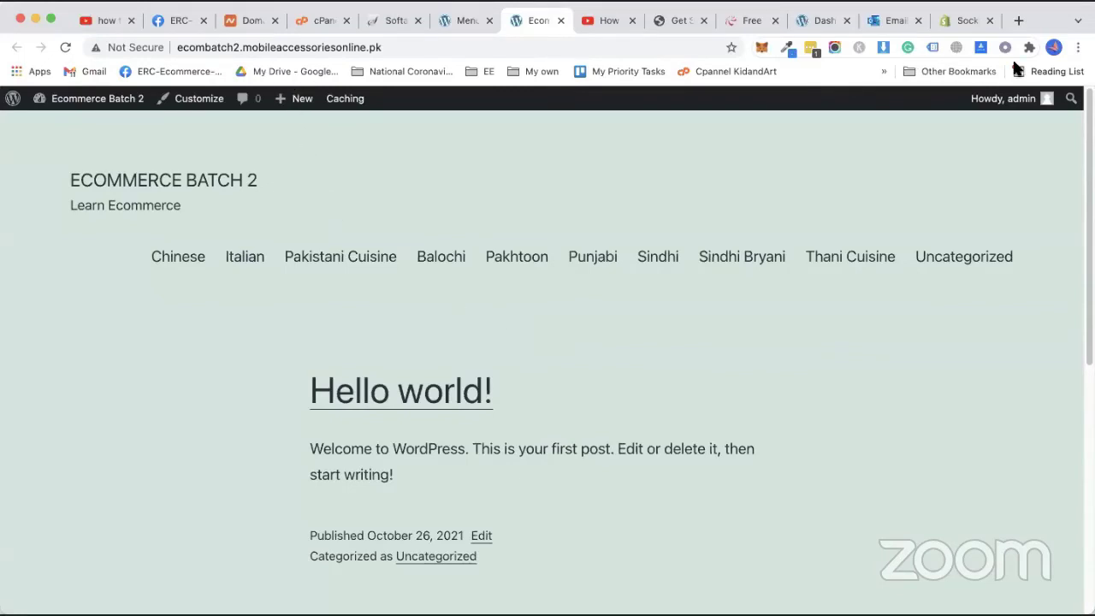
Nest Pakhtoon, Punjabi and Sindhi under Pakistani Cuisine, and Sindhi Bryani under Sindhi.
click(460, 19)
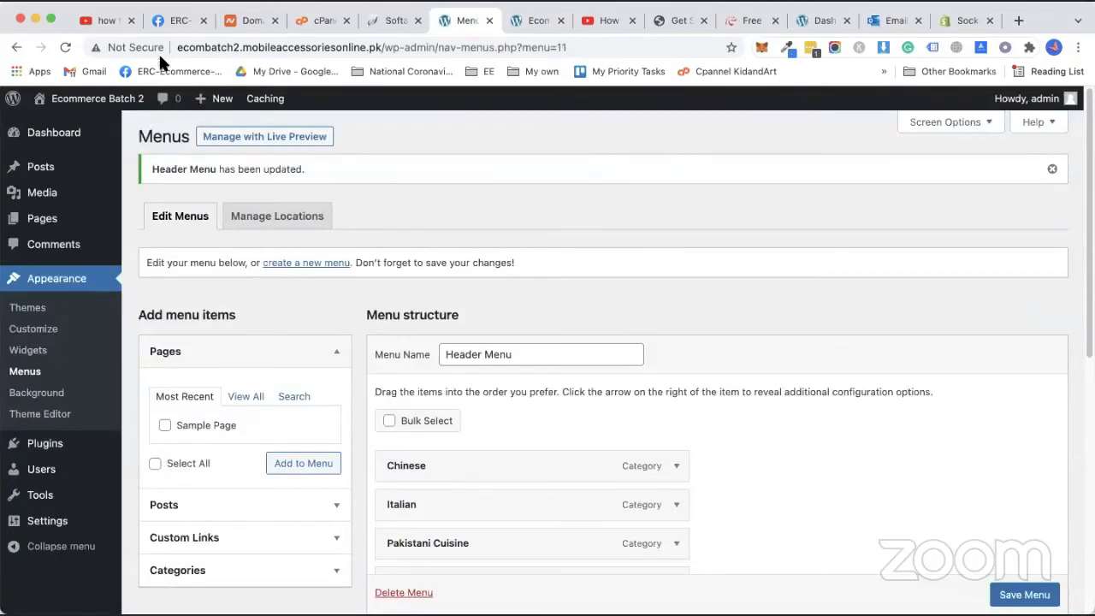
scroll(855, 381, down, 5)
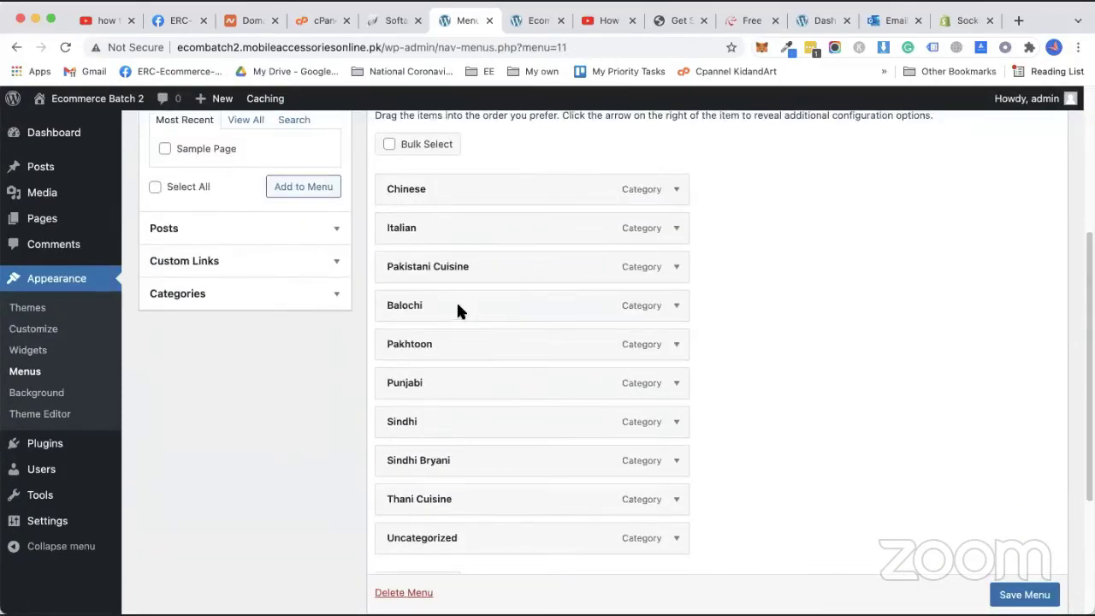
drag(445, 308, 457, 349)
drag(440, 391, 462, 389)
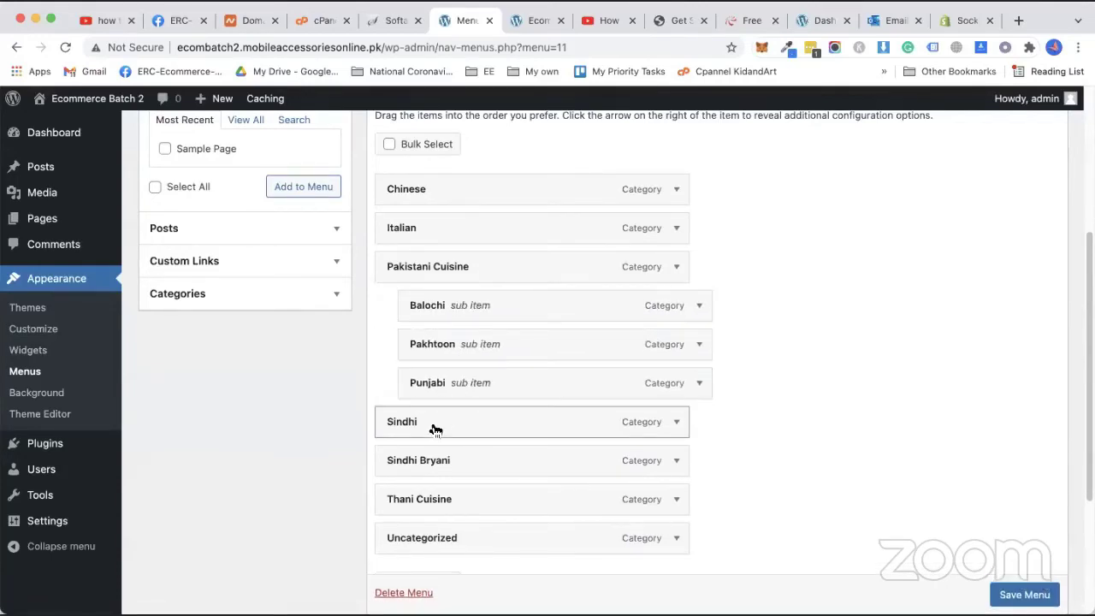
drag(436, 428, 463, 426)
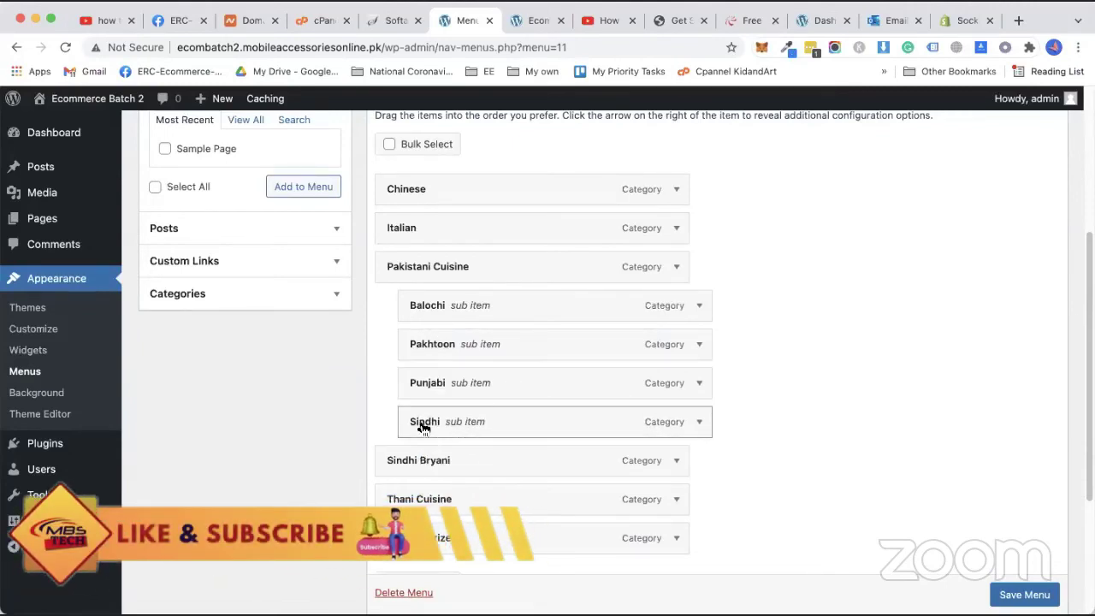
drag(465, 459, 522, 462)
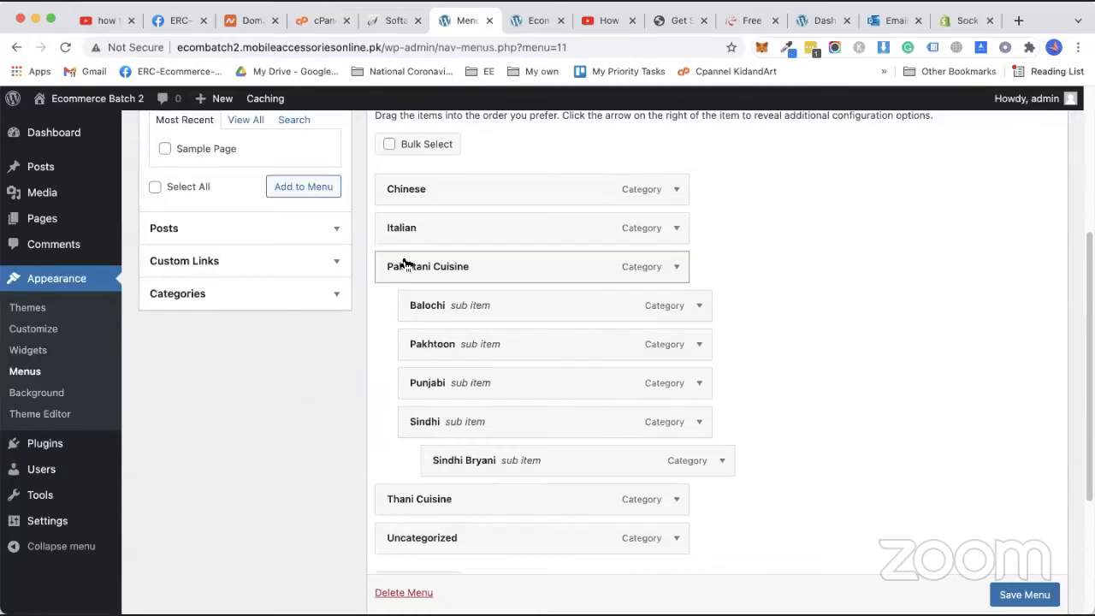
Order Pakistani Cuisine, Thani Cuisine, Italian, Chinese, remove Uncategorized, save, and view the site.
drag(400, 267, 416, 186)
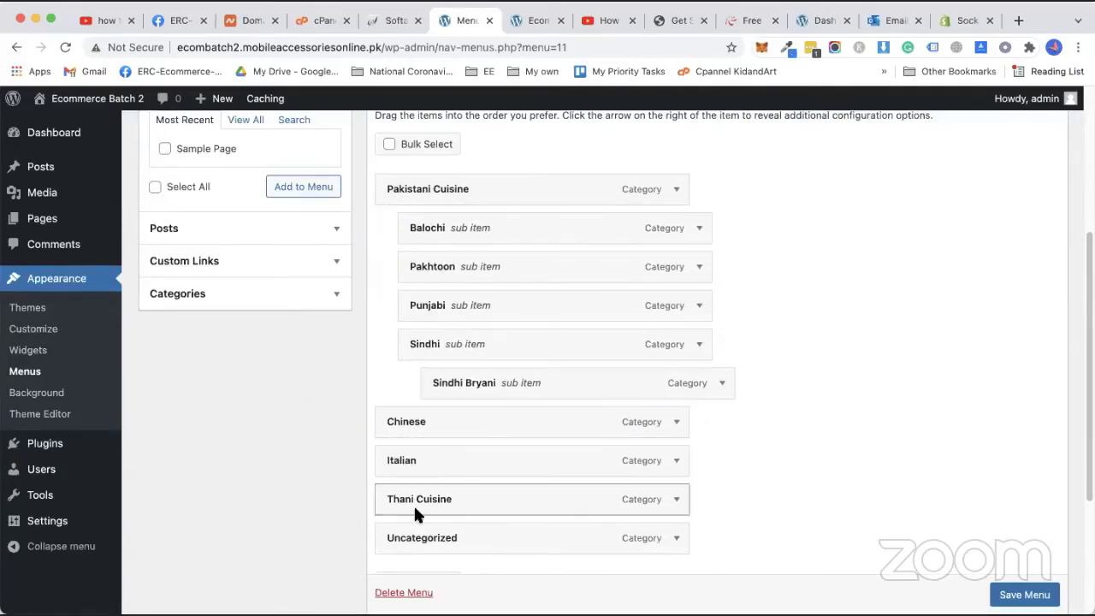
drag(411, 502, 396, 424)
drag(413, 506, 407, 463)
scroll(590, 482, down, 5)
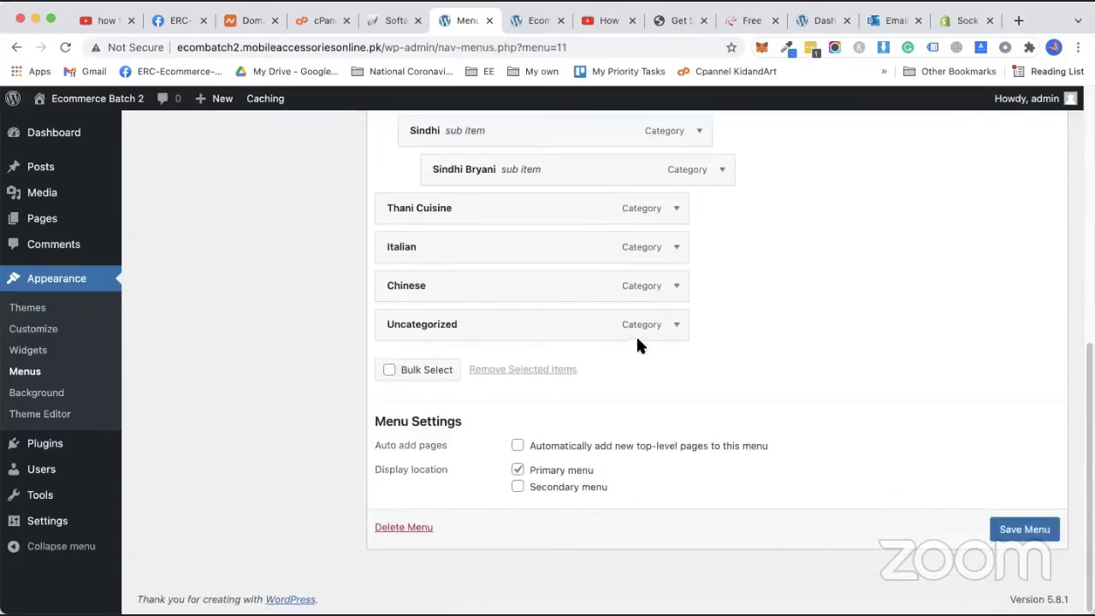
click(675, 325)
click(409, 462)
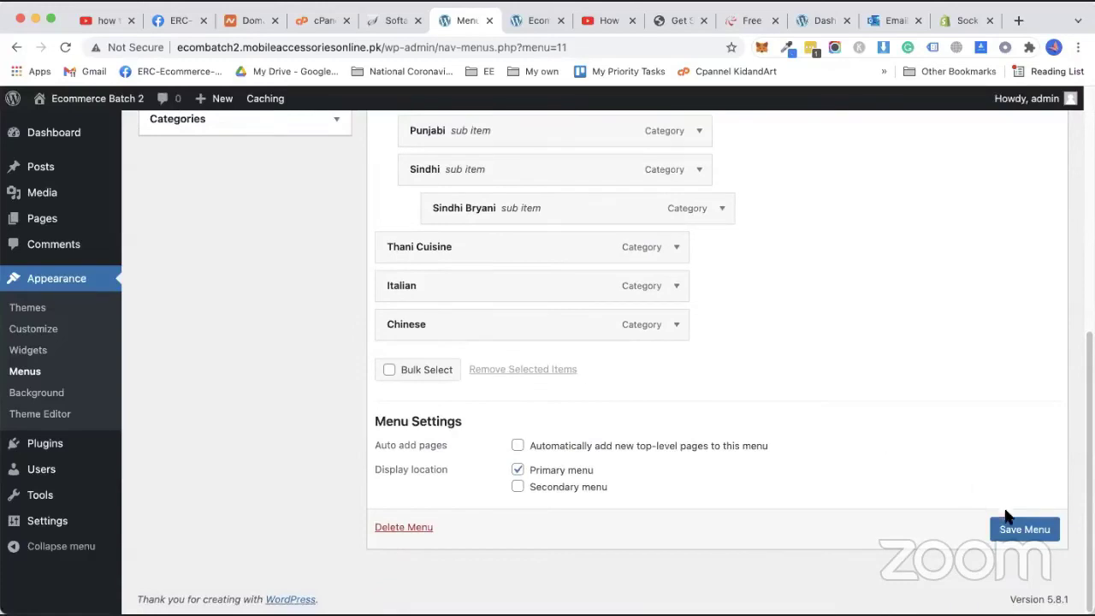
click(1023, 527)
key(ctrl+Tab)
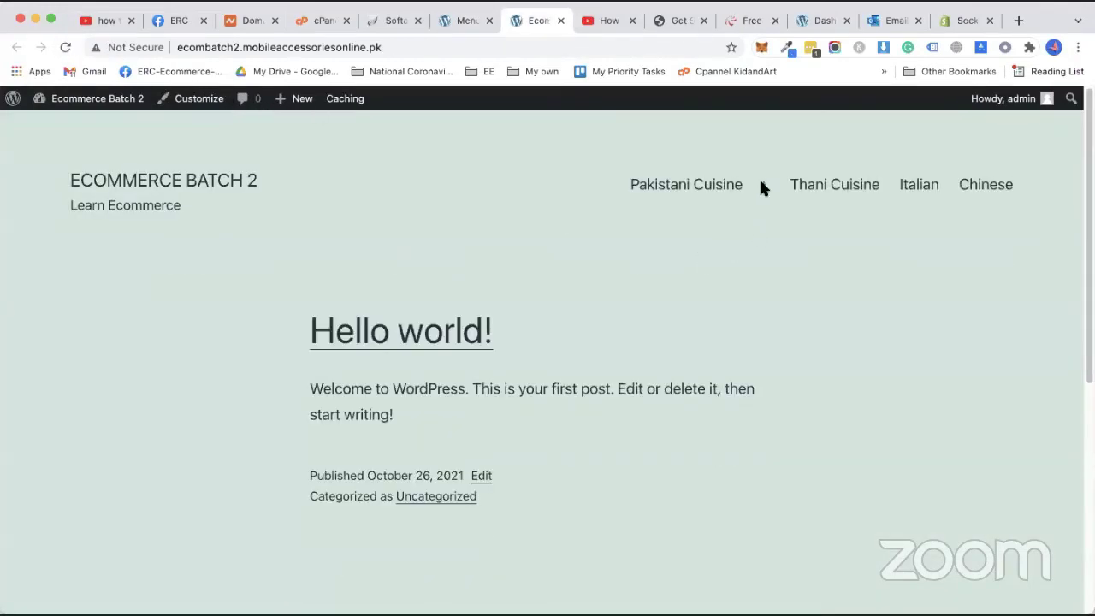
Toggle the Pakistani Cuisine dropdown on the live front page to inspect its submenu.
click(761, 187)
click(761, 187)
click(761, 186)
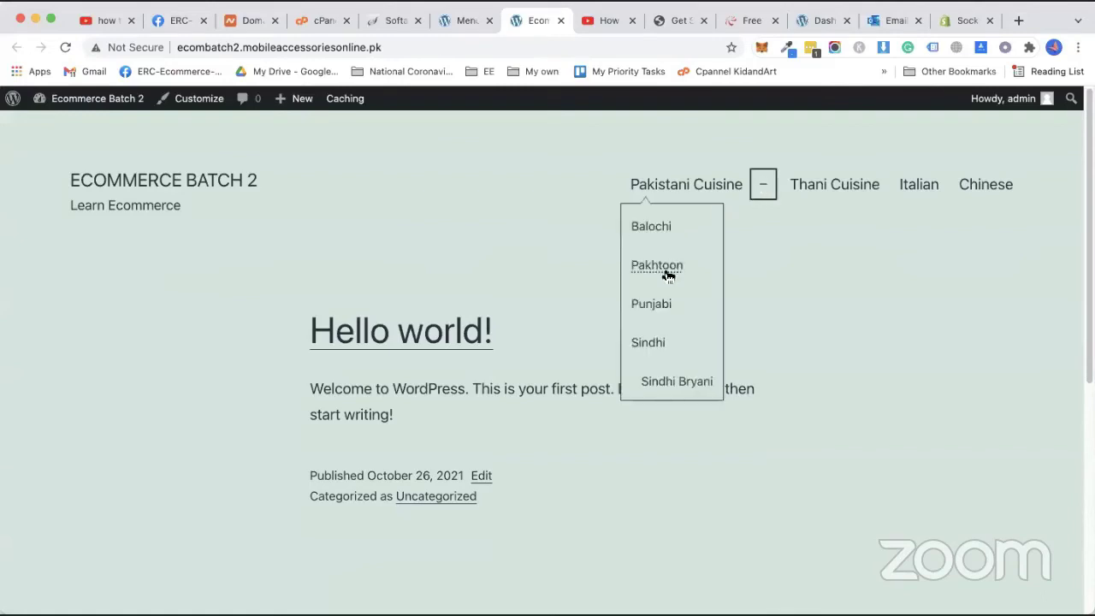
click(780, 224)
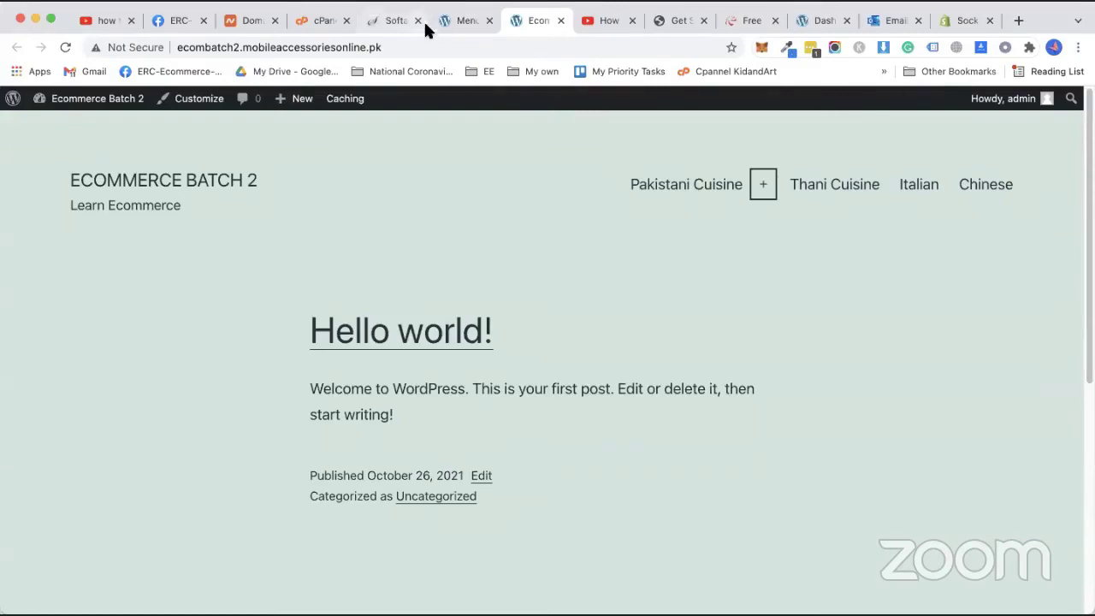
Delete the existing Header Menu in Appearance > Menus.
click(459, 19)
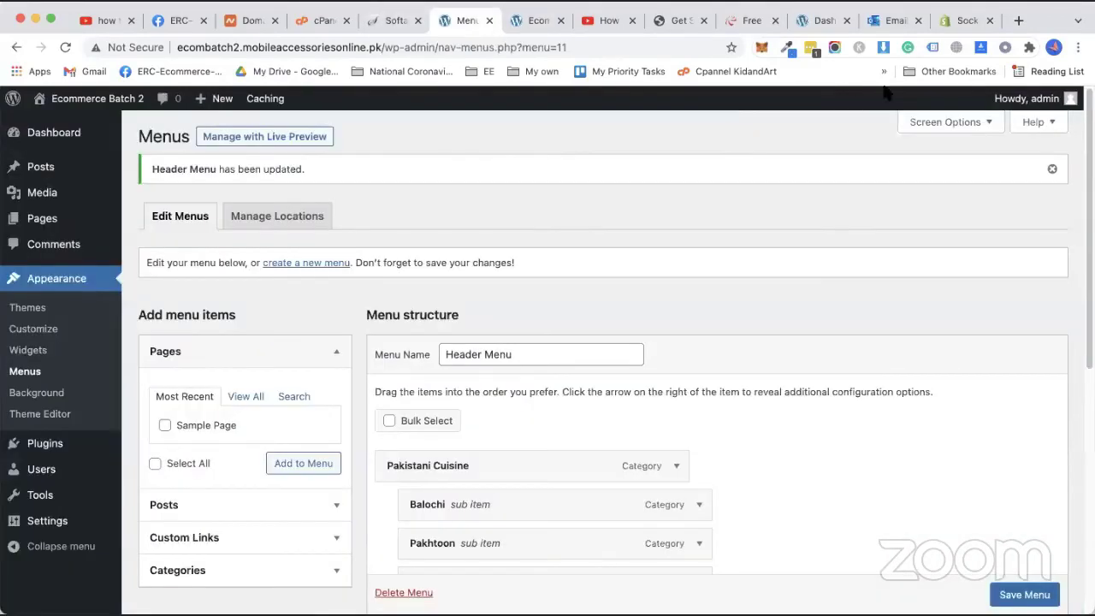
scroll(394, 552, down, 4)
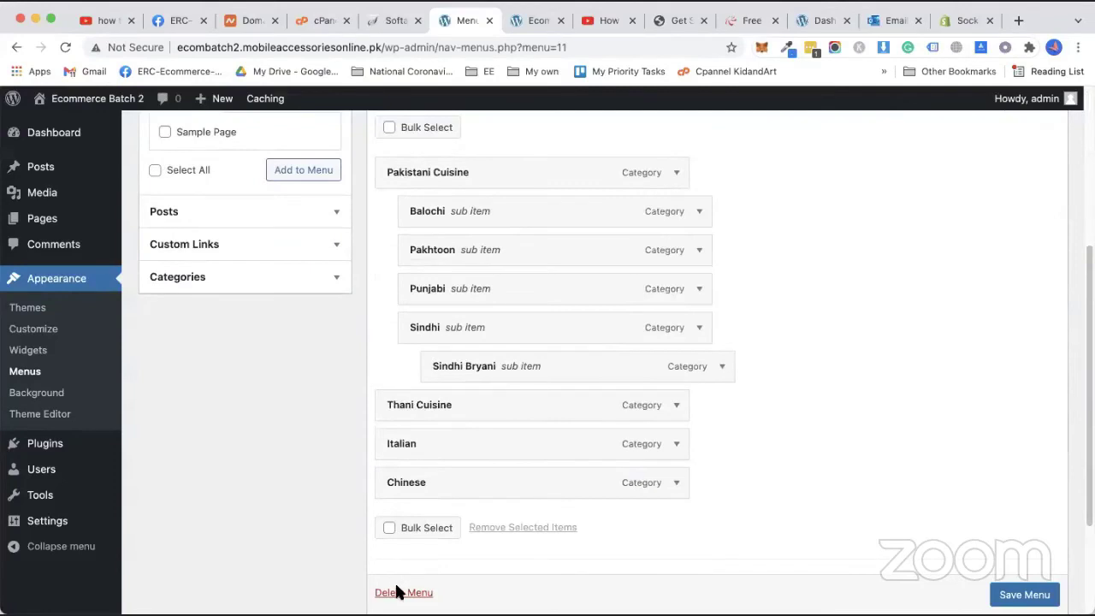
click(397, 591)
click(672, 157)
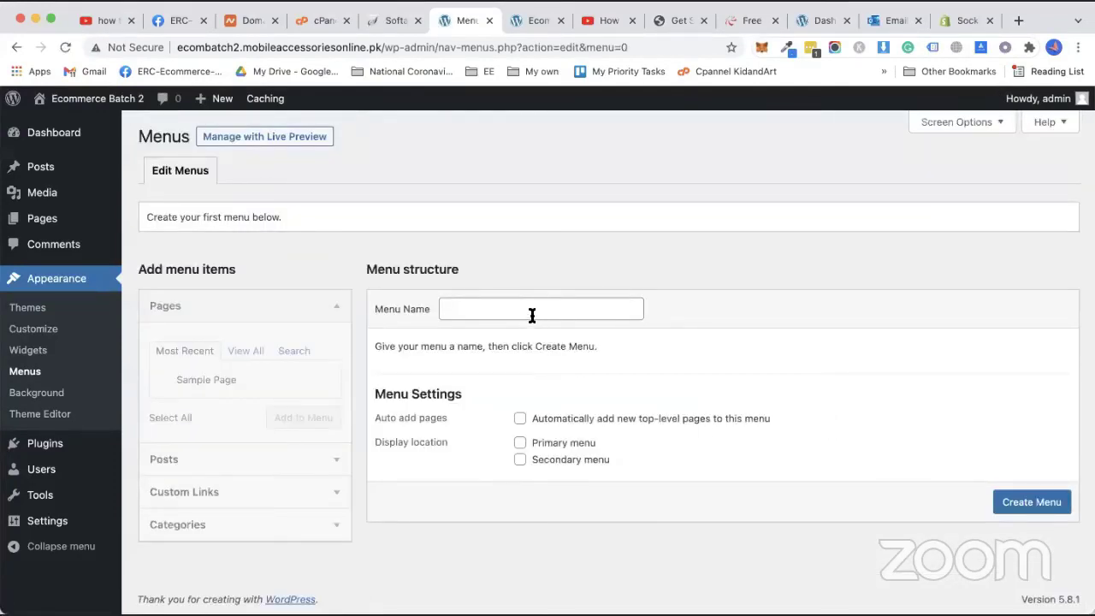
Create a new empty menu named 'main menu'.
click(536, 312)
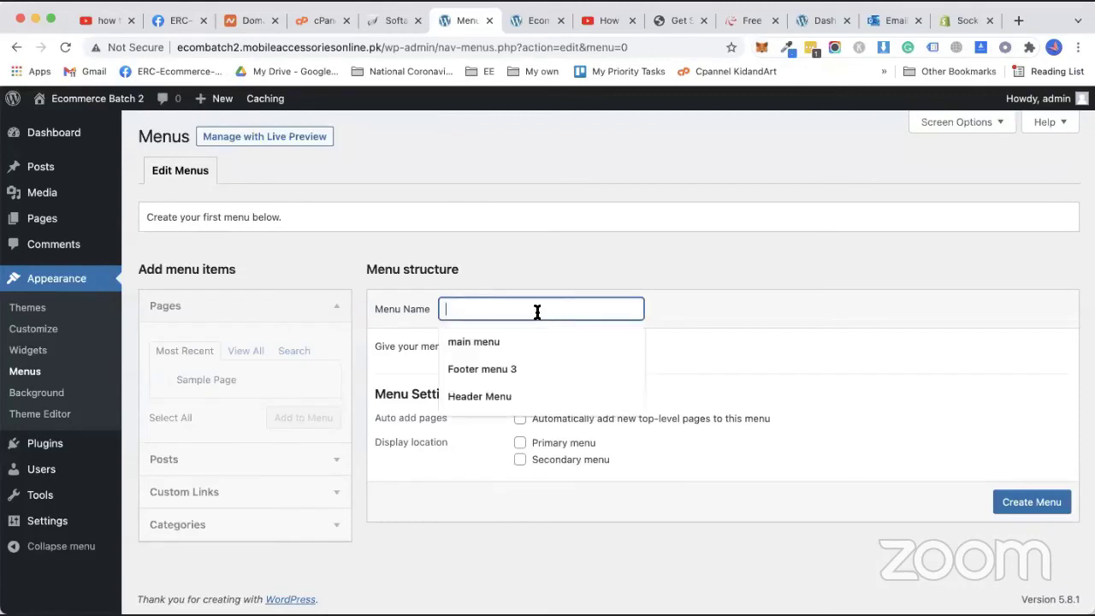
click(522, 343)
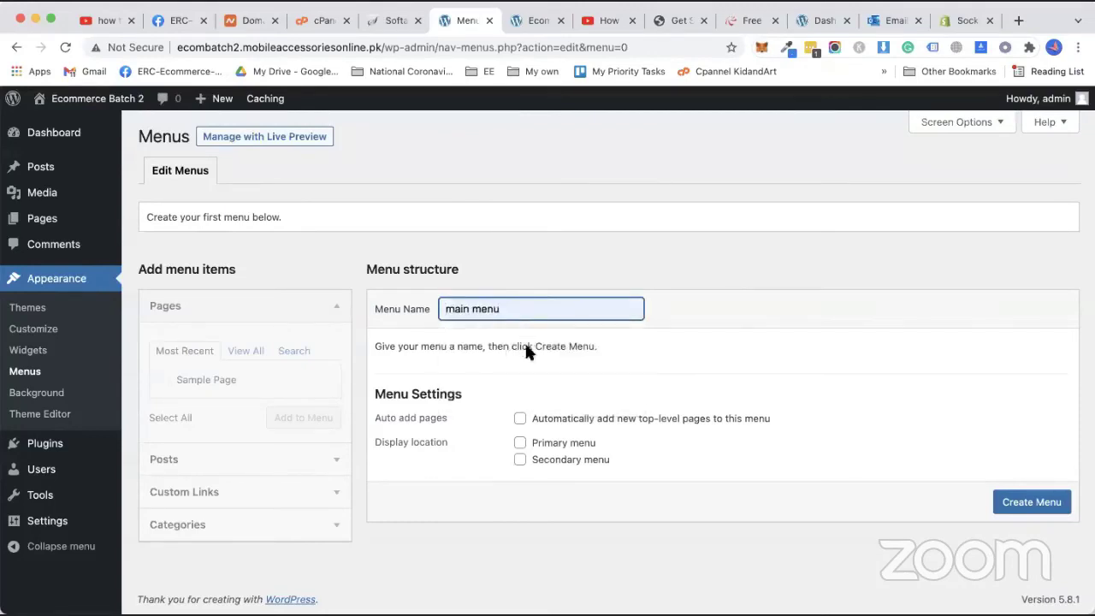
click(1027, 507)
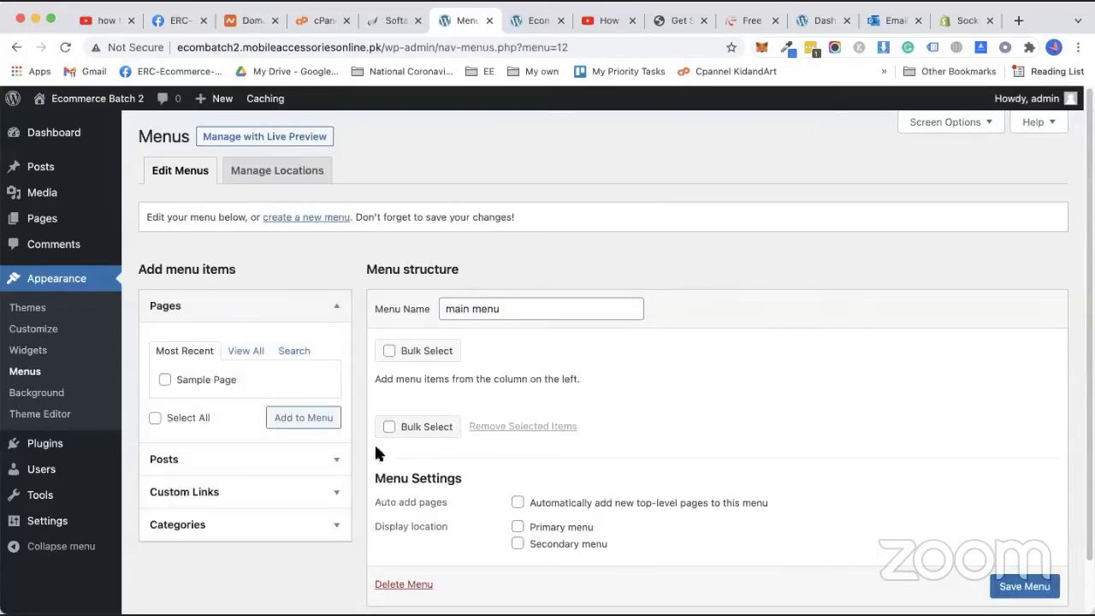
click(283, 530)
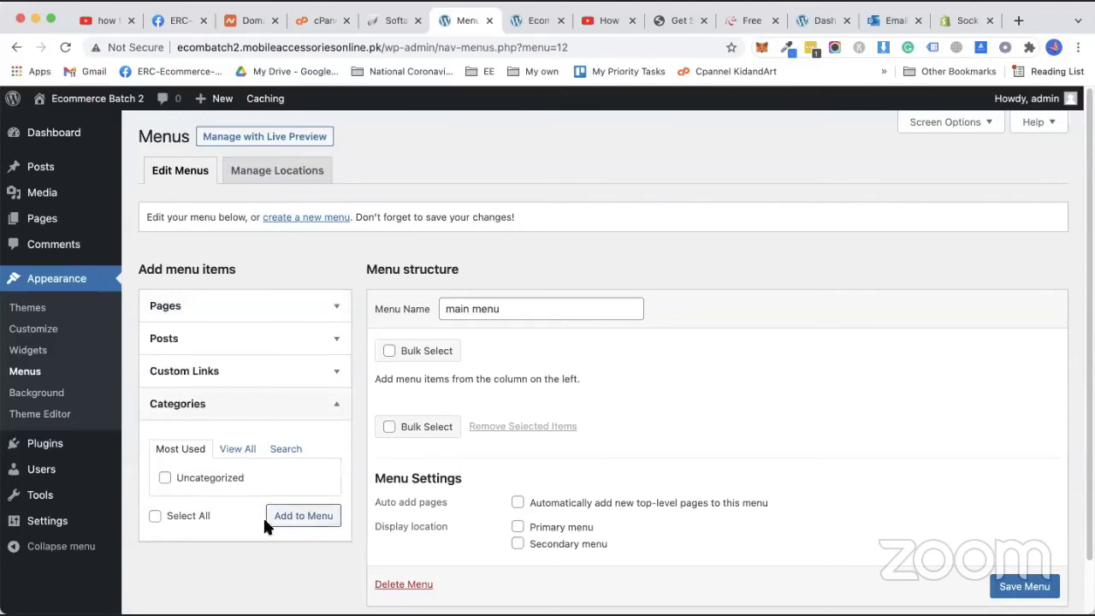
Add every post category to main menu using View All and Select All.
click(237, 448)
scroll(179, 580, down, 2)
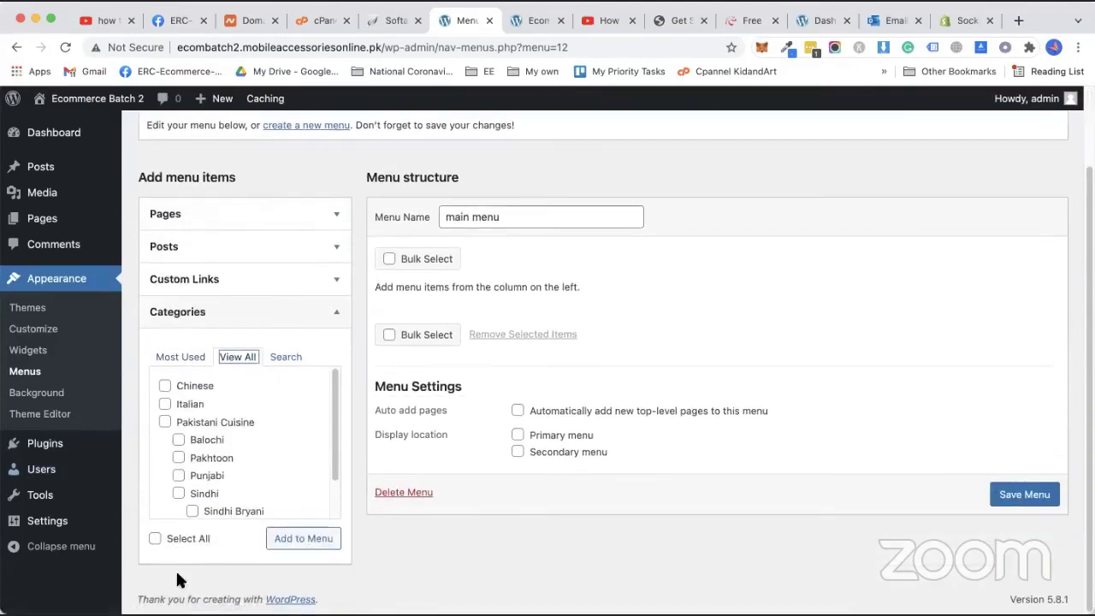
click(190, 538)
click(301, 539)
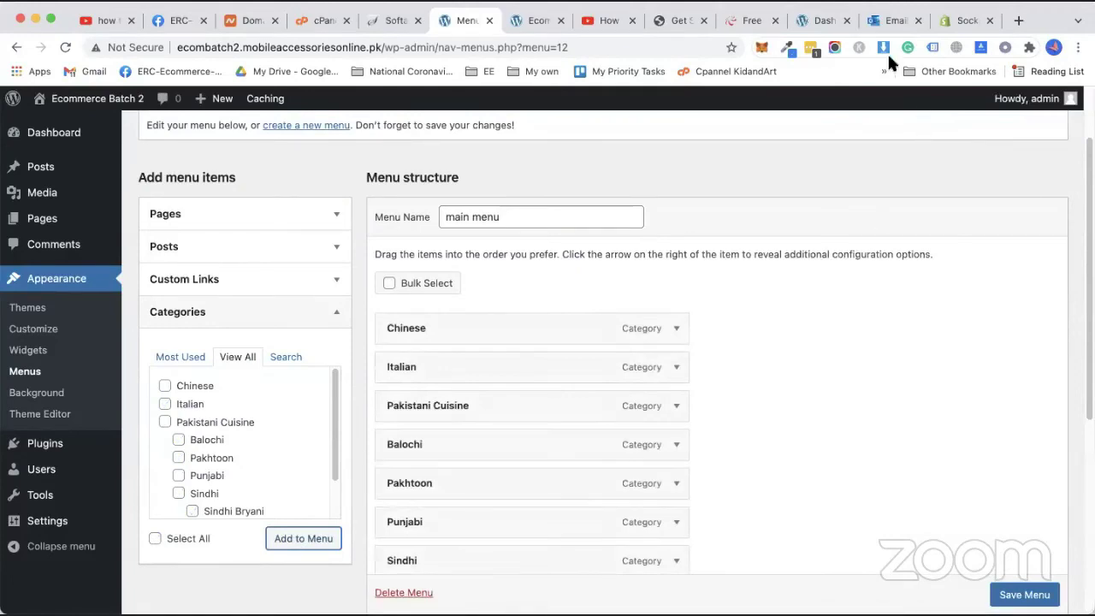
Remove the Uncategorized item from main menu.
scroll(649, 519, down, 3)
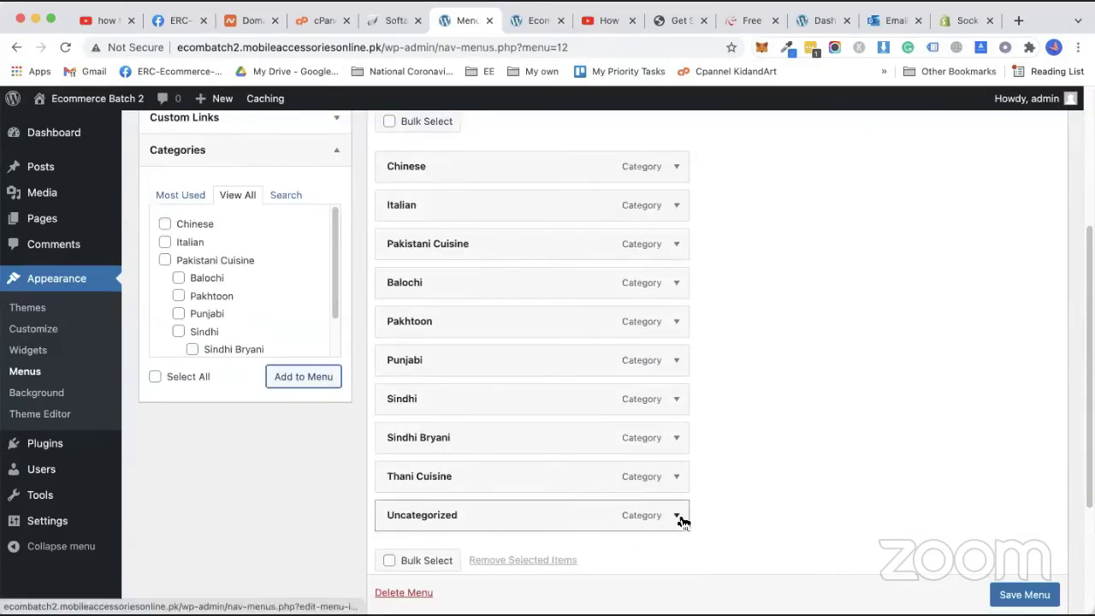
click(679, 519)
scroll(565, 505, down, 4)
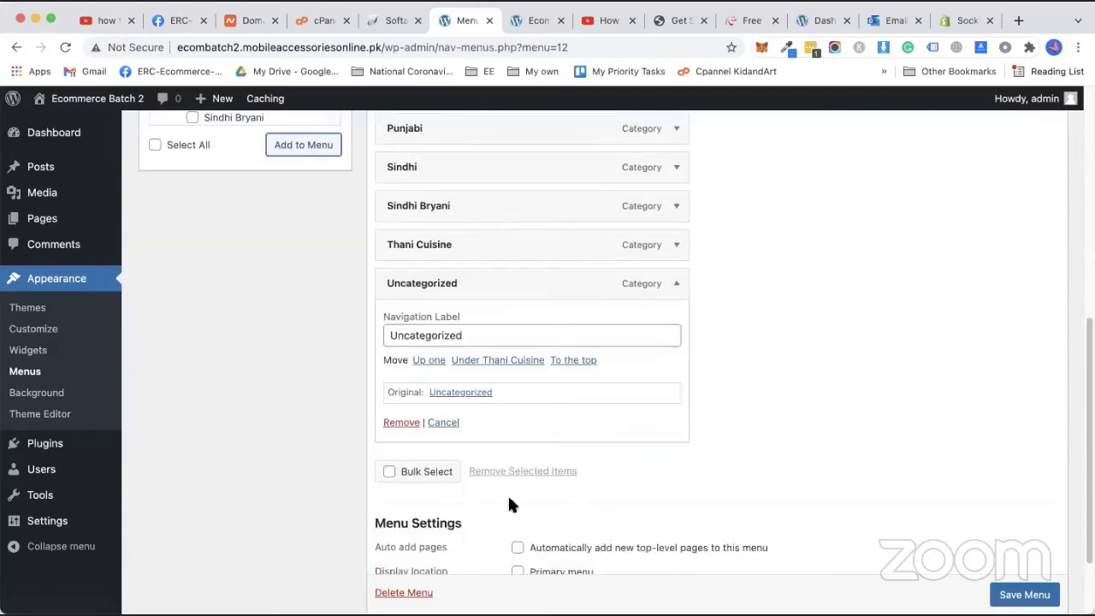
click(402, 422)
scroll(993, 493, up, 3)
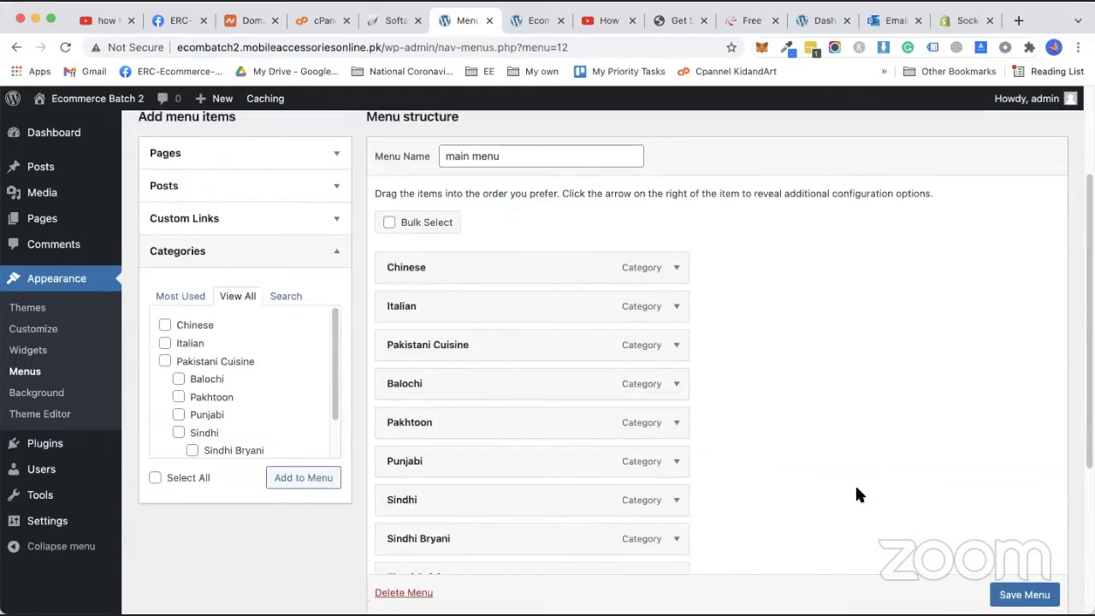
scroll(853, 485, down, 1)
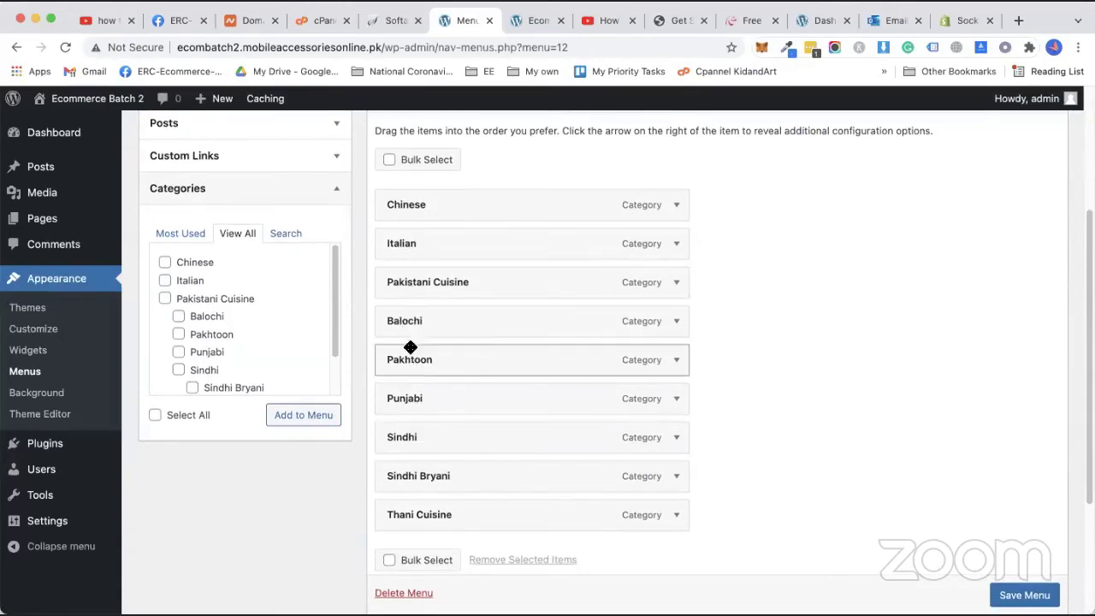
Nest Balochi, Punjabi and Sindhi under Pakistani Cuisine.
drag(409, 323, 444, 398)
drag(435, 437, 459, 439)
drag(453, 476, 521, 484)
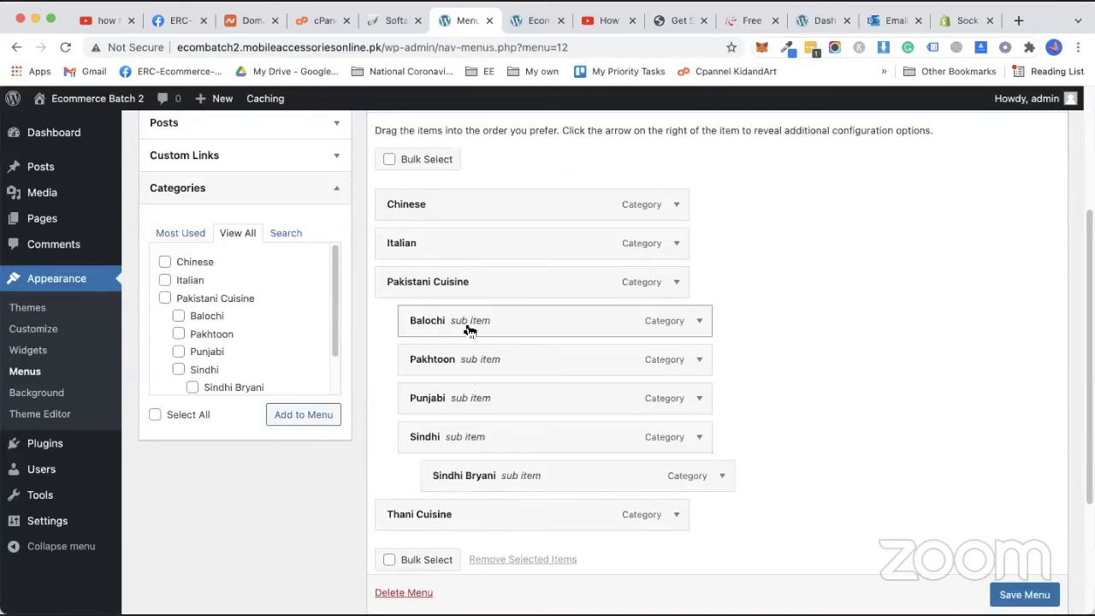
Move Pakistani Cuisine to the top, put Punjabi and Sindhi above Balochi, nest Italian under Chinese.
drag(472, 291, 471, 210)
drag(450, 319, 455, 252)
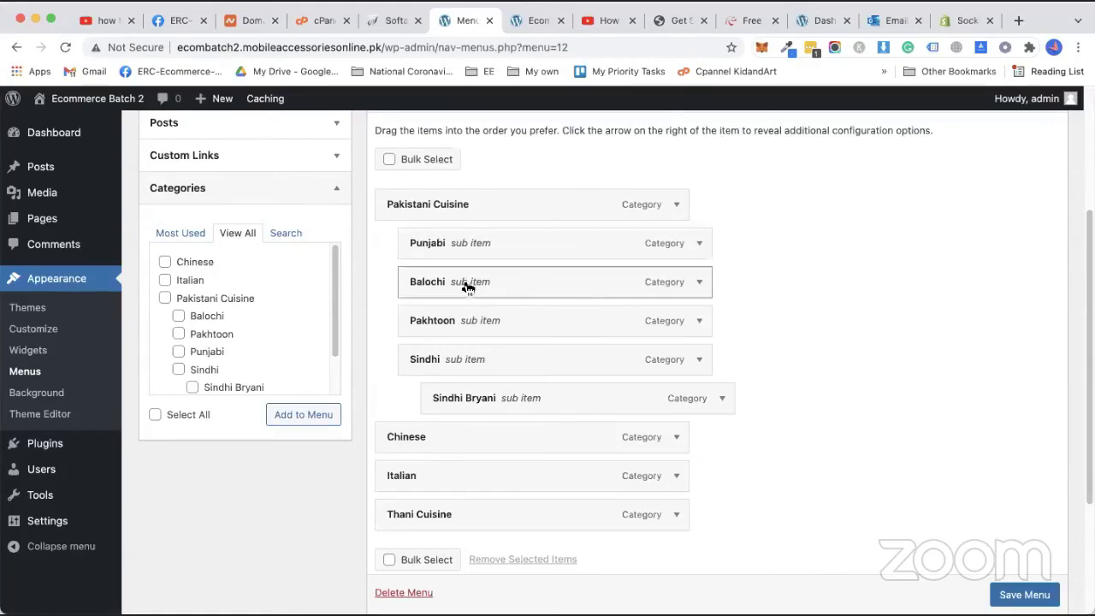
drag(447, 362, 448, 289)
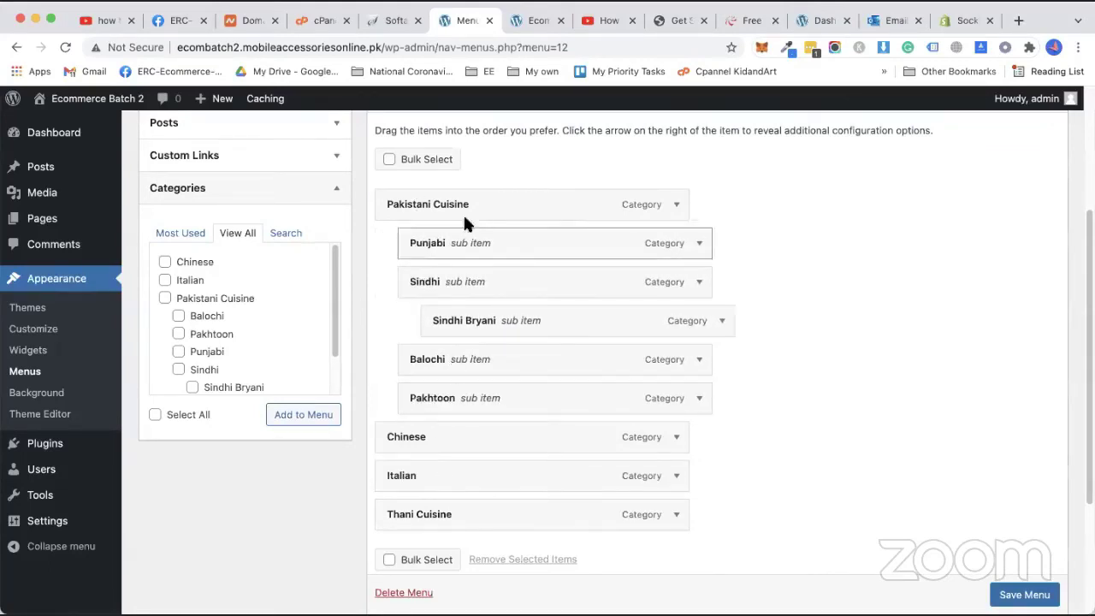
scroll(431, 445, down, 2)
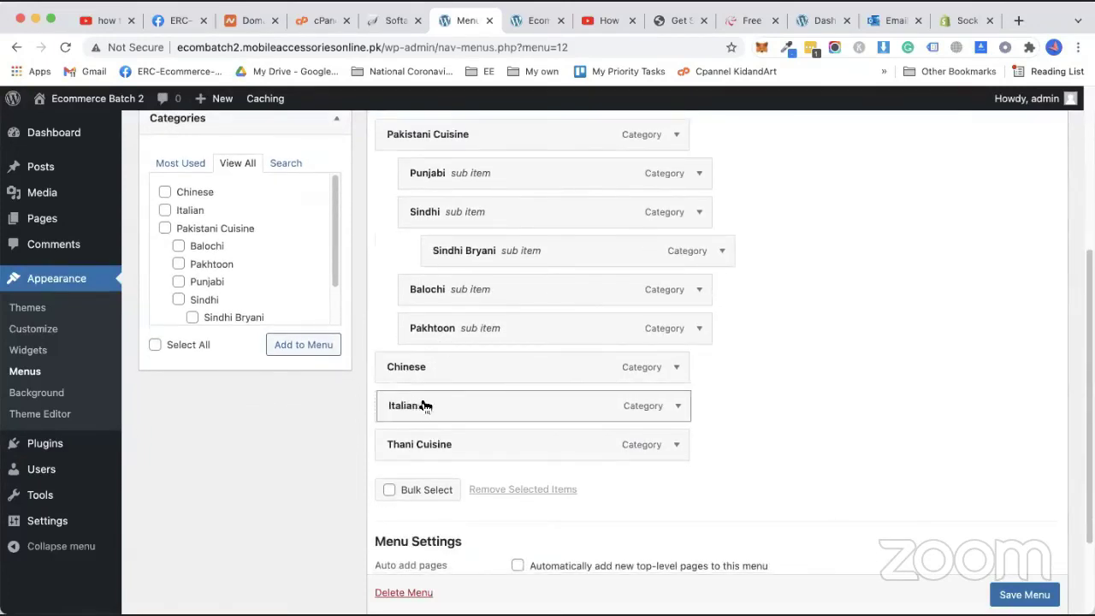
mouse_move(422, 406)
mouse_down()
mouse_move(451, 404)
mouse_move(430, 405)
mouse_up()
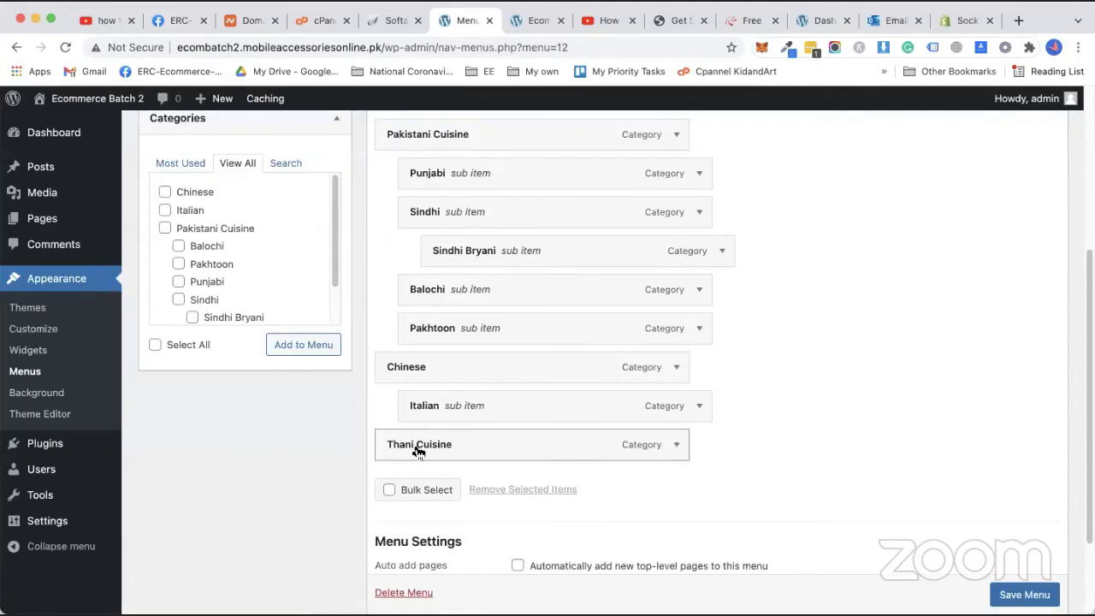
Return Italian to top level, assign main menu to the Primary location, and save.
drag(435, 445, 478, 445)
drag(460, 406, 469, 389)
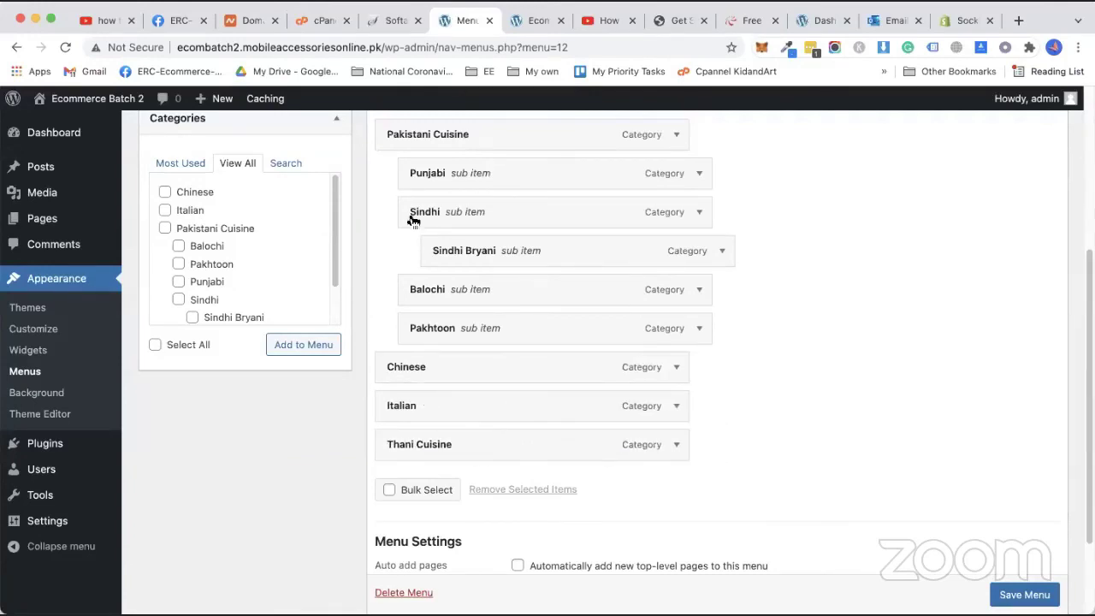
scroll(750, 428, down, 1)
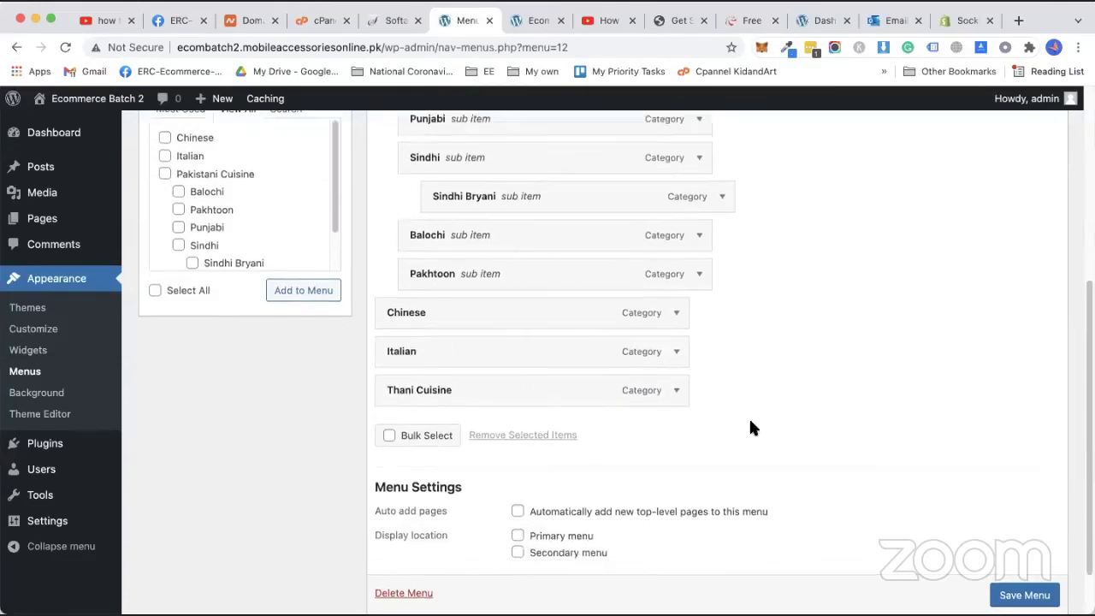
click(517, 535)
scroll(517, 520, down, 1)
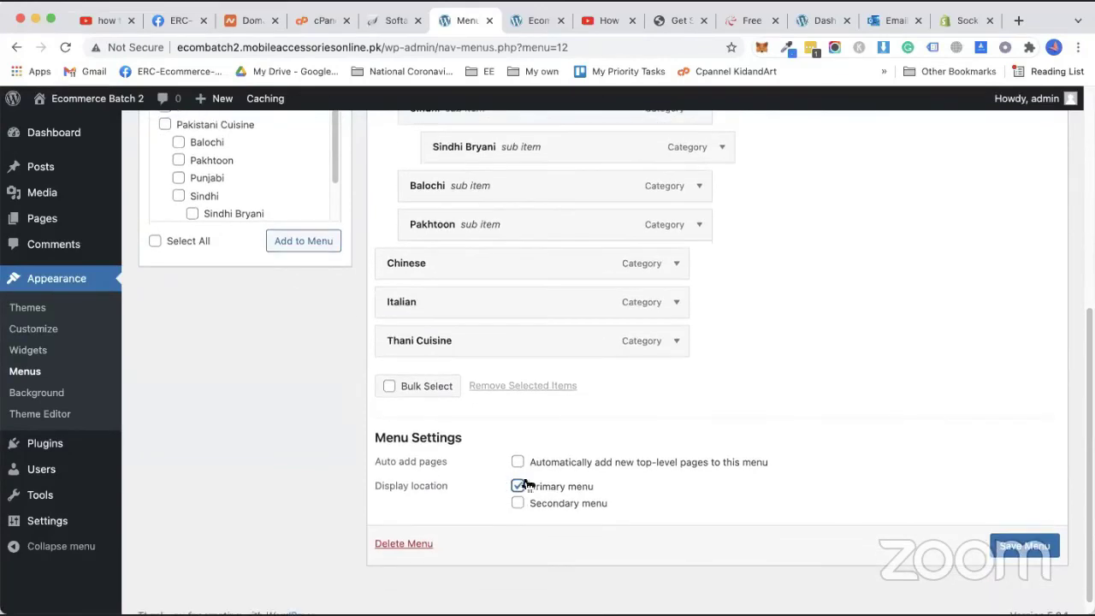
click(1053, 555)
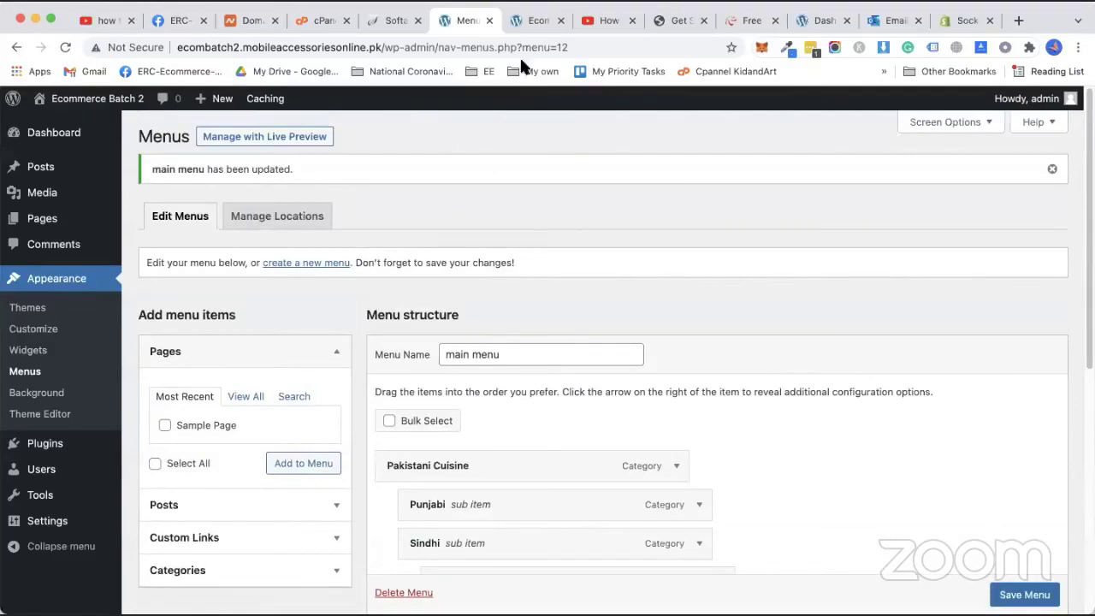
Reload the live front page and check the Pakistani Cuisine dropdown in the new header.
click(537, 20)
click(65, 49)
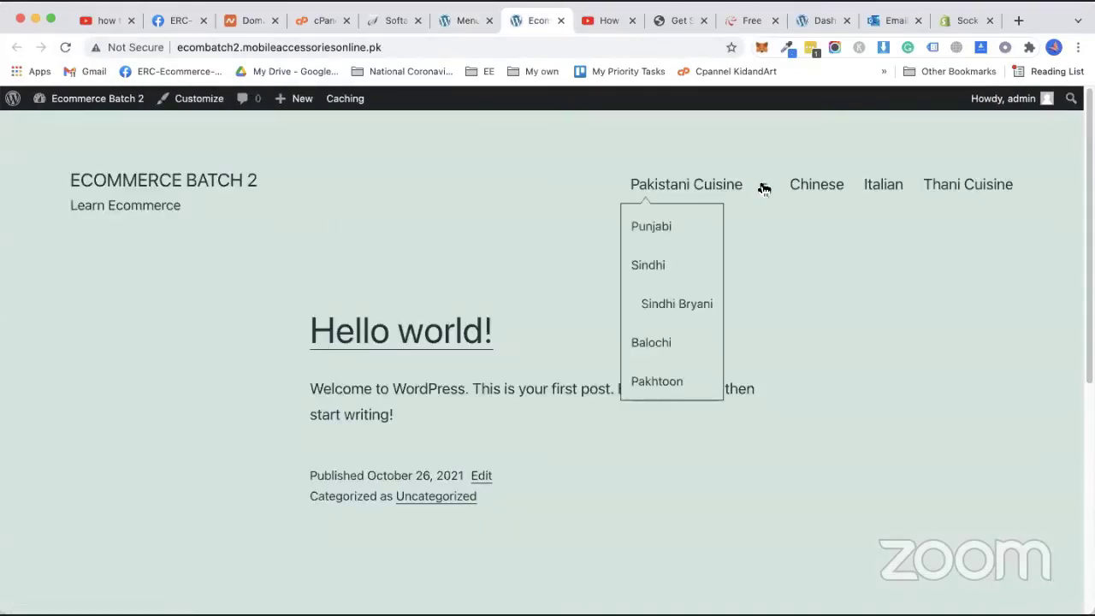
mouse_move(738, 190)
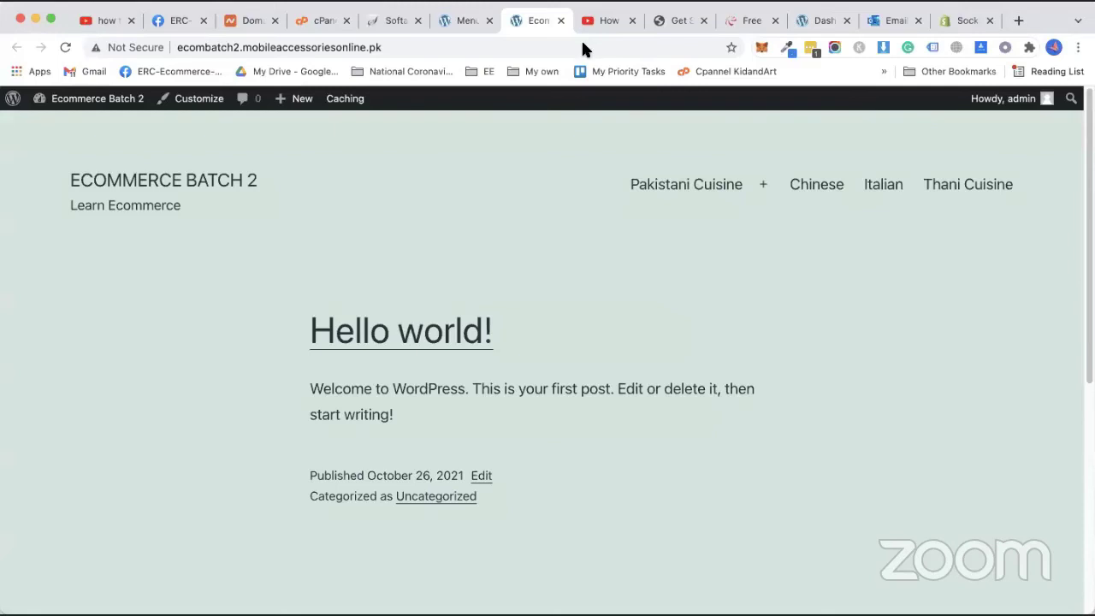
Open the site's admin Dashboard, then switch to the 000webhost pricing page.
click(101, 103)
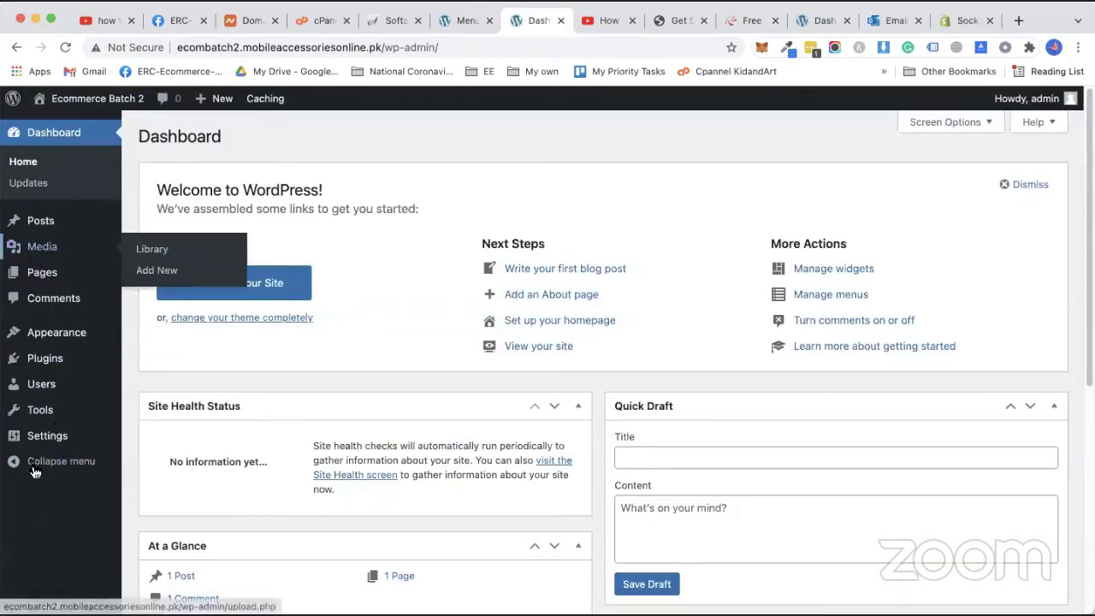
mouse_move(49, 447)
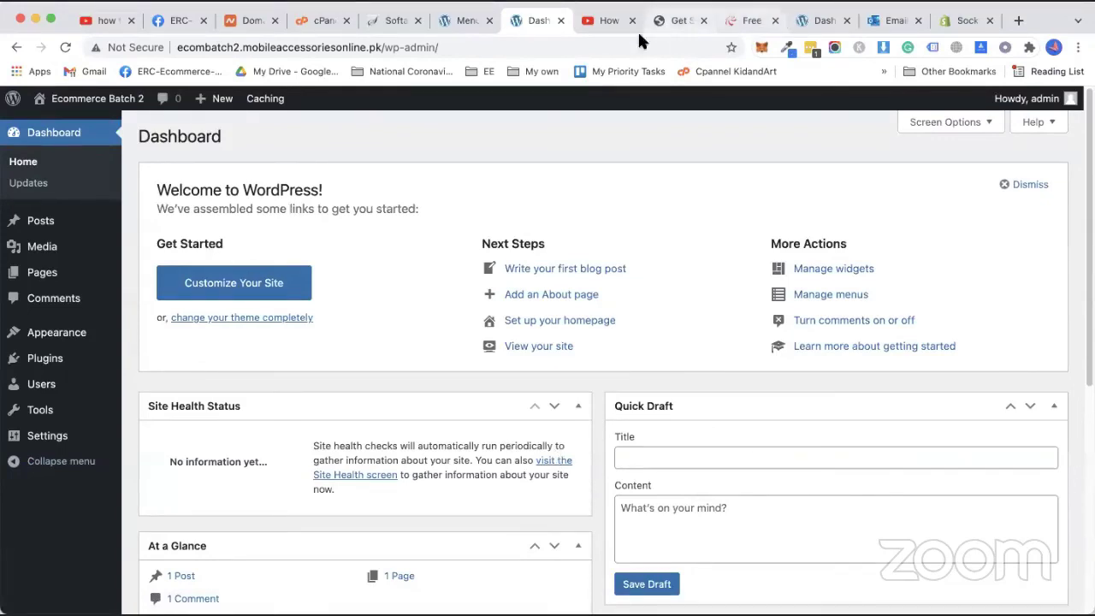
click(751, 21)
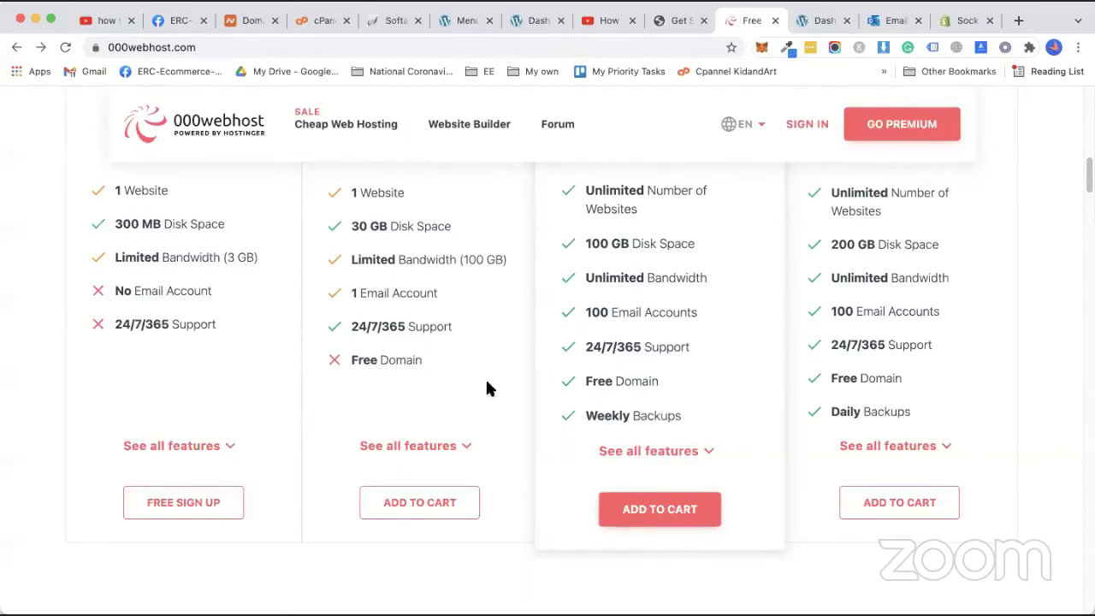
Go to namecheap.com by typing 'name' in the address bar.
click(355, 48)
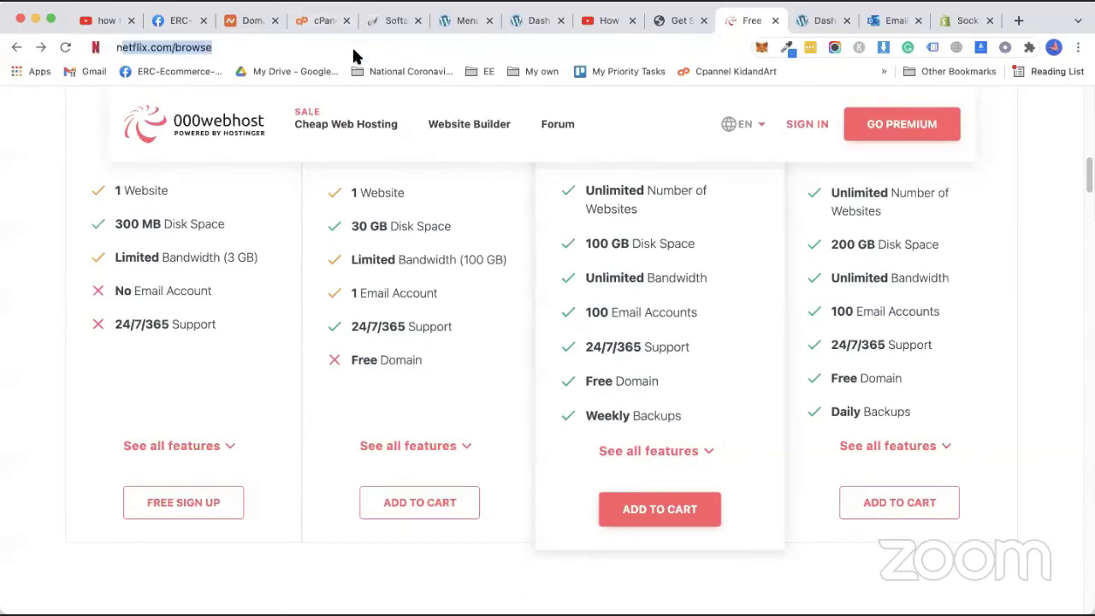
text(namecheap.com)
key(Return)
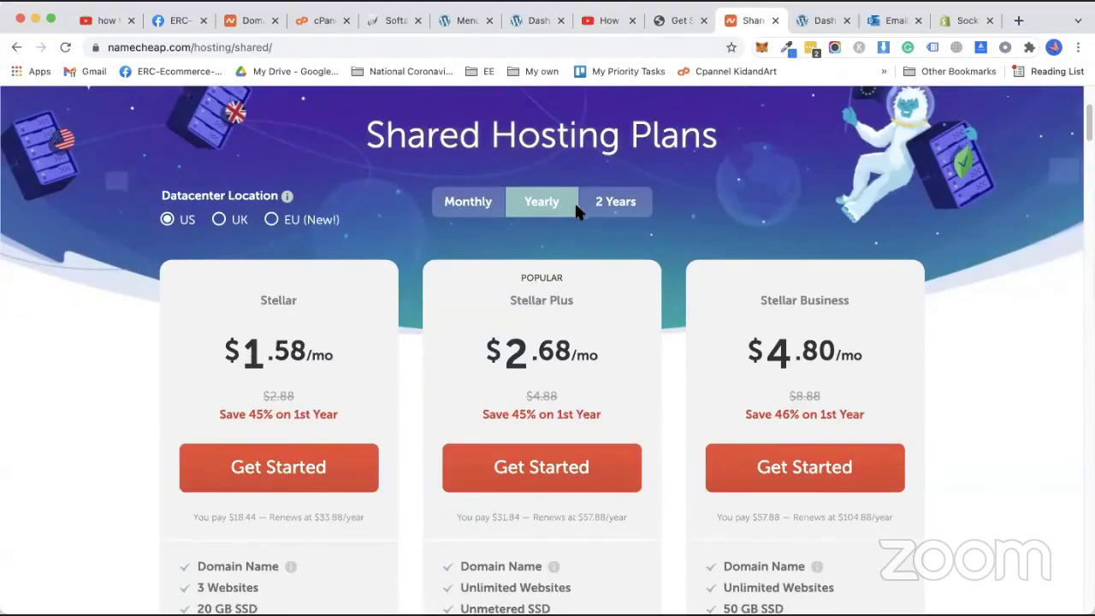
Choose yearly pricing, start the Stellar plan at $18.44/yr, and keep New Domain Name selected.
click(539, 138)
scroll(325, 313, down, 2)
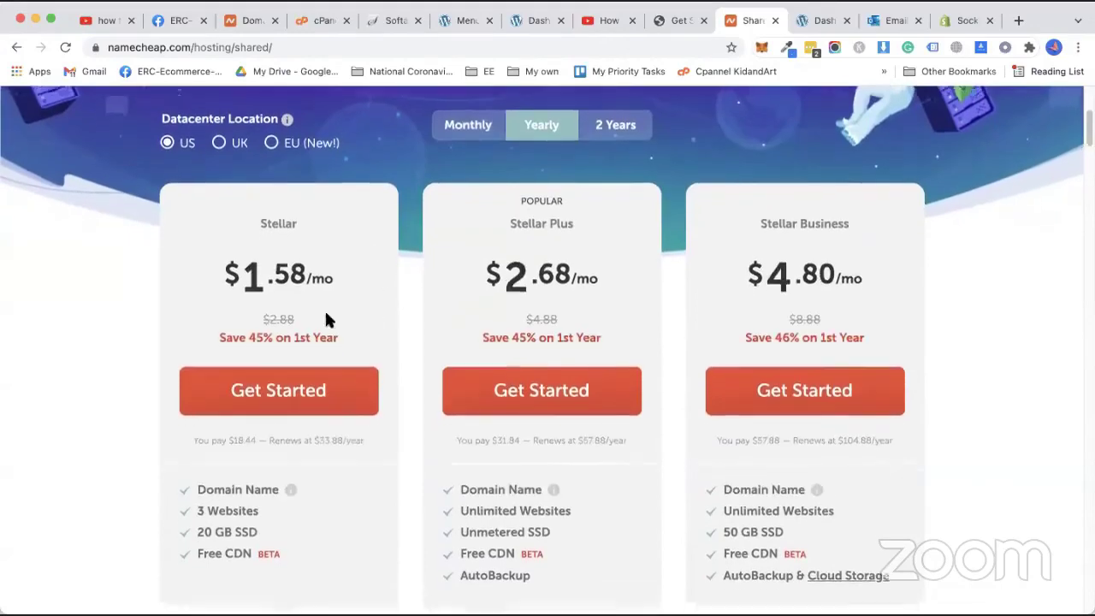
click(269, 352)
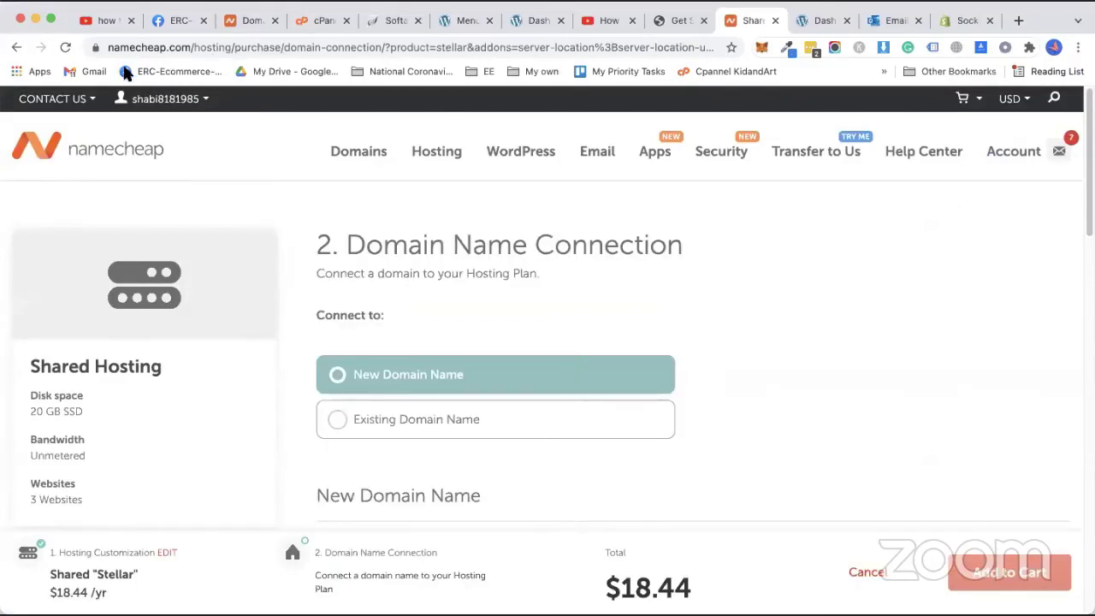
scroll(636, 397, down, 3)
scroll(616, 407, down, 1)
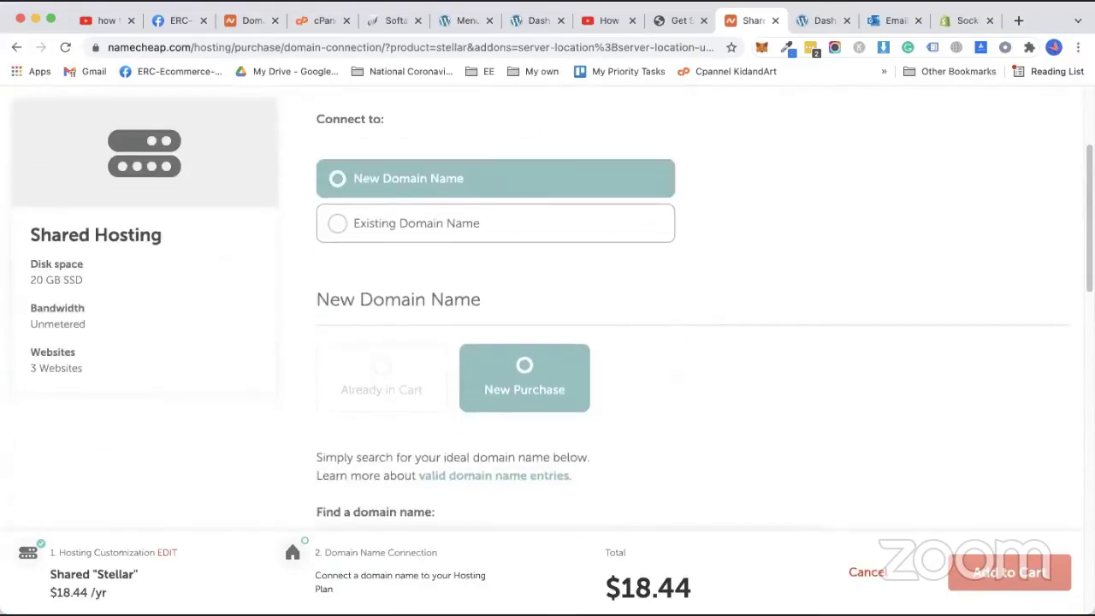
click(426, 226)
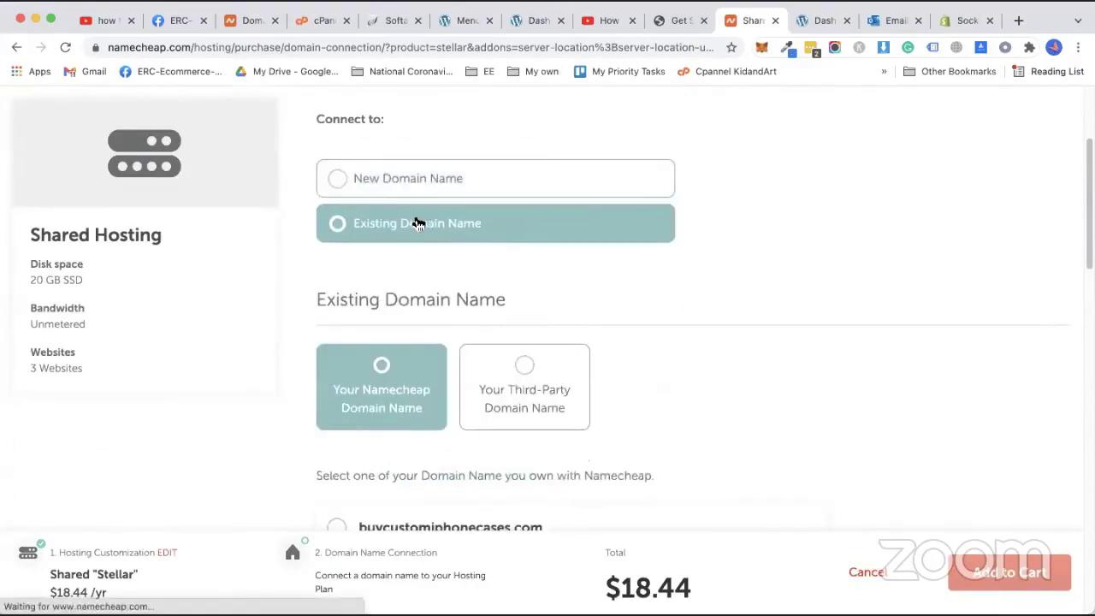
click(409, 190)
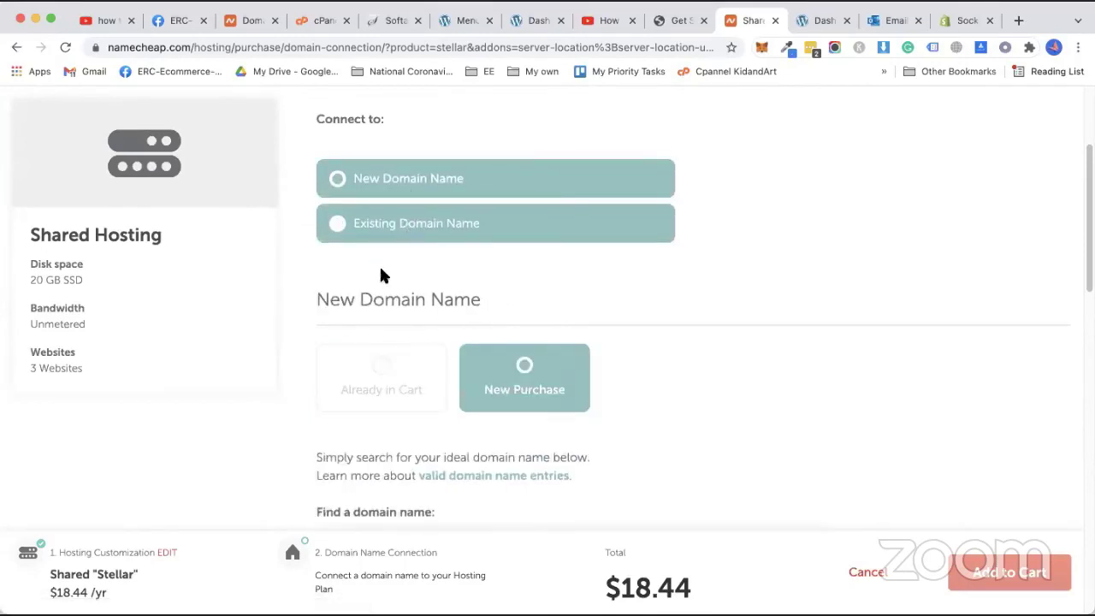
scroll(434, 381, down, 4)
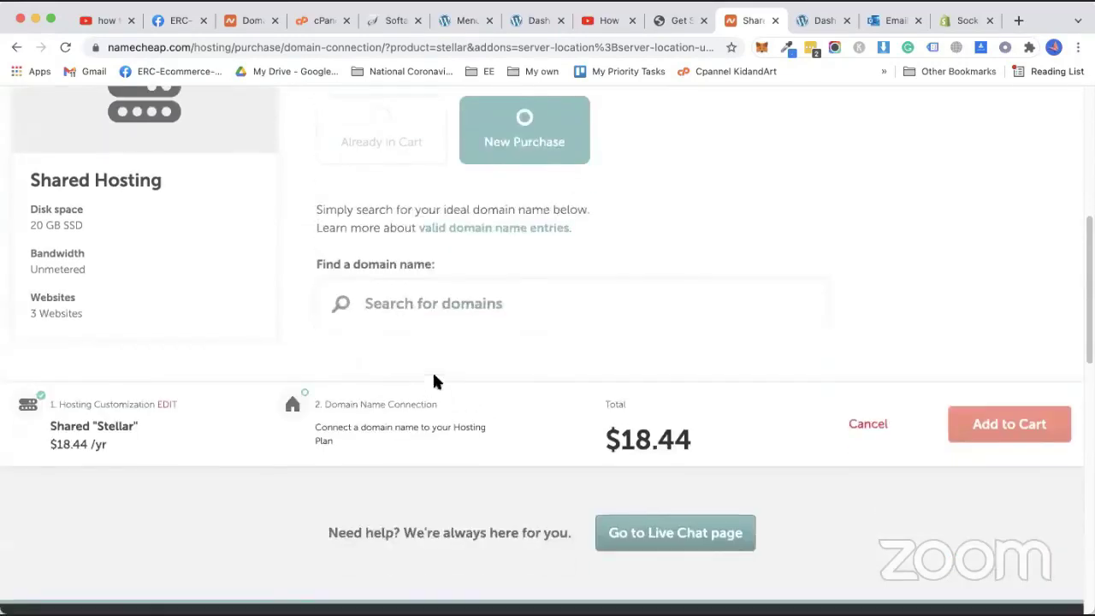
click(471, 400)
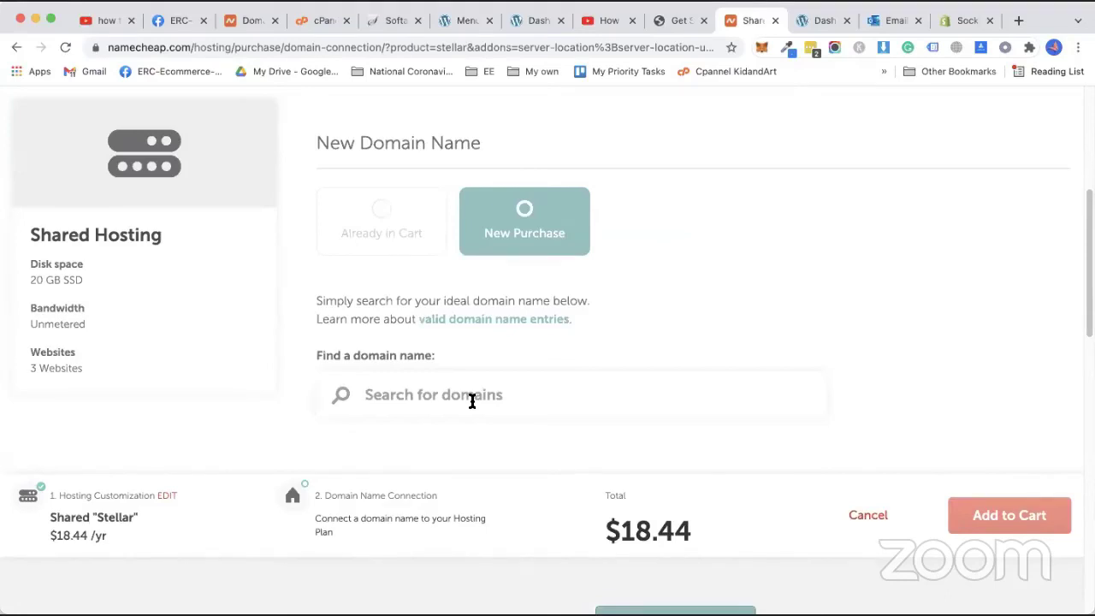
Search bestcompany, pick bestcompany.fun at $0.18/yr, and connect it to hosting for $18.62.
text(bestcompany)
key(Return)
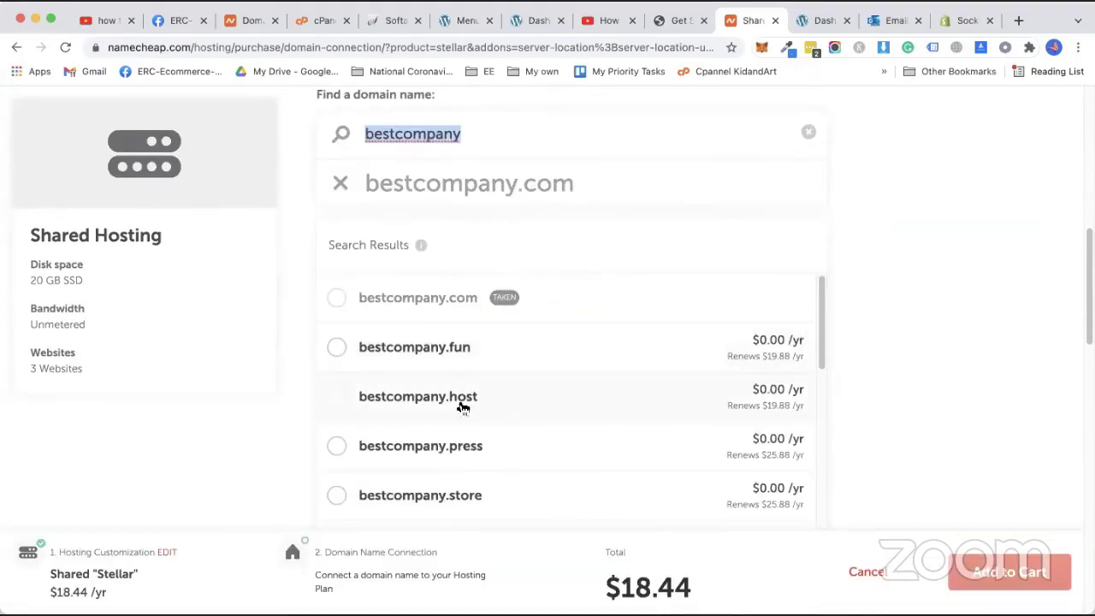
scroll(462, 406, down, 1)
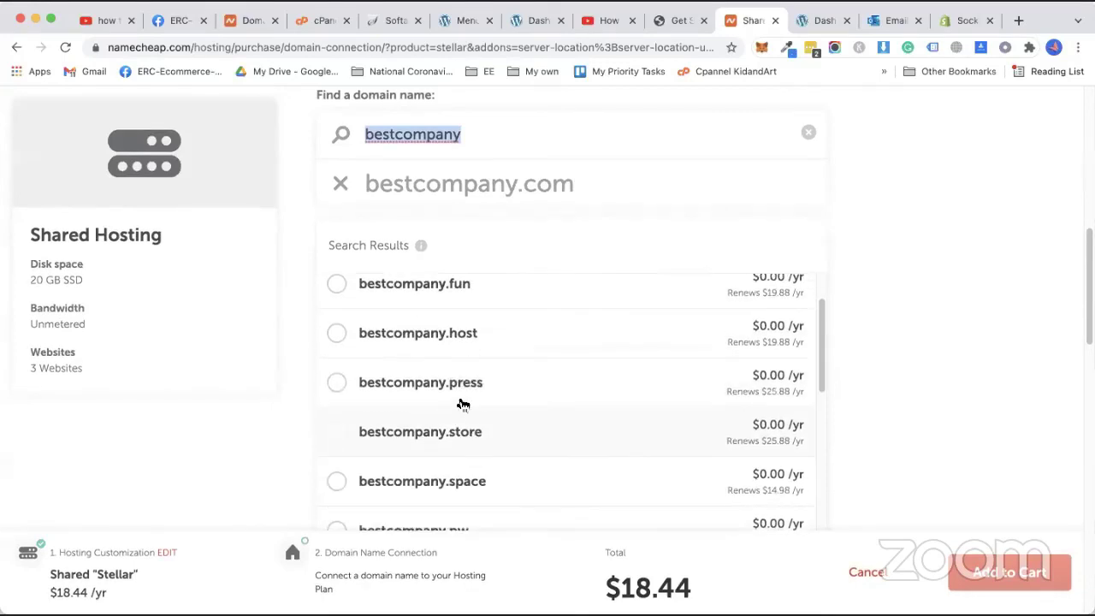
scroll(446, 441, down, 1)
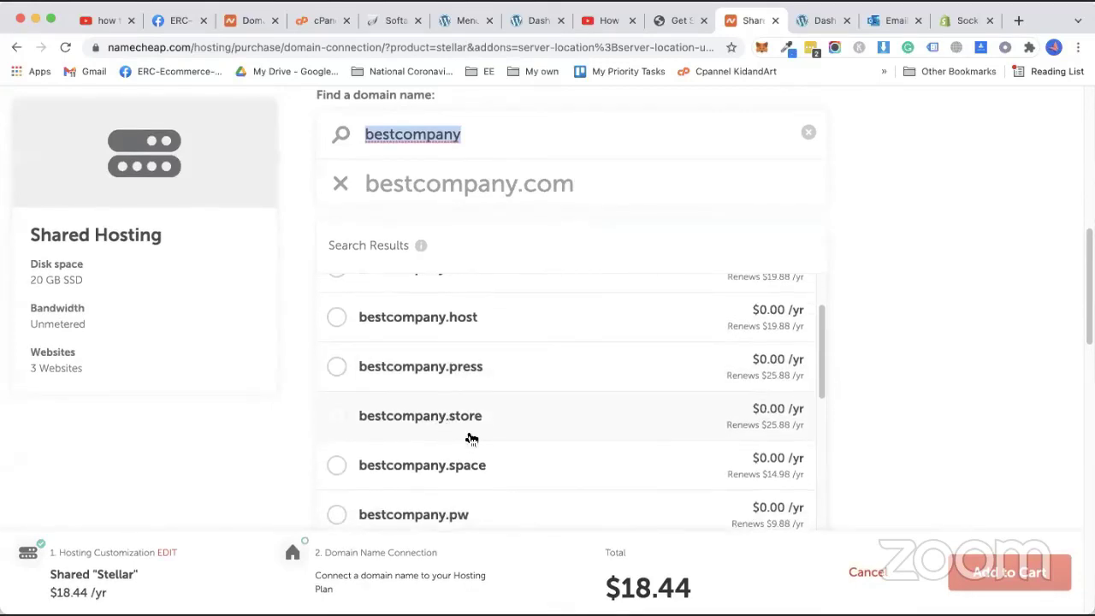
scroll(465, 406, down, 6)
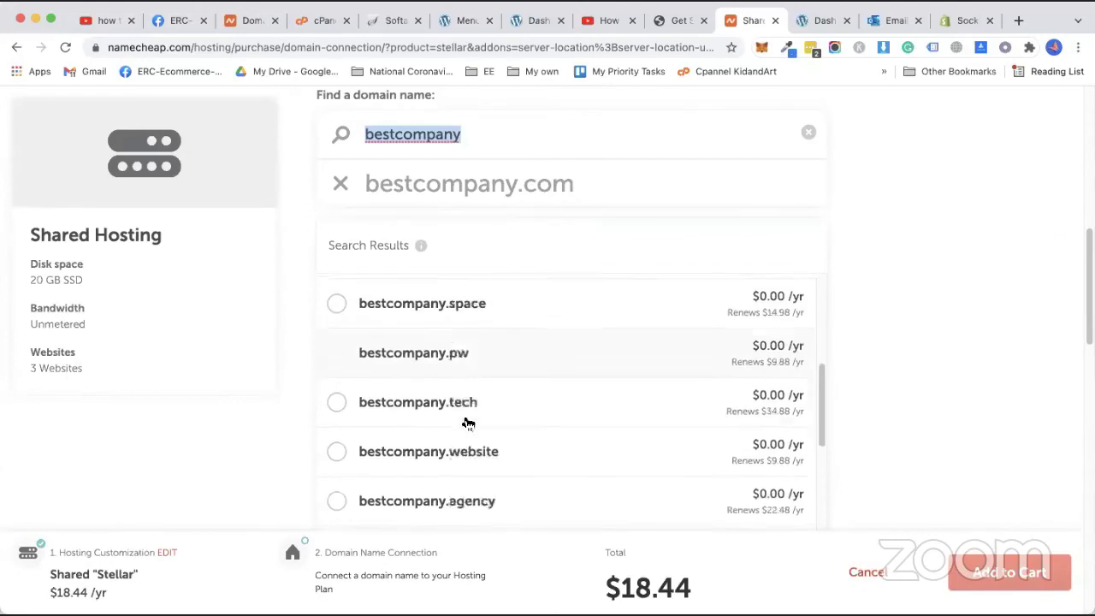
scroll(453, 402, down, 5)
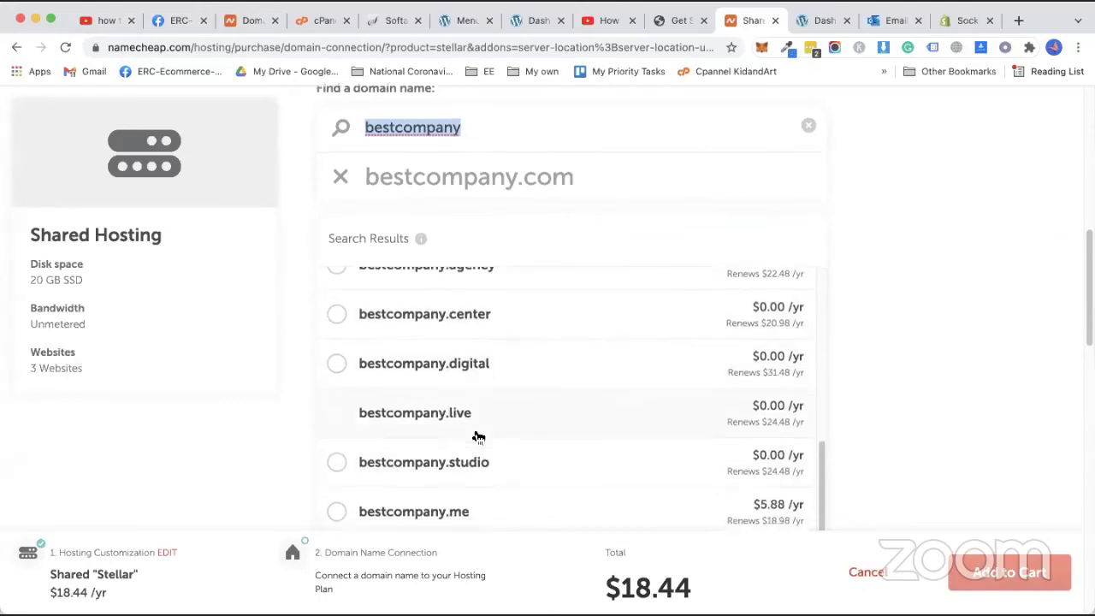
scroll(452, 223, up, 10)
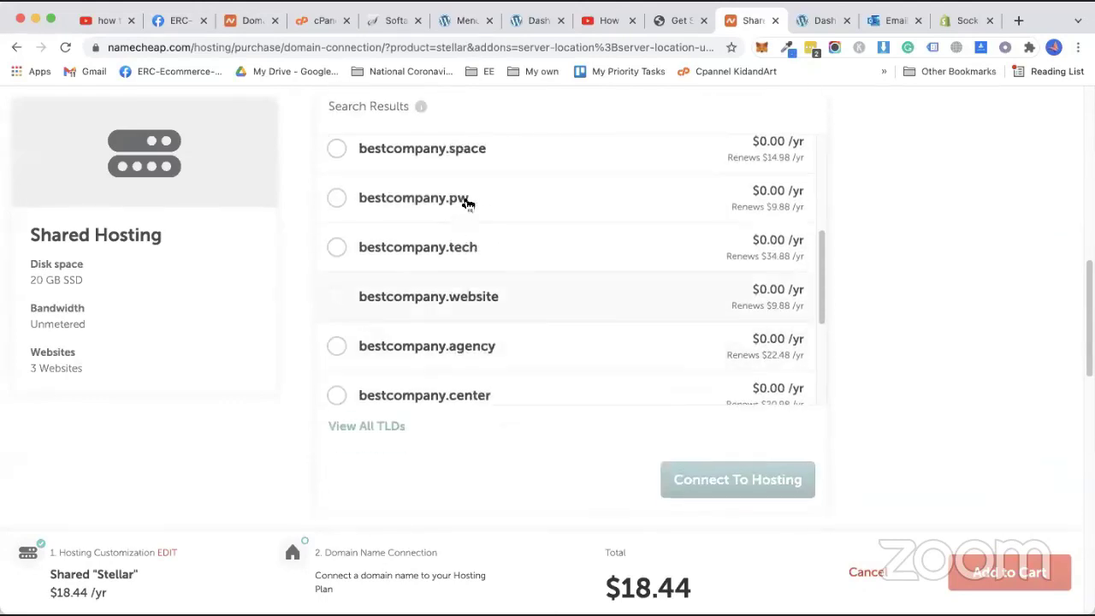
click(510, 209)
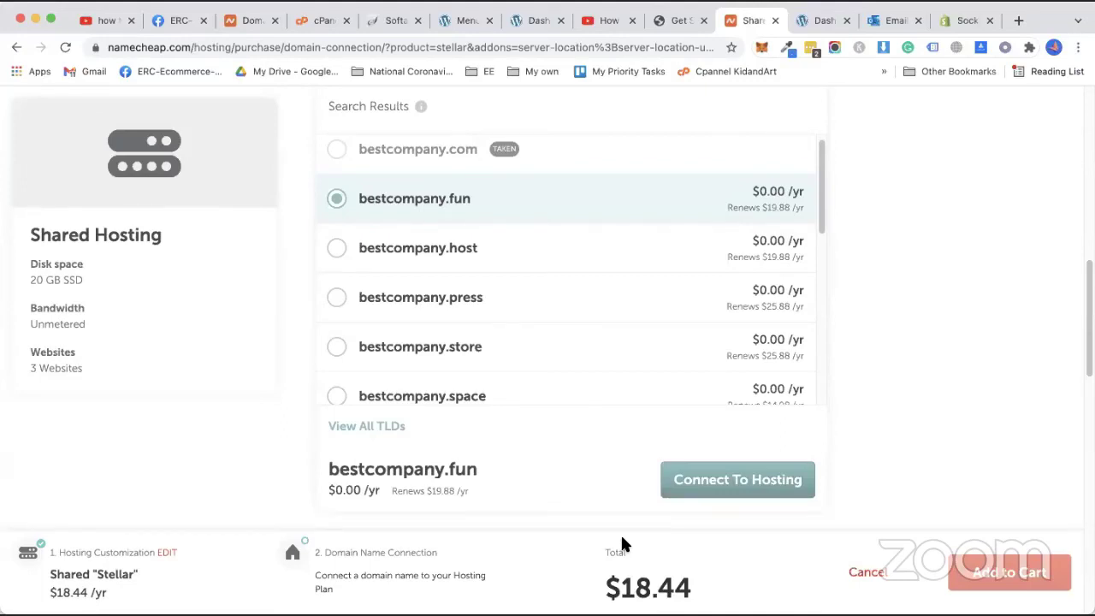
click(727, 487)
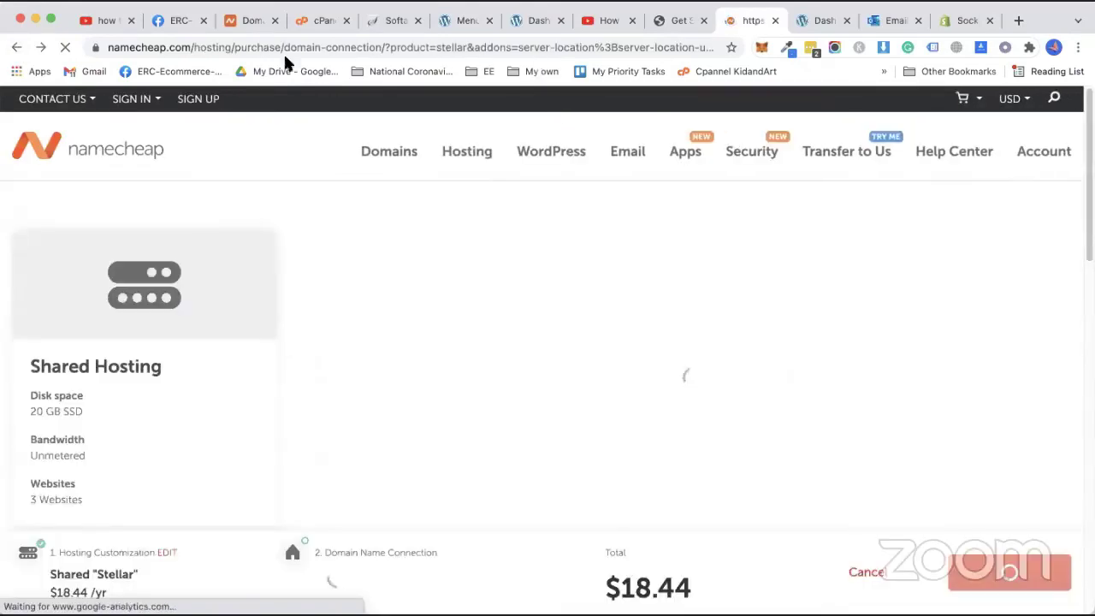
scroll(771, 444, down, 5)
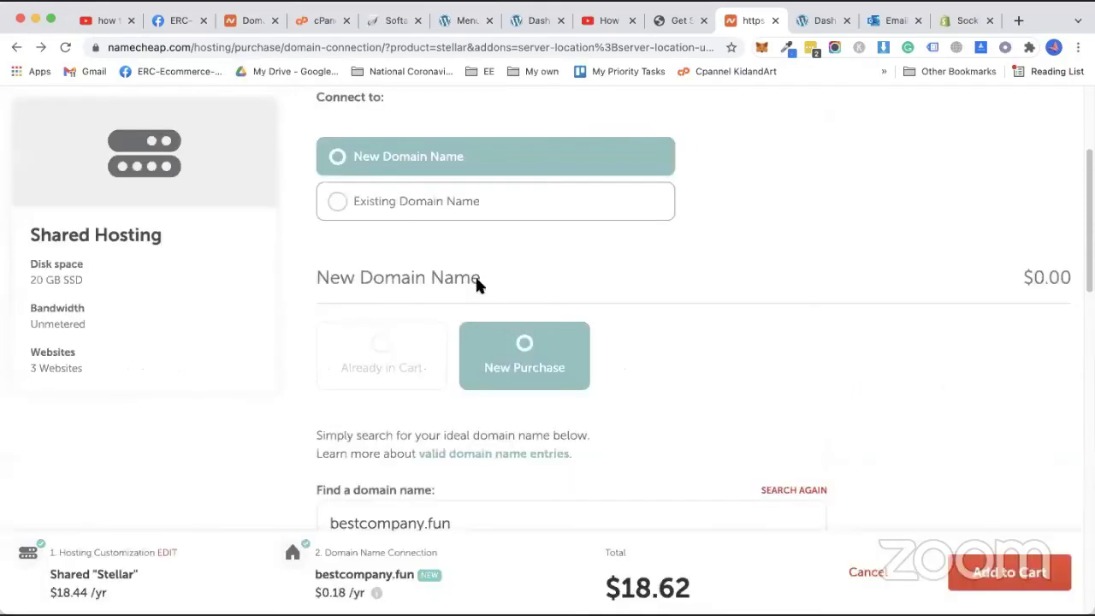
scroll(481, 326, down, 5)
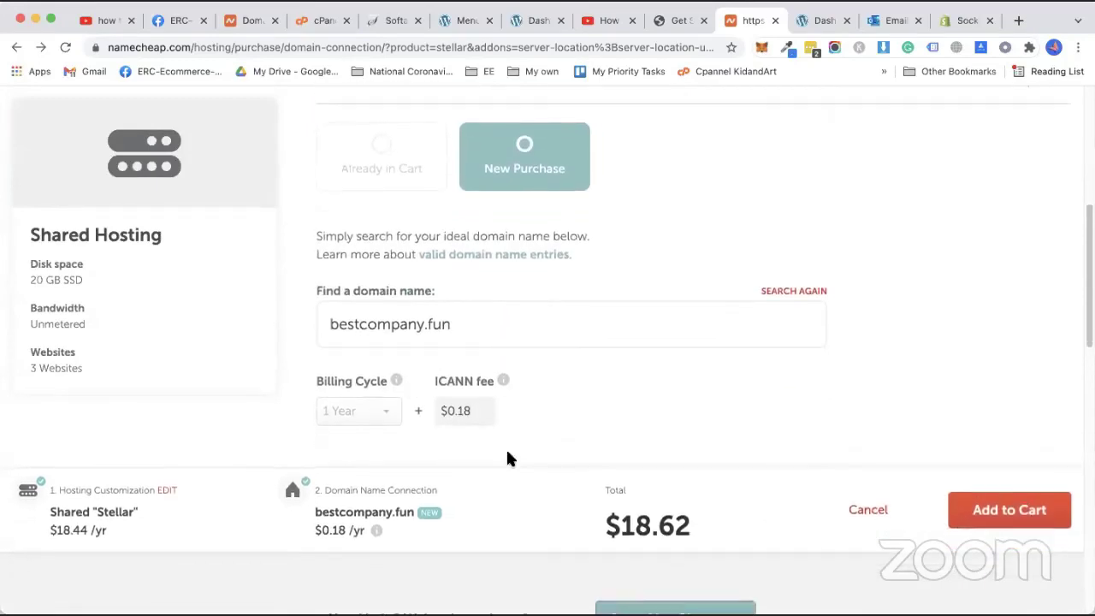
Add the Stellar plan and bestcompany.fun to the cart and check the $18.62 subtotal.
click(1001, 507)
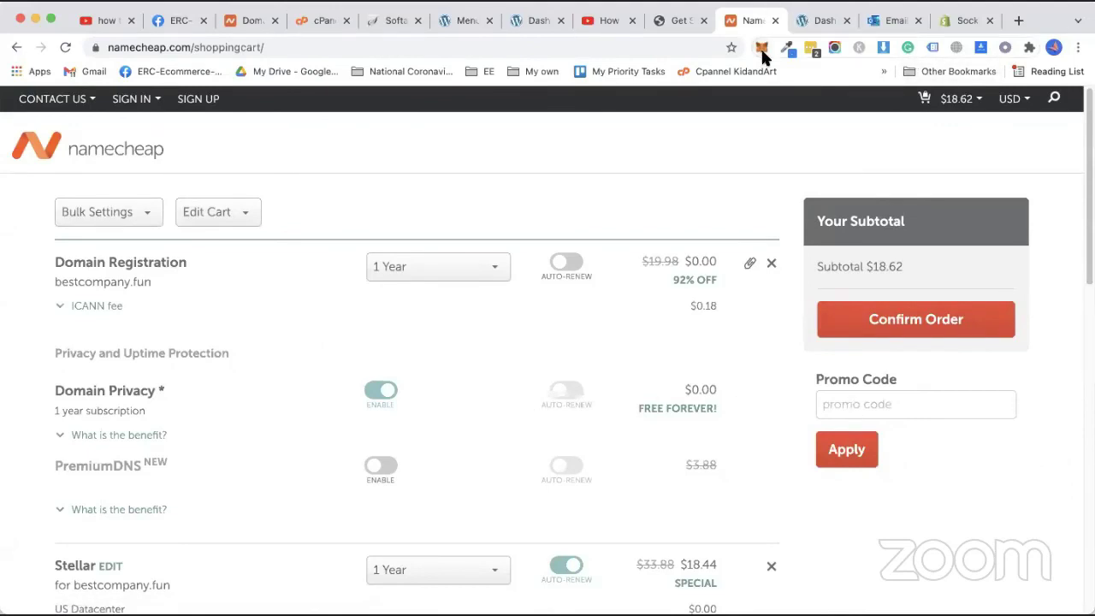
drag(903, 267, 849, 272)
click(849, 271)
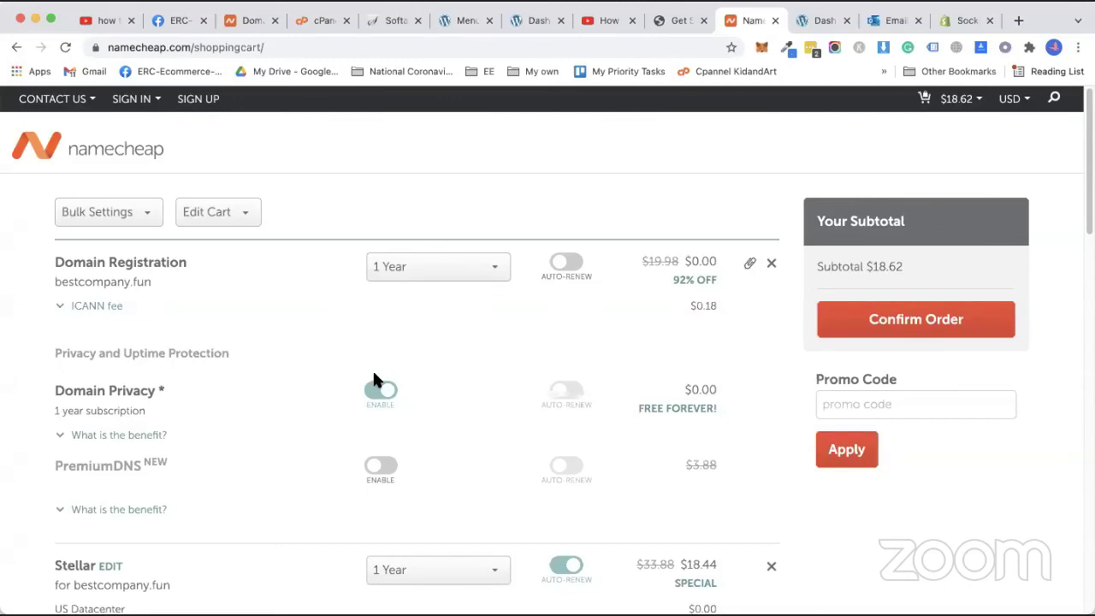
scroll(374, 381, down, 2)
Search Google for 'namecheap steller plan coupon' in a new tab.
key(super+t)
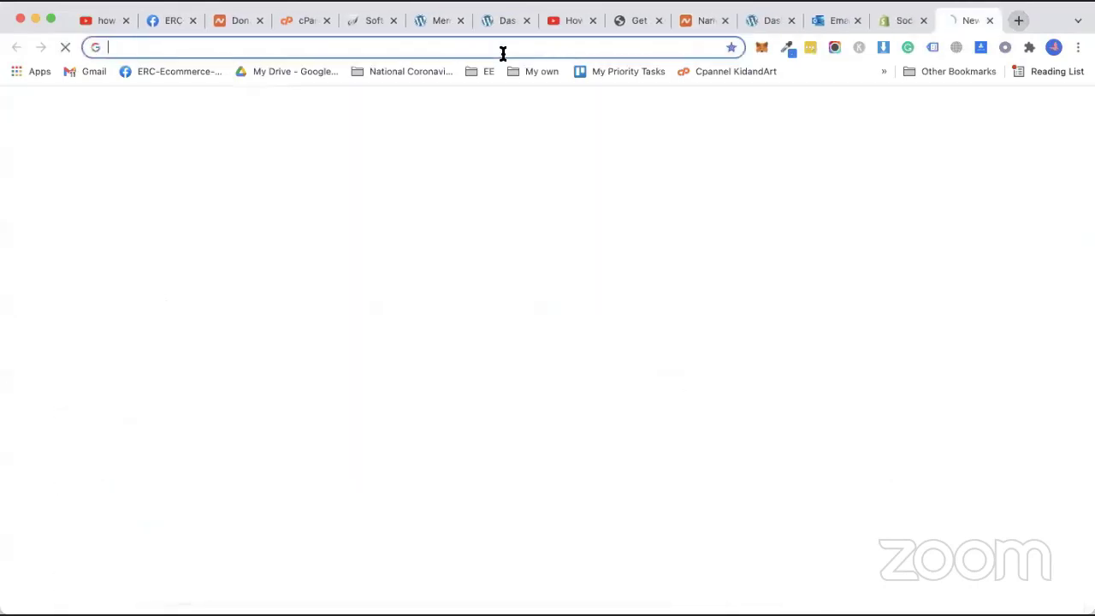
click(503, 53)
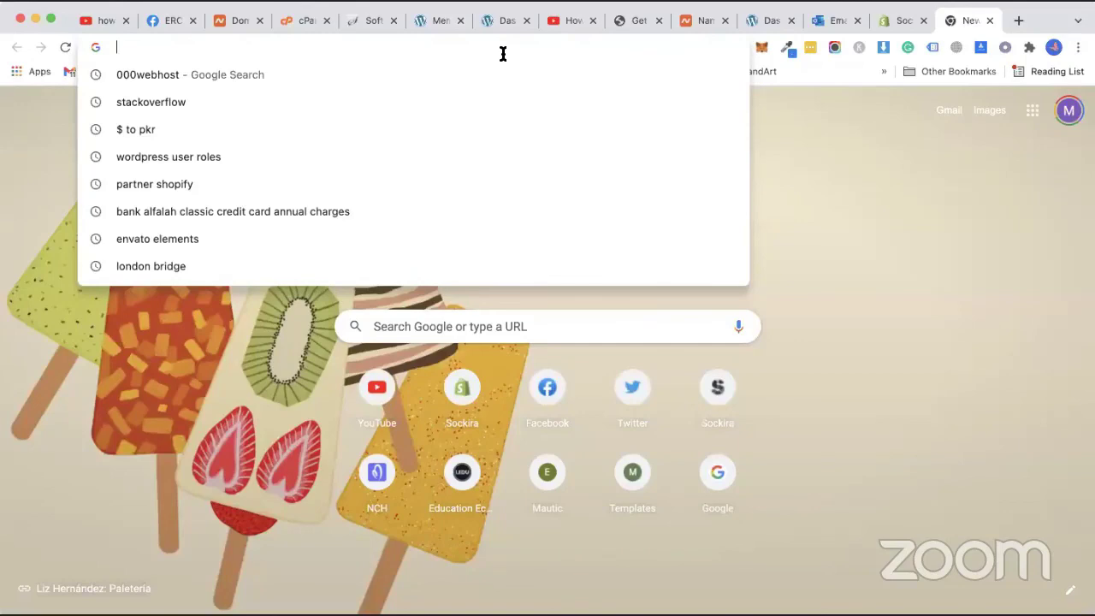
text(namecheap steller plan coupon)
key(Return)
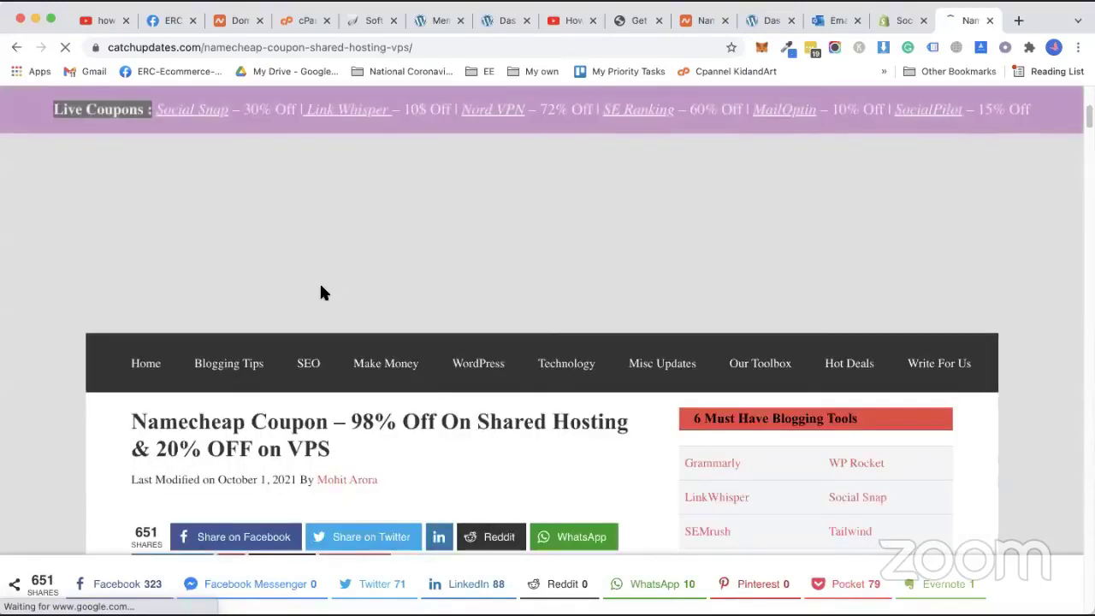
Scroll the coupon results and reveal a Namecheap Stellar coupon code.
scroll(318, 292, down, 10)
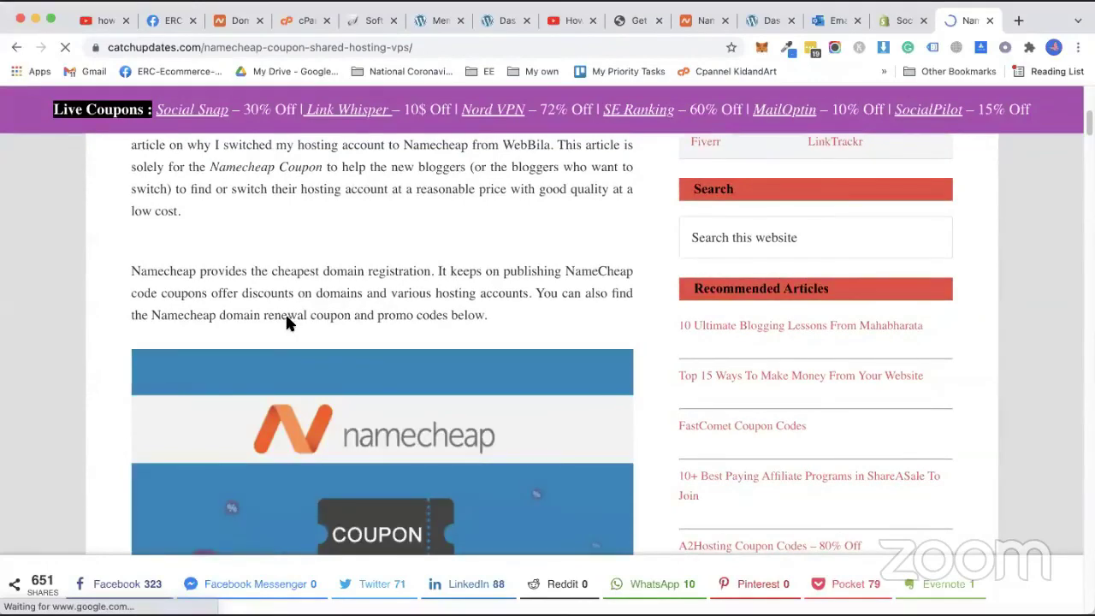
scroll(289, 320, down, 5)
scroll(300, 318, down, 10)
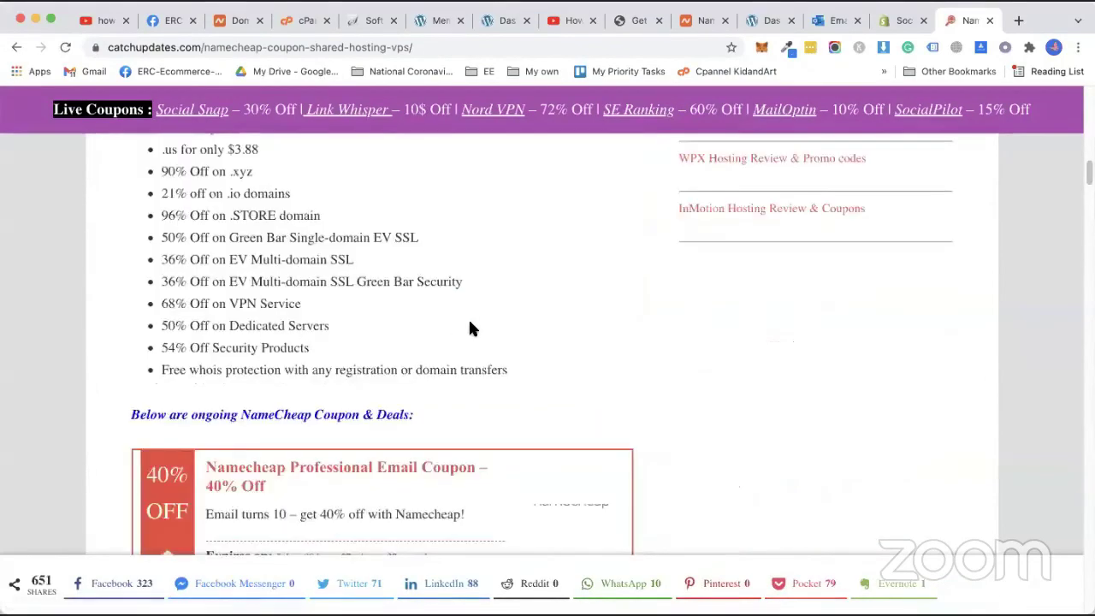
scroll(469, 329, down, 3)
click(560, 331)
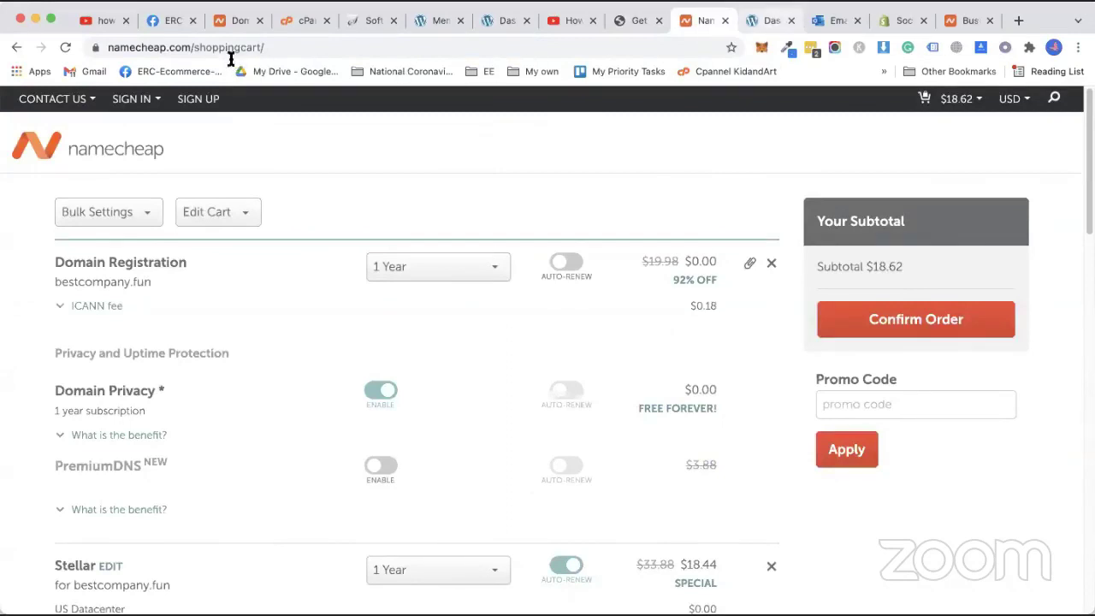
Return to the WordPress dashboard and select the ecommercebatch2 site name in the address bar.
key(ctrl+Tab)
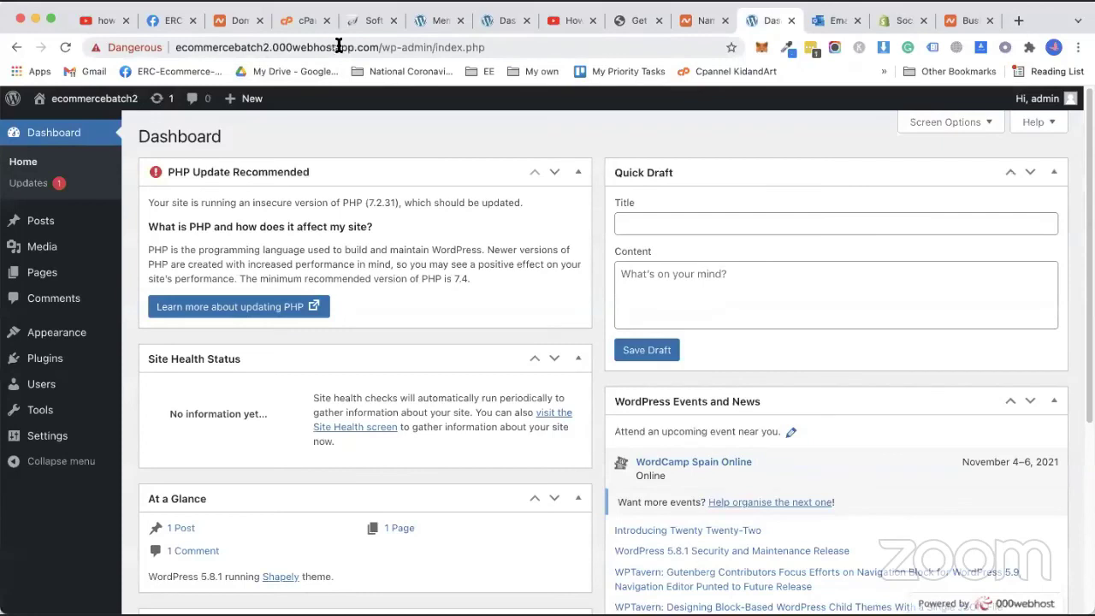
double_click(385, 47)
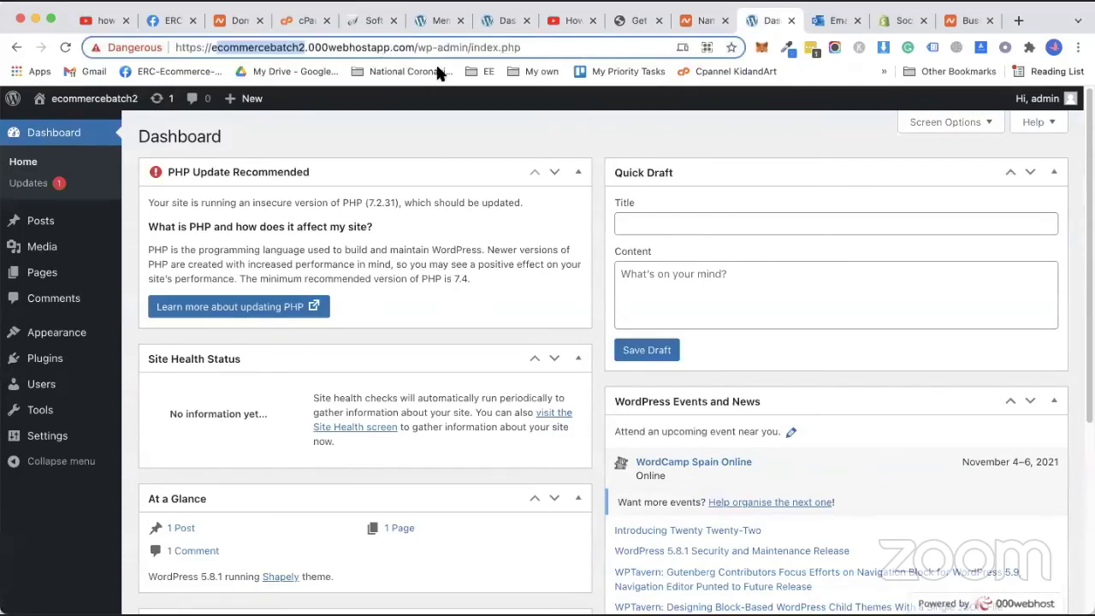